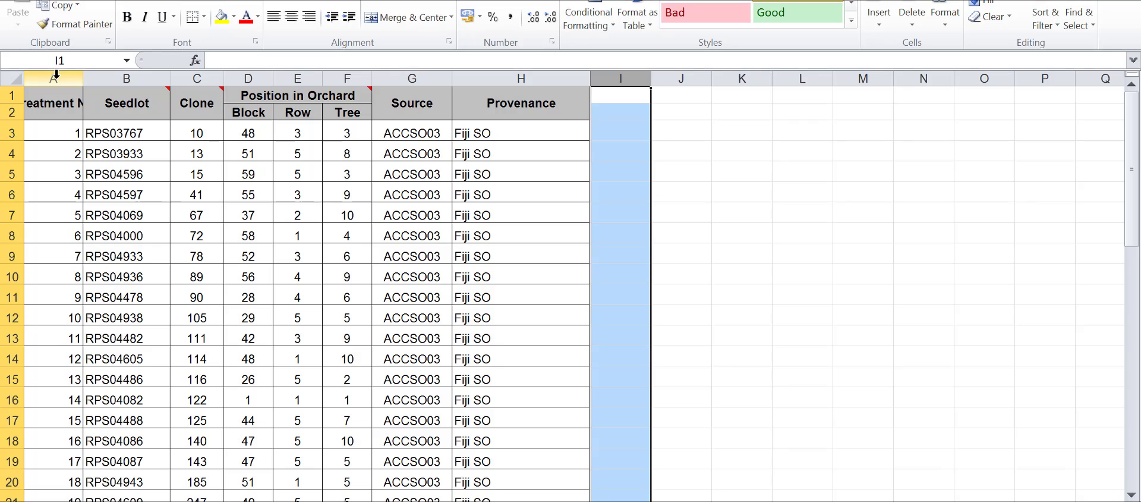
Examine the Treatment No, Seedlot, Clone, Position in Orchard, Source and Provenance columns of the treatment list.
left_click(56, 73)
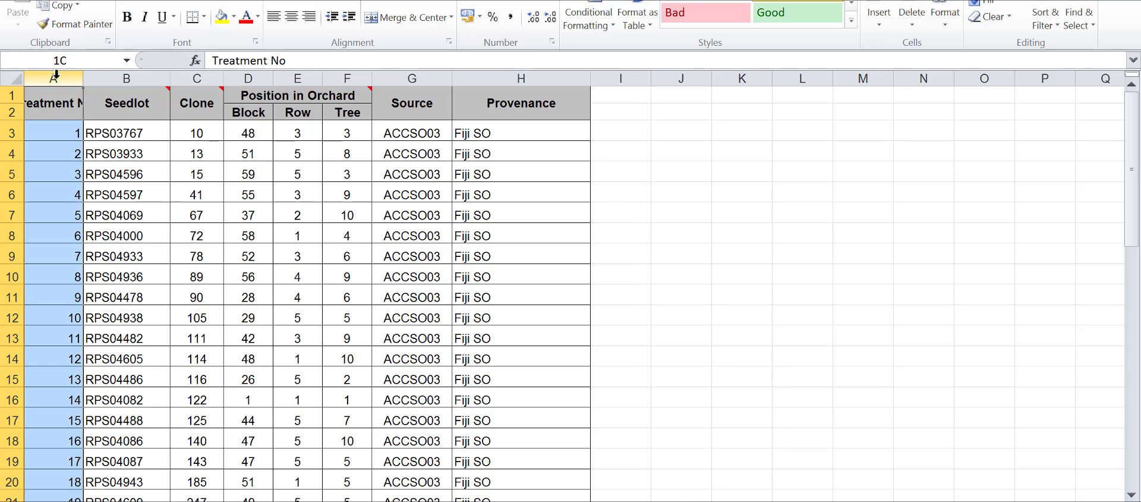
left_click(137, 75)
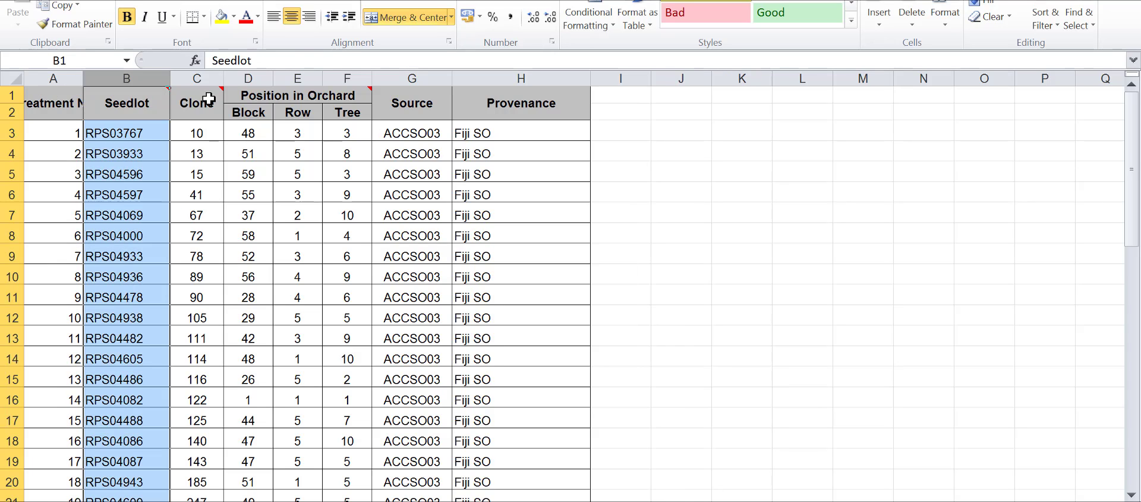
left_click(209, 72)
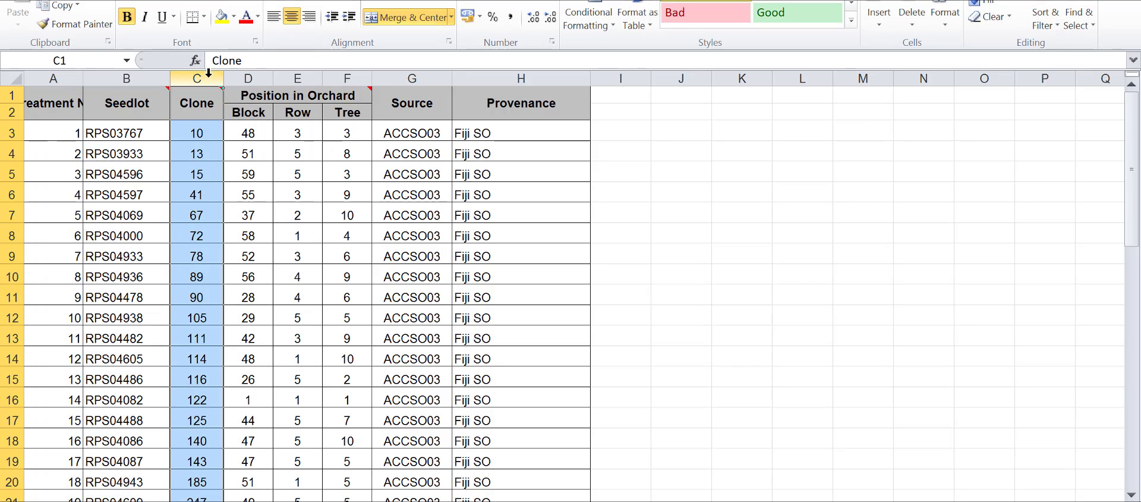
left_click(255, 72)
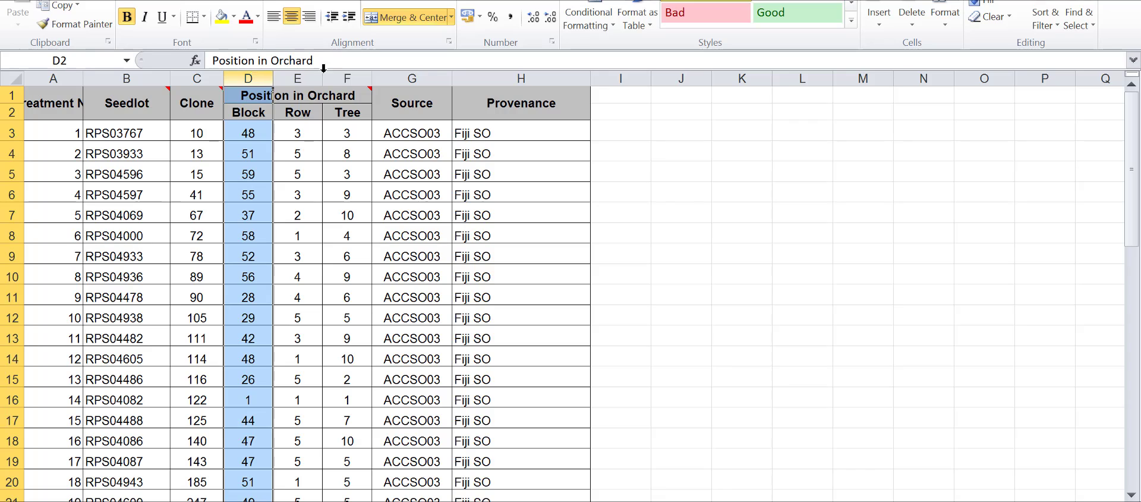
left_click(426, 75)
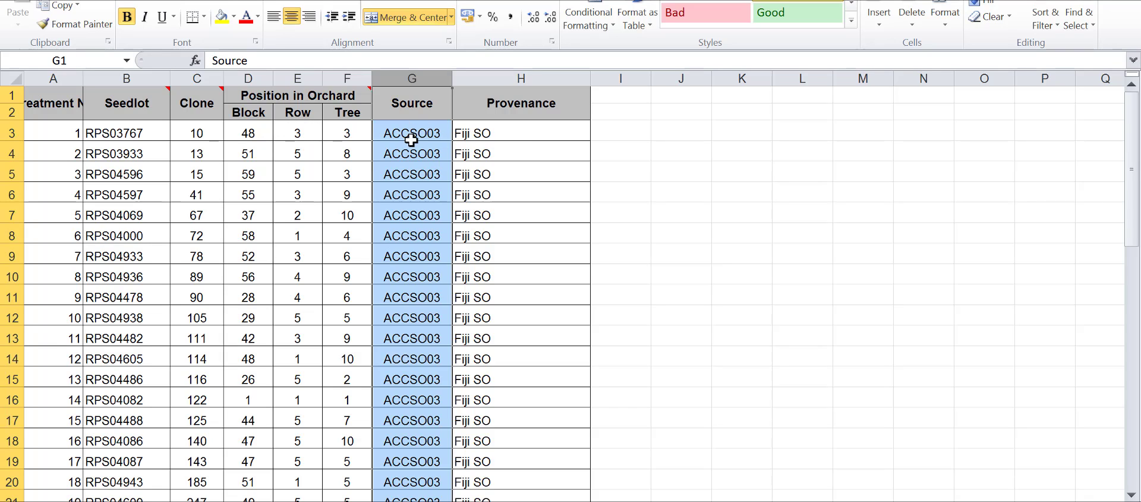
left_click(201, 137)
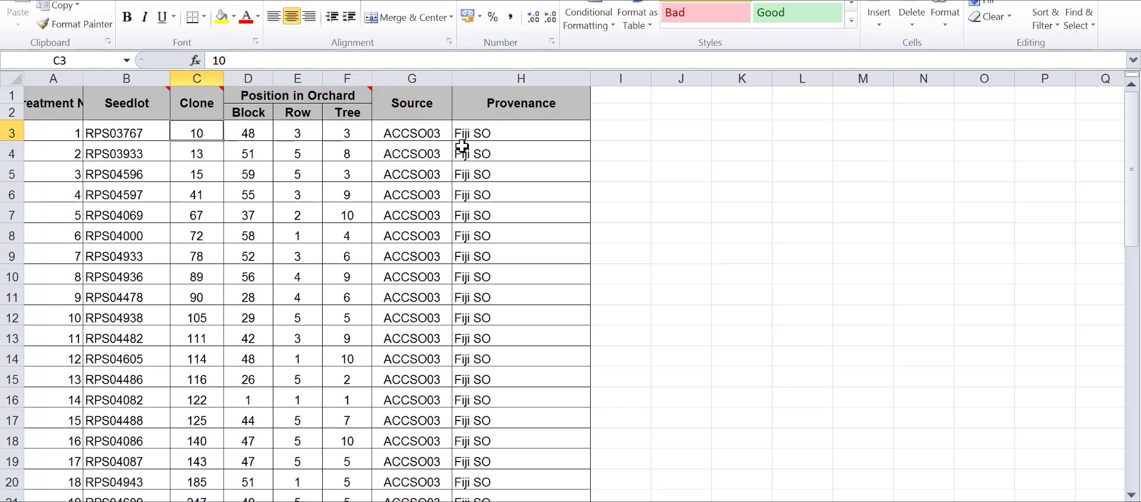
left_click(487, 132)
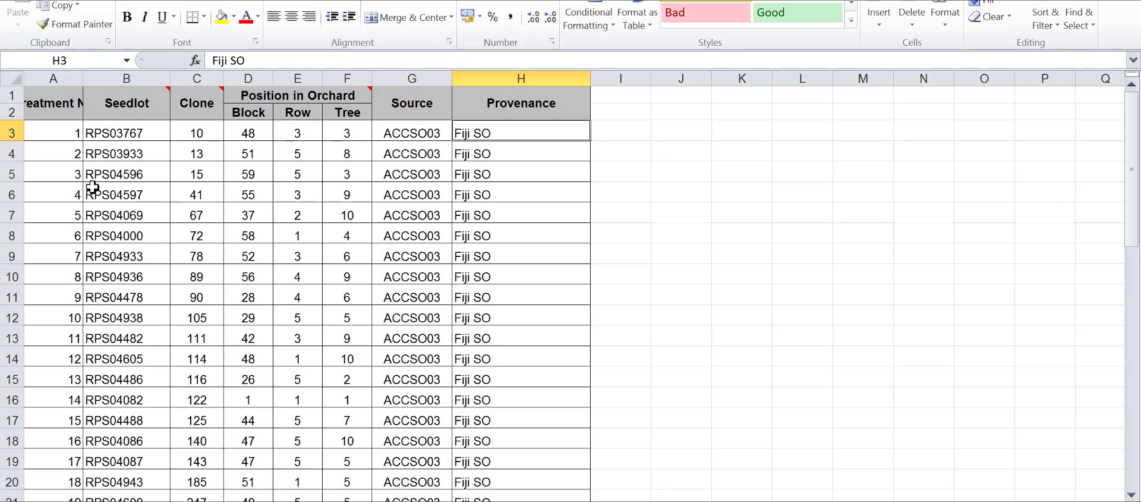
View the tree measurement sheet, return to the treatment list and inspect its two-row column header.
left_click(66, 500)
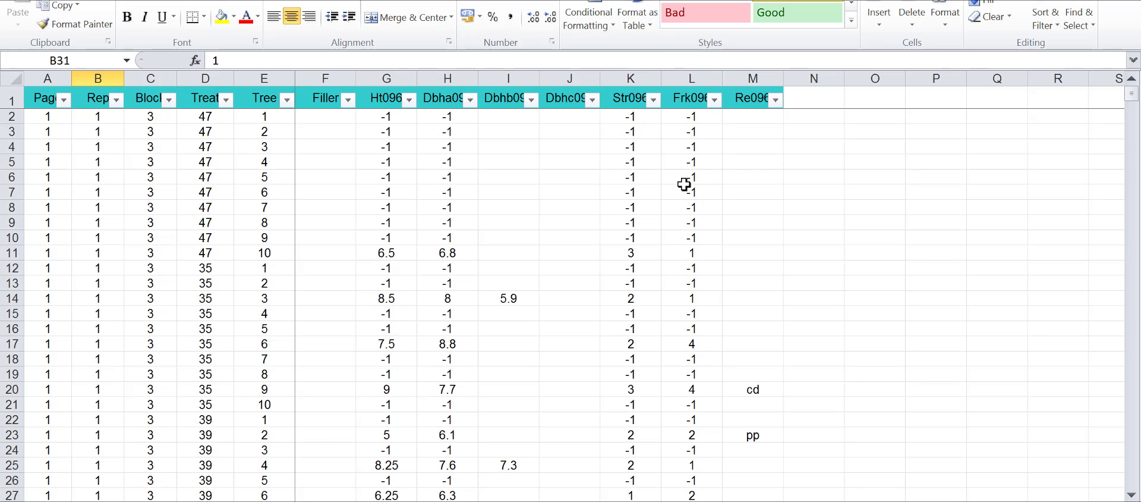
left_click(184, 501)
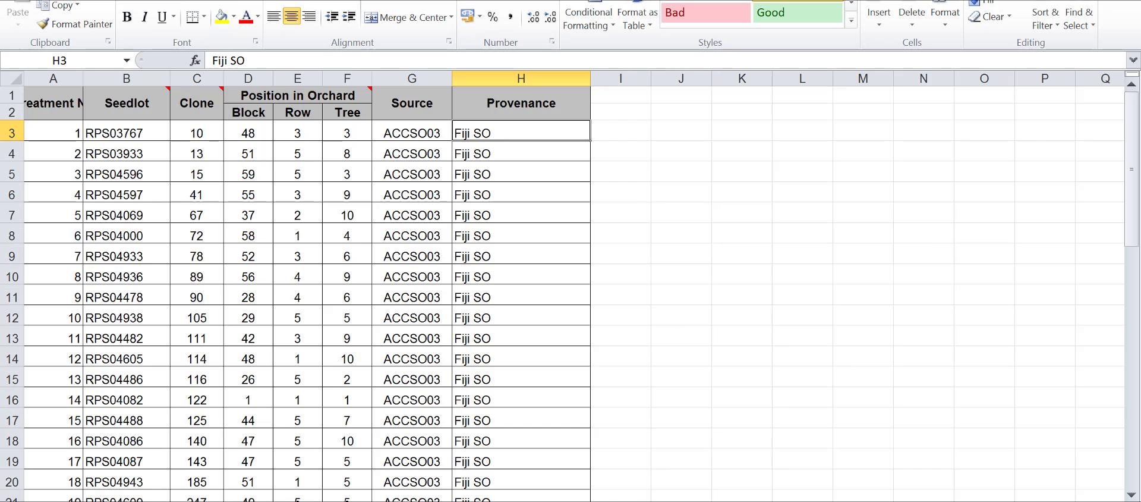
left_click(10, 97)
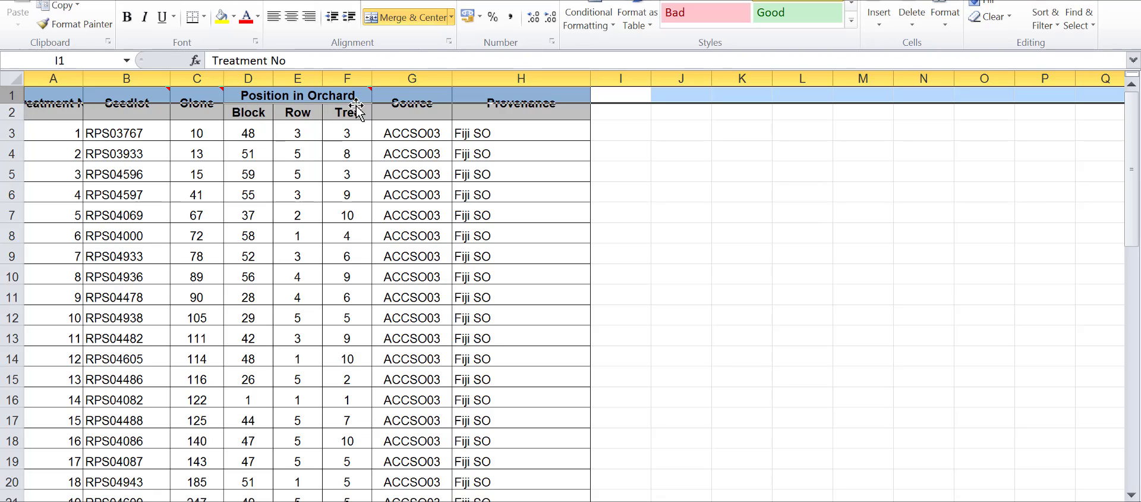
left_click(383, 116)
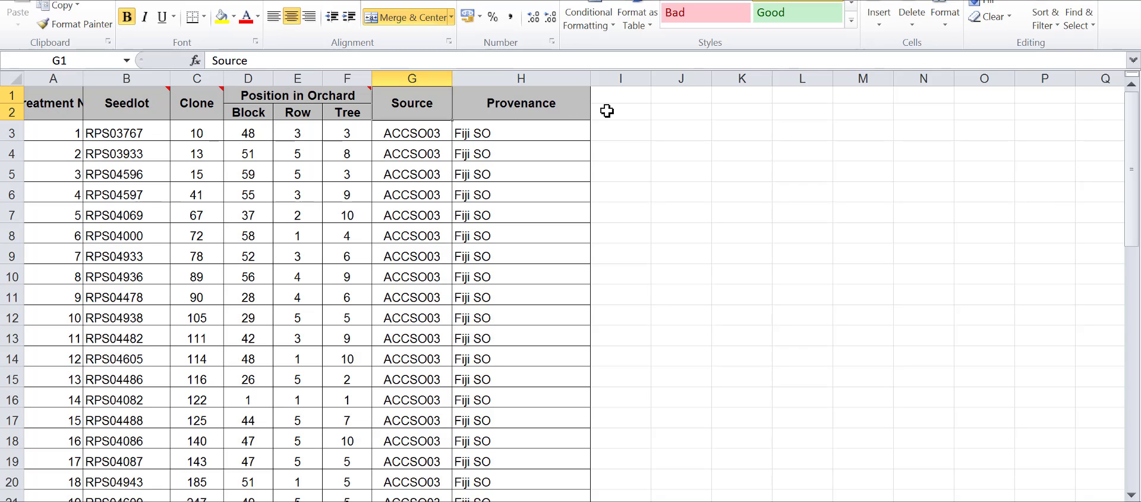
Switch to the ACPFT21 sv.xls workbook and examine its Clone, Species, Propagule, Provenance and Region columns.
left_click(495, 501)
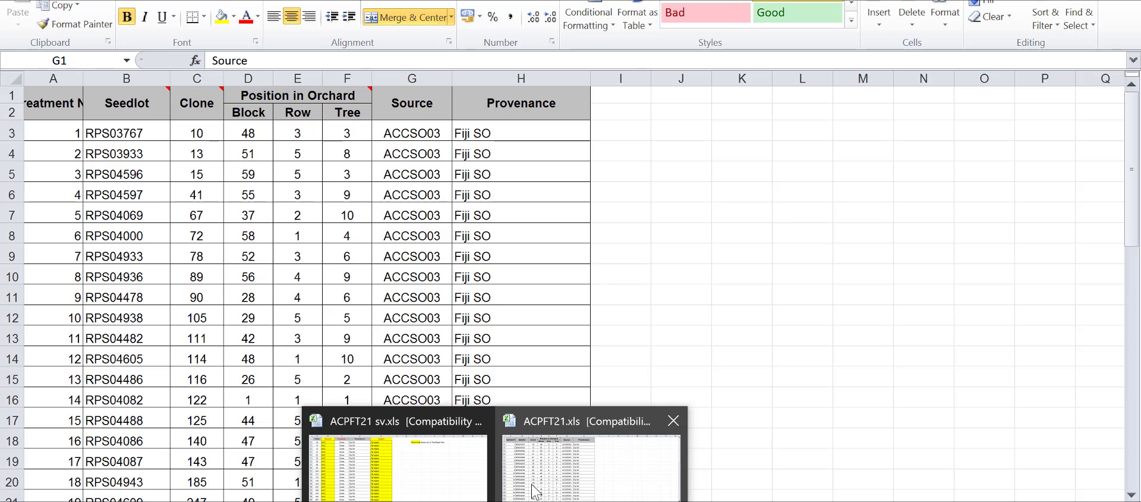
left_click(466, 483)
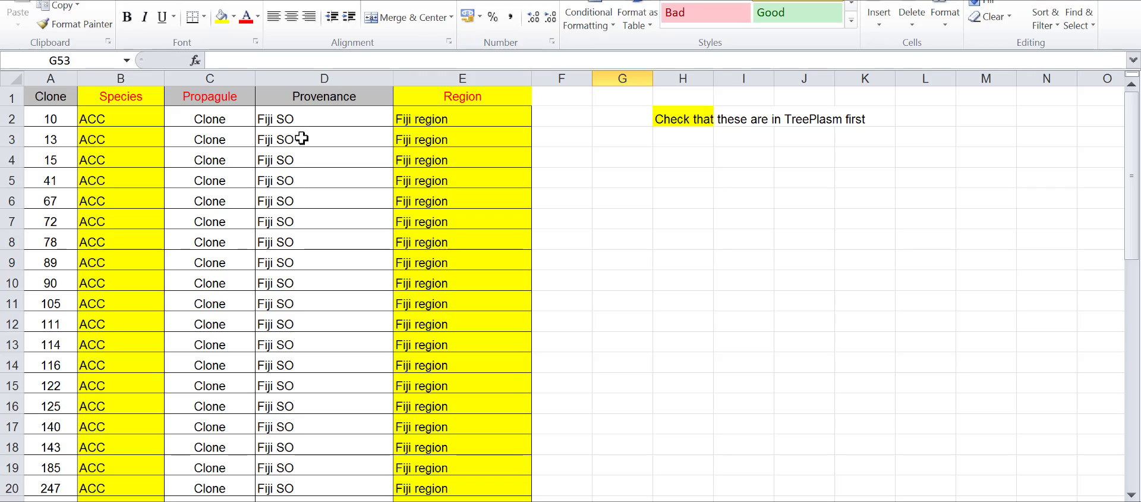
left_click(310, 74)
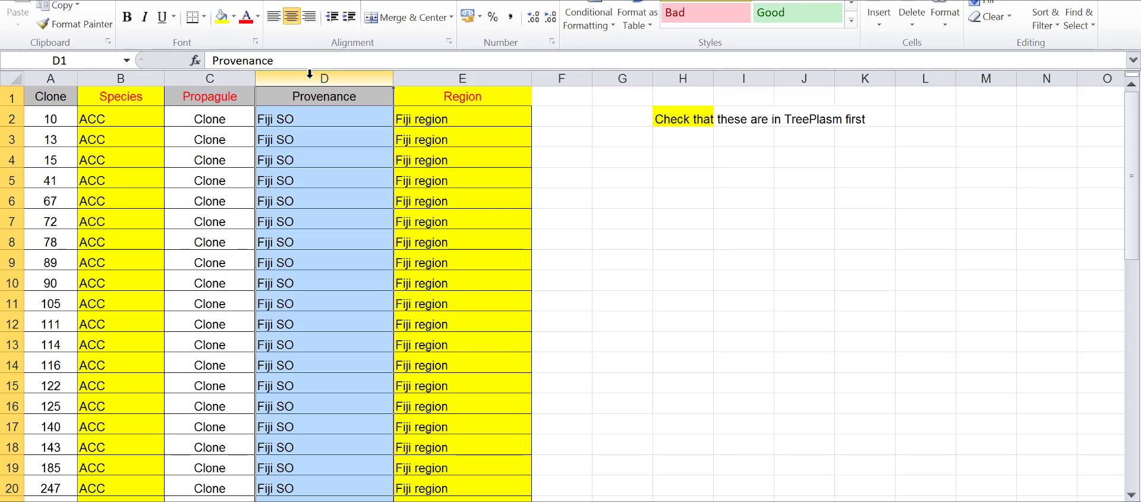
left_click(464, 78)
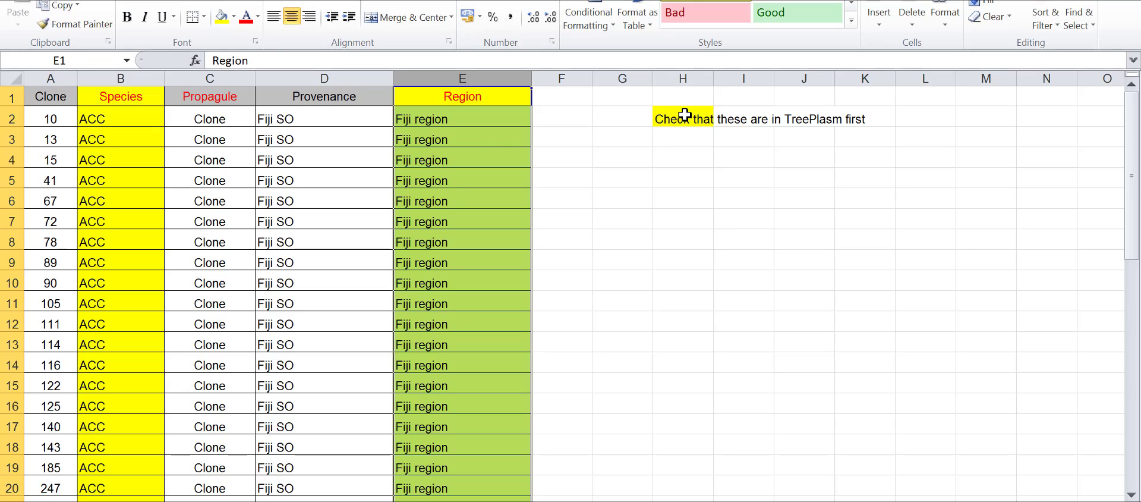
left_click(336, 121)
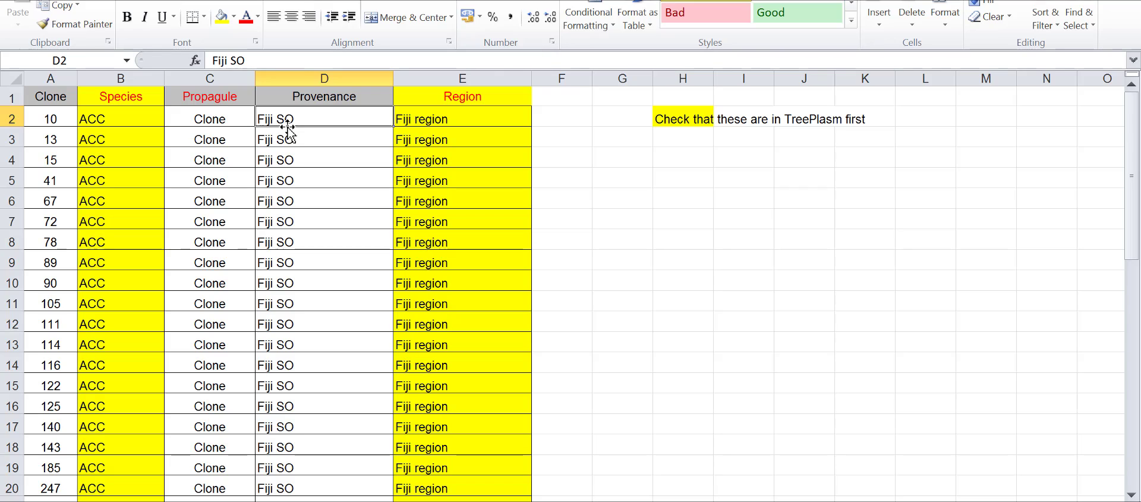
left_click(58, 120)
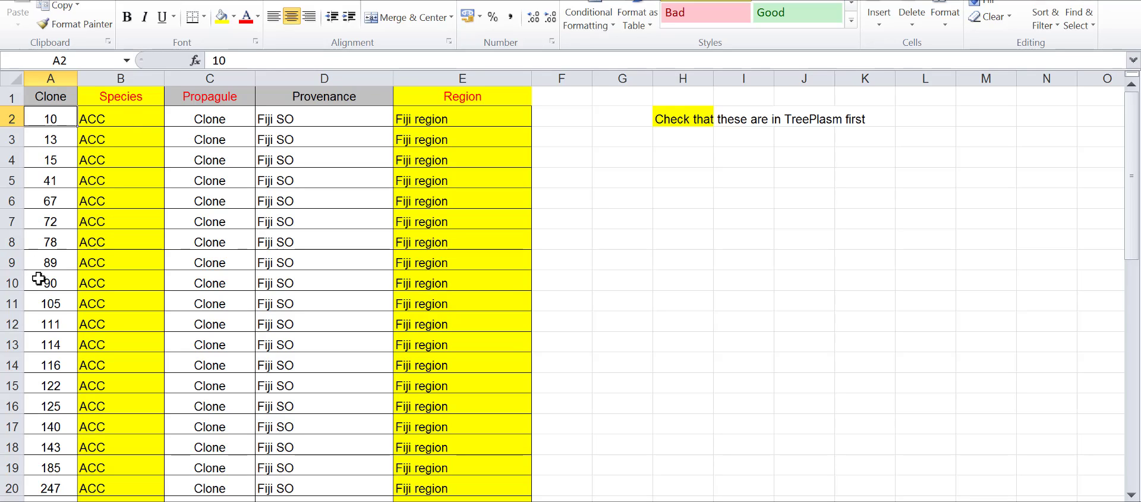
left_click(125, 113)
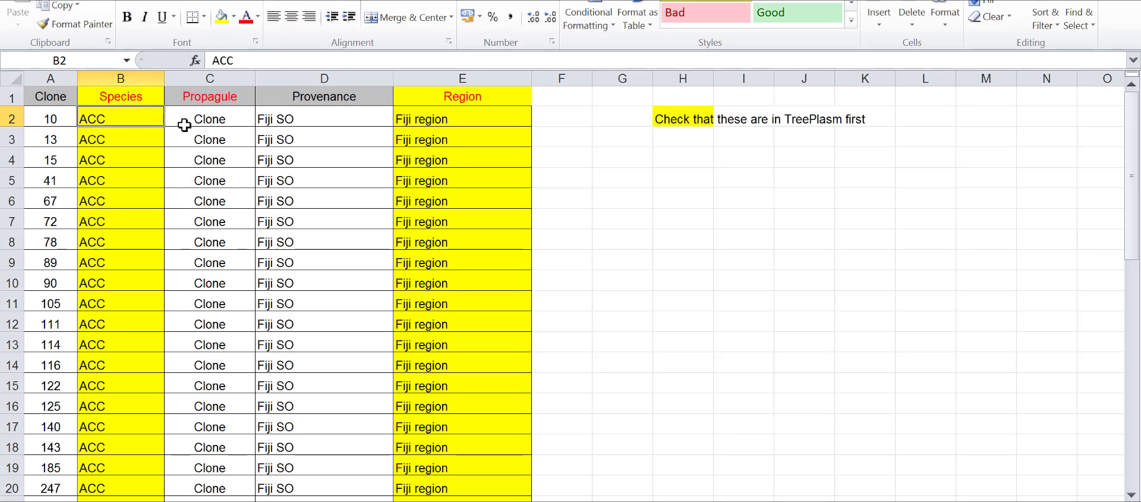
left_click(211, 120)
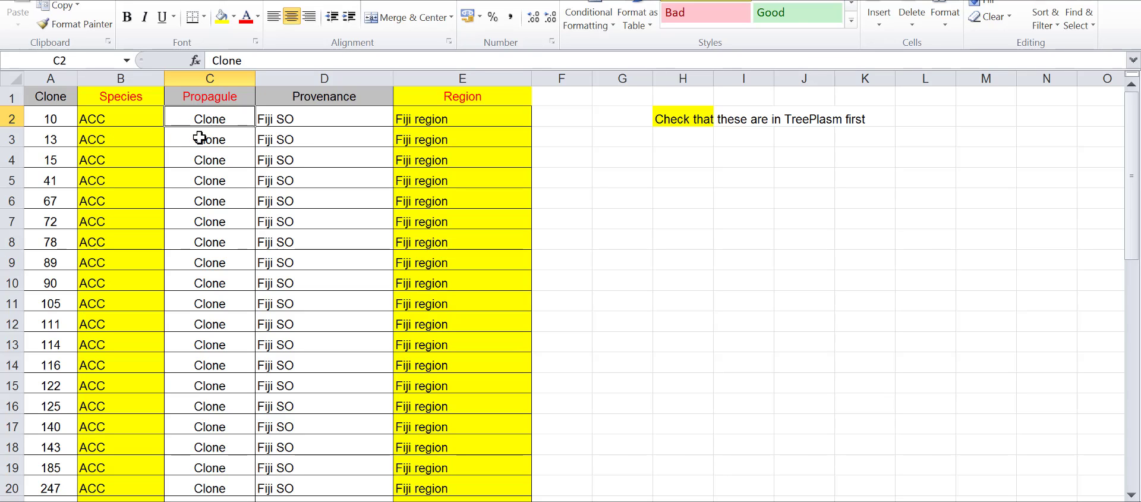
Check the propagule, provenance and region entries of the Filler row at the end of the clone list.
scroll(200, 138, "down", 3)
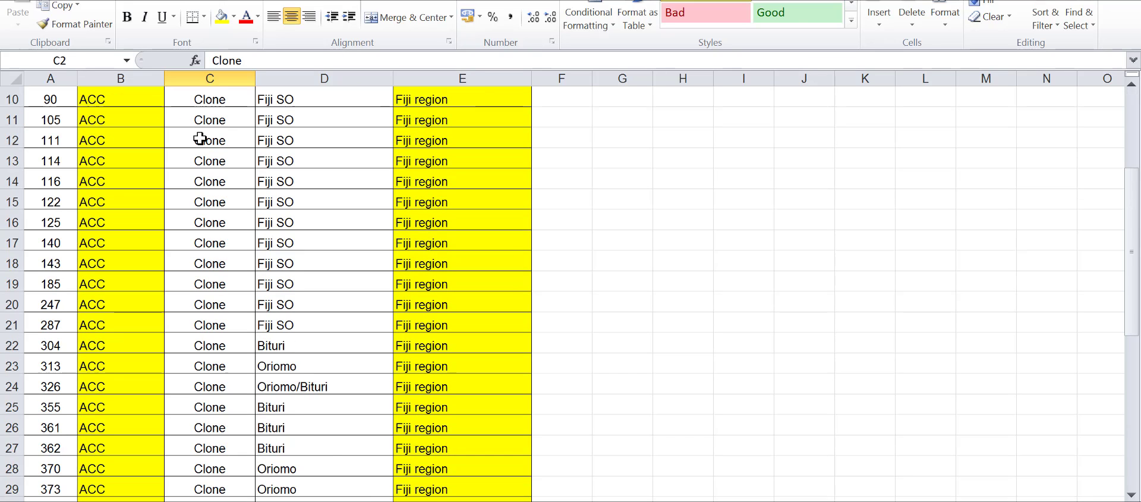
scroll(201, 139, "down", 9)
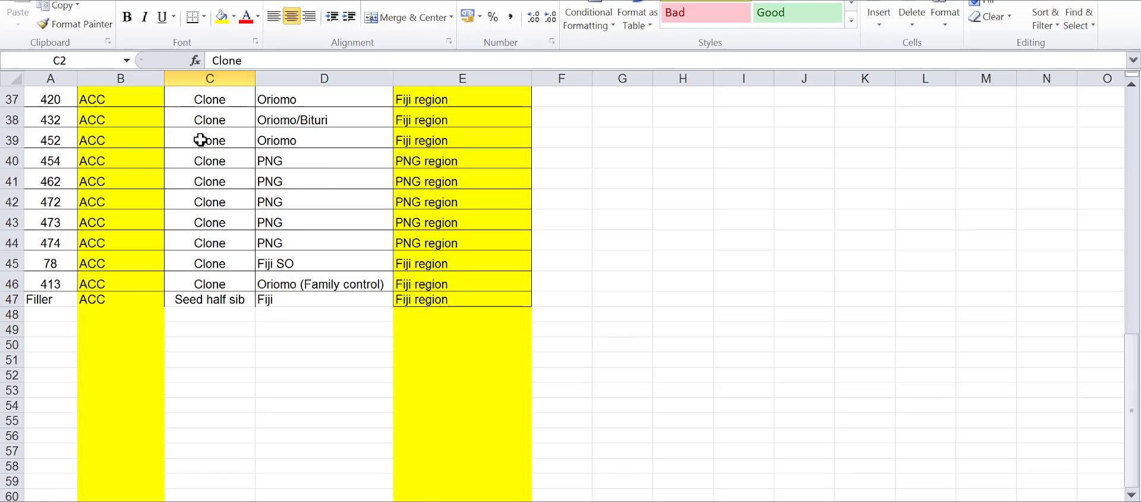
left_click(57, 304)
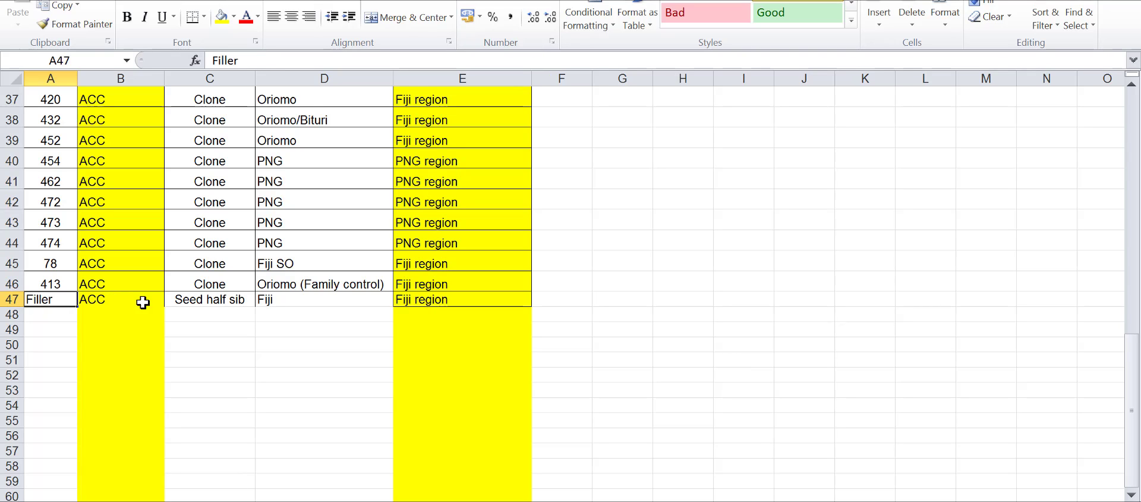
left_click(212, 299)
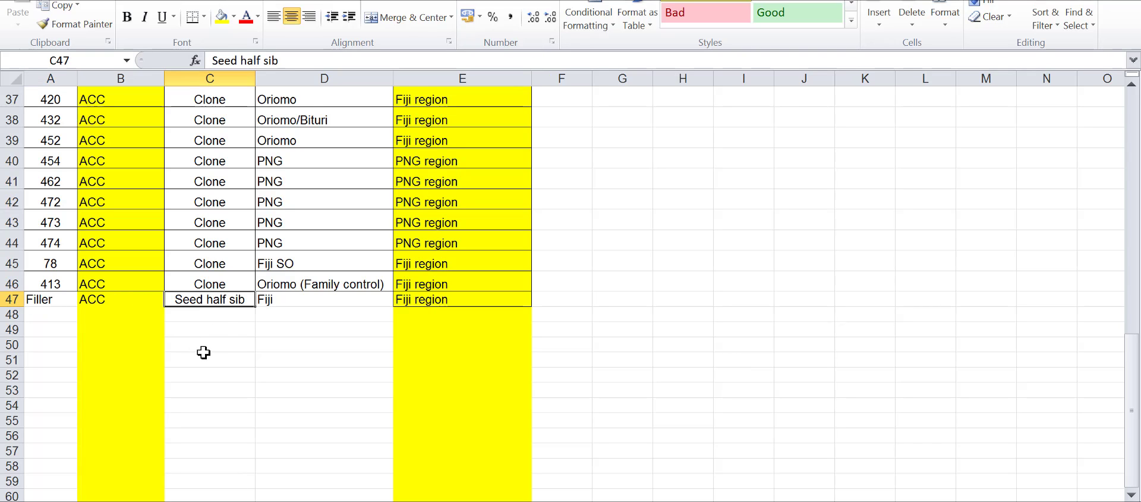
left_click(286, 298)
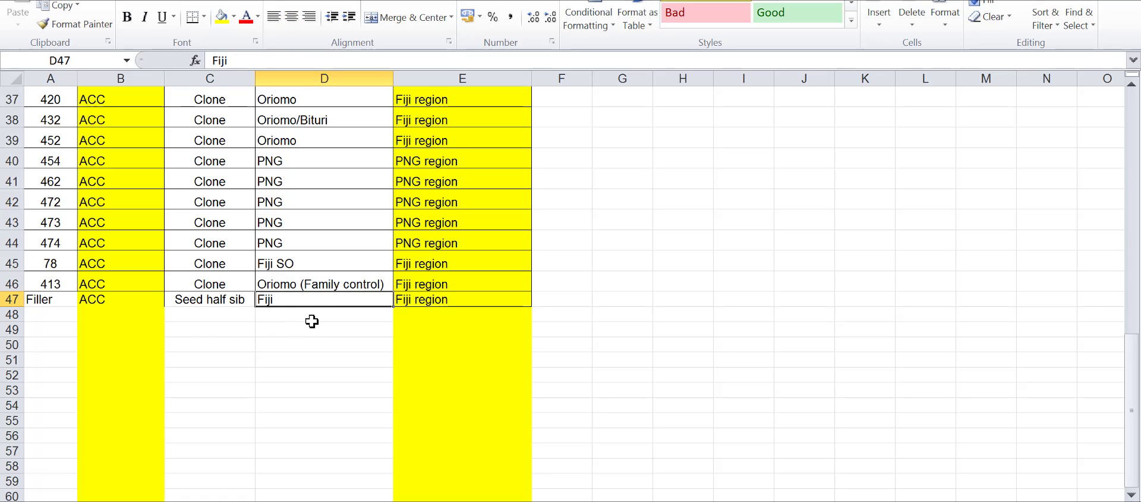
left_click(430, 302)
scroll(431, 302, "up", 12)
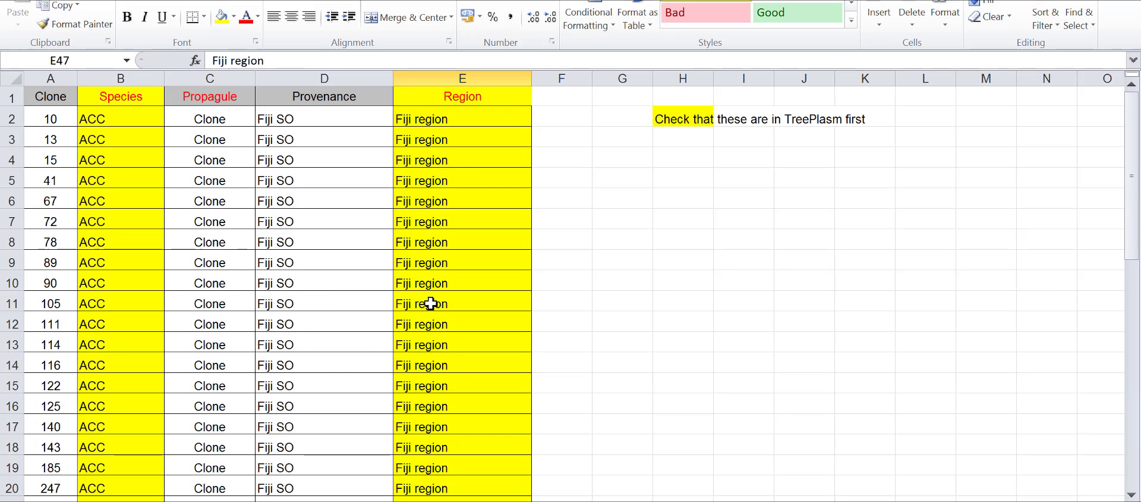
Select the Region column, switch to TreePlasm and search its regions for "fiji".
left_click(450, 77)
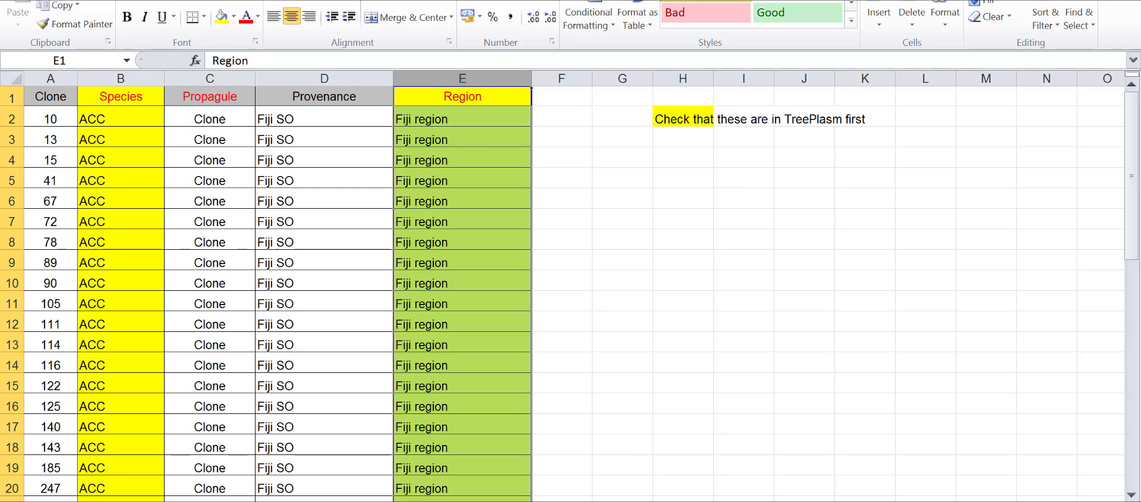
left_click(302, 500)
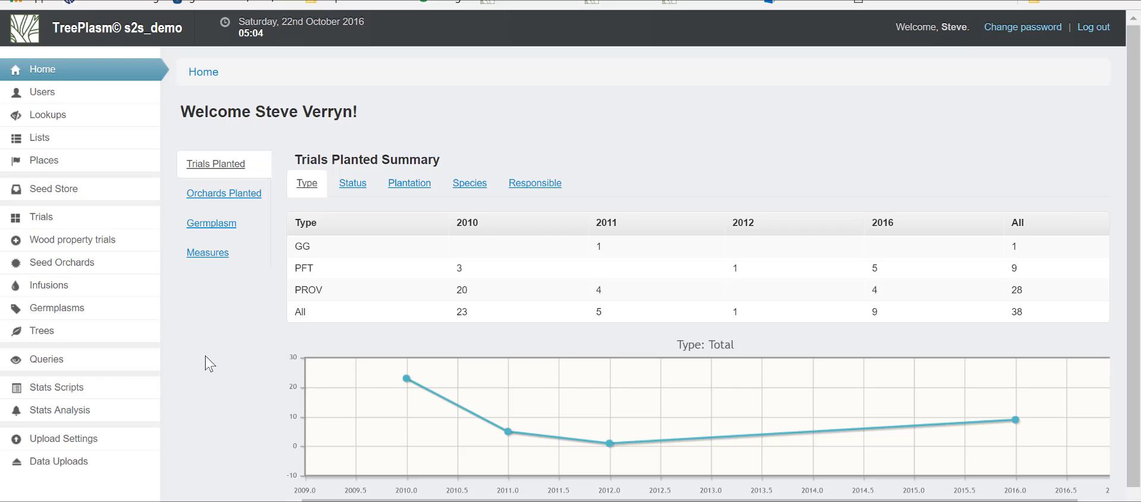
mouse_move(59, 165)
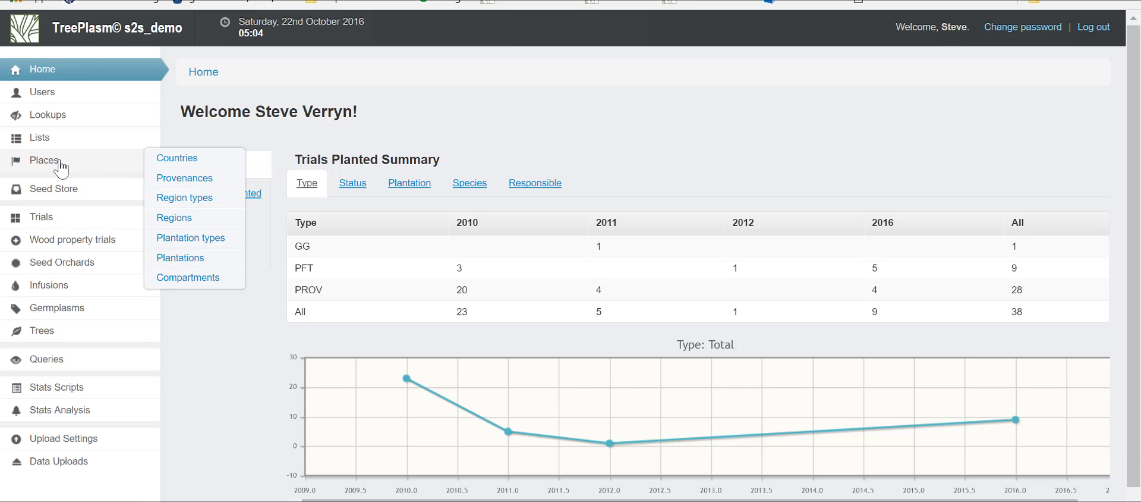
left_click(179, 219)
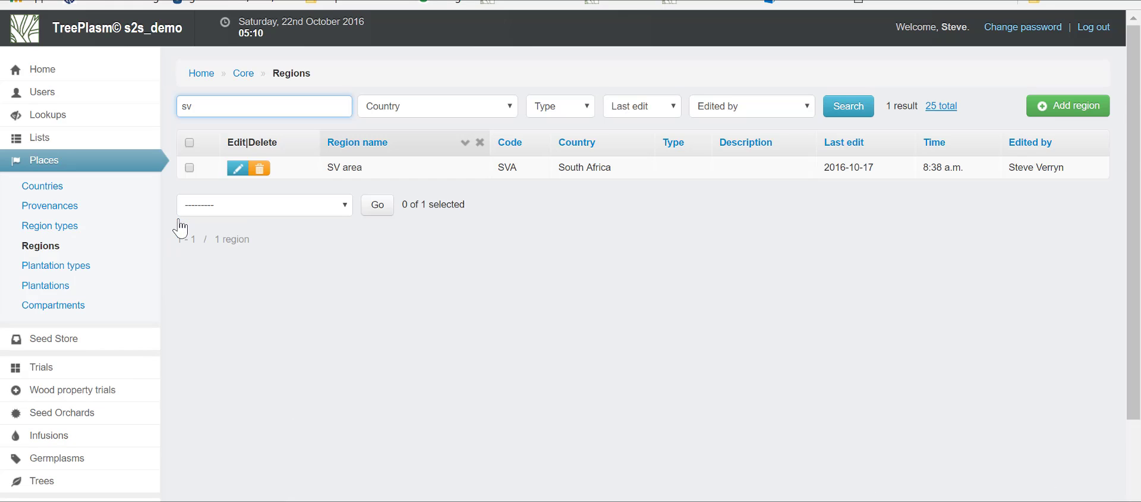
left_click_drag(195, 105, 166, 111)
type("fiji")
left_click(843, 116)
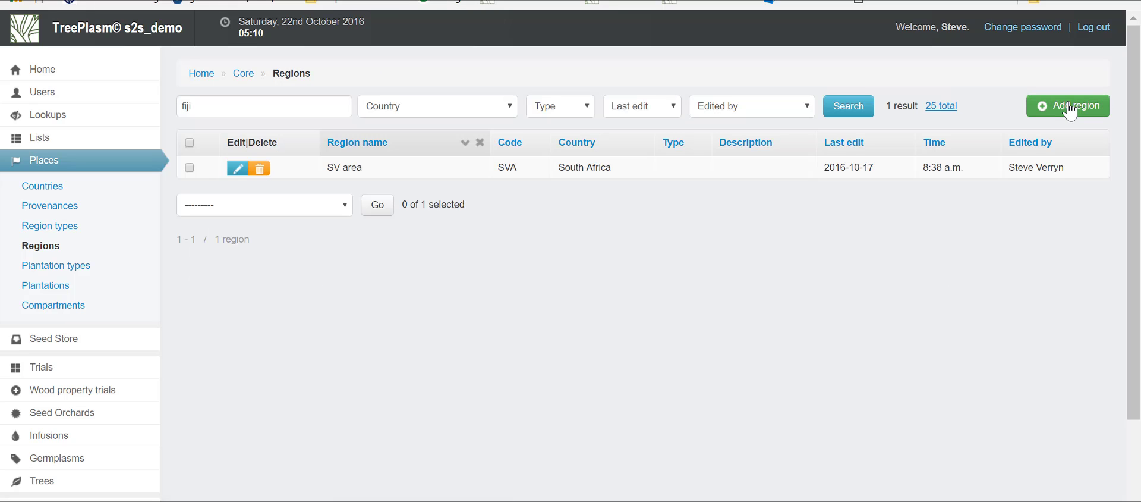
Start a new region record named "Fiji region" with code FR, checking the name against the ACPFT21 sv.xls workbook.
left_click(1070, 110)
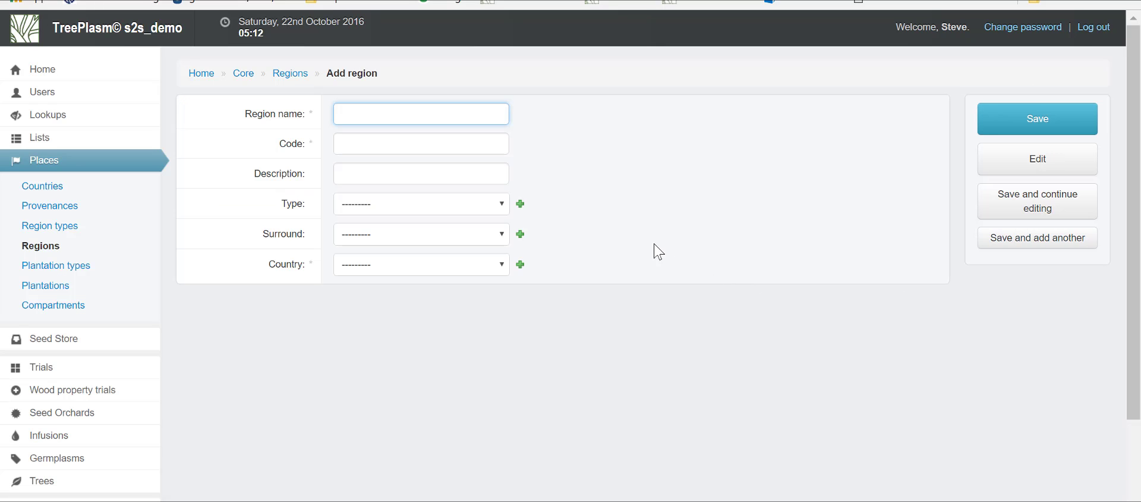
type("Fiji")
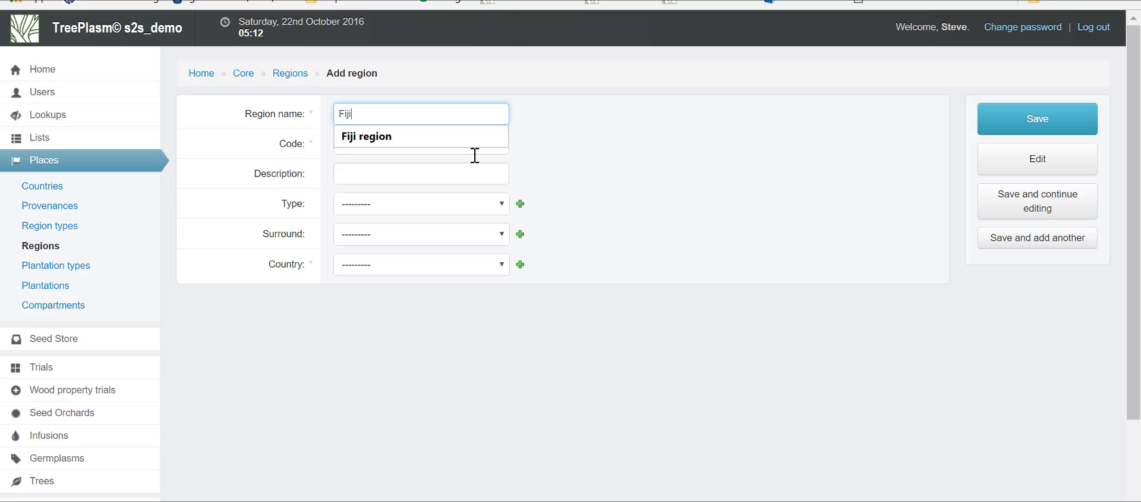
left_click(450, 139)
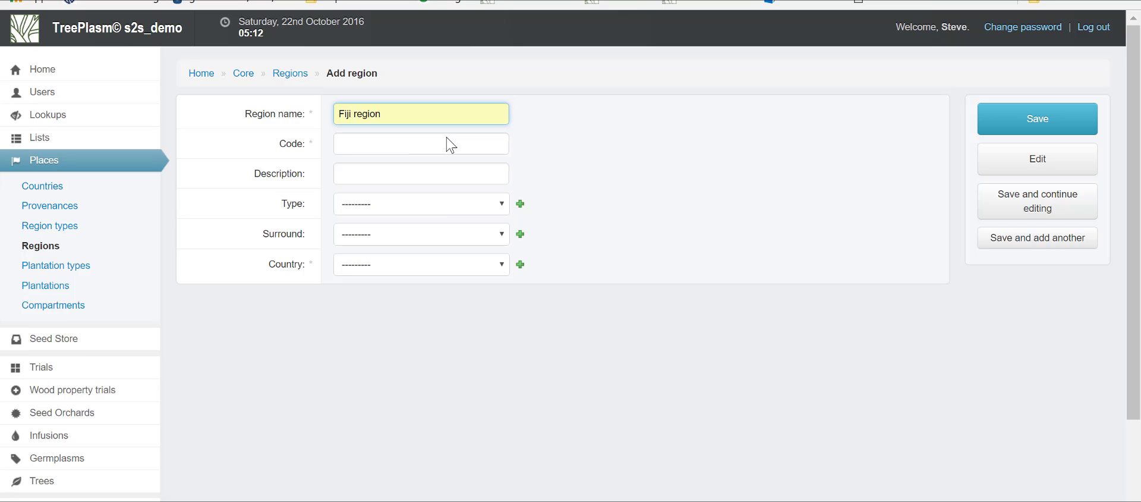
key("alt+Tab")
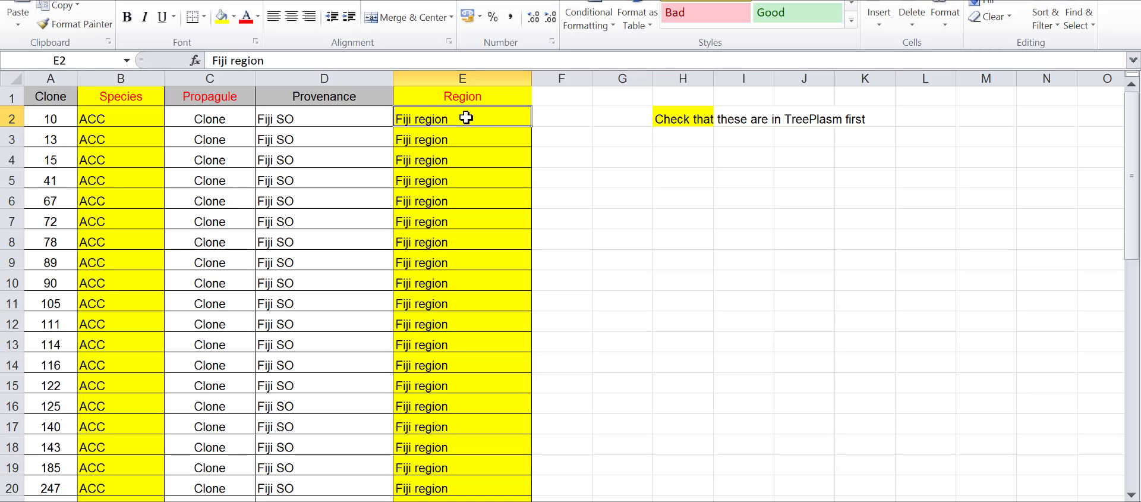
key("alt+Tab")
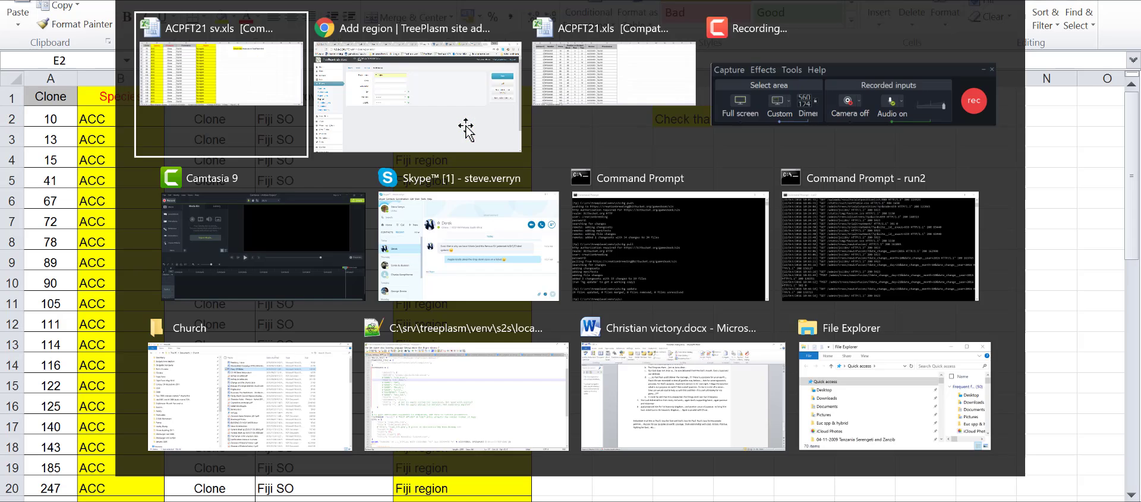
key("alt+Tab")
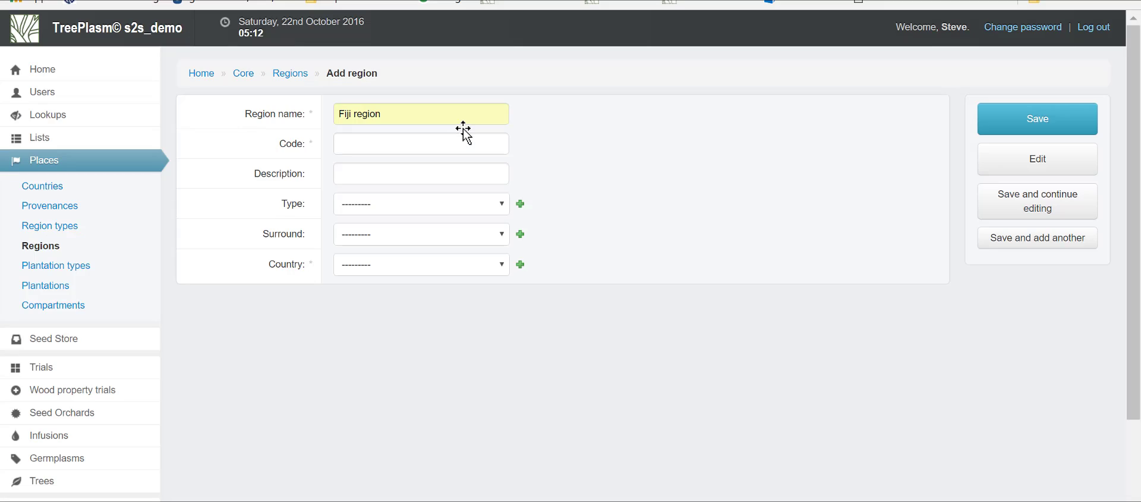
left_click(456, 143)
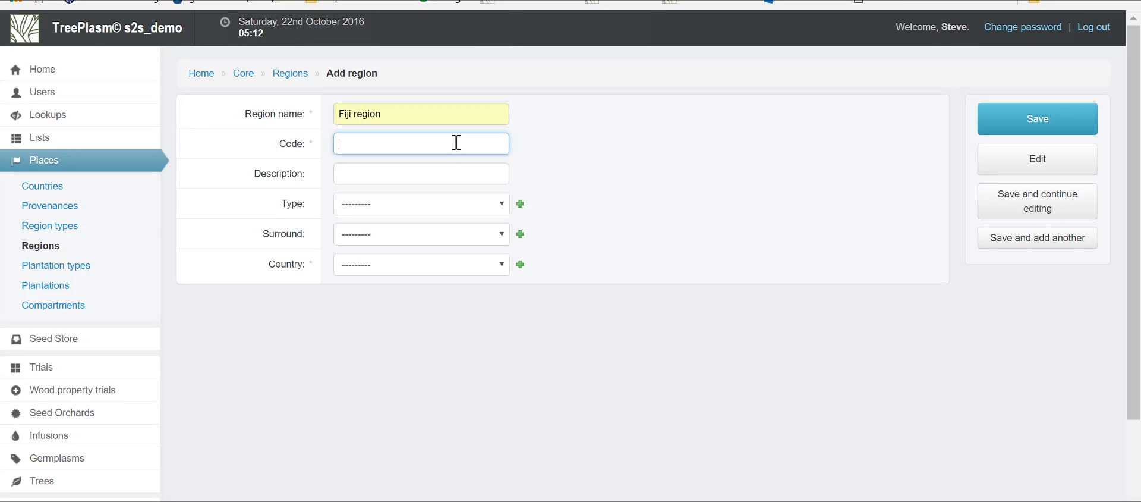
type("FR")
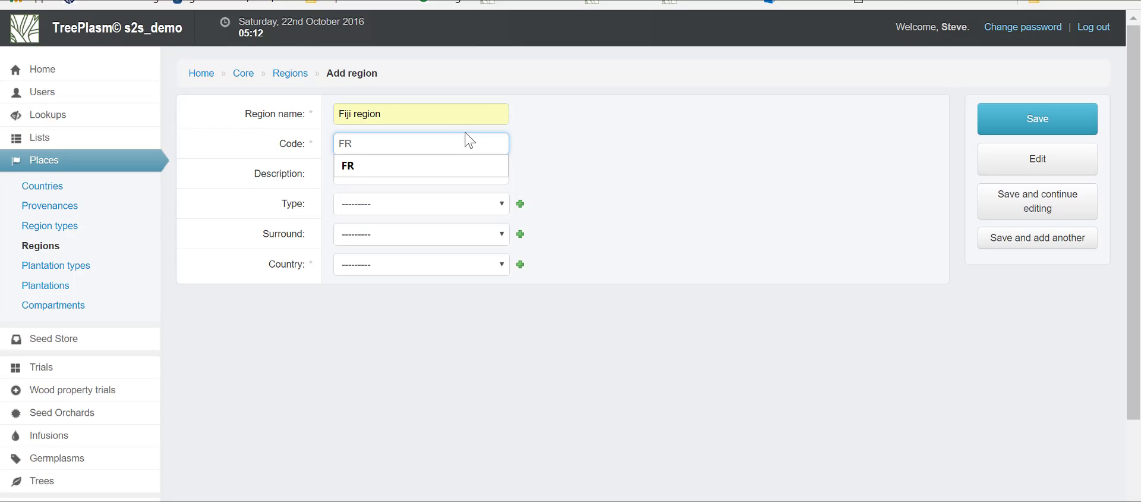
left_click(643, 198)
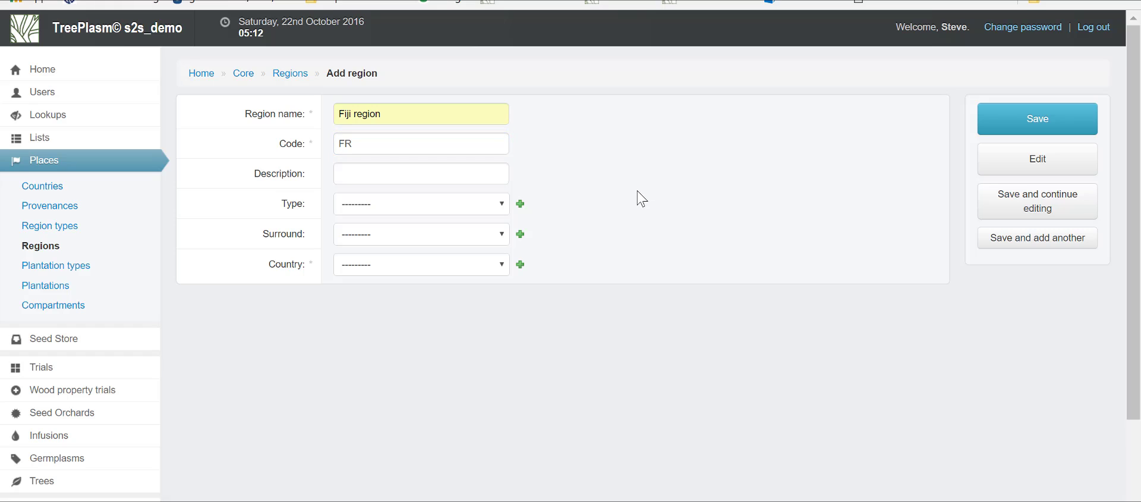
Create the country Fiji with code F for the new region, and save the region record.
left_click(520, 264)
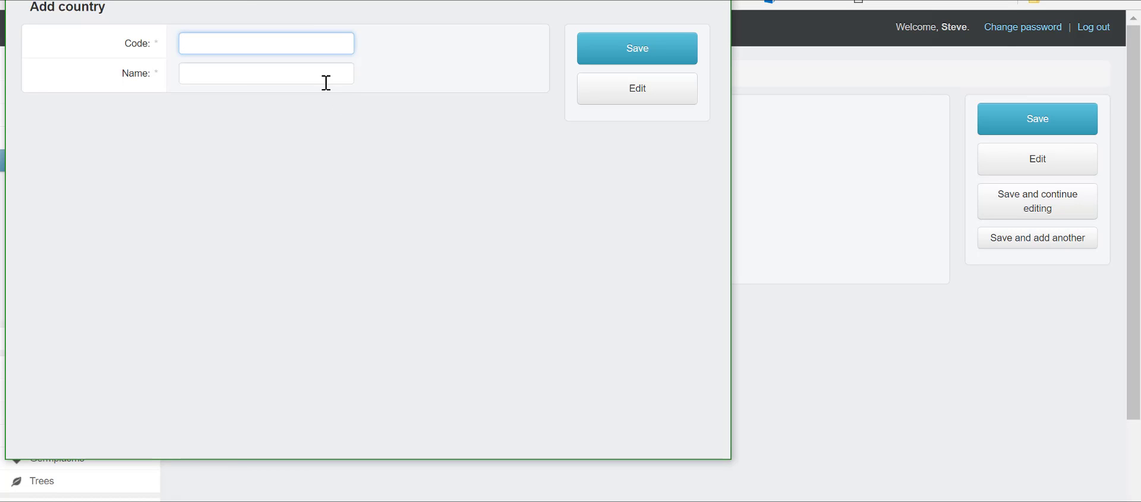
left_click(325, 82)
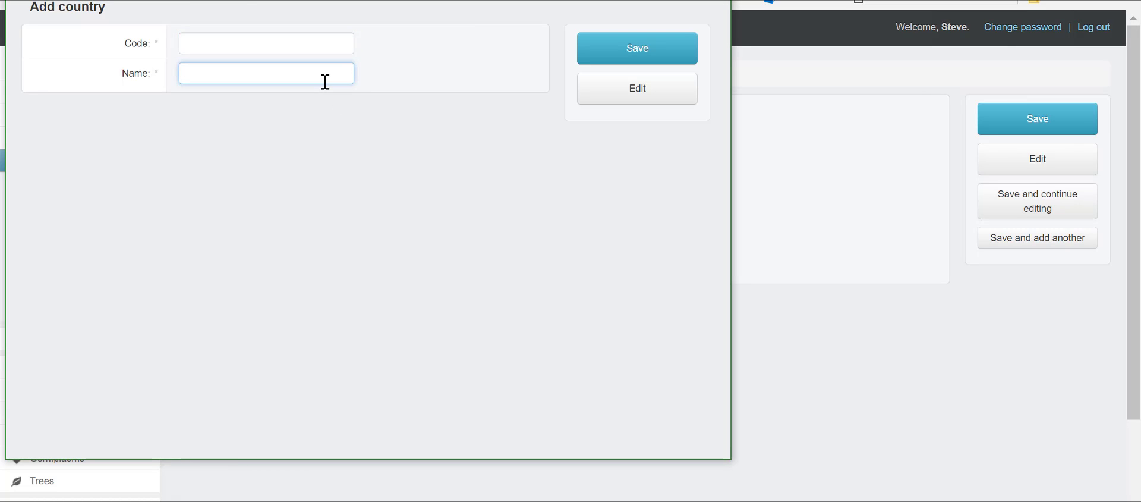
type("Fij")
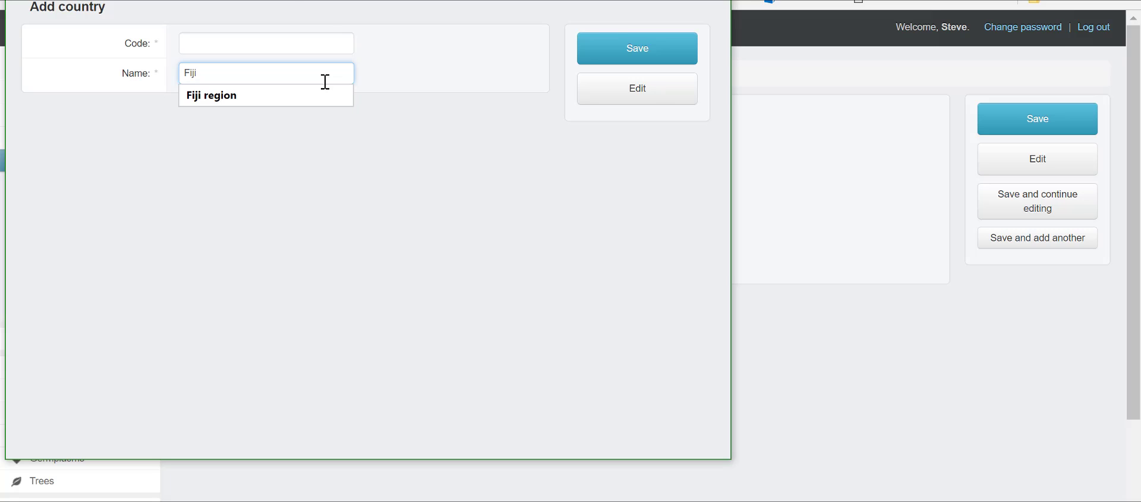
type("i")
left_click(274, 43)
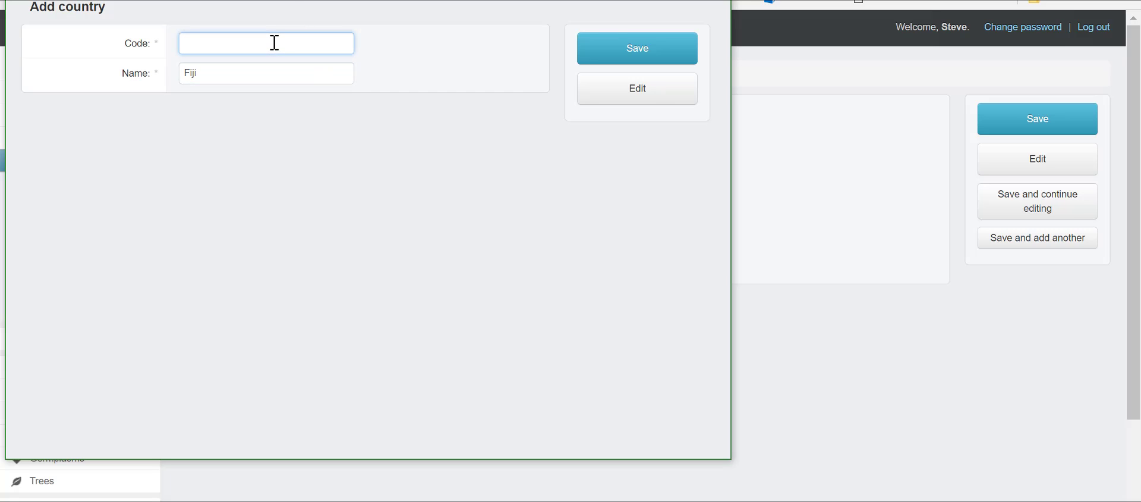
type("F")
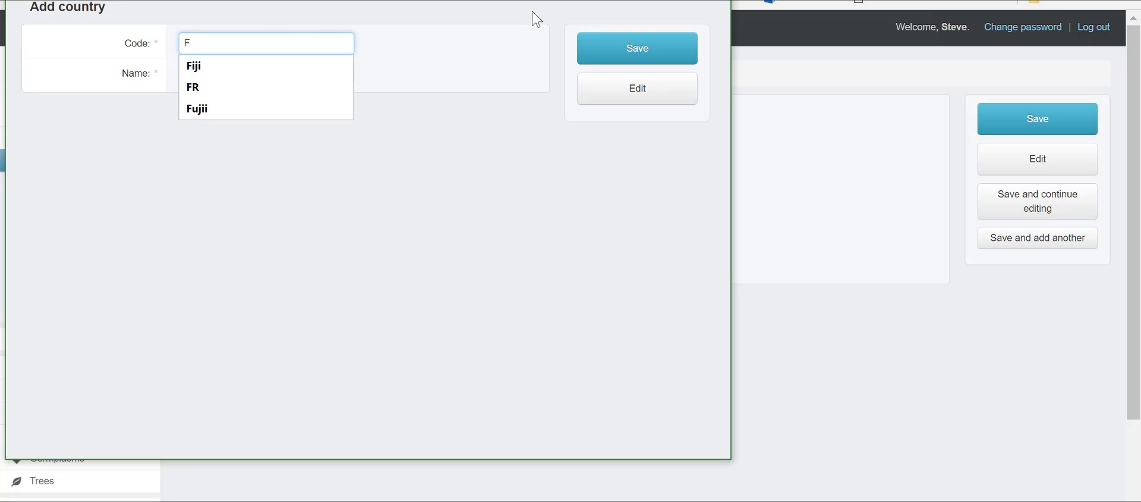
left_click(607, 54)
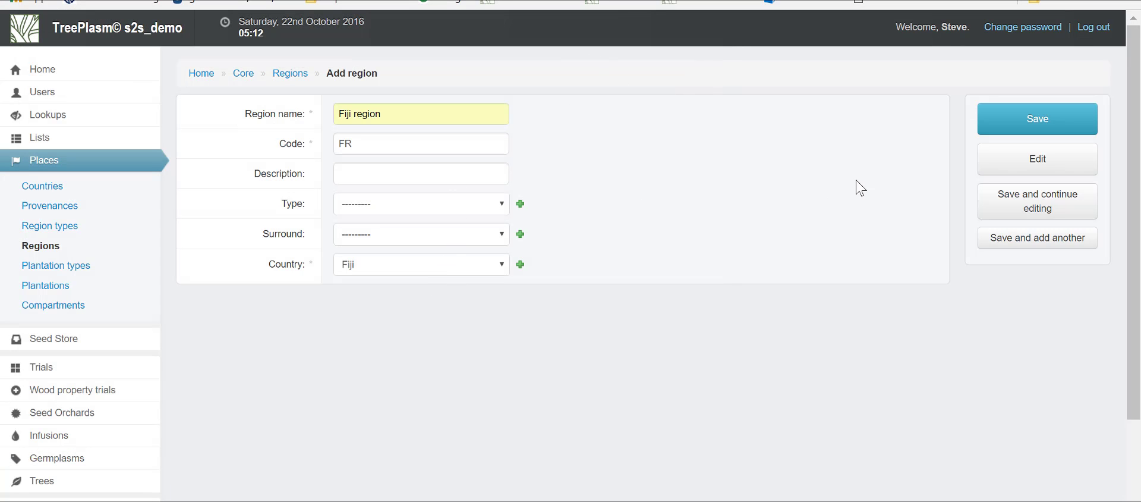
left_click(994, 118)
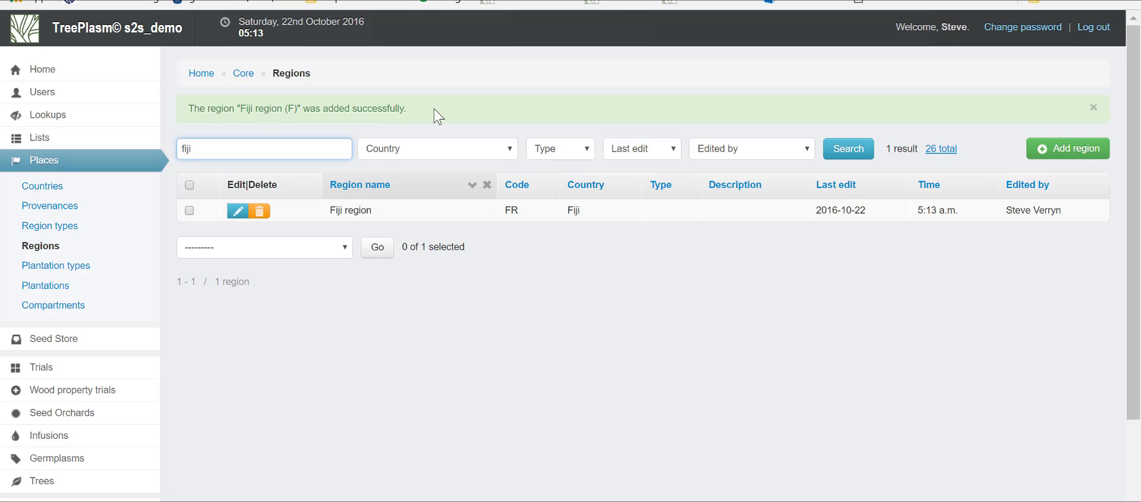
Switch to the ACPFT21 sv.xls workbook and copy the text "PNG region" from cell E40.
key("alt+Tab")
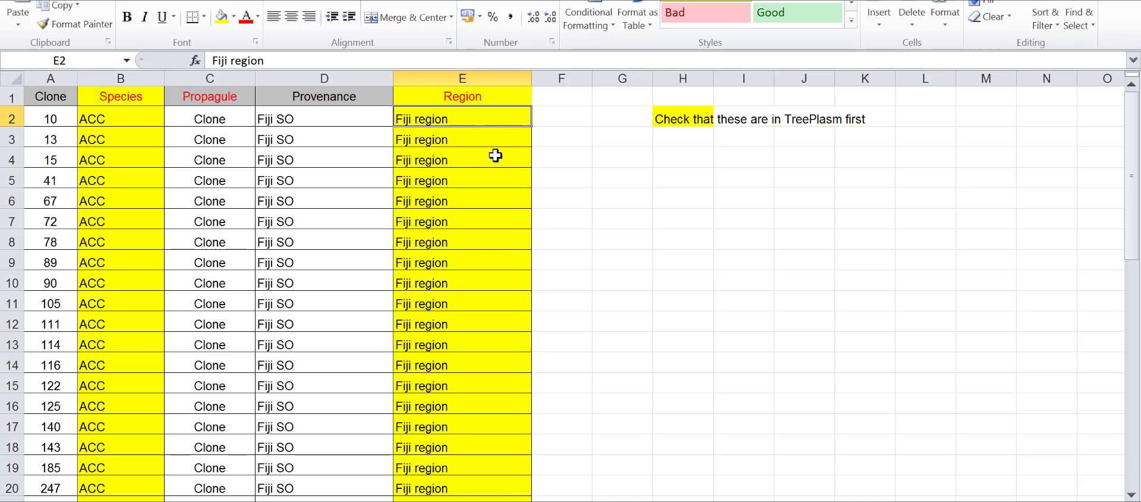
scroll(477, 235, "down", 2)
scroll(477, 236, "down", 8)
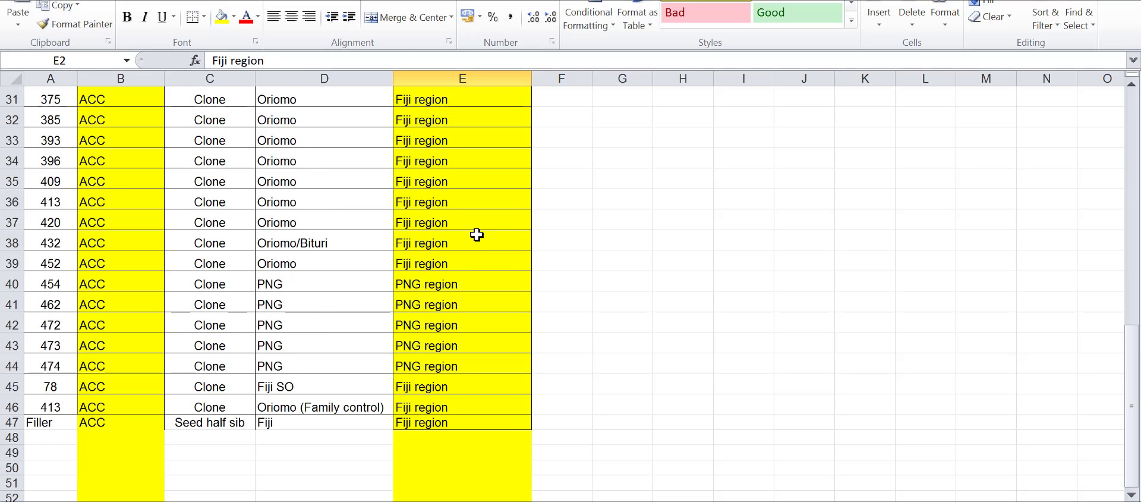
left_click(456, 290)
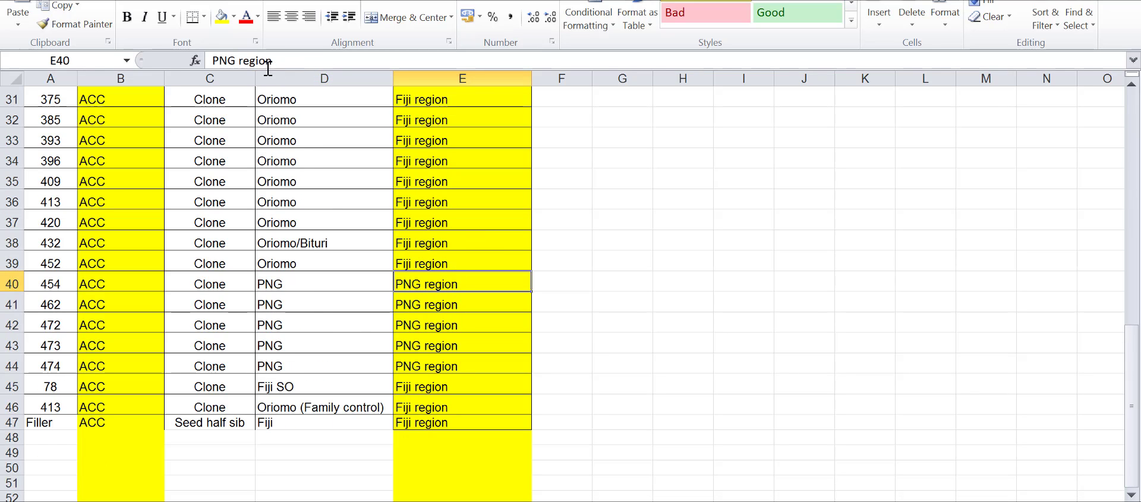
left_click_drag(279, 60, 214, 61)
key("ctrl+c")
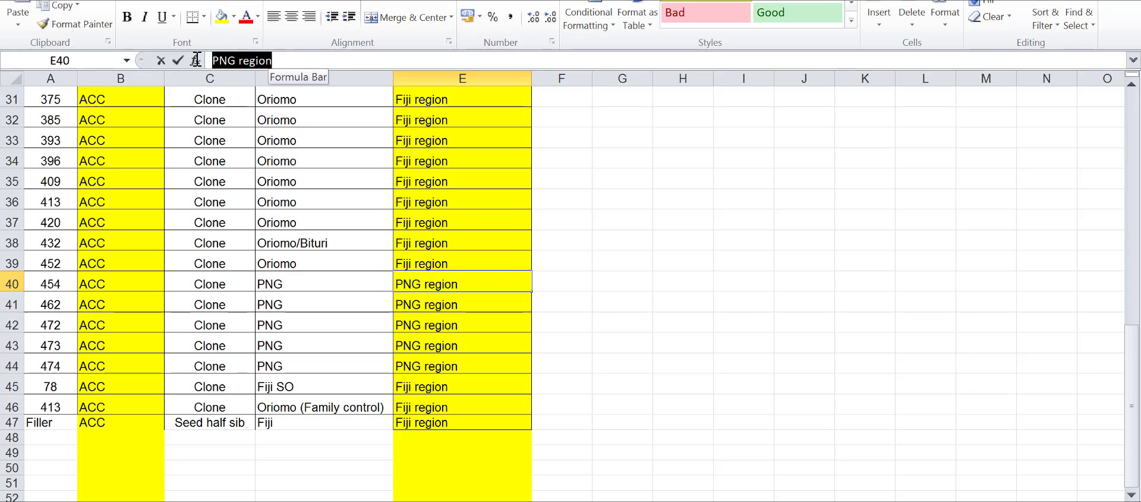
left_click(246, 127)
Switch to TreePlasm and search its regions for the copied name "PNG region".
key("alt+Tab")
key("alt+Tab")
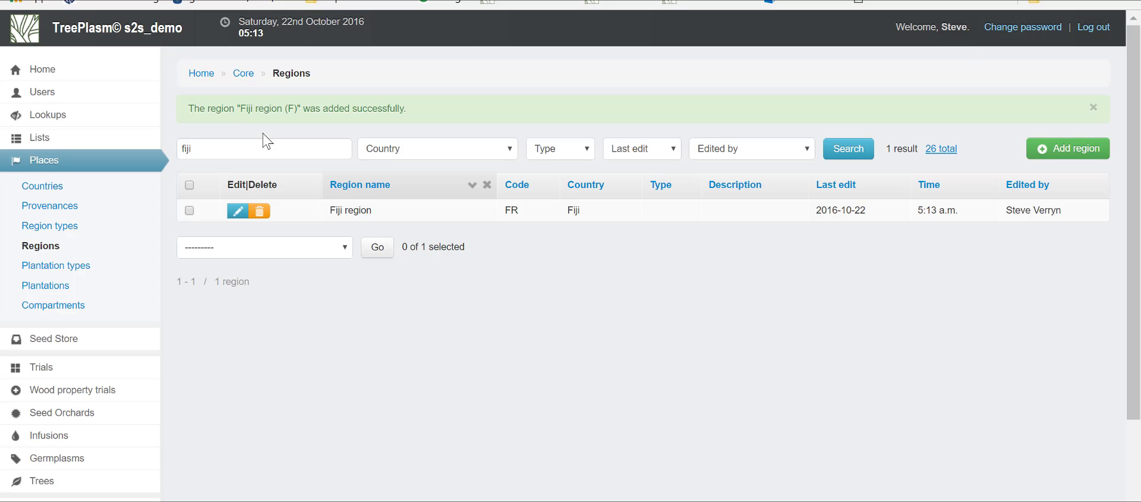
left_click(262, 146)
key("ctrl+a")
key("ctrl+v")
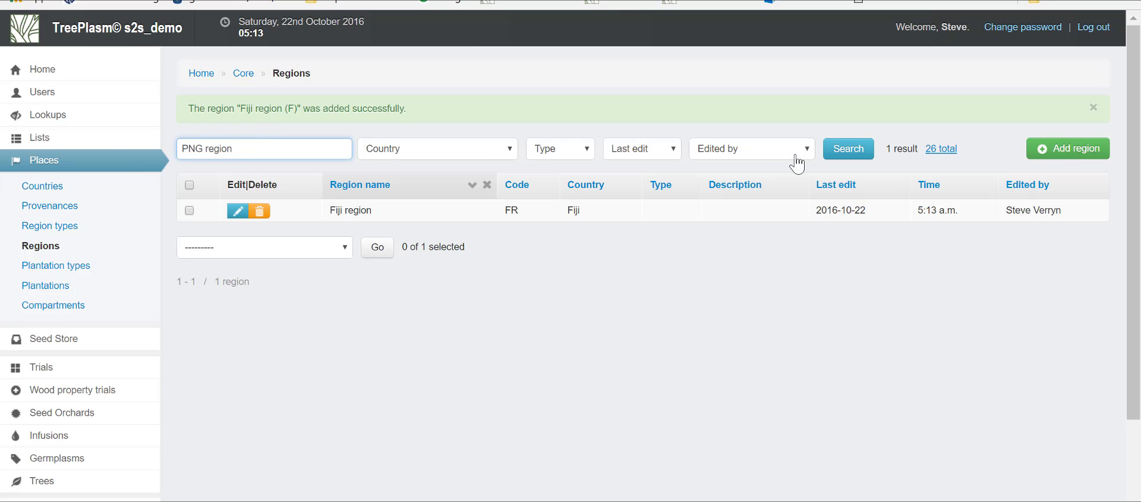
left_click(846, 152)
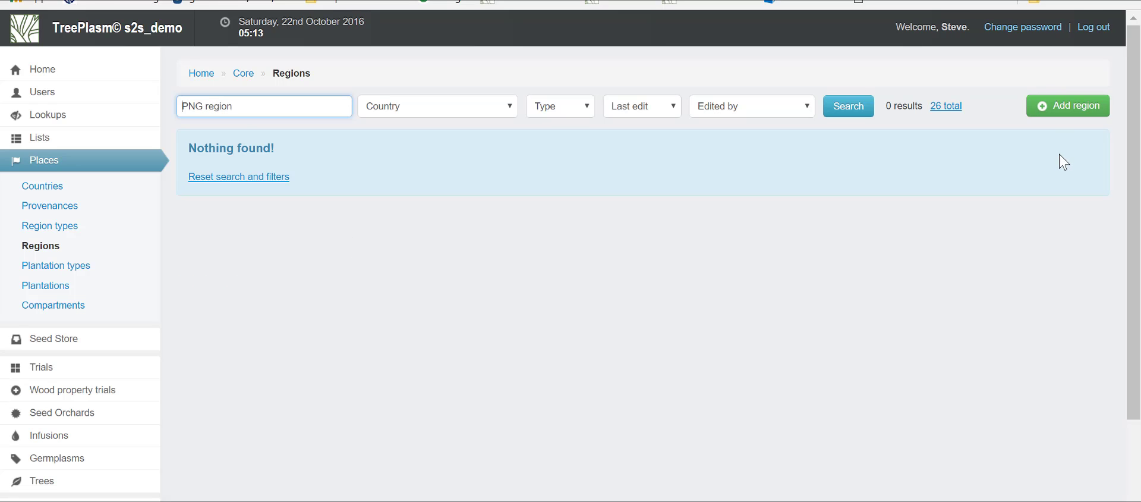
Start a new region record named "PNG region" with the code "PNG R".
left_click(1071, 102)
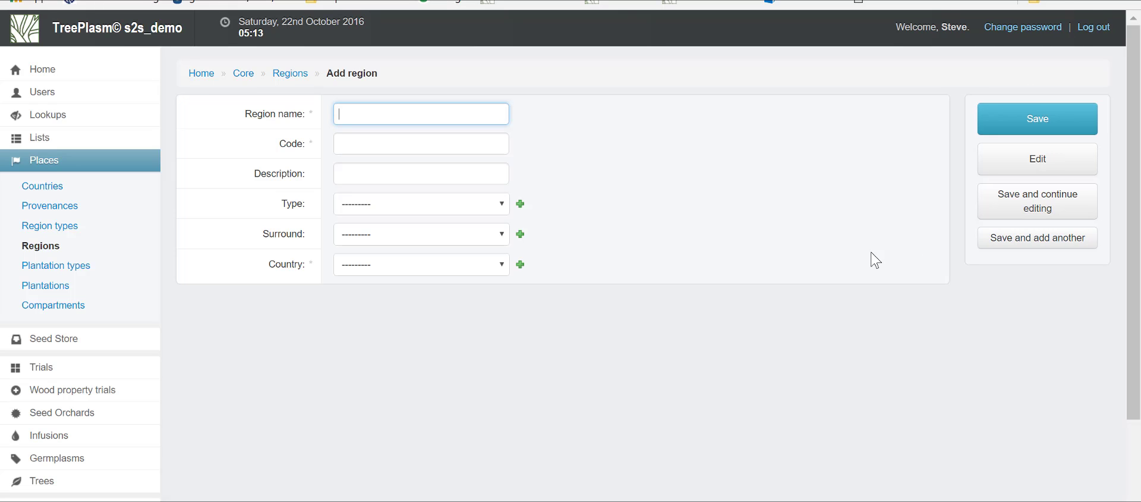
type("PNG region")
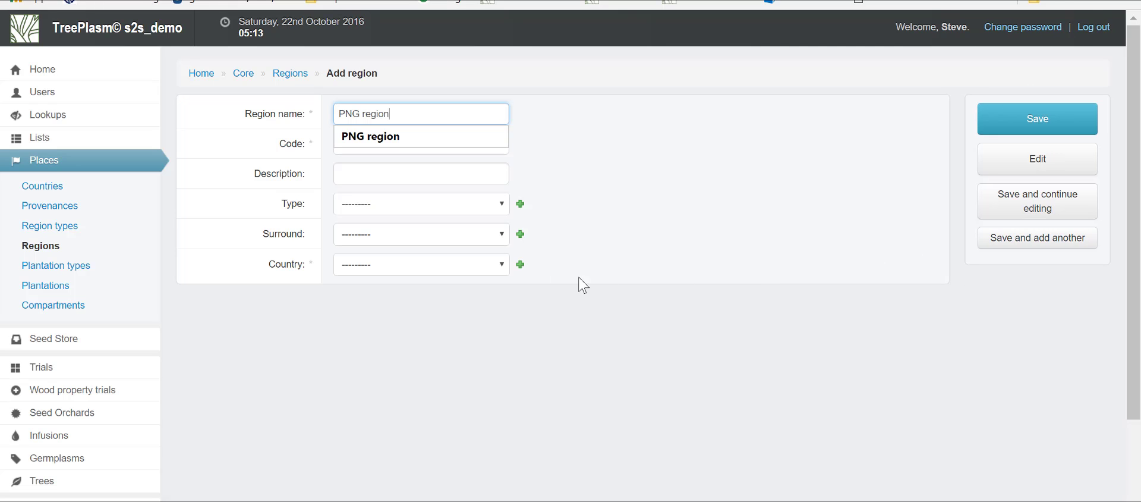
left_click(559, 121)
left_click(455, 146)
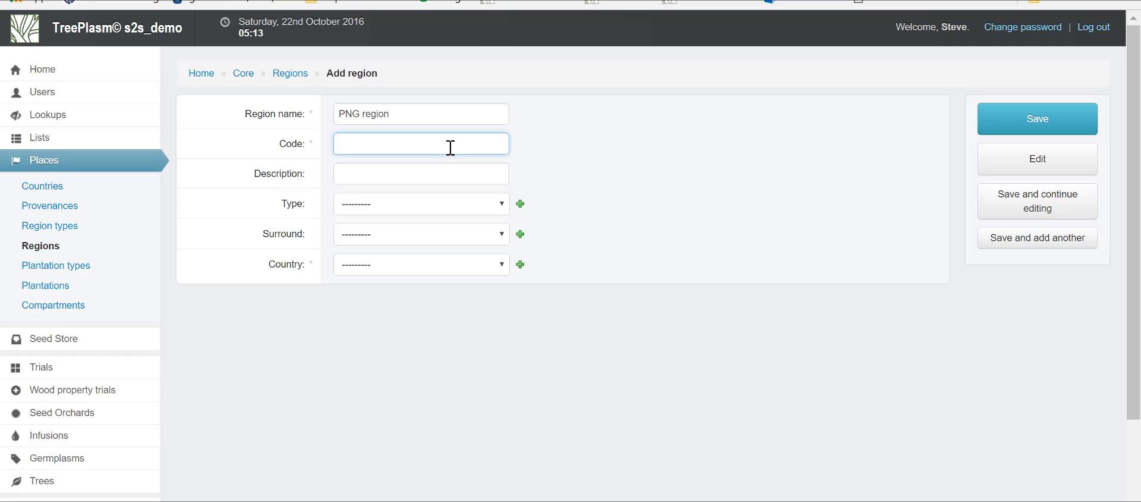
type("PNG R")
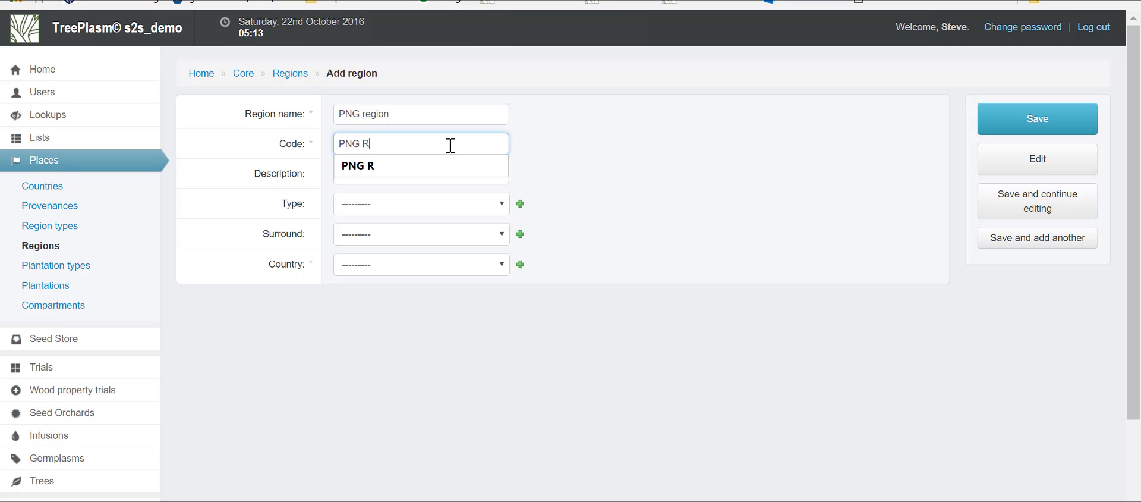
left_click(571, 237)
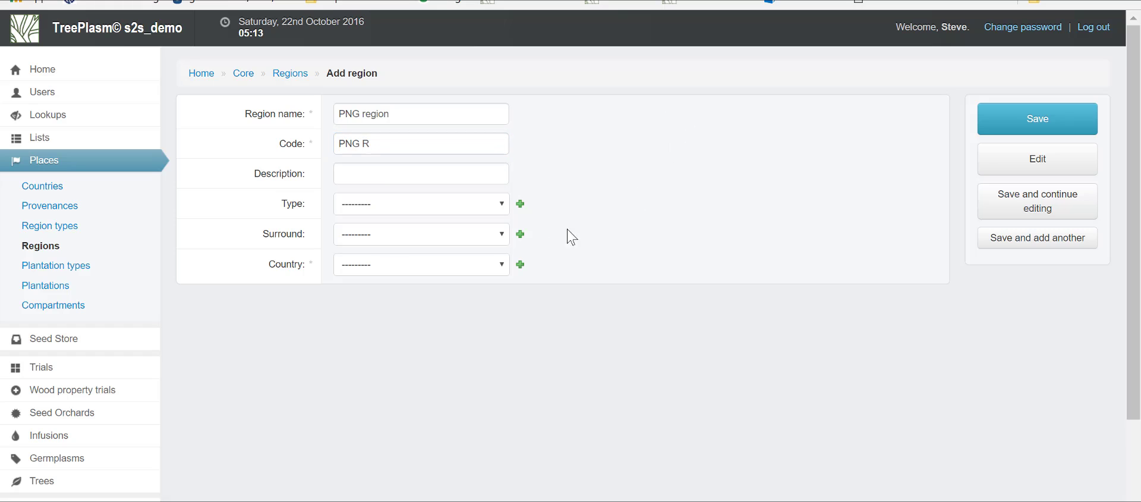
Set the new region's country to Papua New Guinea and save the record.
left_click(503, 270)
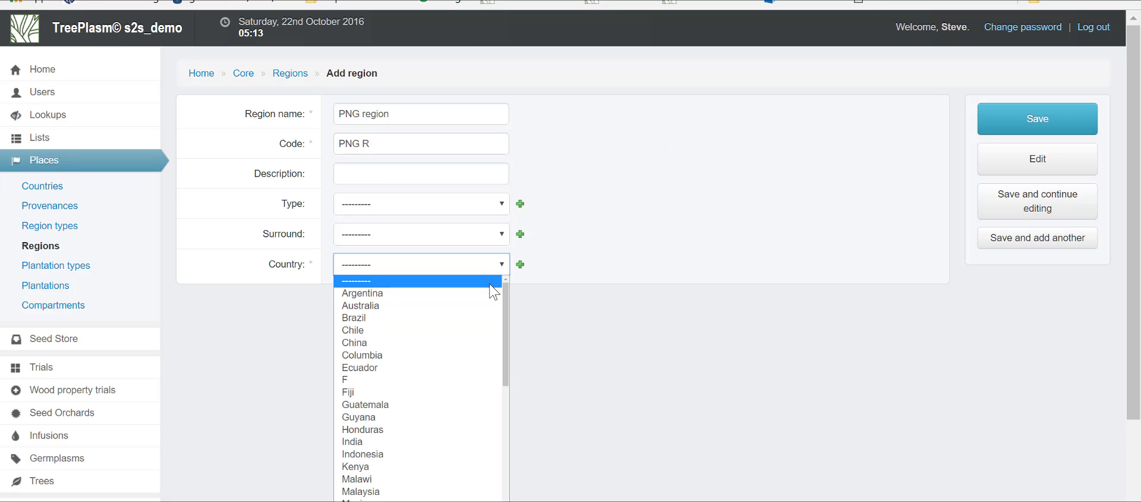
scroll(440, 420, "down", 8)
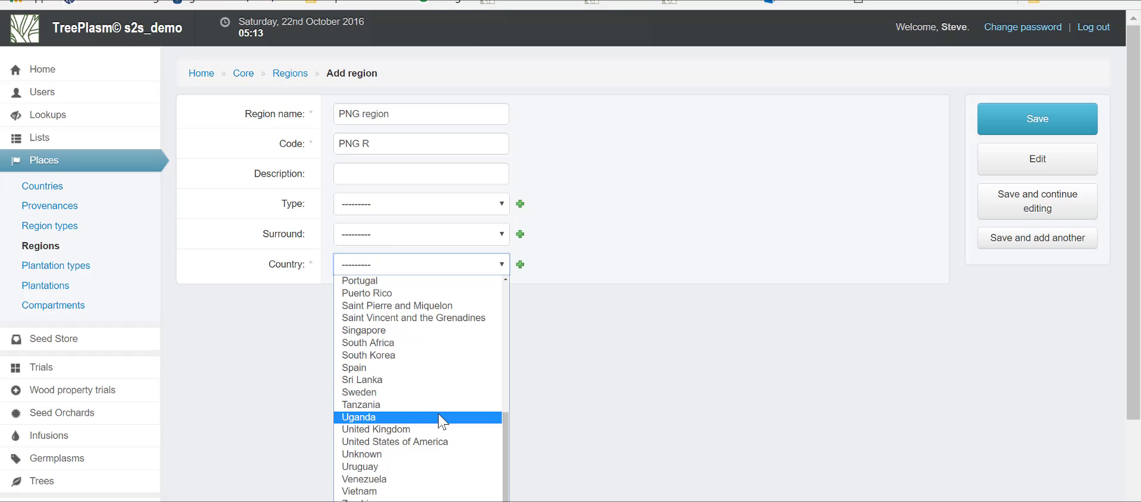
scroll(441, 420, "up", 5)
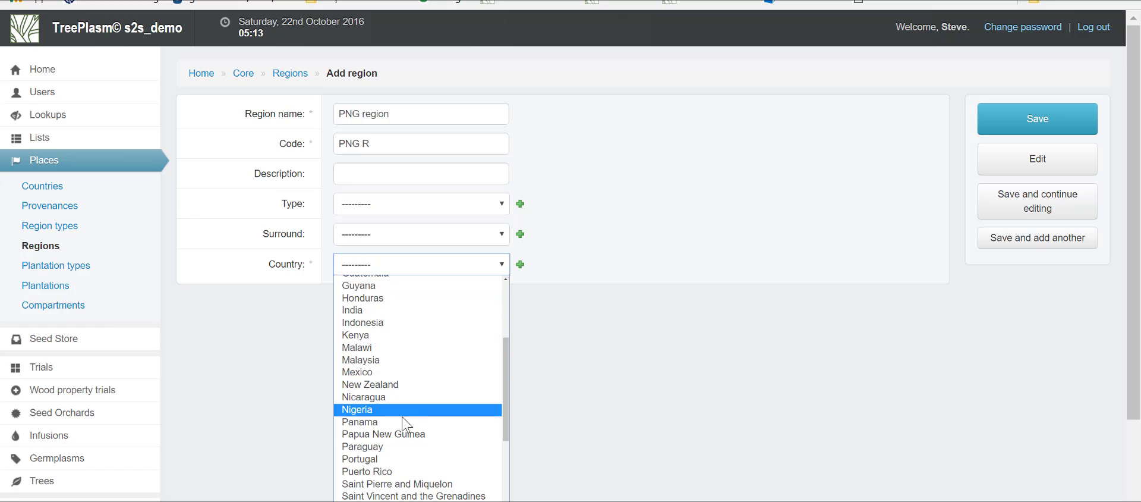
left_click(400, 434)
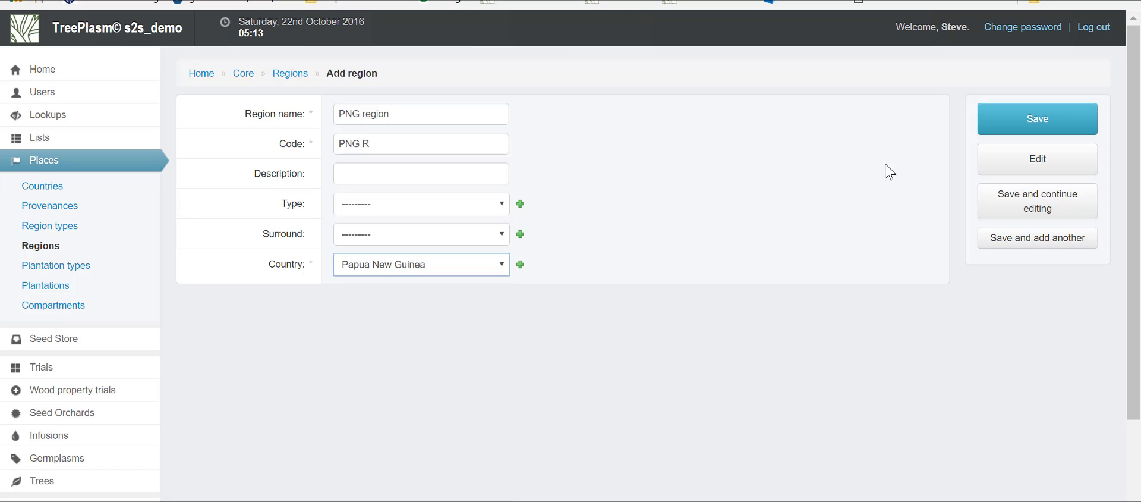
left_click(1024, 122)
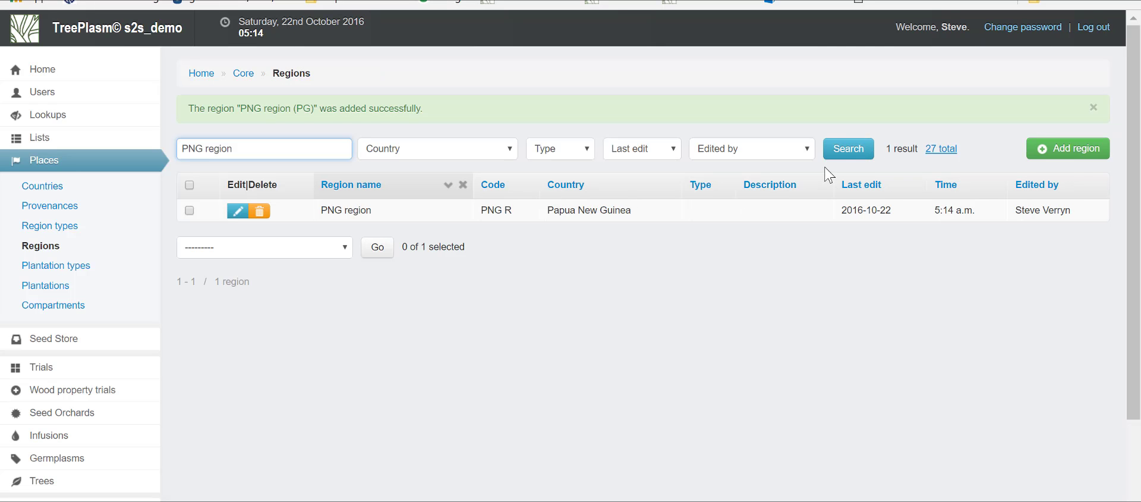
Switch to the ACPFT21 sv.xls workbook and check the Species column from the Filler row up to the first clone.
key("alt+Tab")
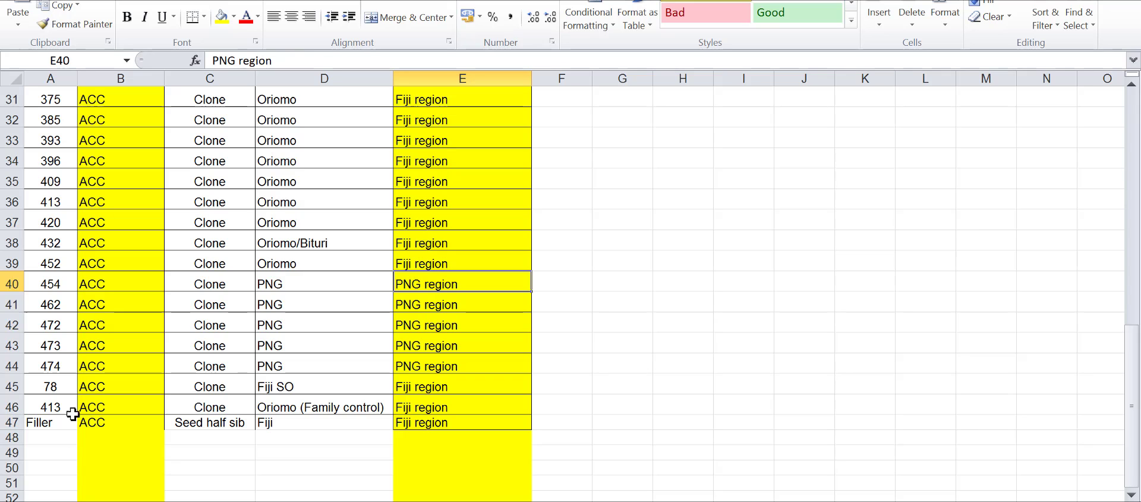
left_click(98, 419)
scroll(98, 419, "up", 10)
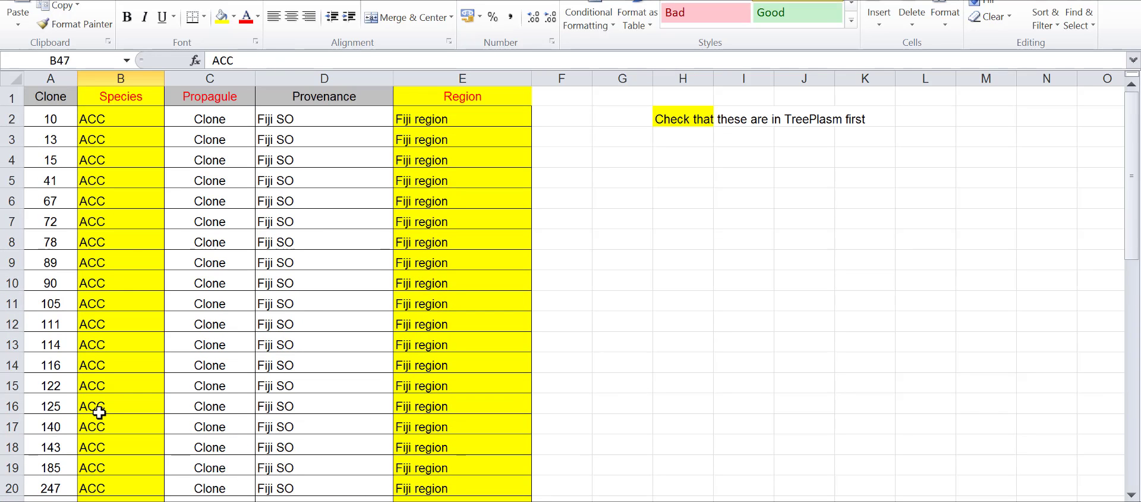
Switch to TreePlasm and search its species list for the abbreviation "ACC".
key("alt+Tab")
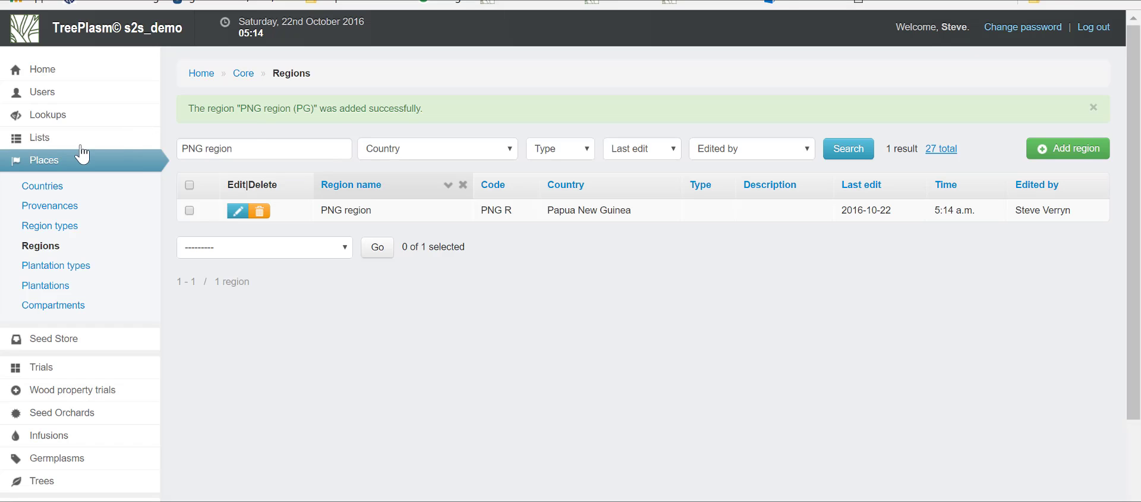
mouse_move(70, 145)
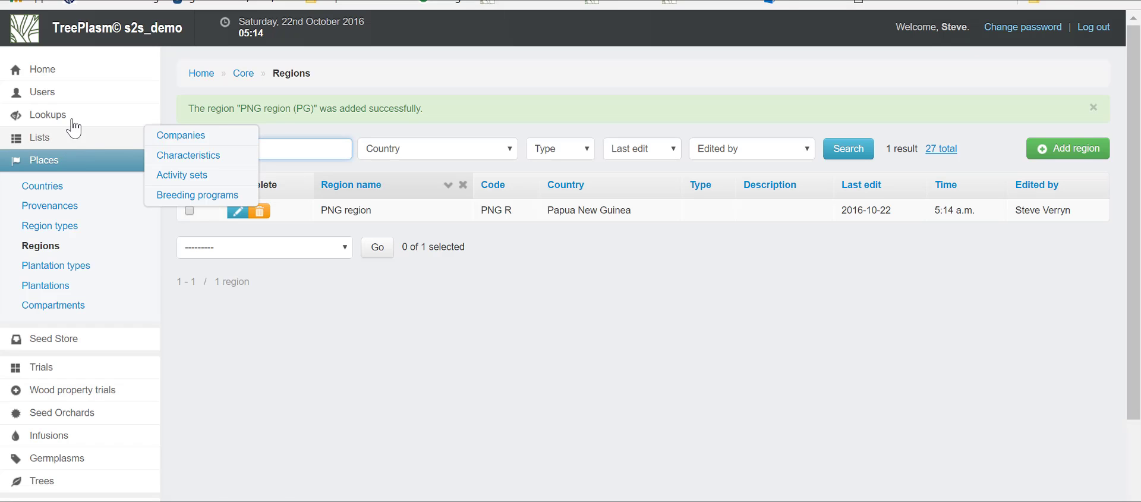
mouse_move(72, 117)
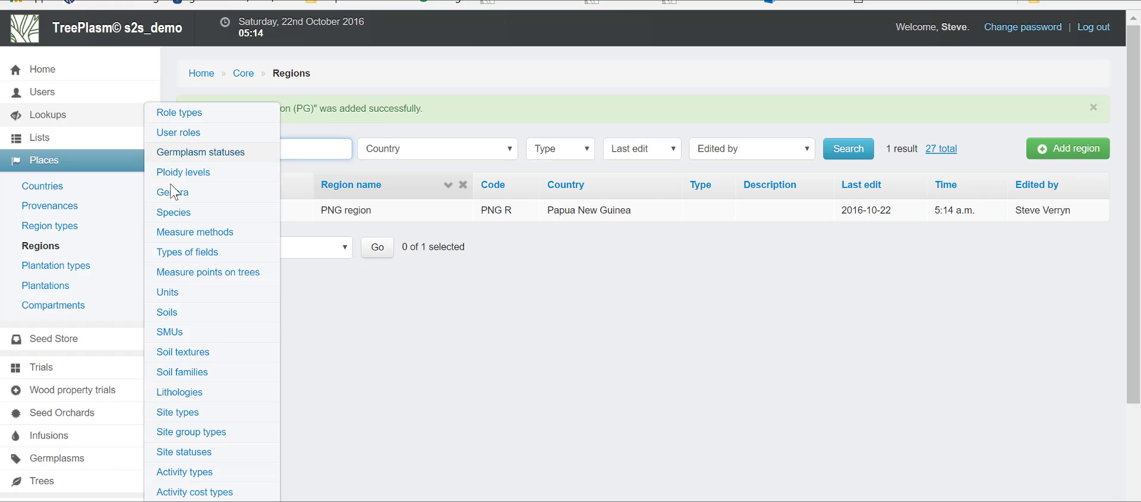
left_click(175, 214)
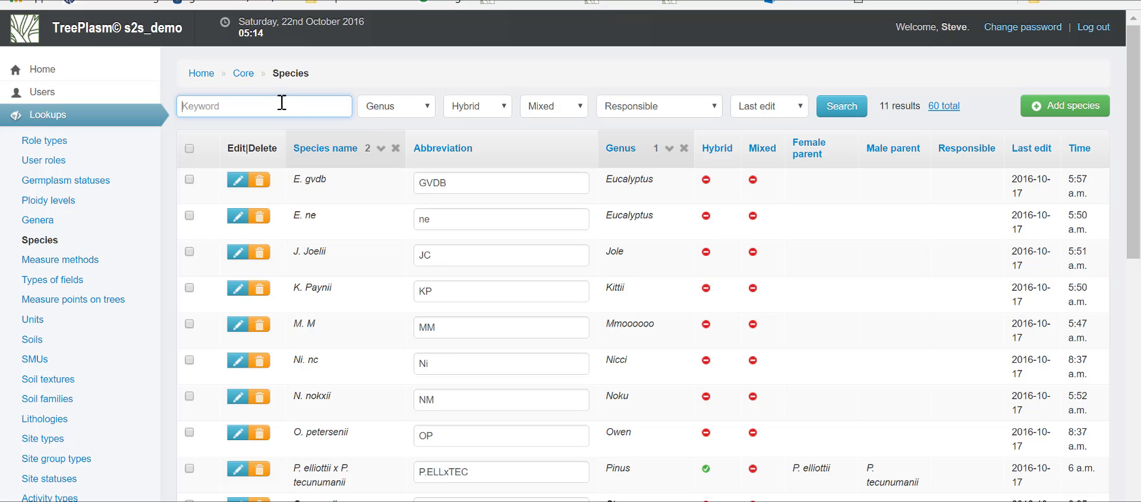
type("ACC")
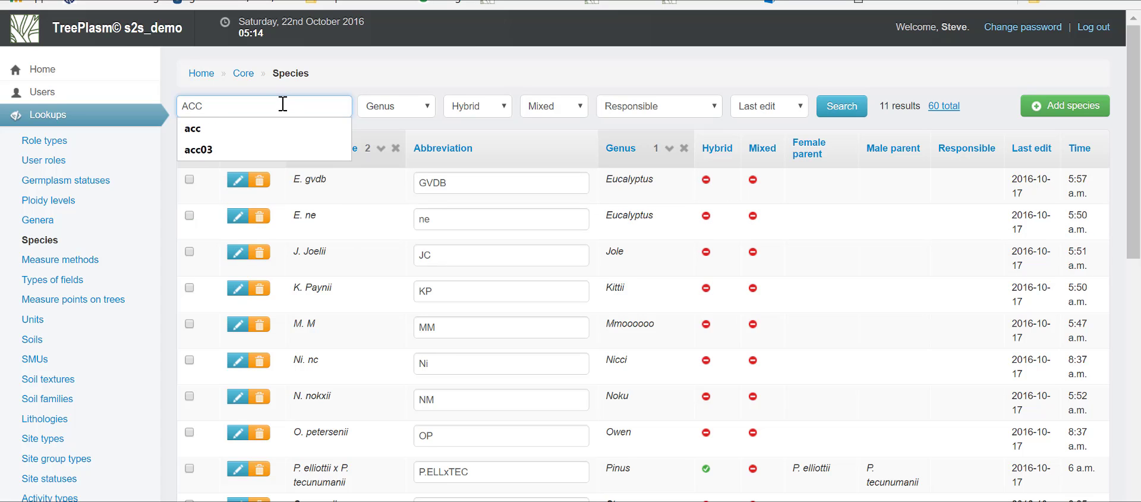
left_click(833, 116)
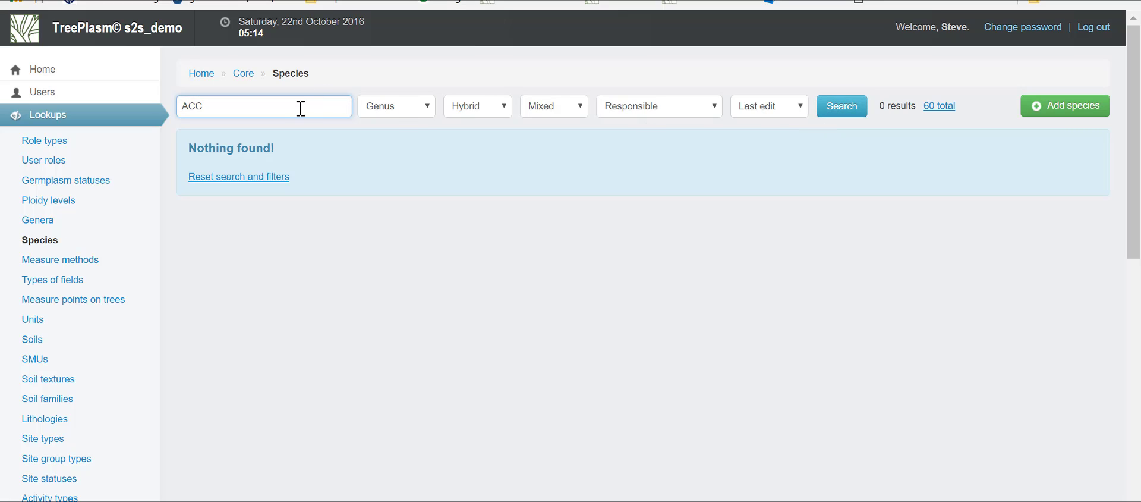
Search the species list for "AC" and for the full species name "crassicarpa".
left_click_drag(163, 107, 201, 105)
key("BackSpace")
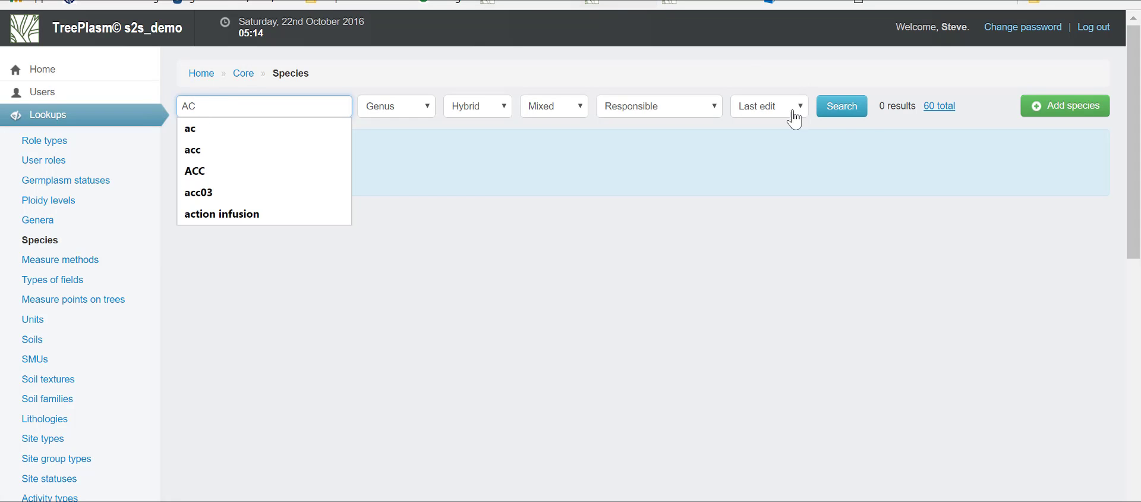
left_click(853, 110)
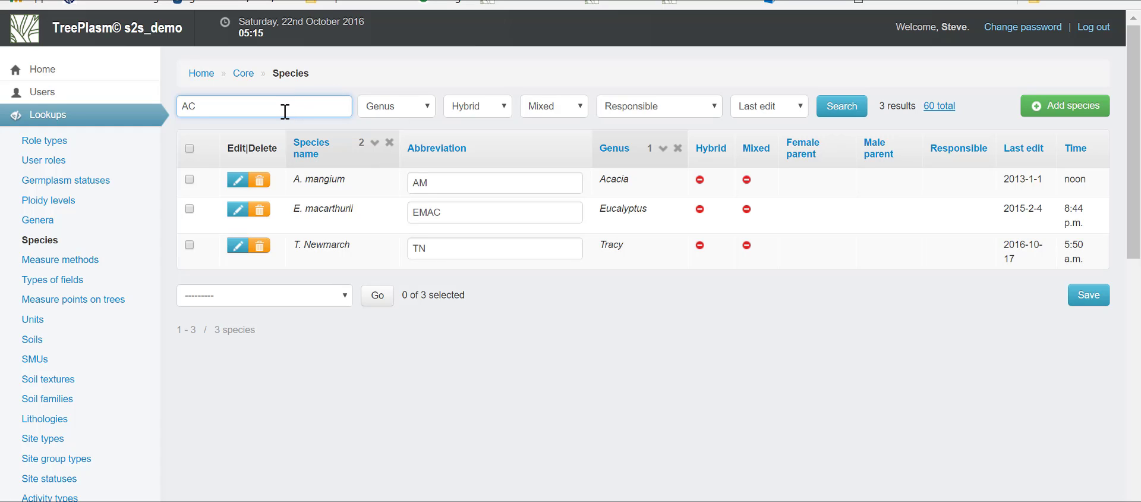
left_click_drag(279, 111, 177, 106)
type("crassicarpa")
key("Return")
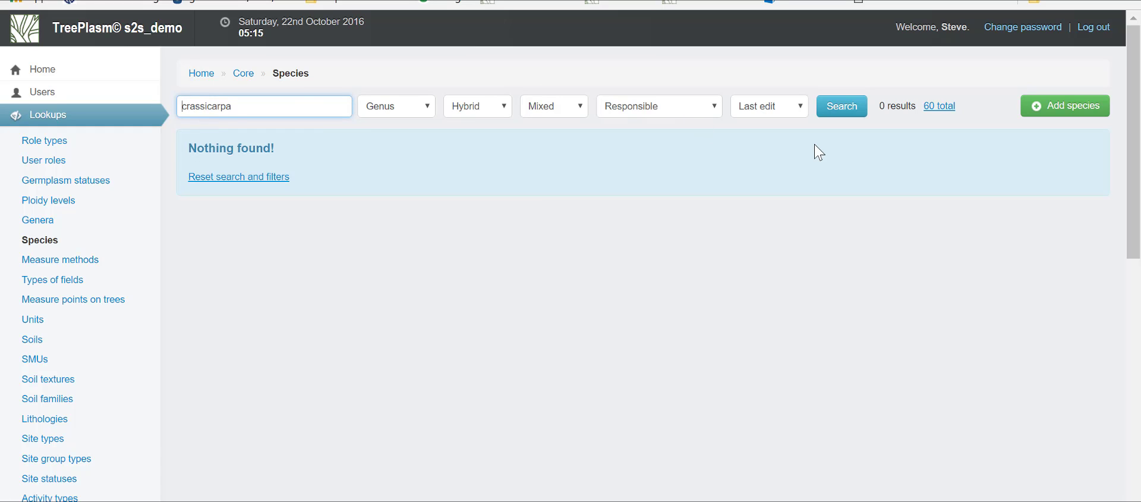
Start a new species record with the genus Acacia, the suffix "crassicarpa" and the abbreviation "ACC".
left_click(1040, 112)
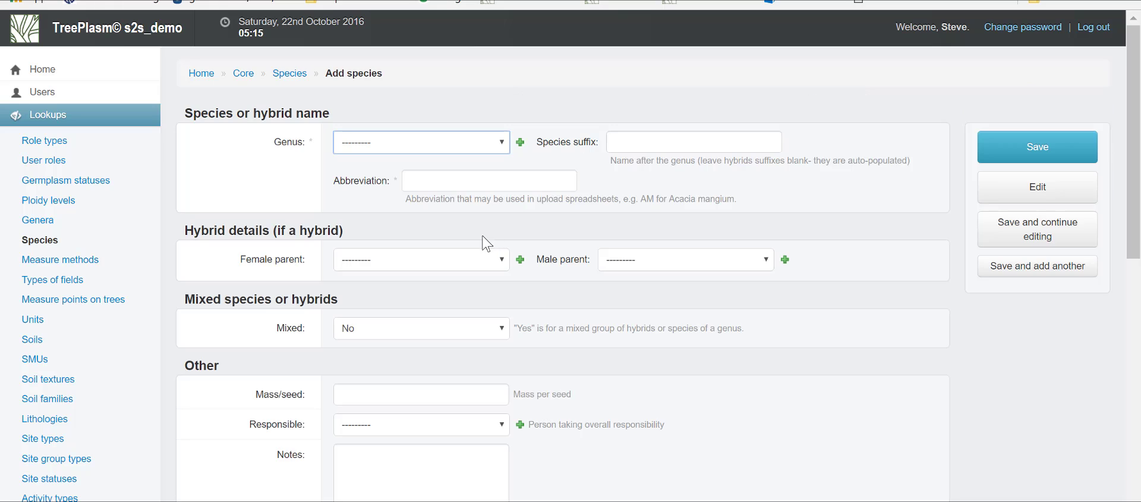
left_click(488, 148)
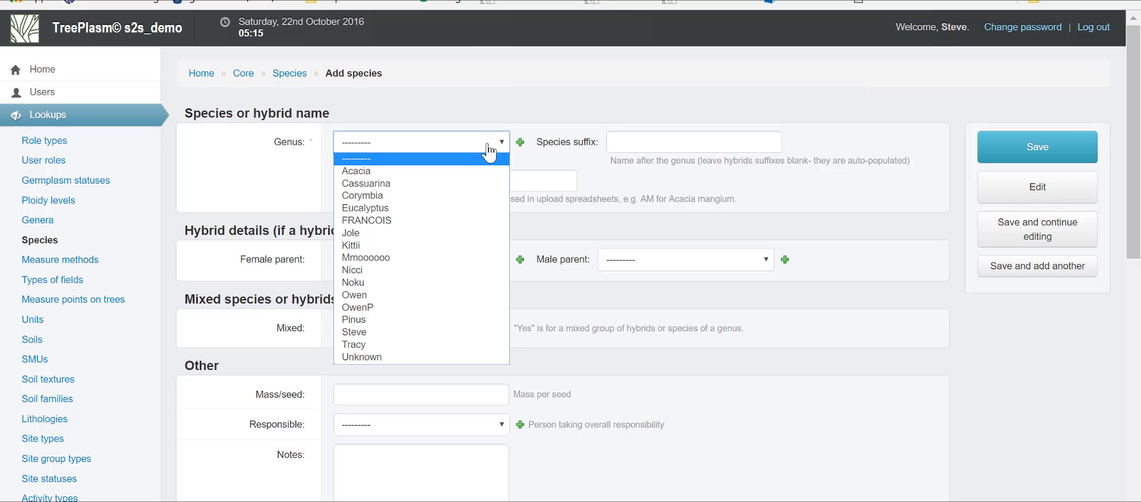
left_click(470, 172)
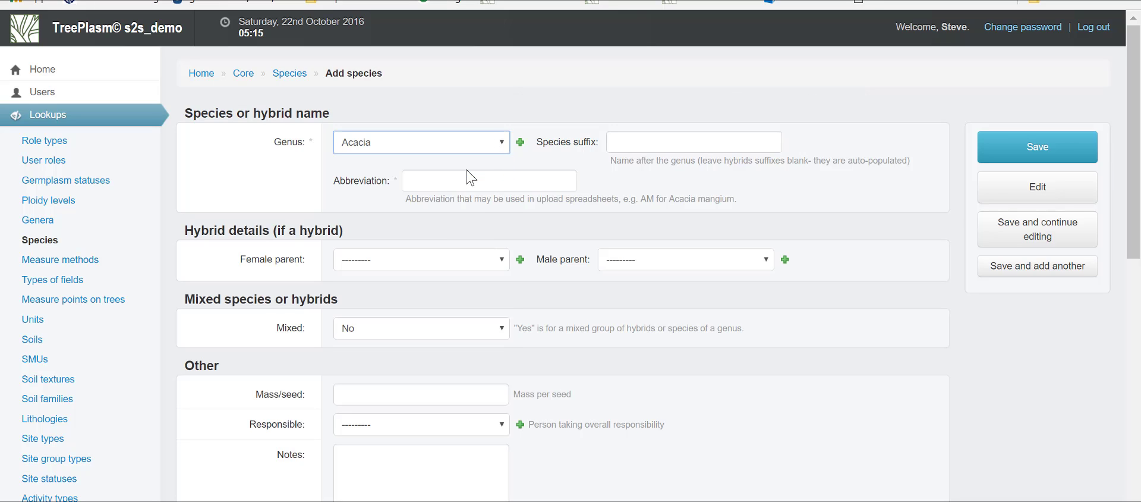
left_click(661, 144)
type("crassicar")
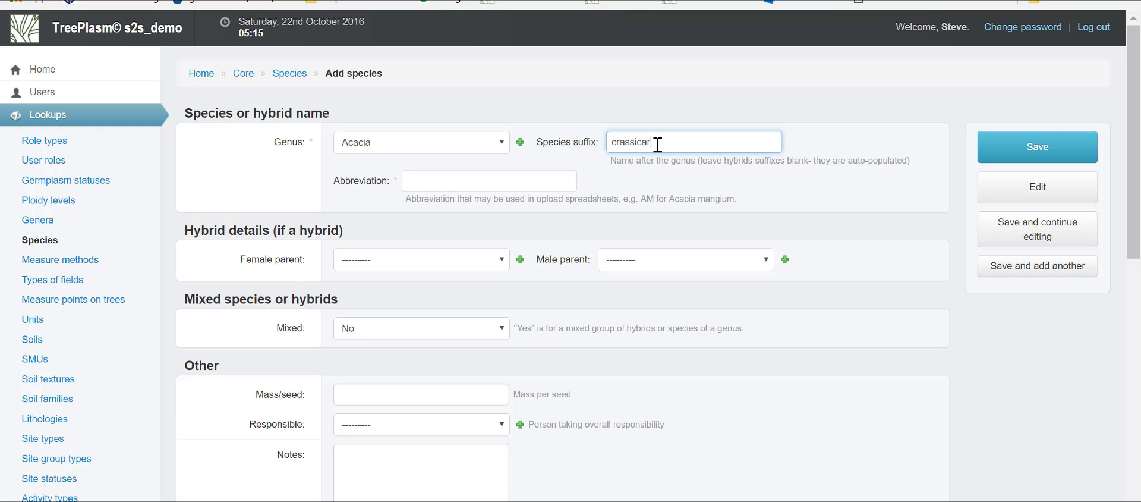
left_click(560, 178)
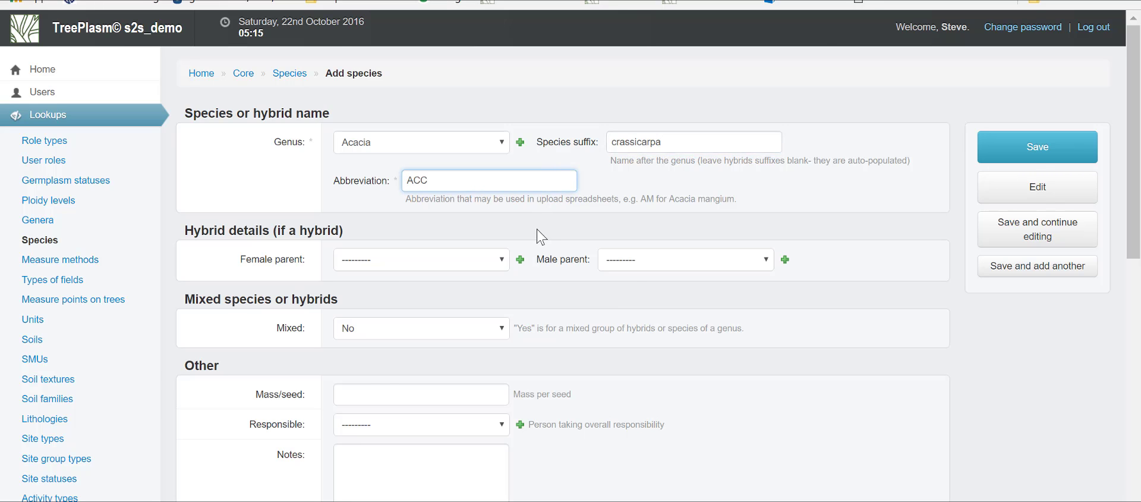
Check the species abbreviation against the ACPFT21 sv.xls workbook and save the new species record in TreePlasm.
key("alt+Tab")
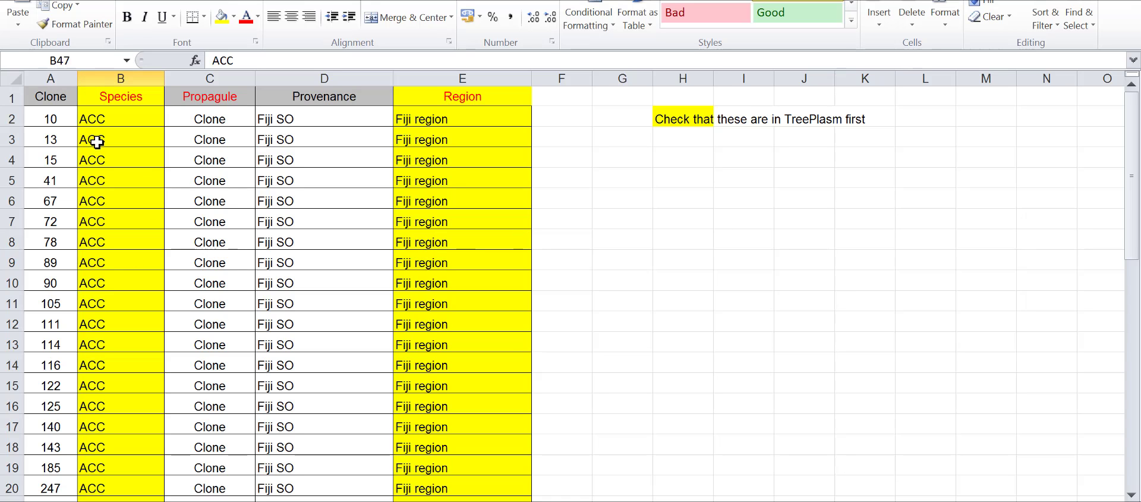
key("alt+Tab")
key("alt+Tab")
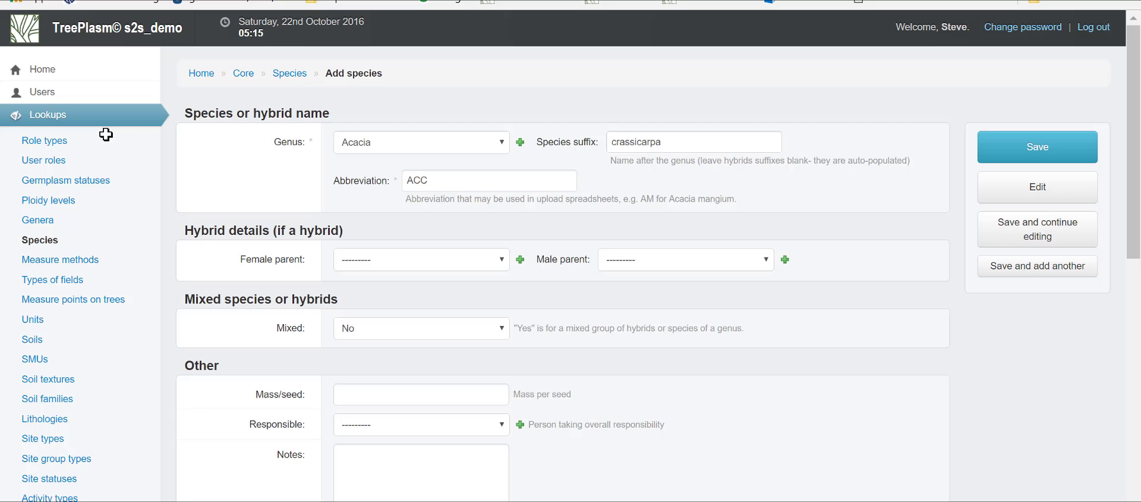
left_click(1037, 147)
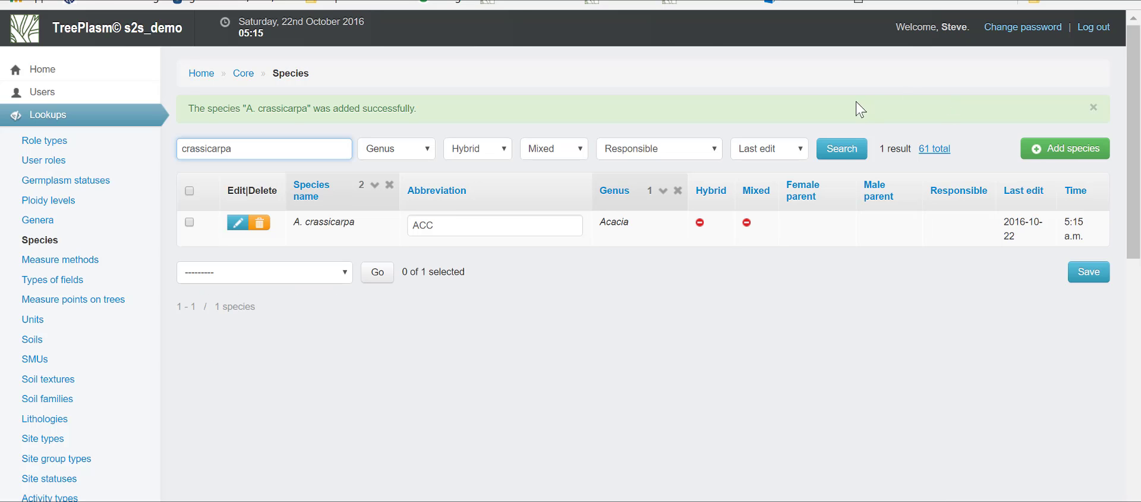
Glance at the workbook, return to TreePlasm and start a new Infusion Germplasms and Germplasm pedigrees upload.
key("alt+Tab")
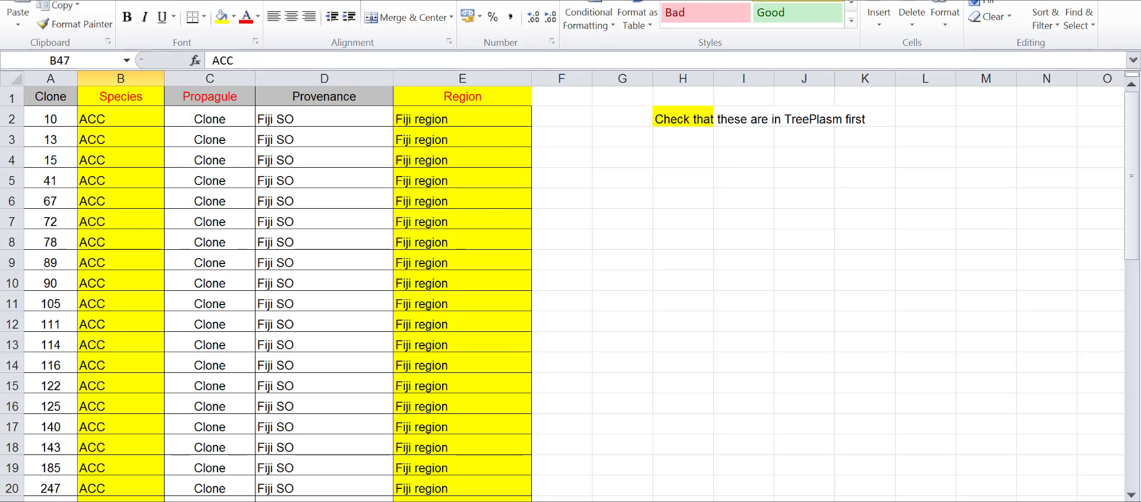
key("alt+Tab")
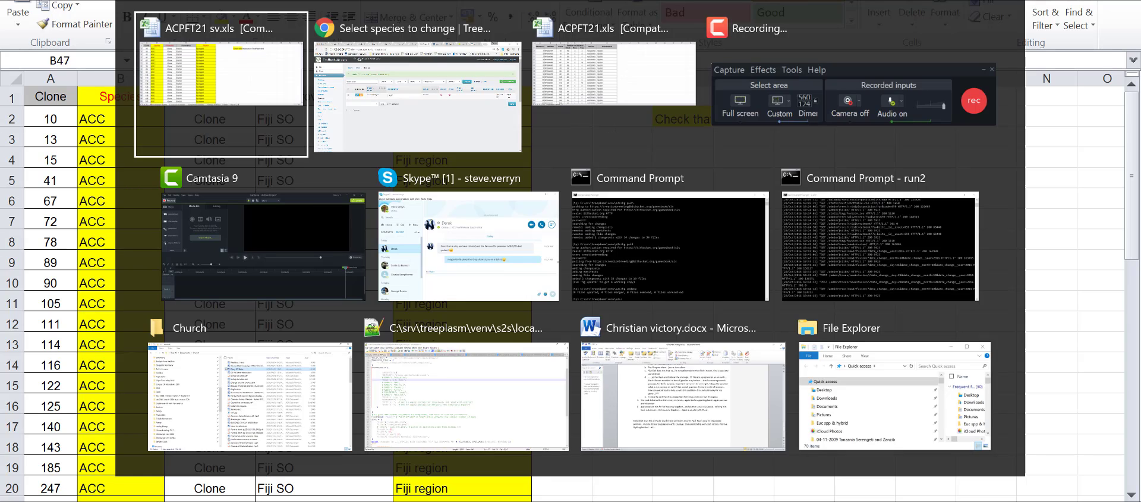
scroll(59, 475, "down", 10)
mouse_move(69, 459)
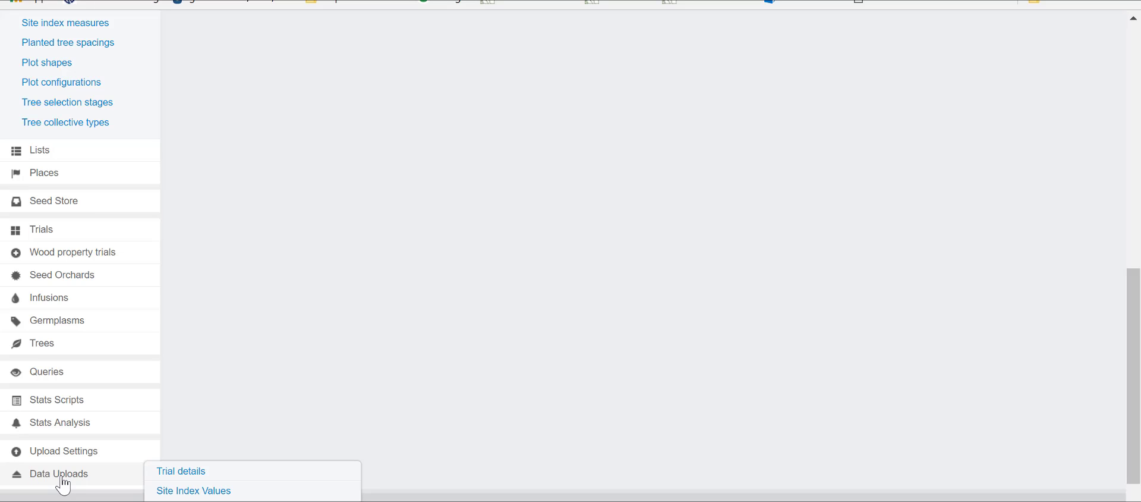
left_click(62, 479)
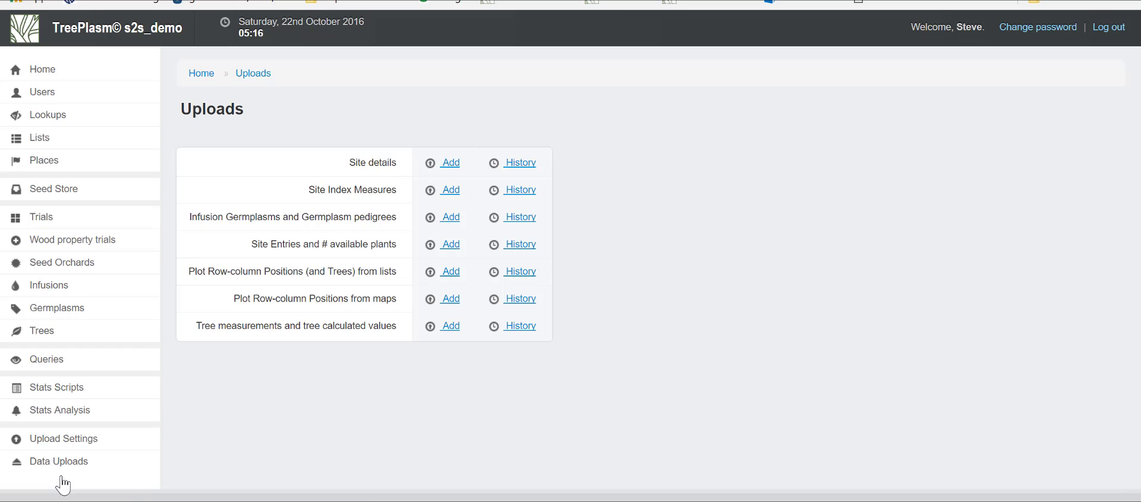
left_click(453, 222)
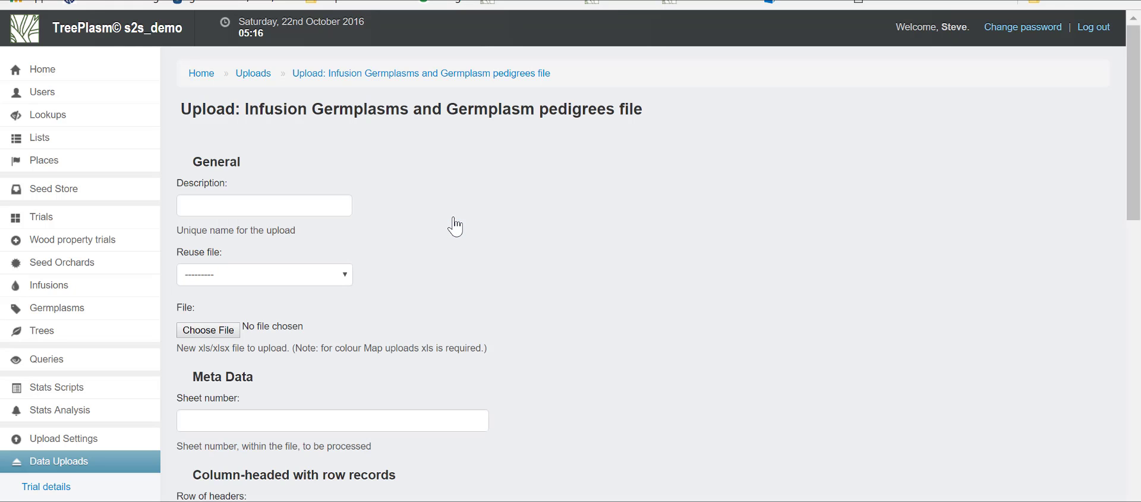
Look at the workbook once more and enter "ACPFT21 NI" as the upload's description.
left_click(320, 210)
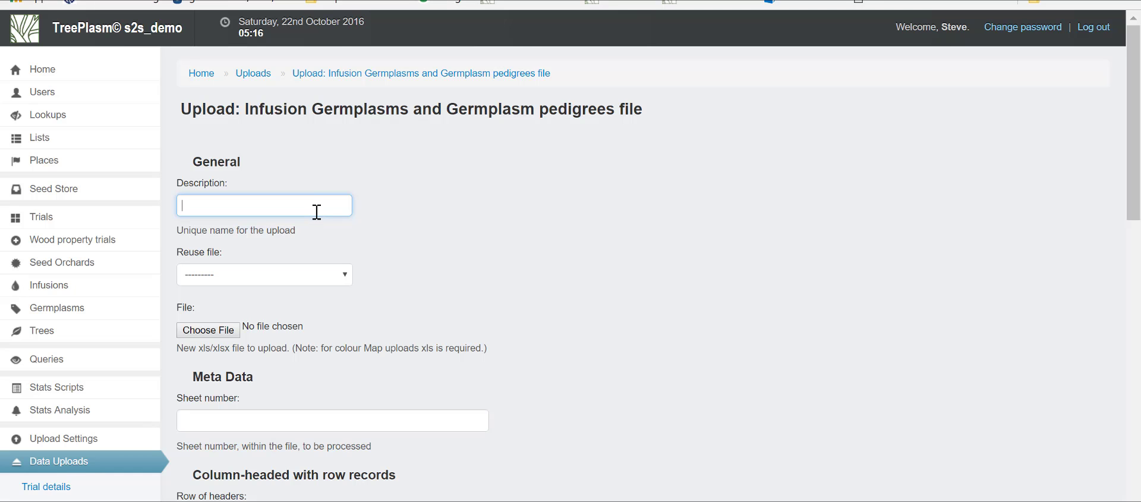
key("alt+Tab")
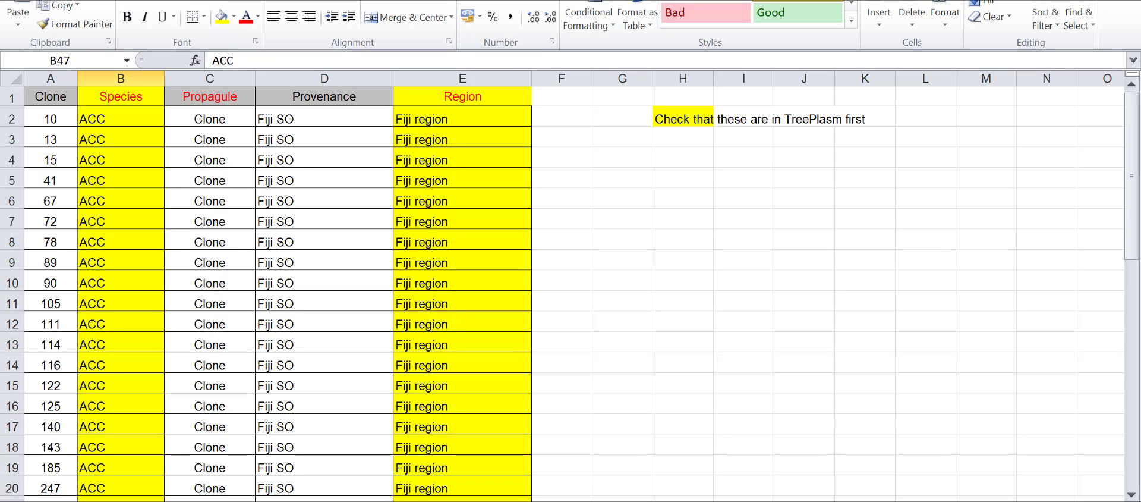
key("alt+Tab")
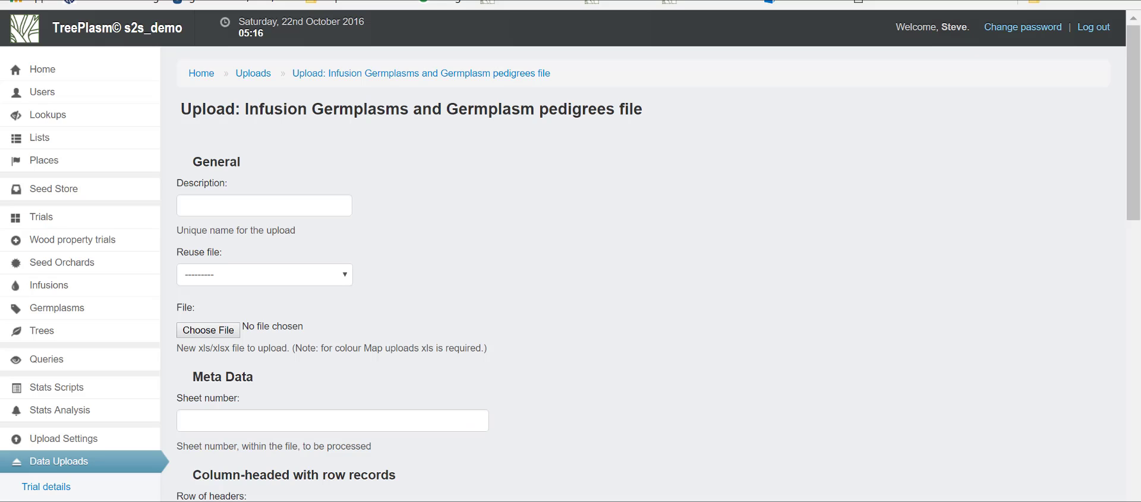
left_click(264, 206)
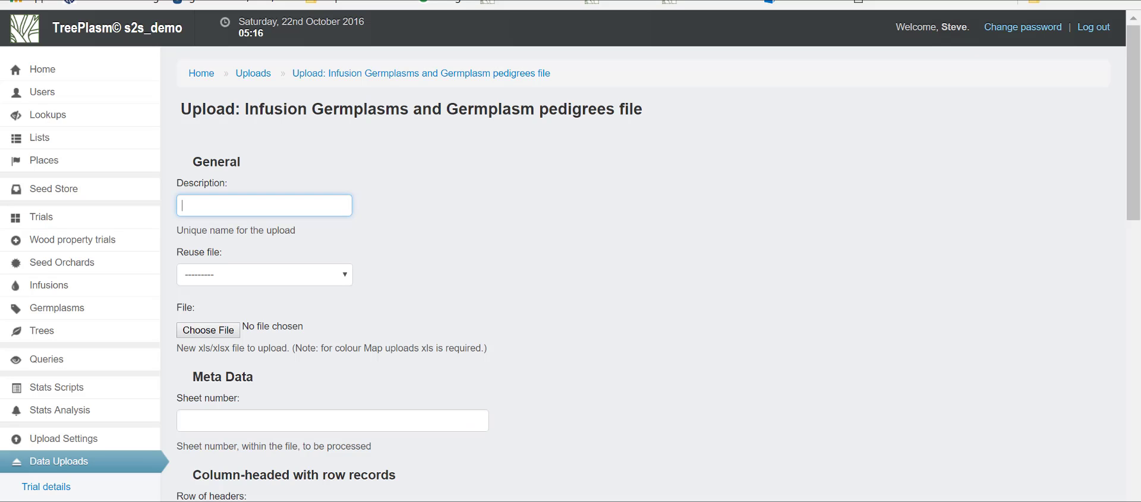
type("ACPFT21")
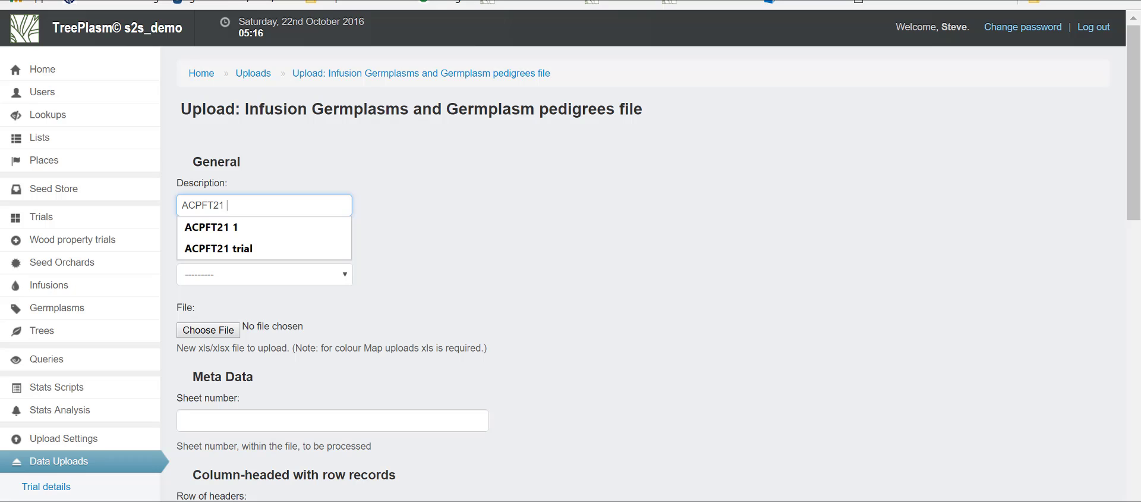
type(" NI")
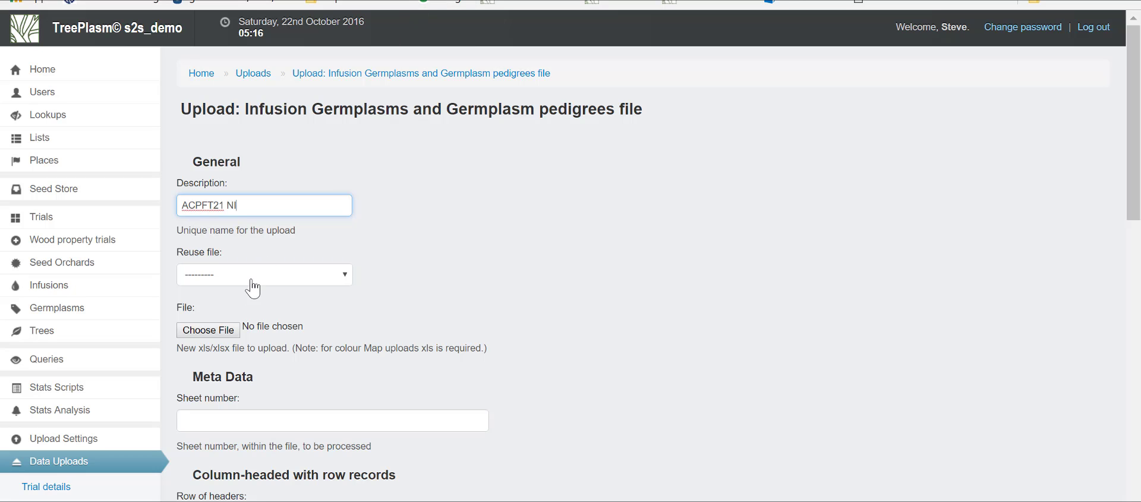
Choose ACPFT21 sv.xls as the upload file, set the sheet number to 1 and submit the form.
left_click(236, 331)
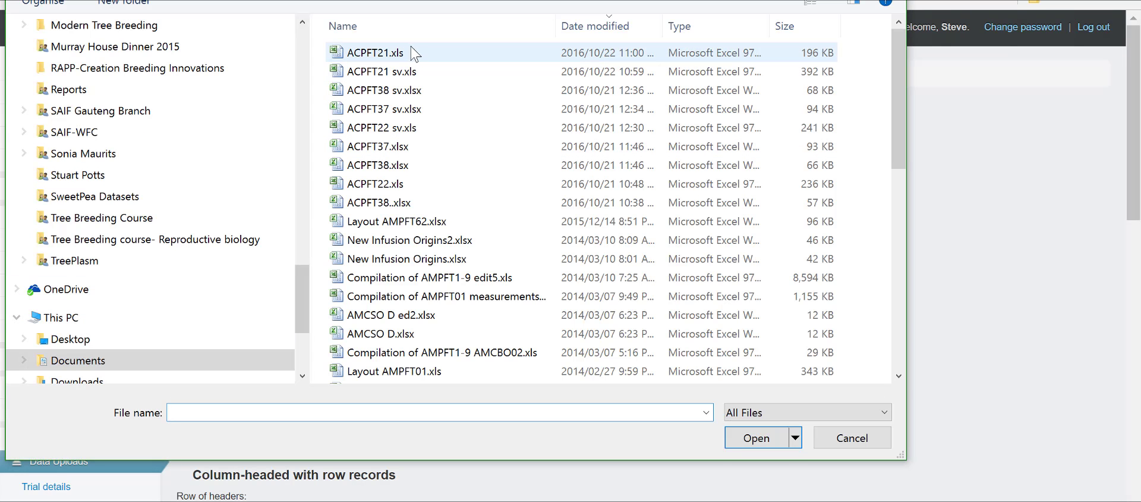
left_click(403, 74)
double_click(402, 71)
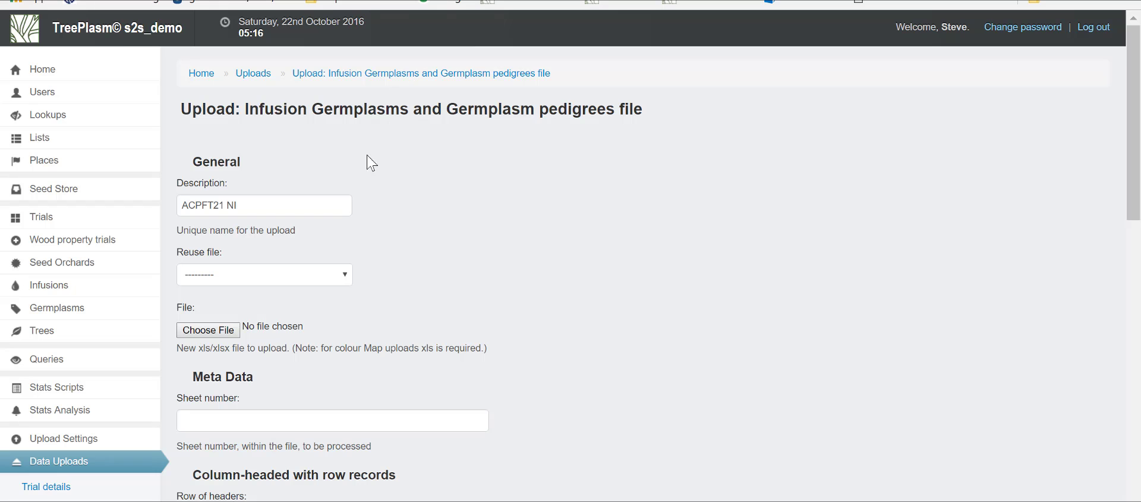
left_click(323, 418)
type("1")
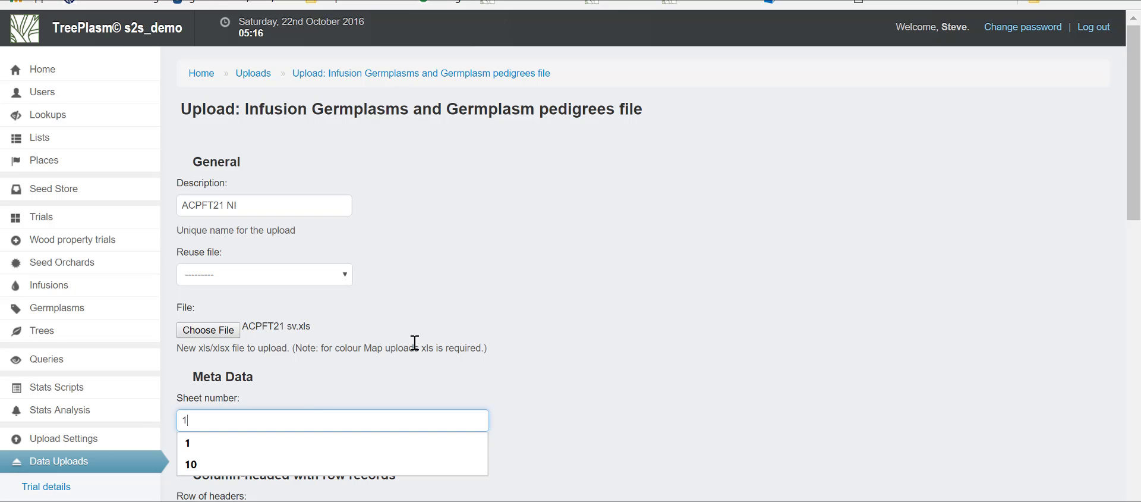
left_click(423, 344)
scroll(423, 345, "down", 12)
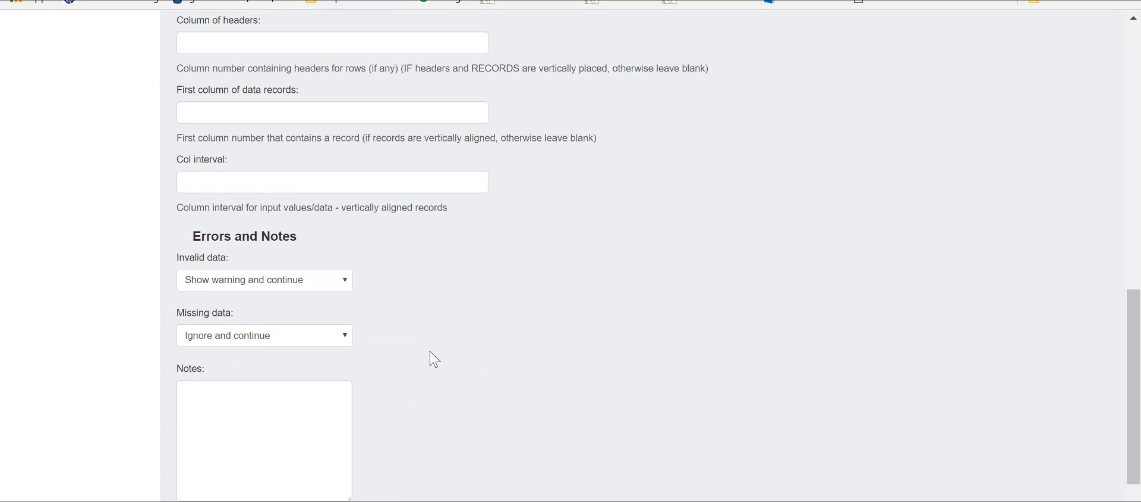
left_click(195, 448)
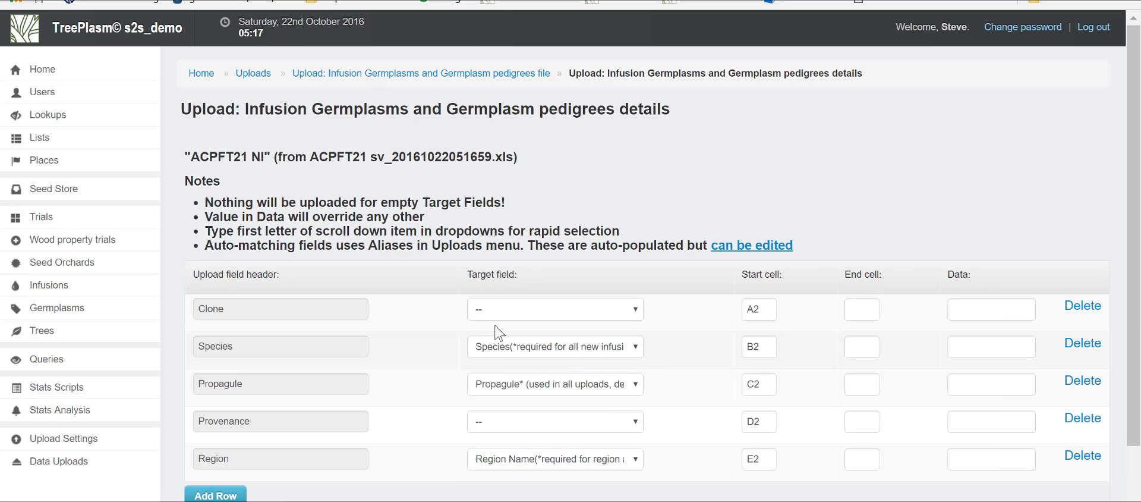
Map the Clone column to the Germplasm Name/no. target field.
left_click(518, 321)
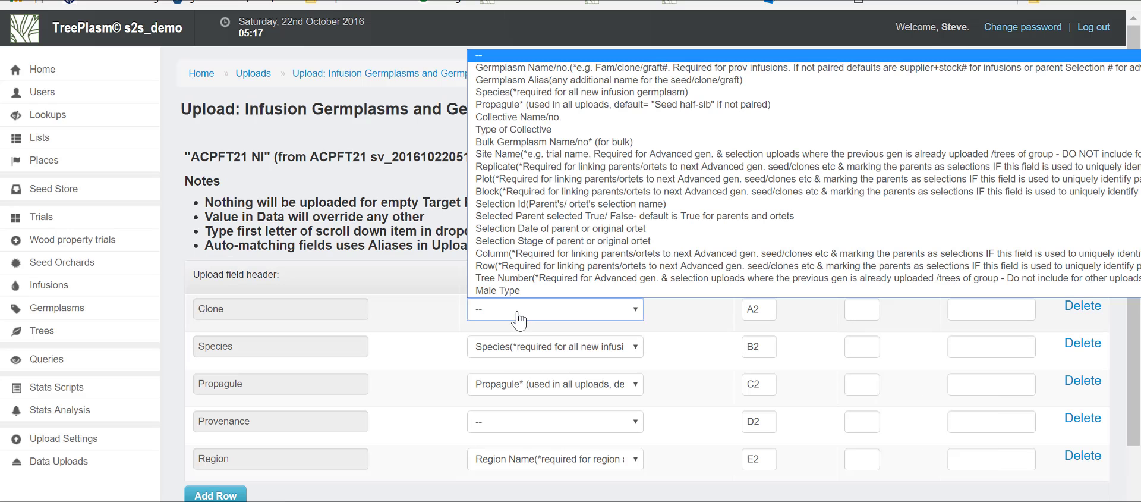
left_click(567, 67)
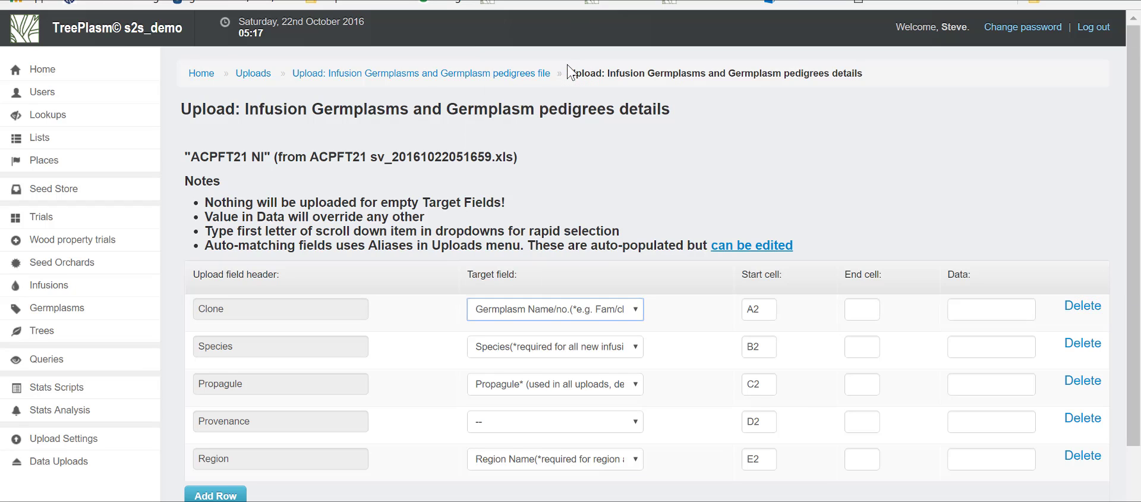
Map the Provenance column to the Provenance Name target field and submit the upload details.
left_click(541, 423)
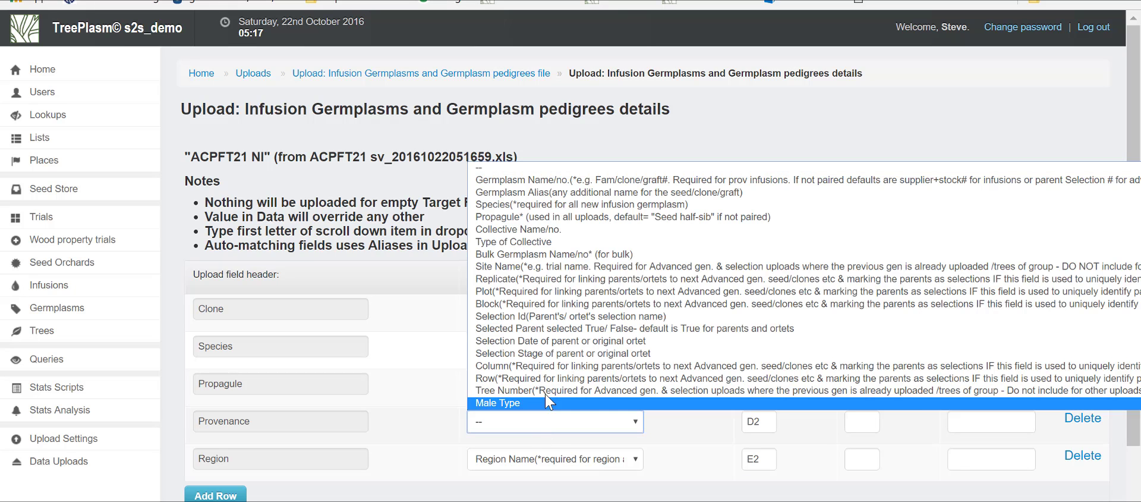
scroll(550, 383, "down", 3)
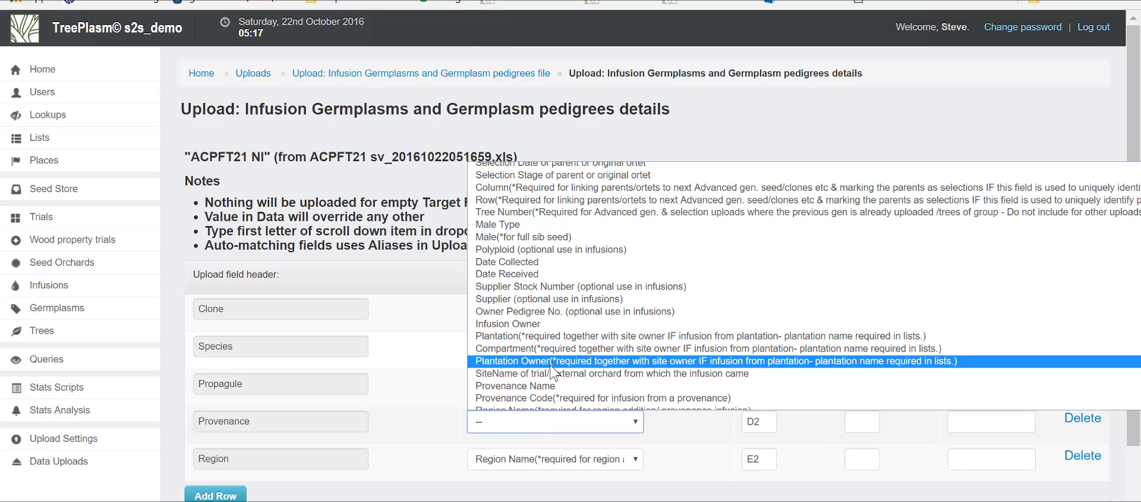
scroll(551, 369, "down", 2)
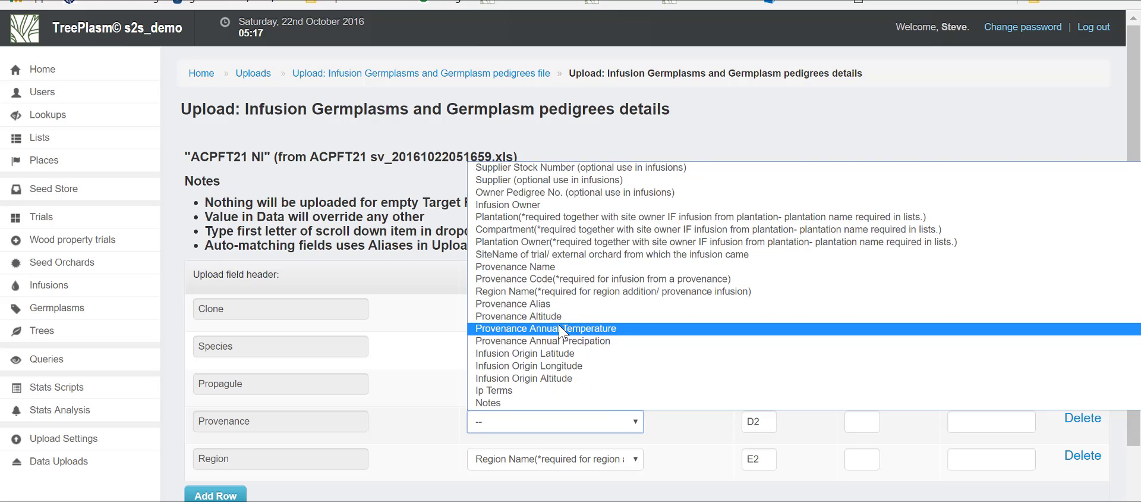
left_click(563, 267)
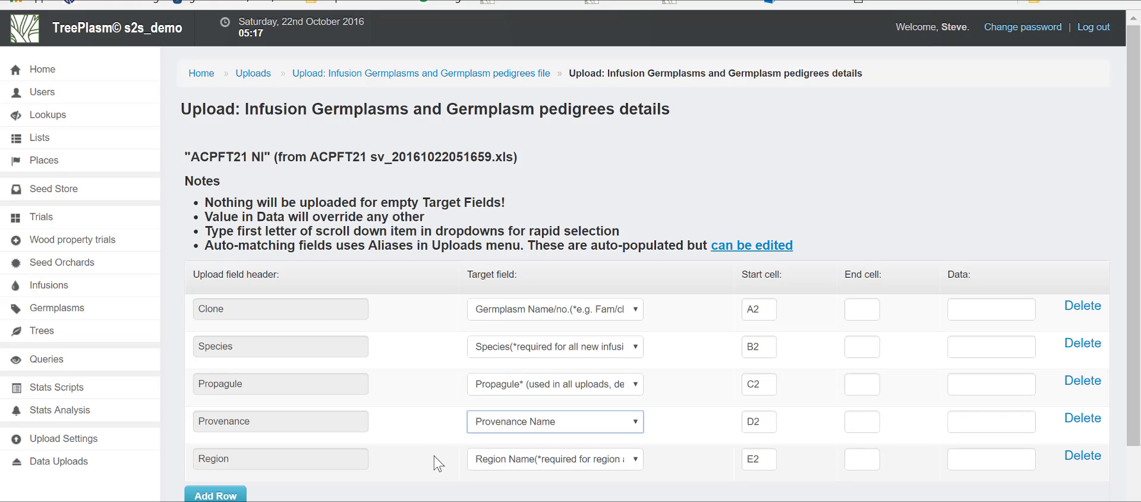
scroll(440, 445, "down", 2)
left_click(215, 452)
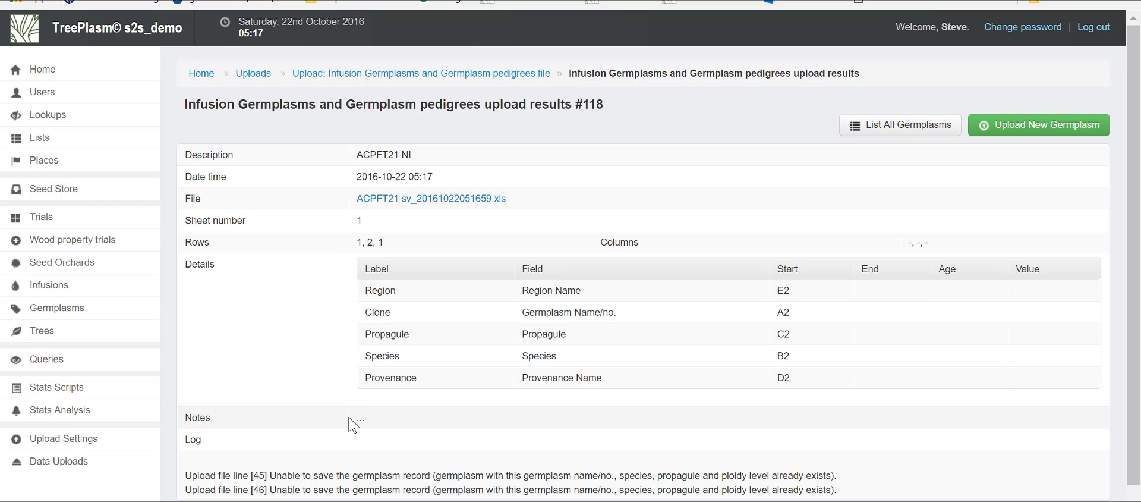
Check the last rows of the workbook's clone list for the lines named in the upload log, and return to TreePlasm.
key("alt+Tab")
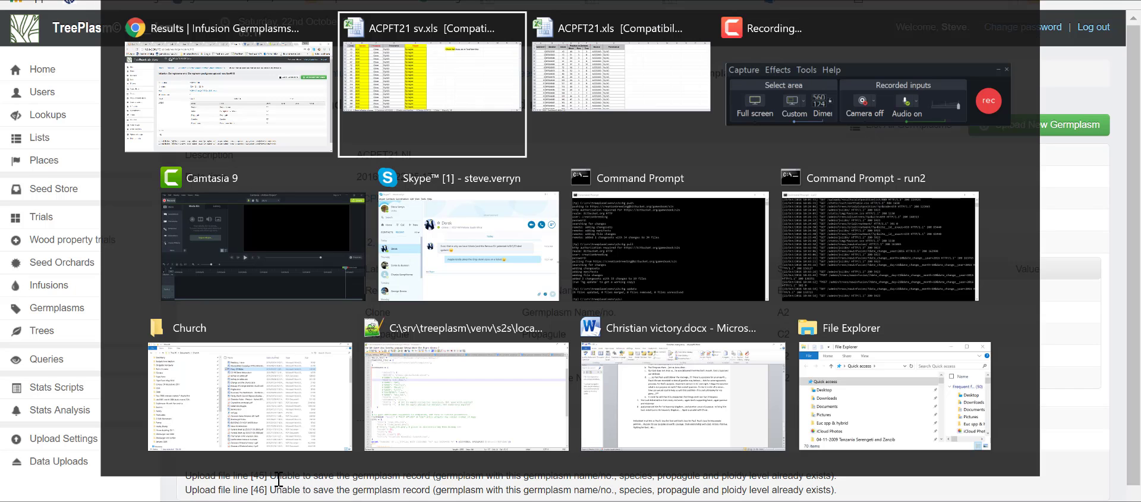
scroll(254, 423, "down", 10)
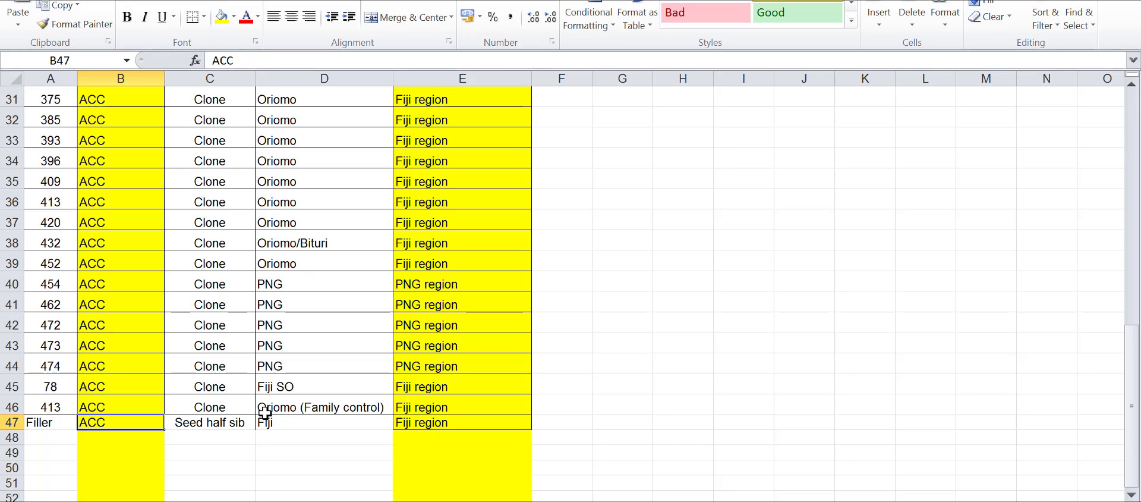
key("alt+Tab")
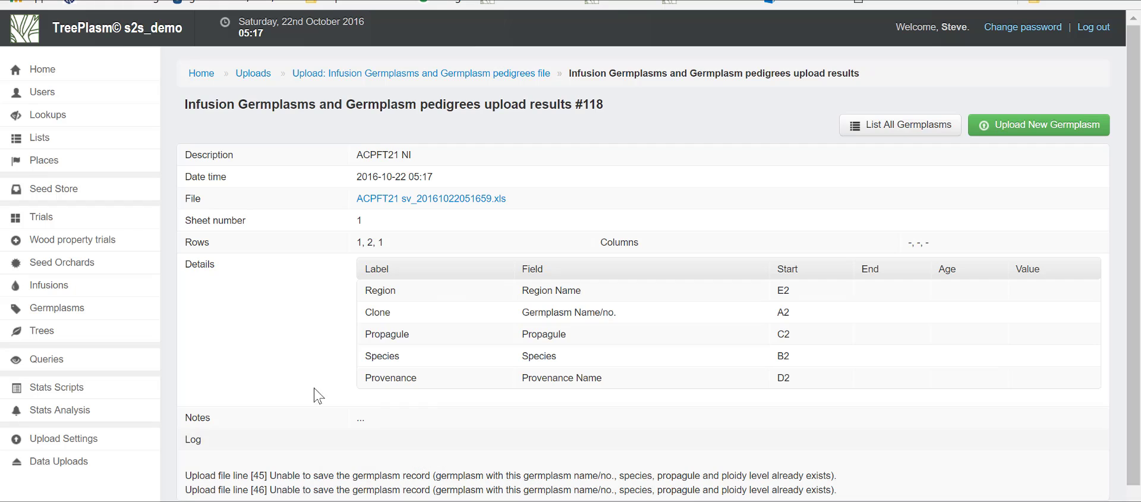
Compare clones 78 and 413 in workbook rows 45 and 46 with the earlier clone entries, and return to TreePlasm.
key("alt+Tab")
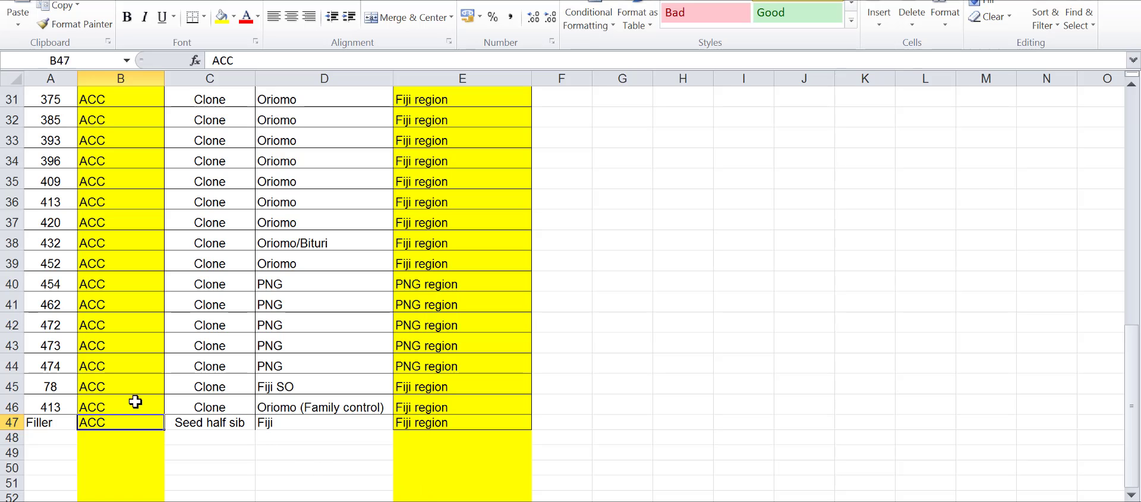
left_click(65, 388)
scroll(103, 340, "up", 4)
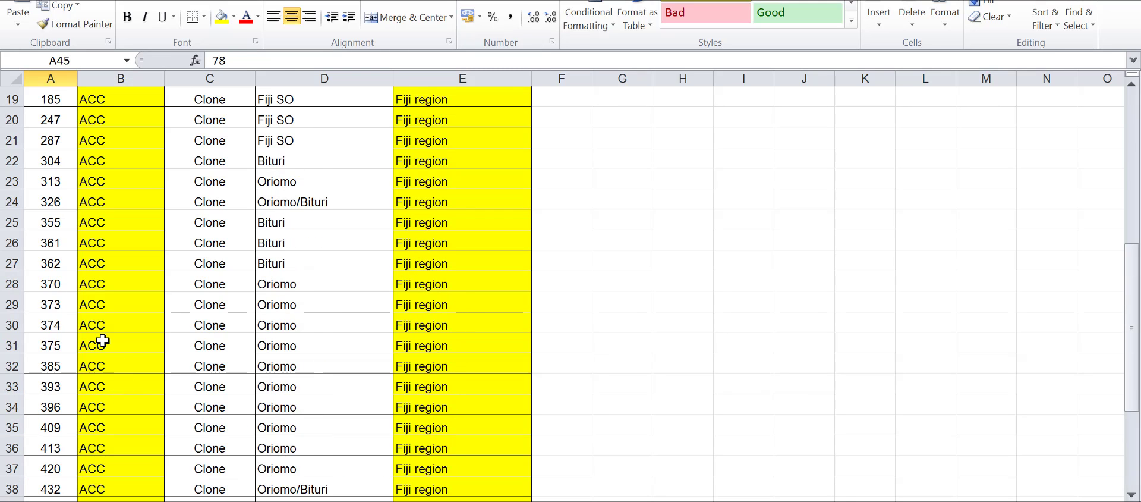
scroll(103, 340, "up", 5)
left_click(70, 179)
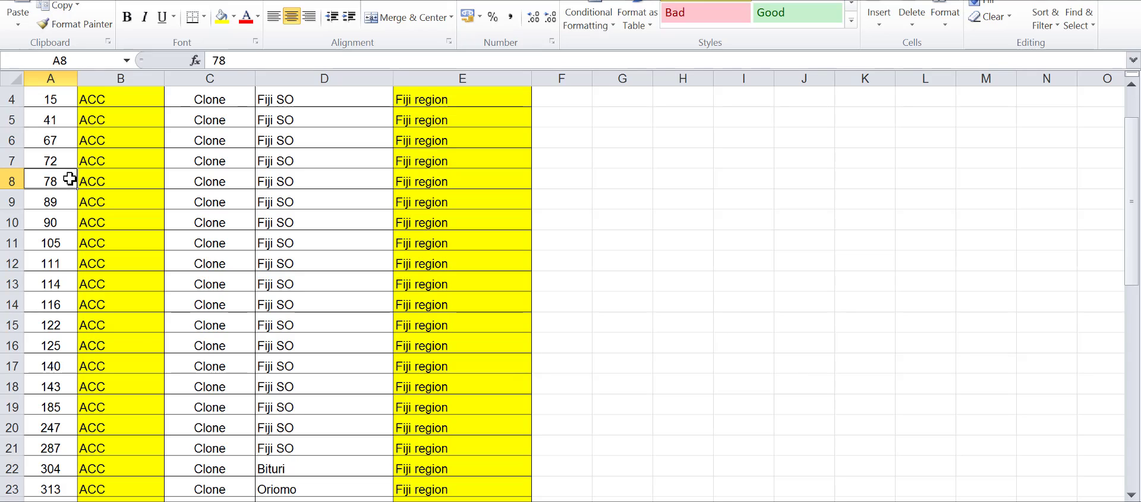
scroll(137, 343, "down", 7)
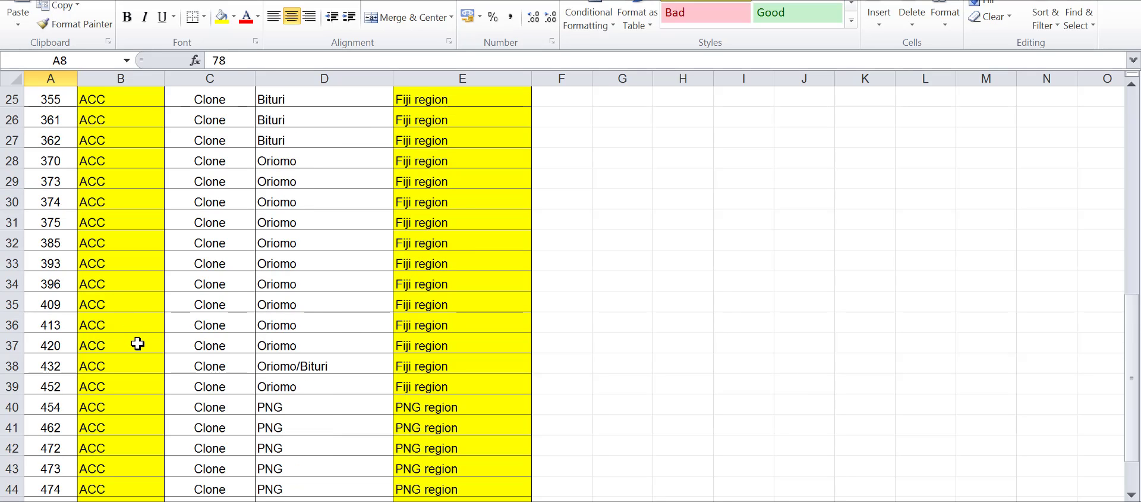
scroll(137, 343, "down", 4)
left_click(51, 285)
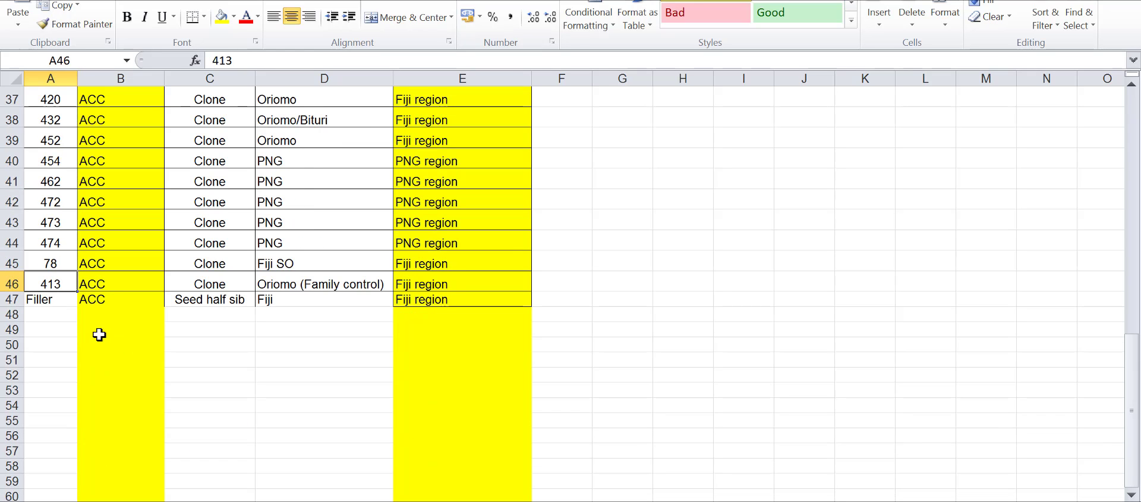
key("alt+Tab")
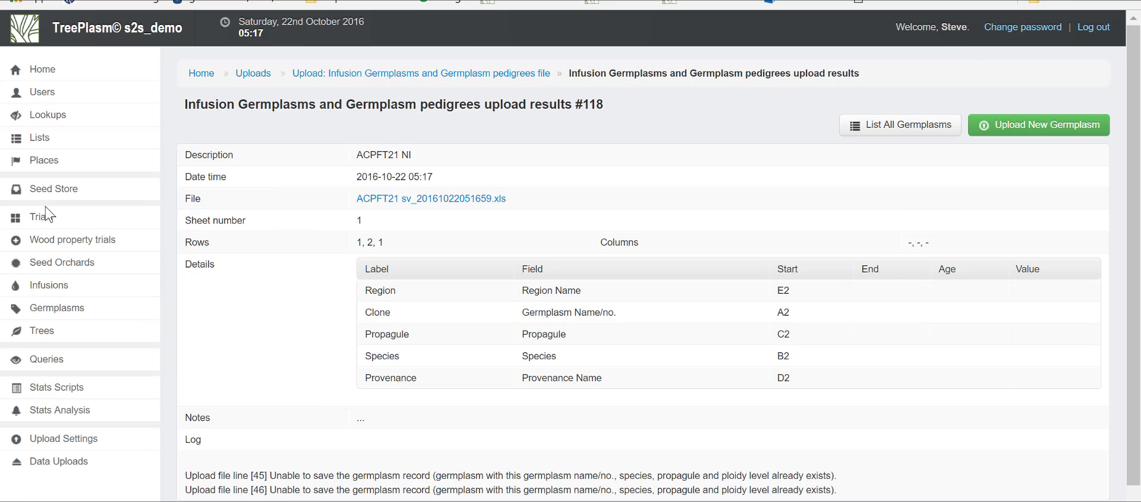
List the infusion germplasms last edited today, look through them and check them against the workbook.
mouse_move(48, 292)
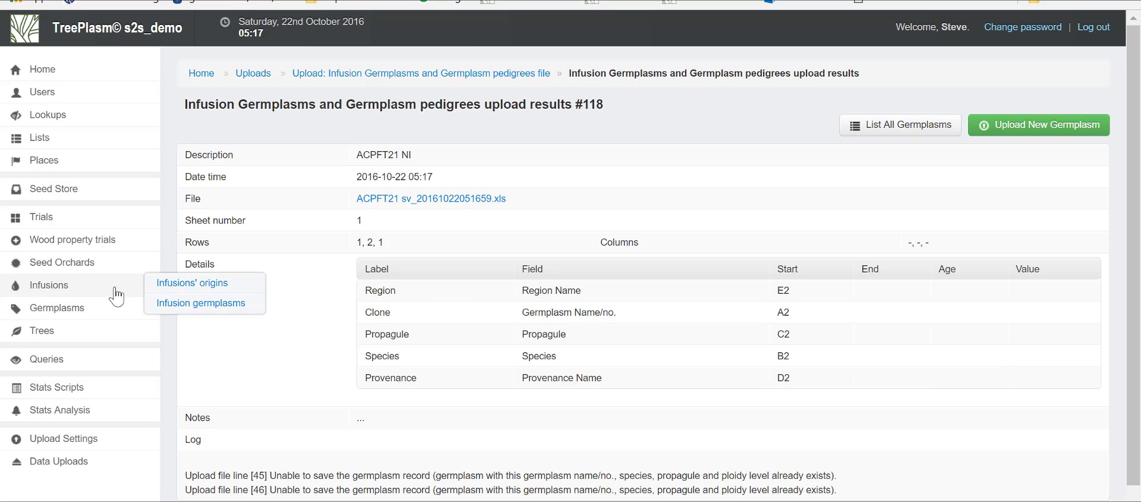
left_click(165, 306)
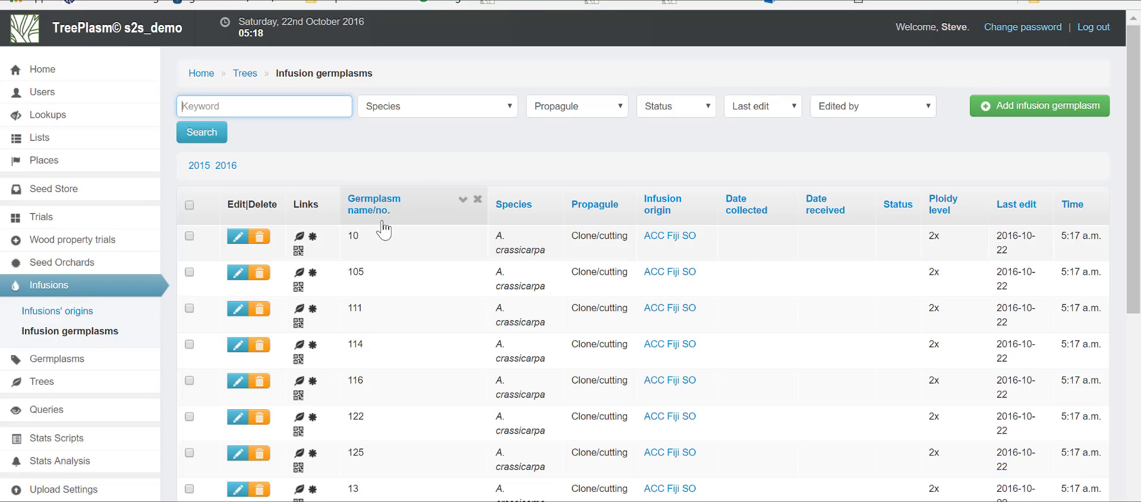
left_click(774, 117)
left_click(761, 144)
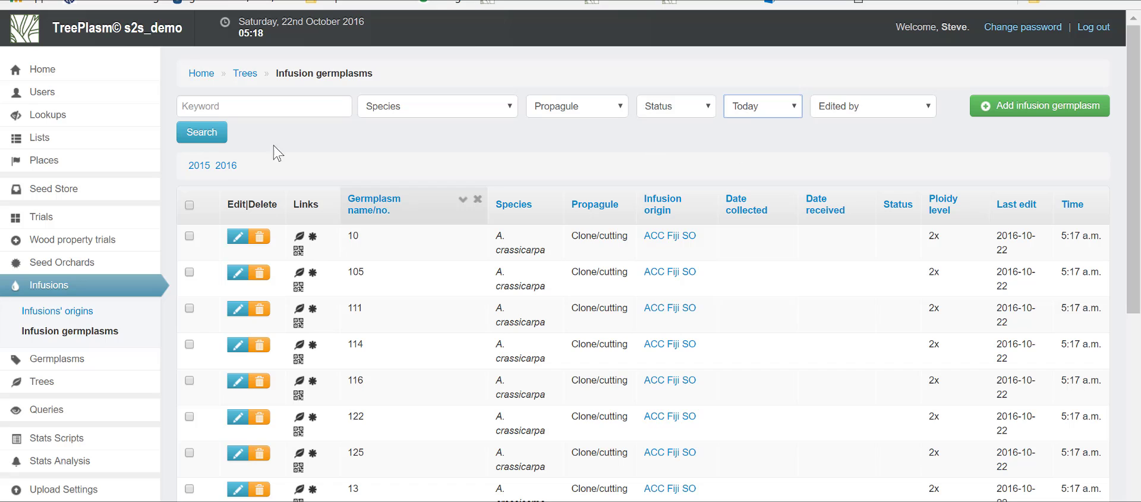
left_click(196, 132)
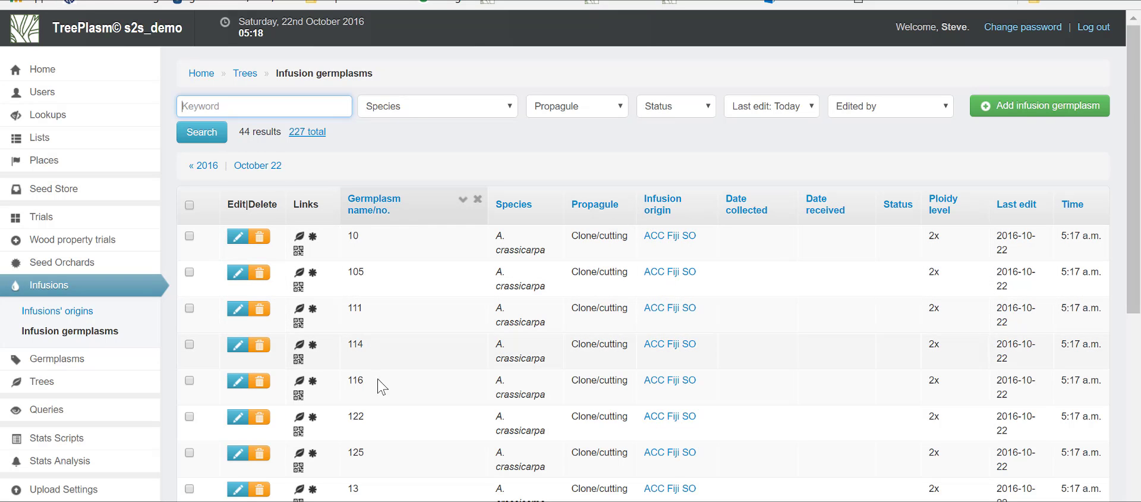
scroll(386, 374, "down", 5)
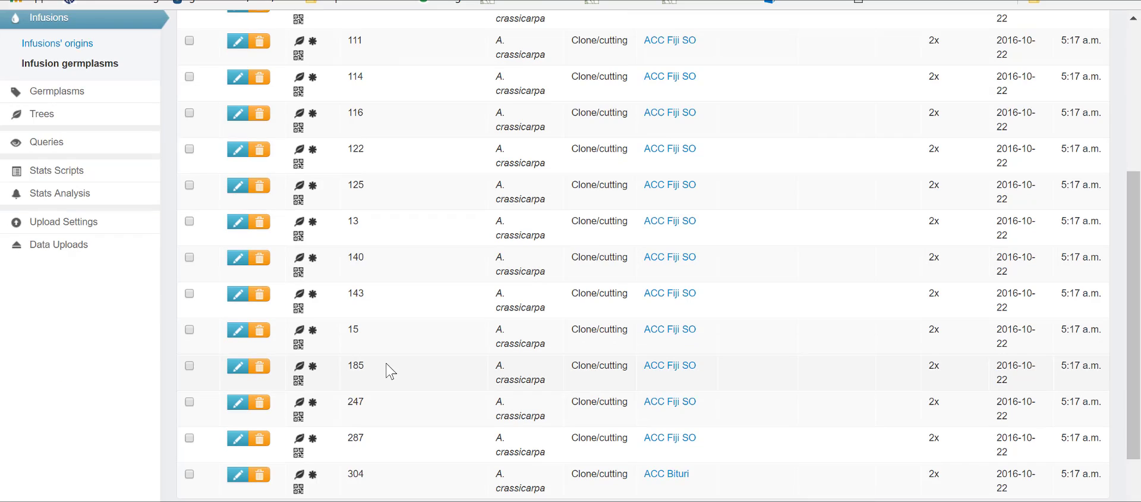
scroll(386, 375, "up", 5)
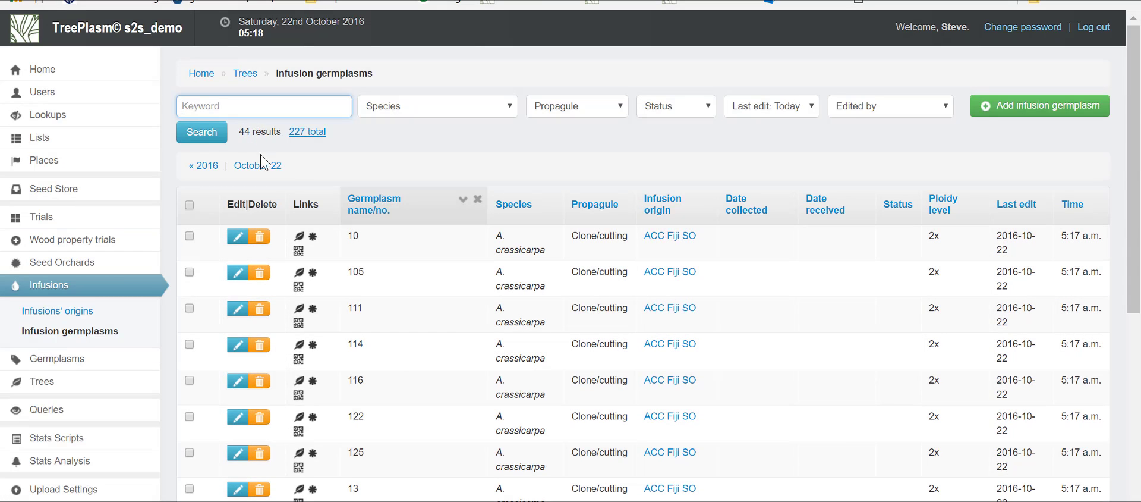
key("alt+Tab")
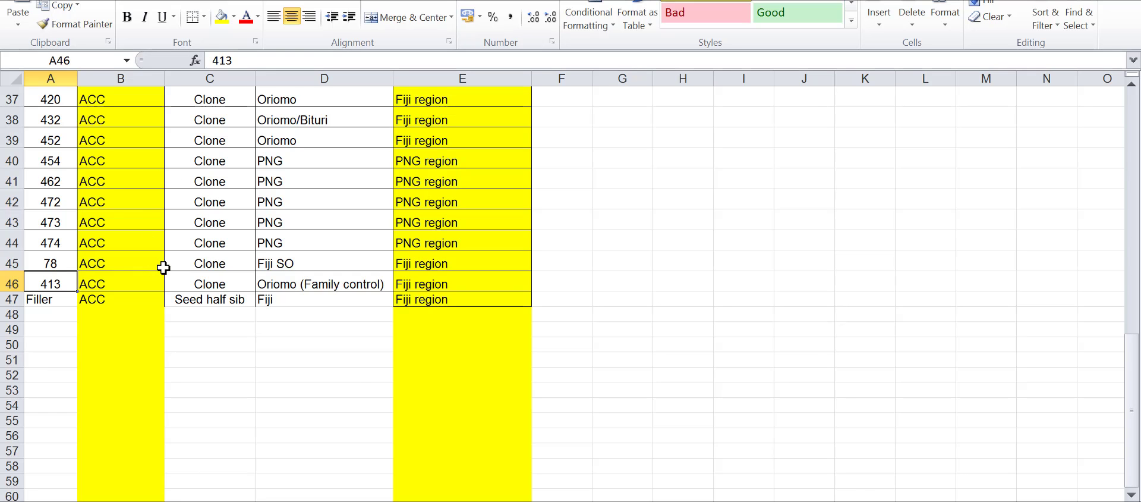
key("alt+Tab")
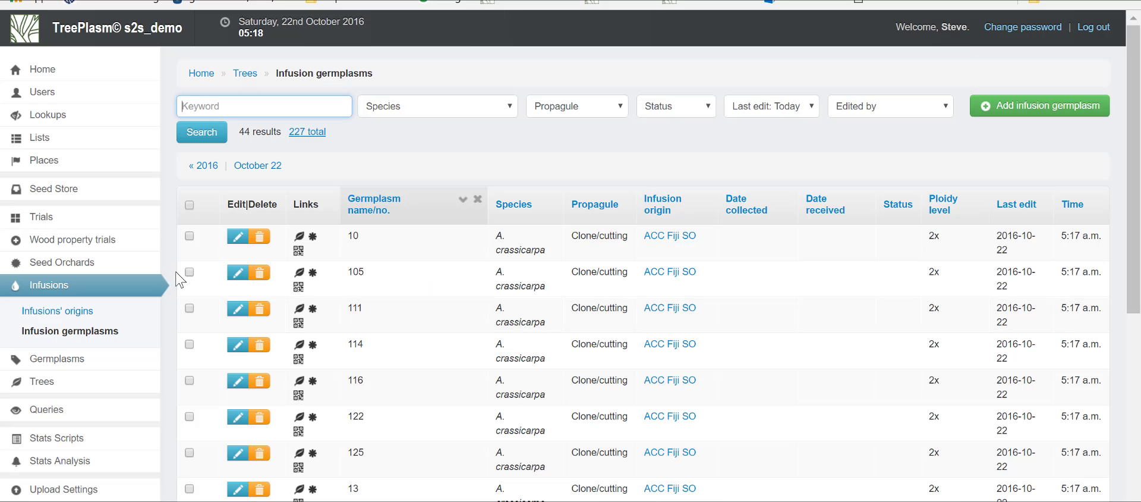
Examine the Clone column, the note in K2 and the Trial column on the workbook's 2 Construct ACCSO03 sheet.
key("alt+Tab")
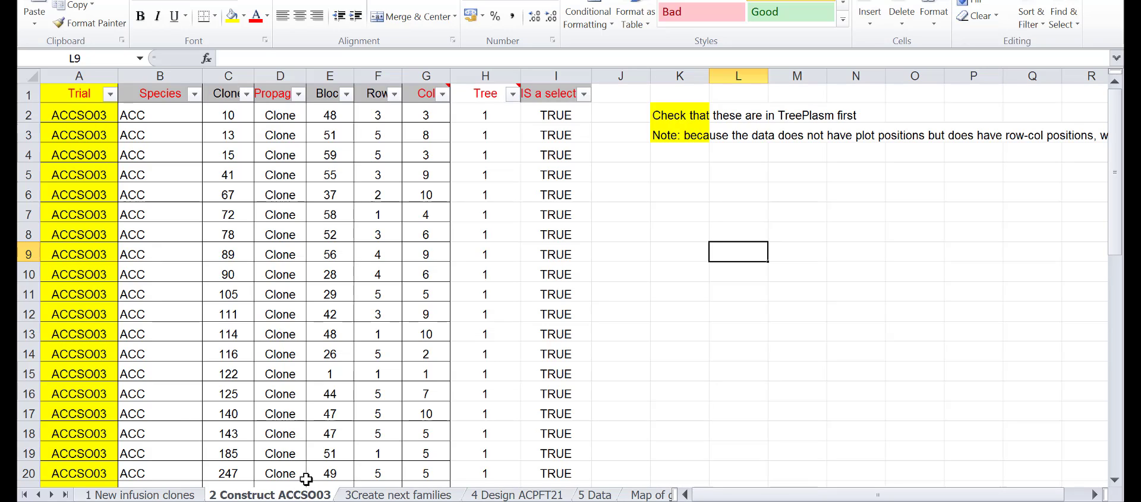
left_click(230, 75)
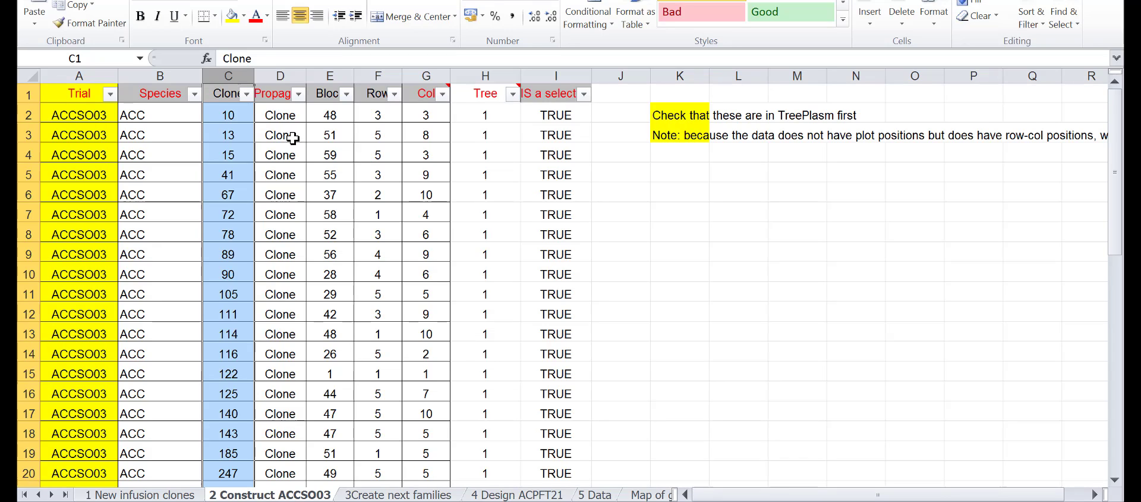
left_click(666, 117)
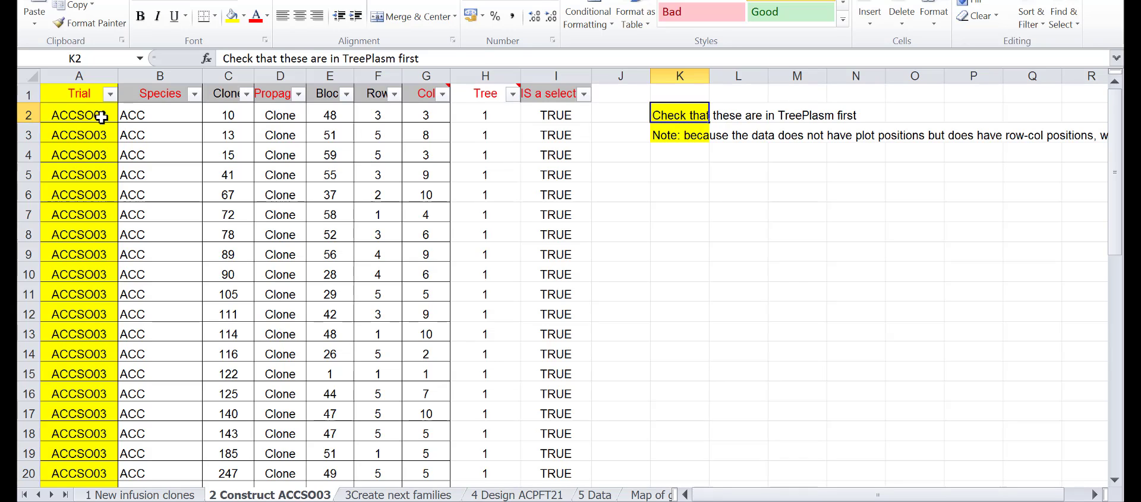
left_click(91, 70)
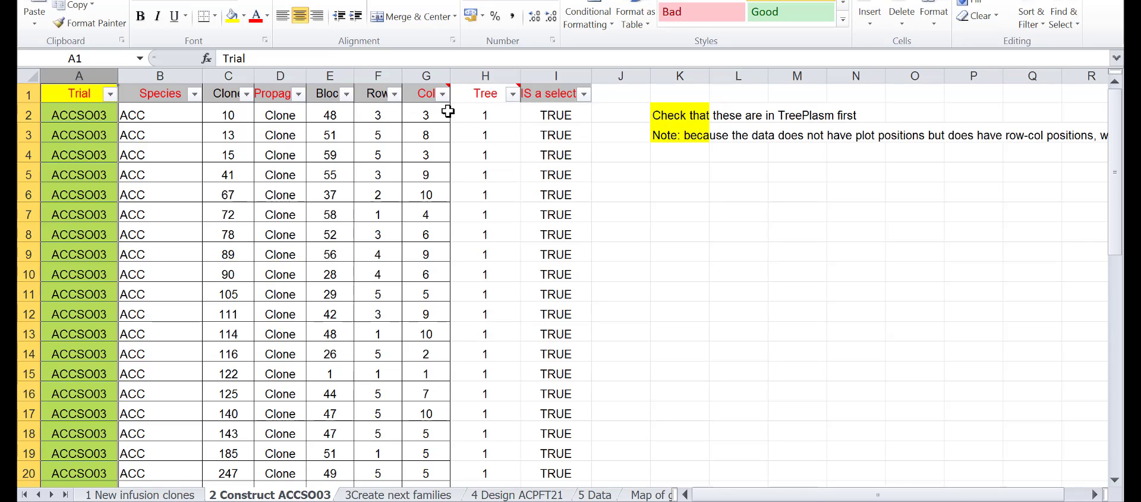
Copy the trial name ACCSO03 from cell A2 and search TreePlasm's seed orchards for it.
left_click(88, 116)
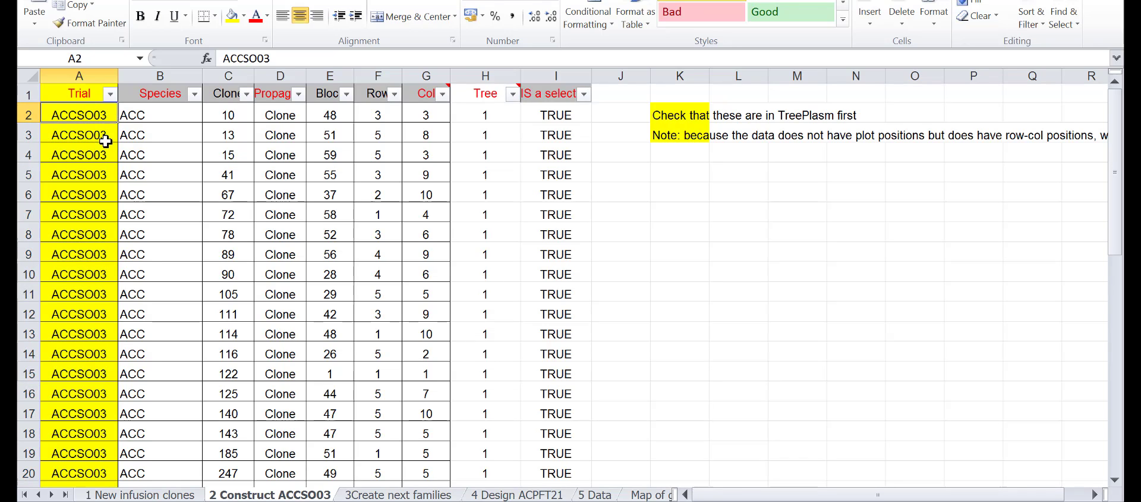
left_click_drag(278, 57, 208, 56)
key("ctrl+c")
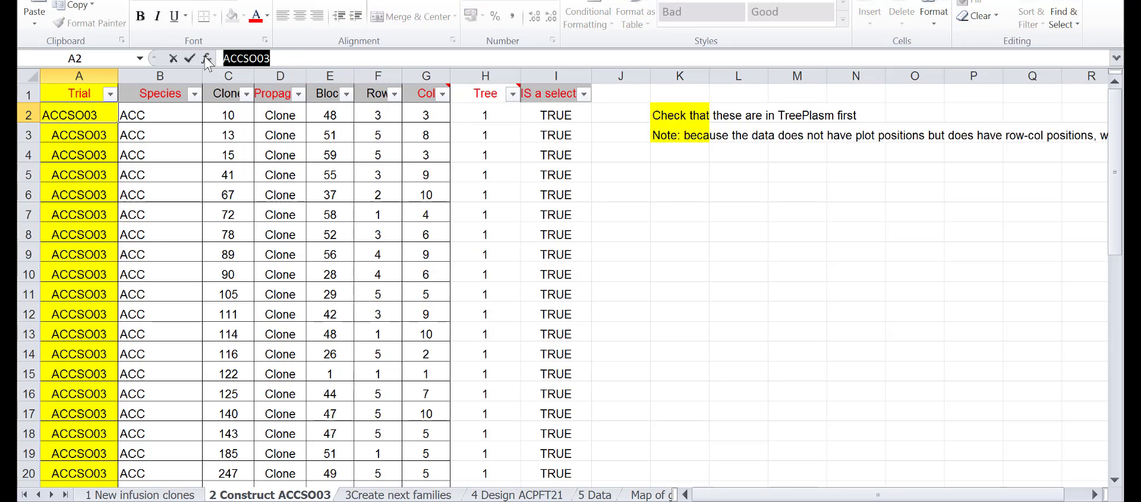
key("alt+Tab")
mouse_move(62, 216)
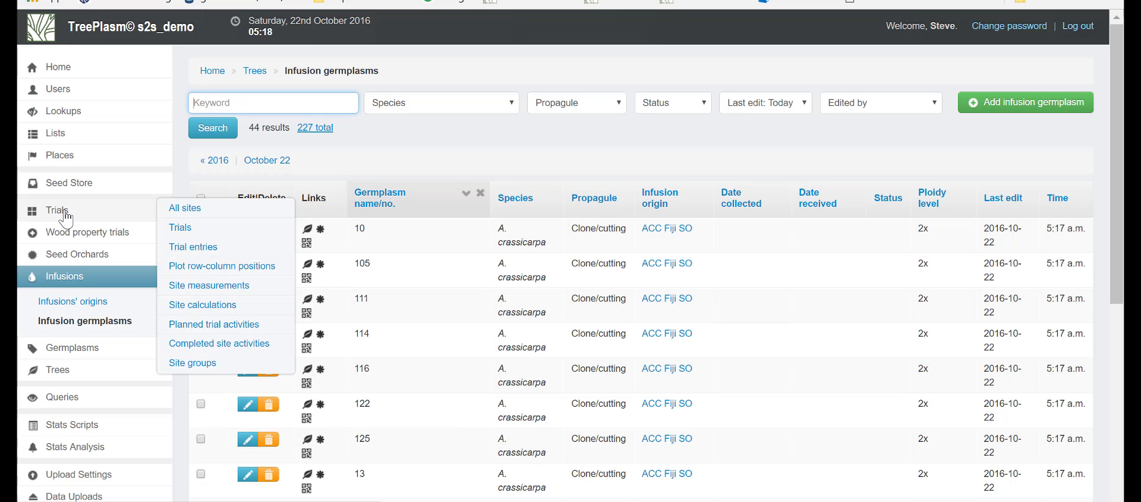
left_click(172, 227)
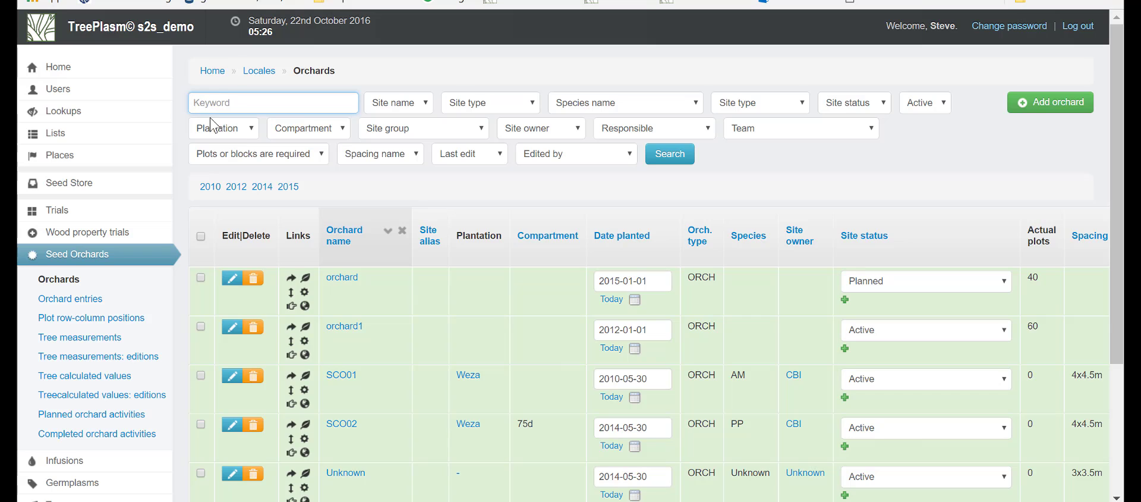
key("ctrl+v")
left_click(668, 160)
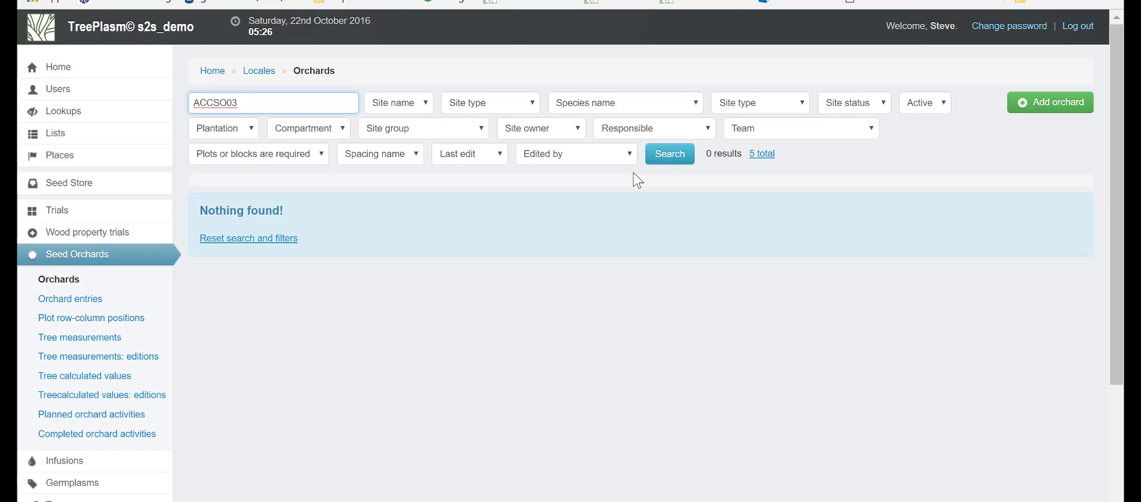
Add a new seed orchard named ACCSO03 with the orchard type Orchard.
left_click(1049, 109)
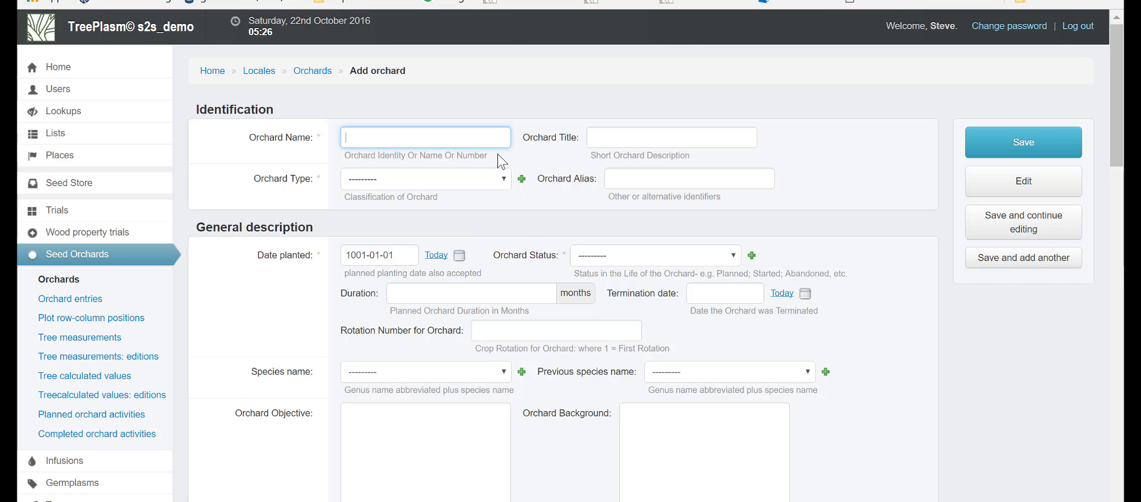
type("ACCSO03")
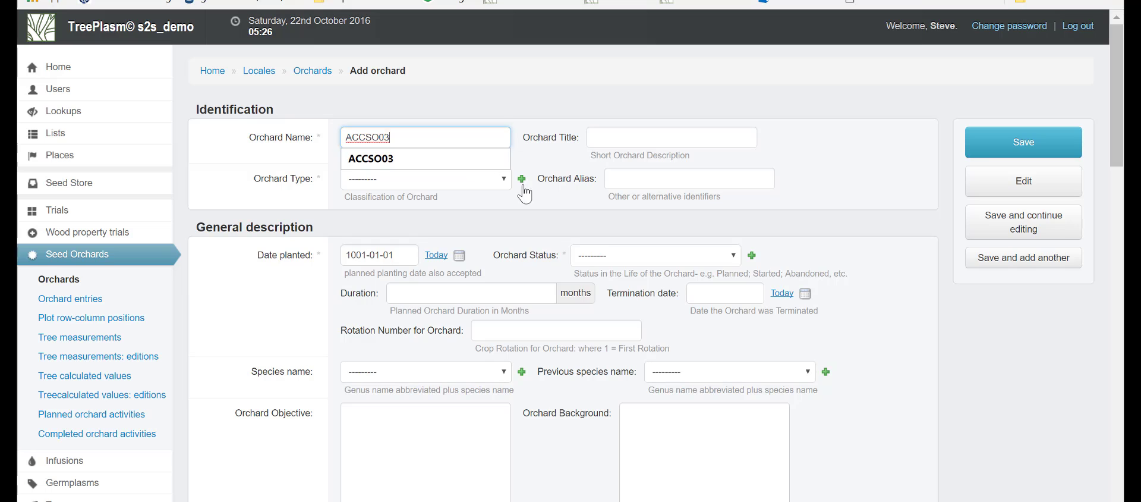
left_click(556, 164)
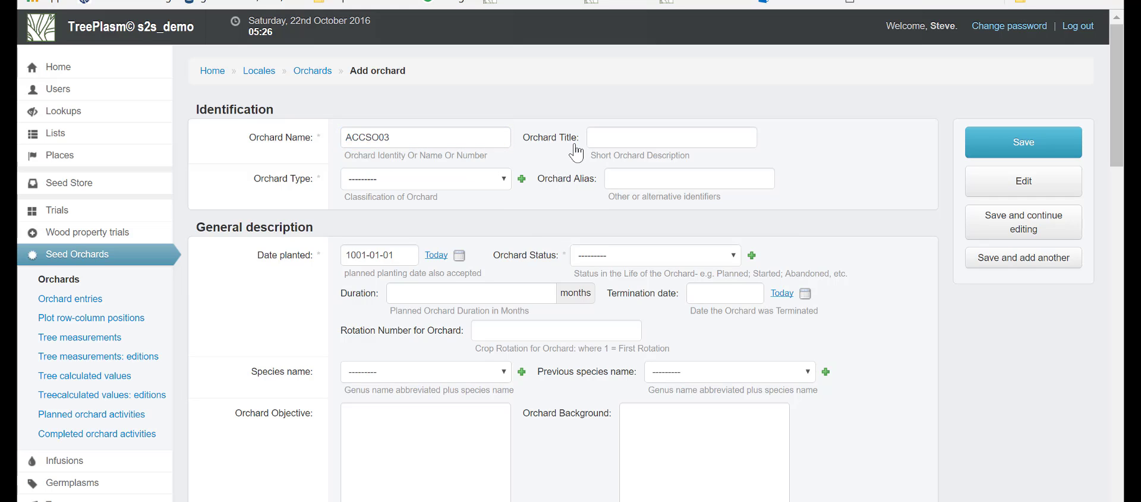
left_click(491, 188)
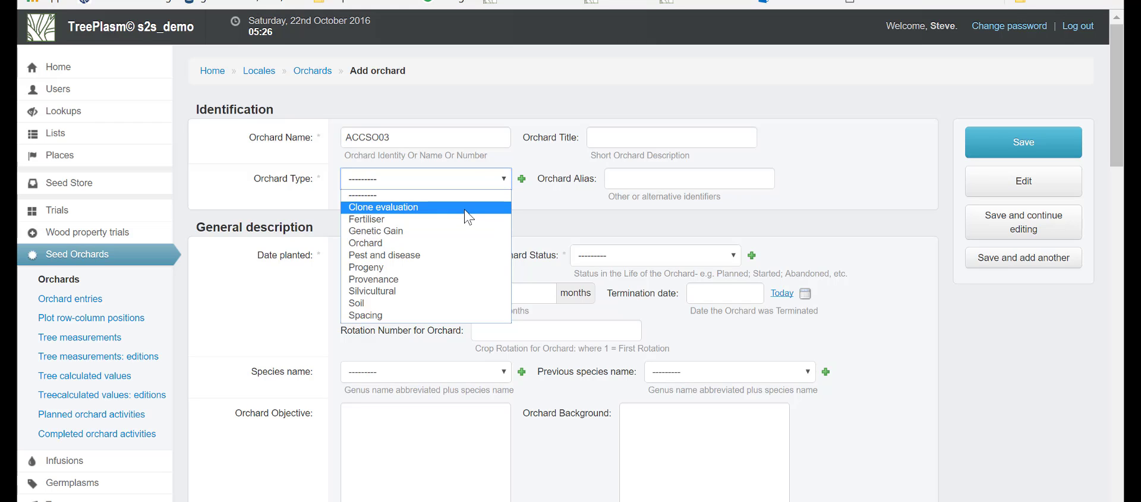
left_click(457, 250)
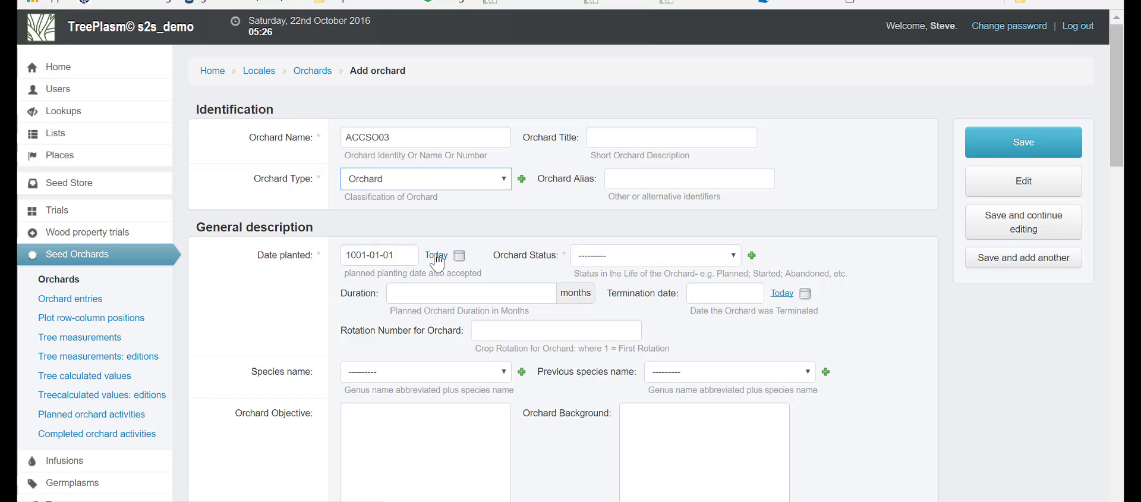
Set the orchard's planting date to 2010-10-22 and its status to Active, and save the record.
left_click(436, 256)
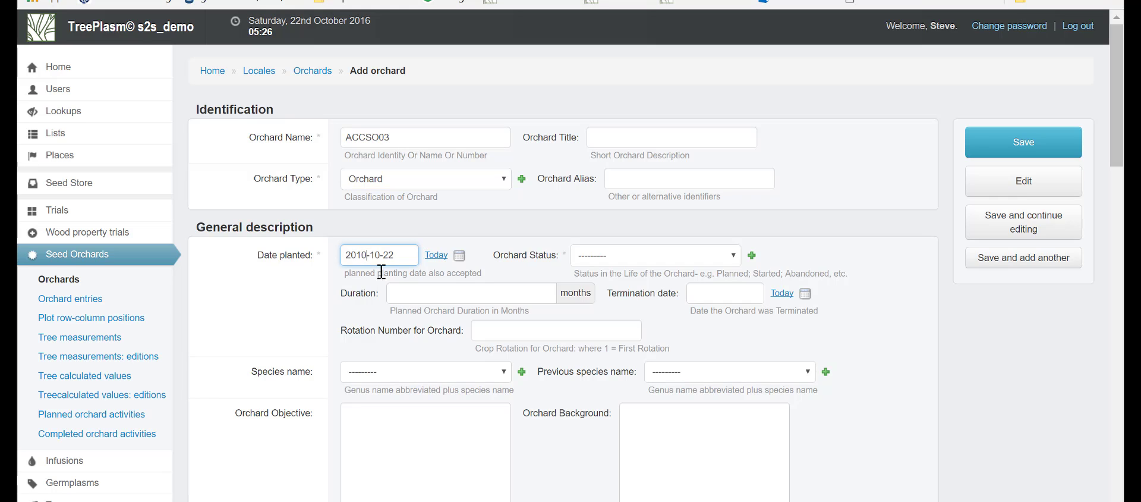
left_click(609, 261)
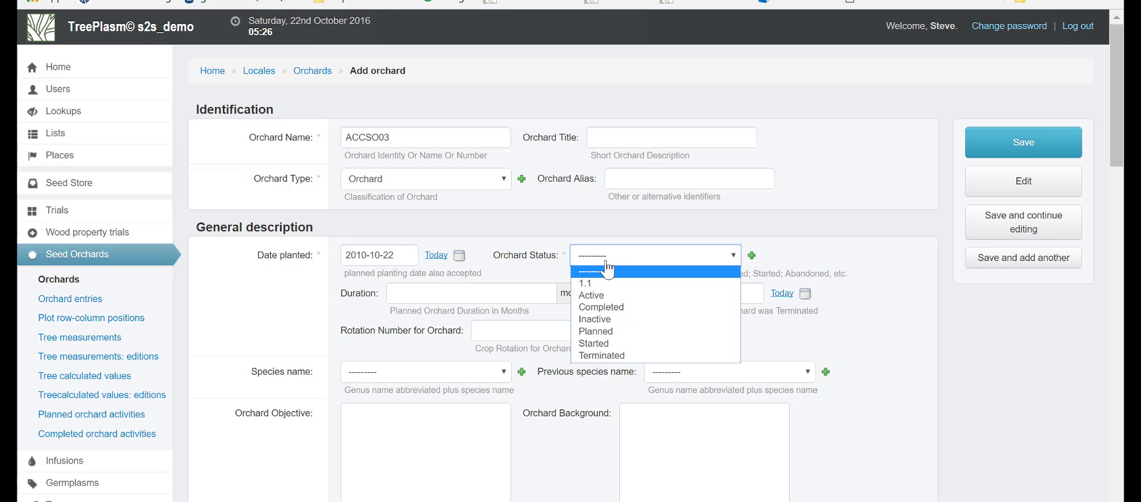
left_click(605, 294)
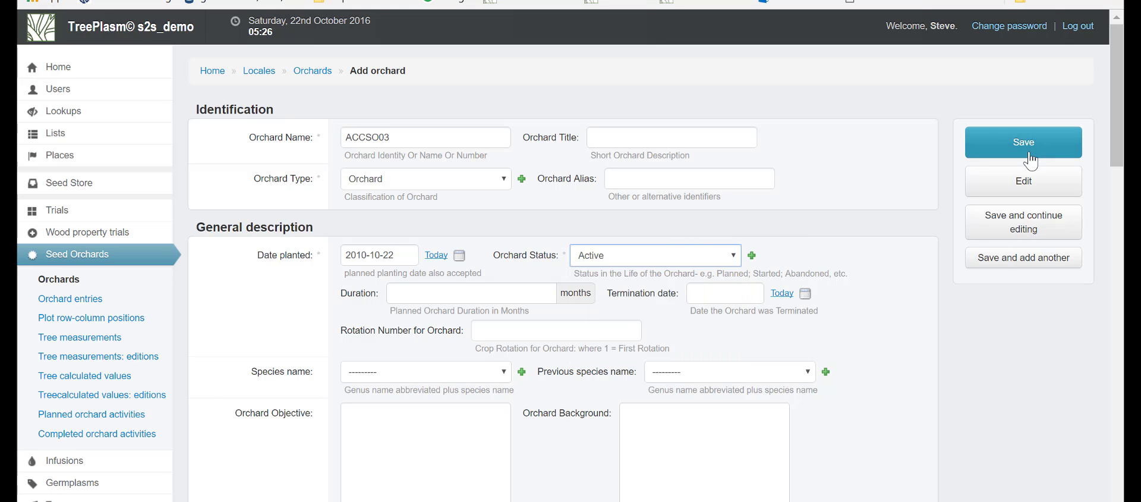
left_click(1022, 145)
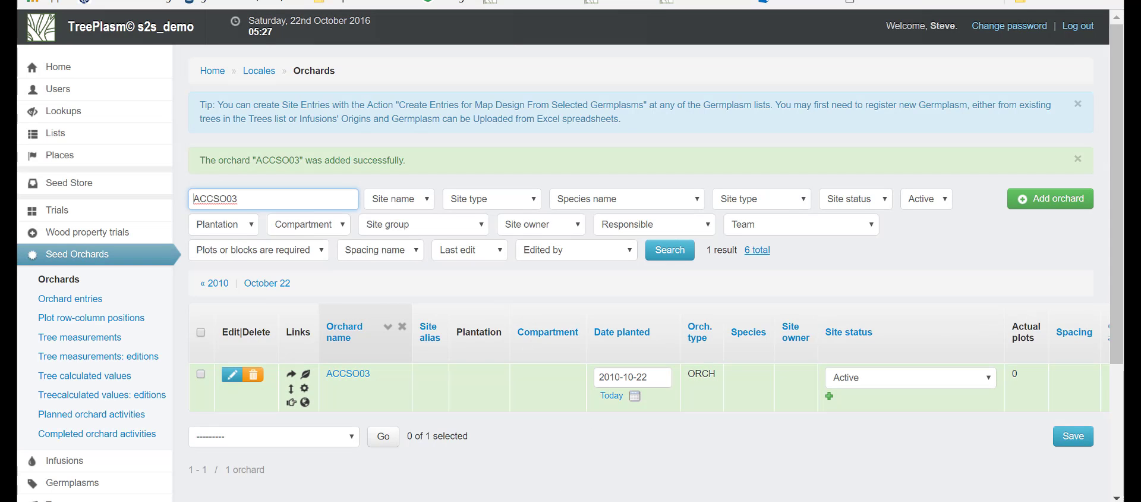
scroll(990, 416, "right", 3)
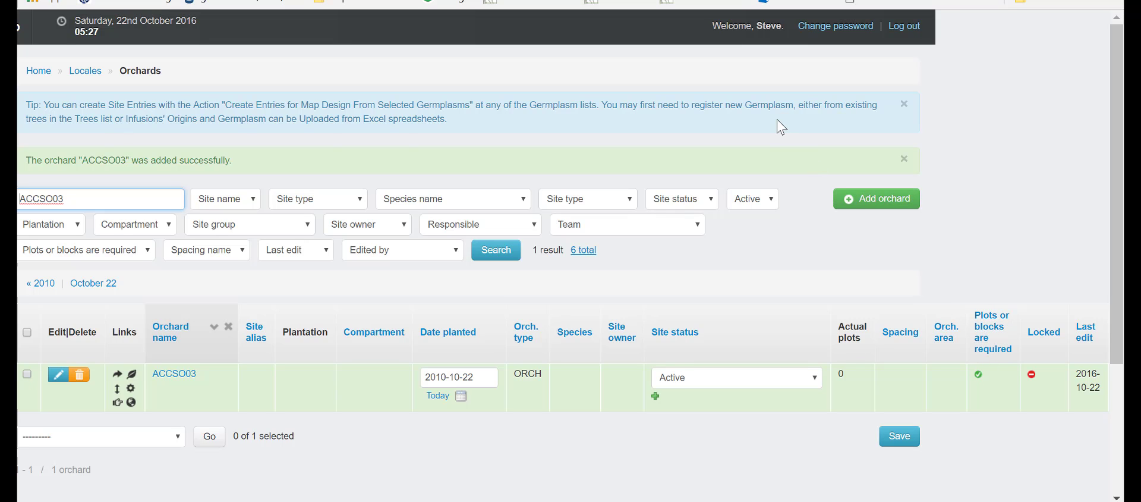
Switch to the Excel workbook and examine the Block, Row, Col and Tree columns on the 2 Construct ACCSO03 sheet.
key("alt+Tab")
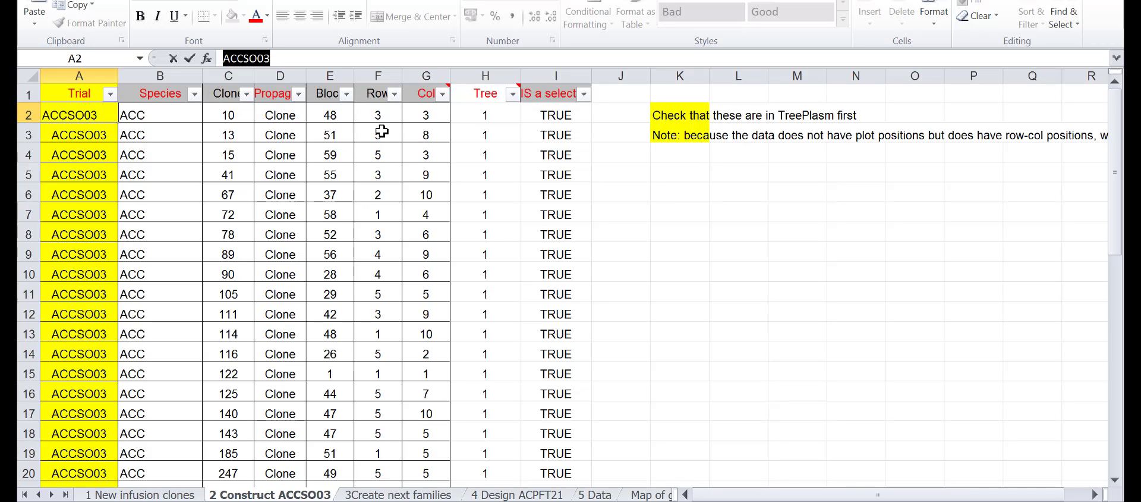
left_click(348, 114)
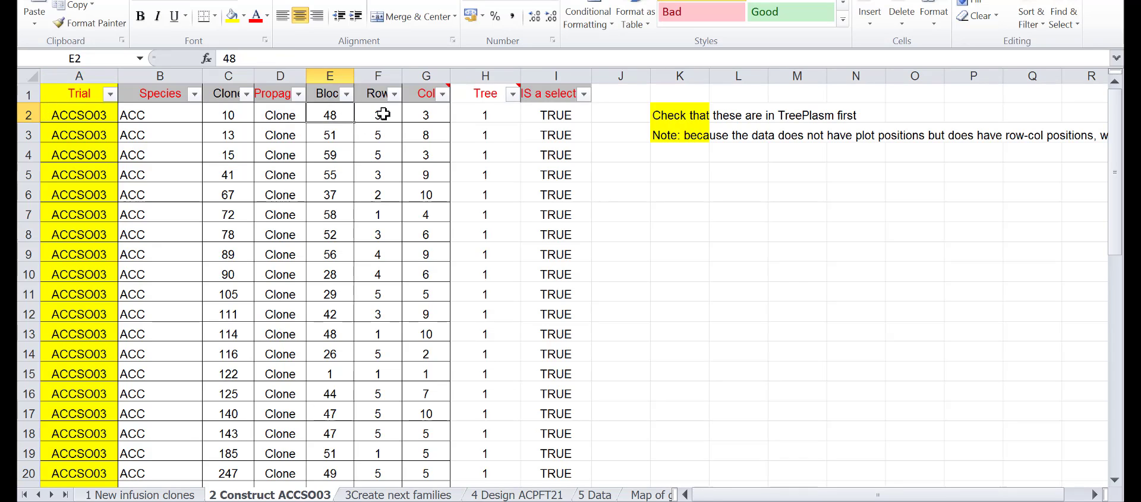
left_click(333, 73)
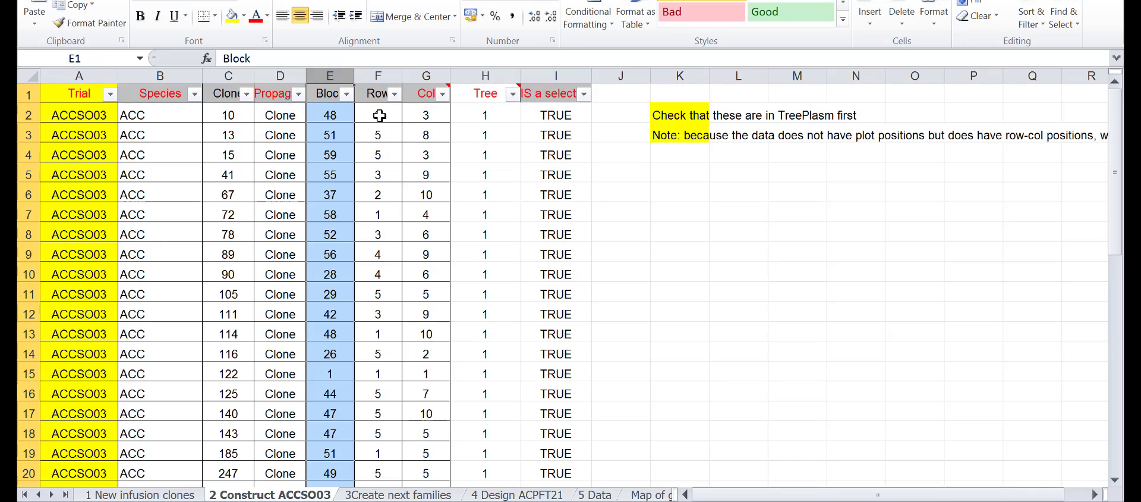
left_click(375, 72)
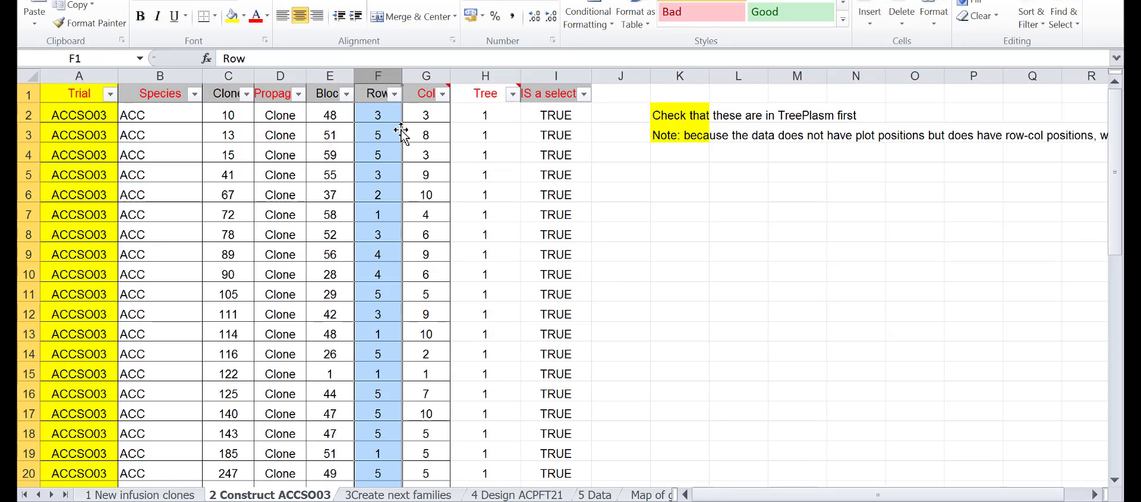
left_click(432, 97)
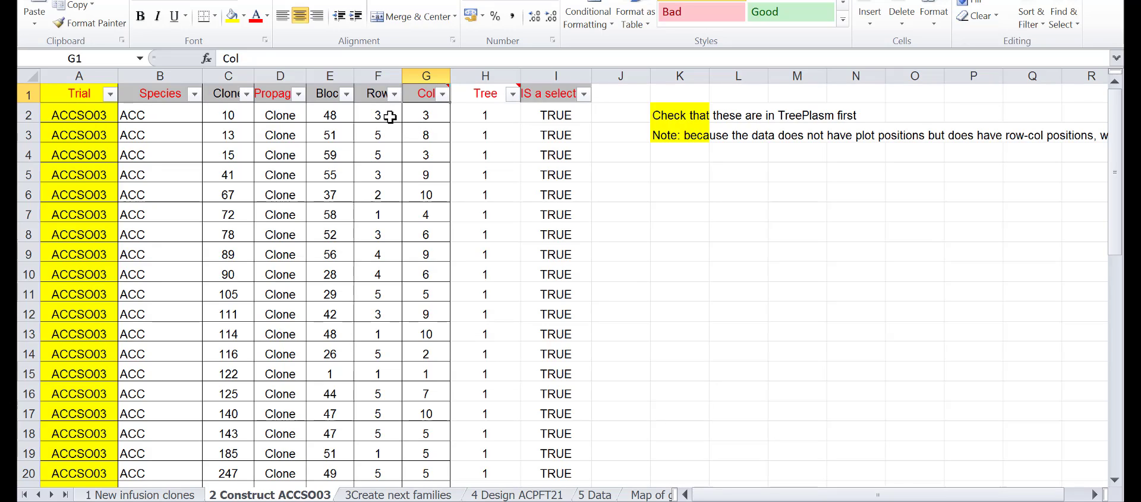
left_click(429, 119)
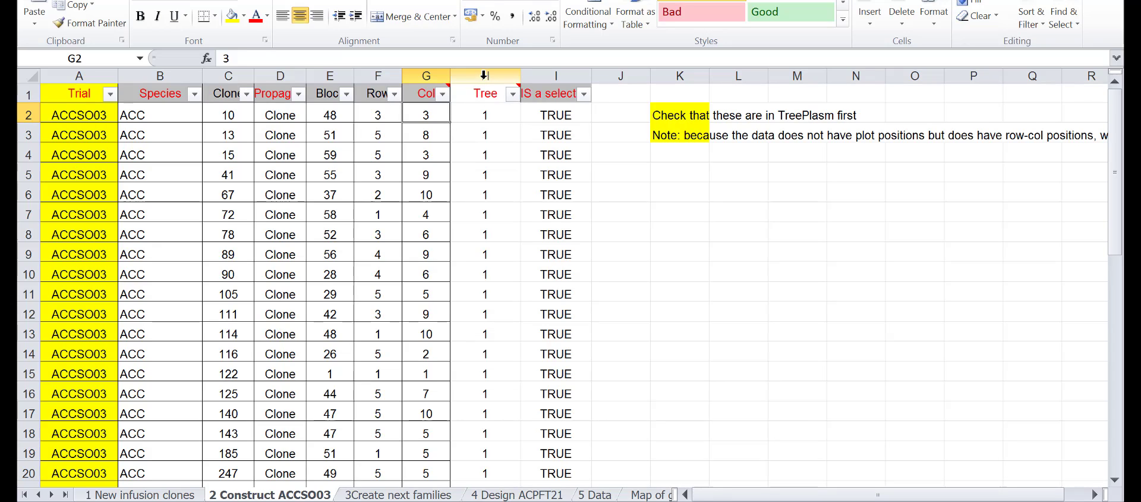
left_click(426, 93)
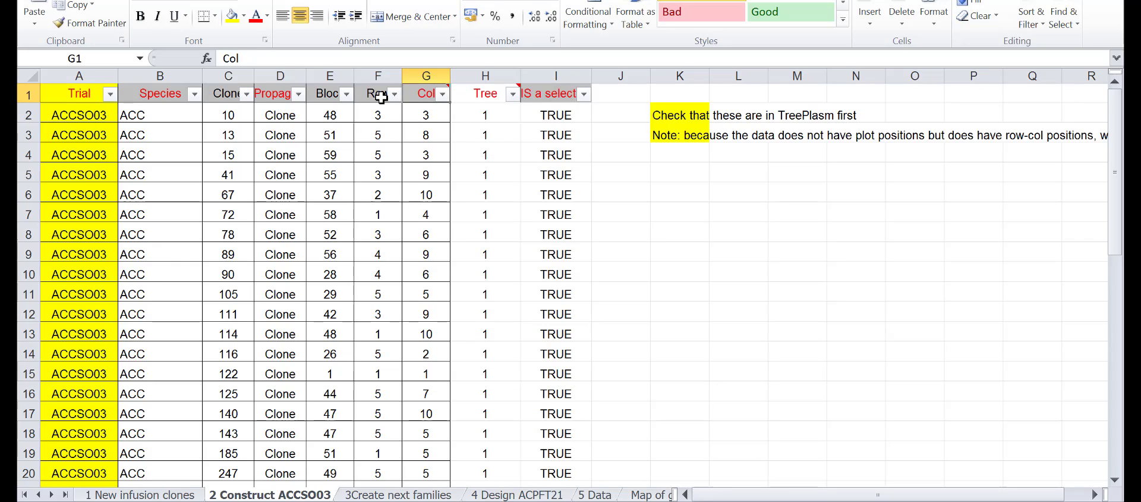
left_click(486, 93)
left_click(485, 75)
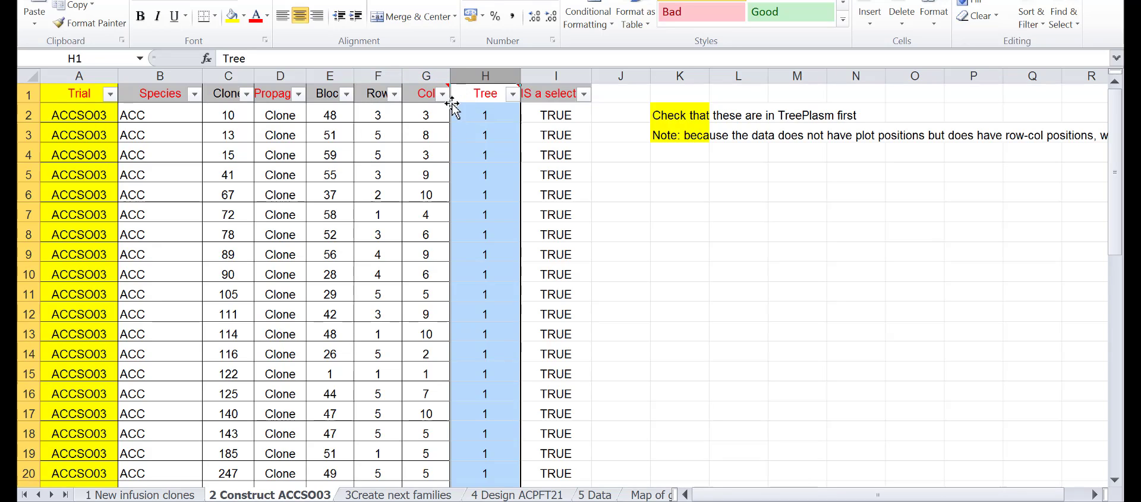
Examine the sheet's Propagule, Trial, Species and IS a selection columns, and recheck the Col column against the orchard record.
left_click(291, 73)
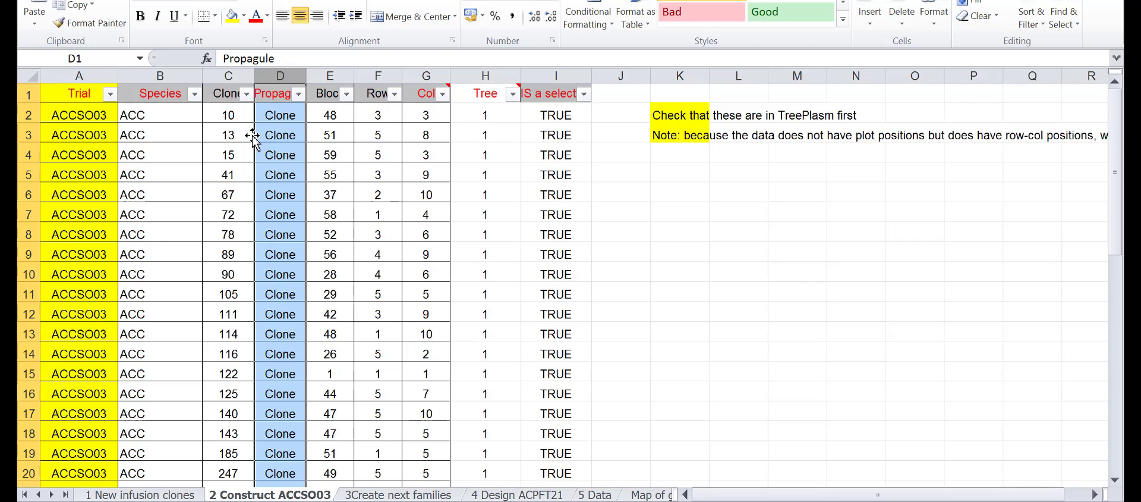
left_click(88, 128)
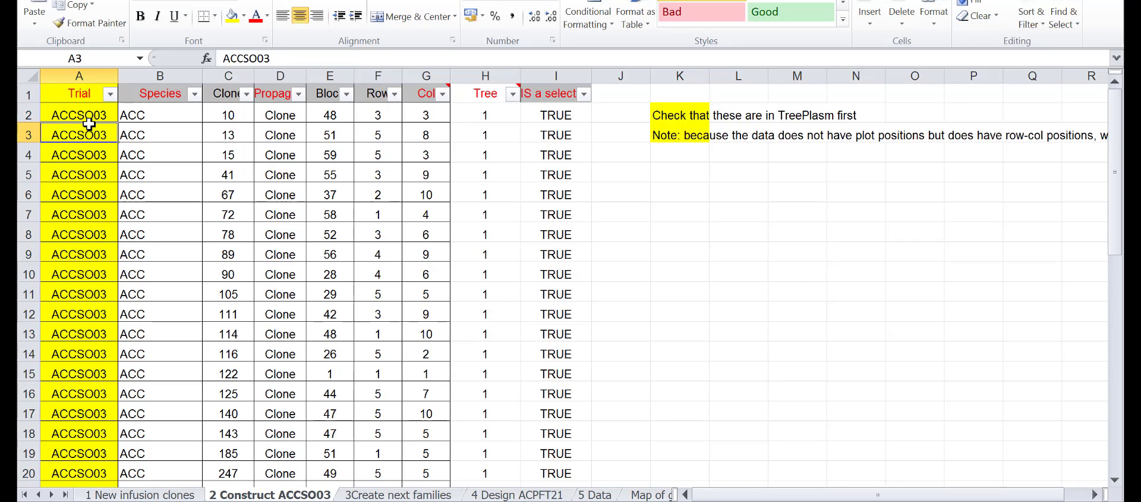
left_click(172, 77)
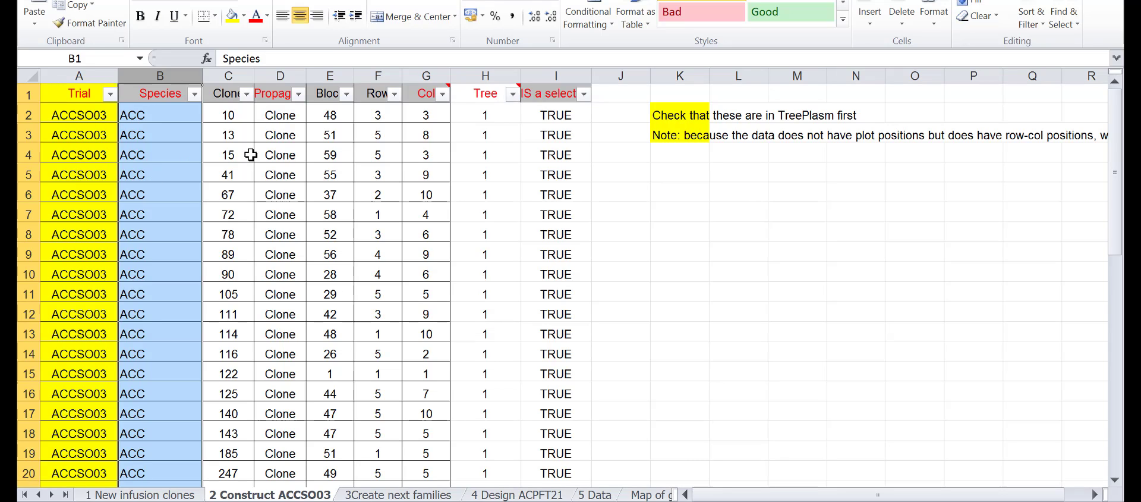
left_click(554, 76)
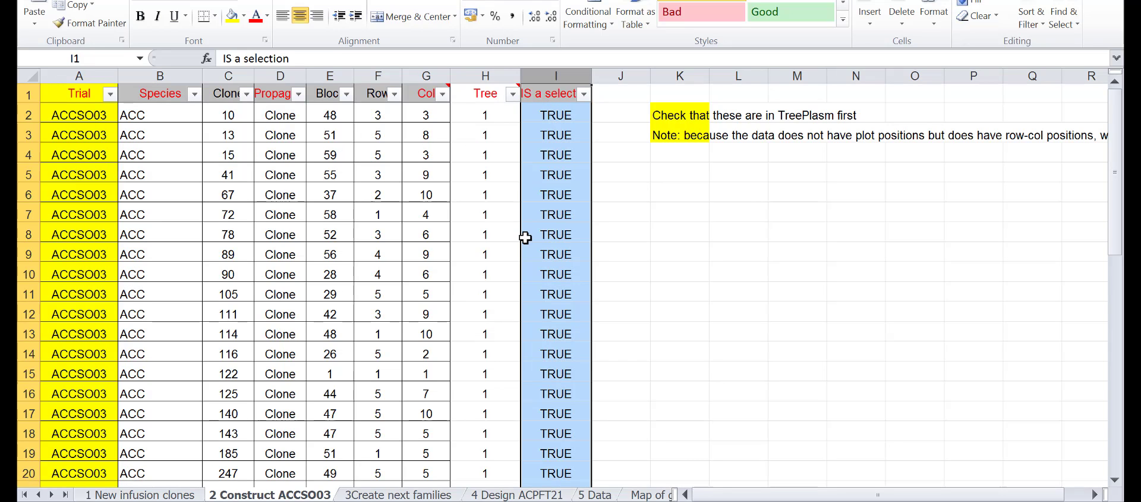
key("alt+Tab")
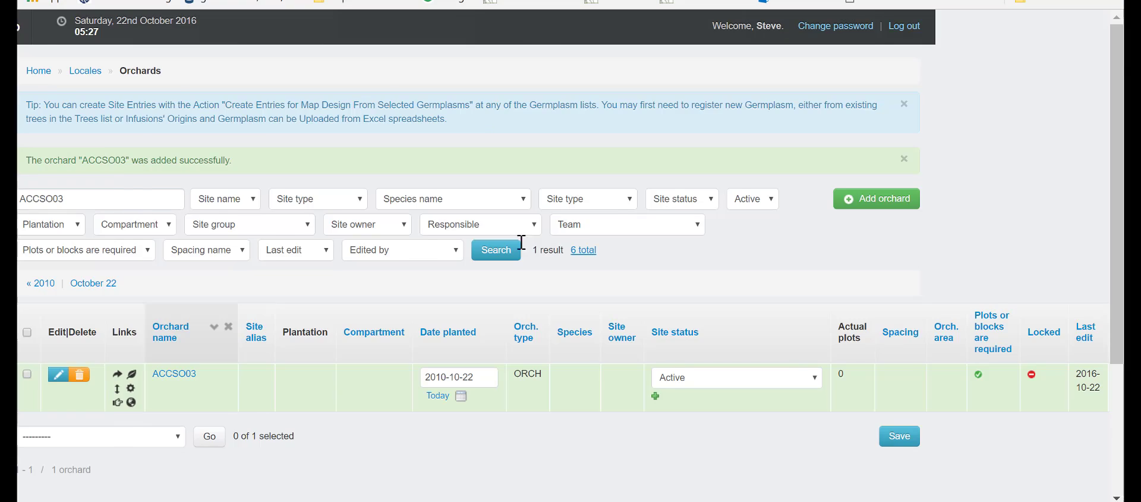
key("alt+Tab")
left_click(429, 71)
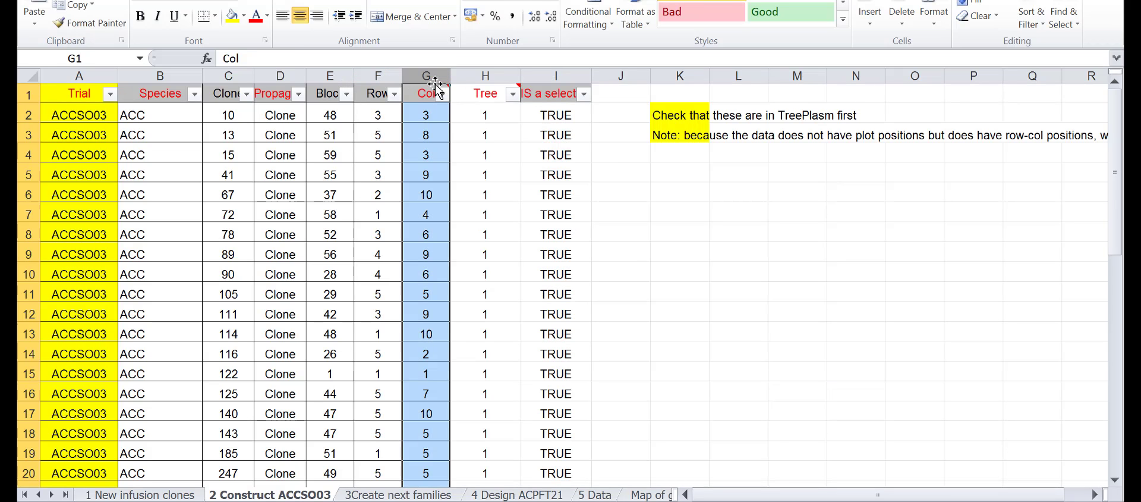
mouse_move(436, 86)
left_click(406, 119)
Return to TreePlasm, edit orchard ACCSO03 so that plots or blocks are not required, and save it.
key("alt+Tab")
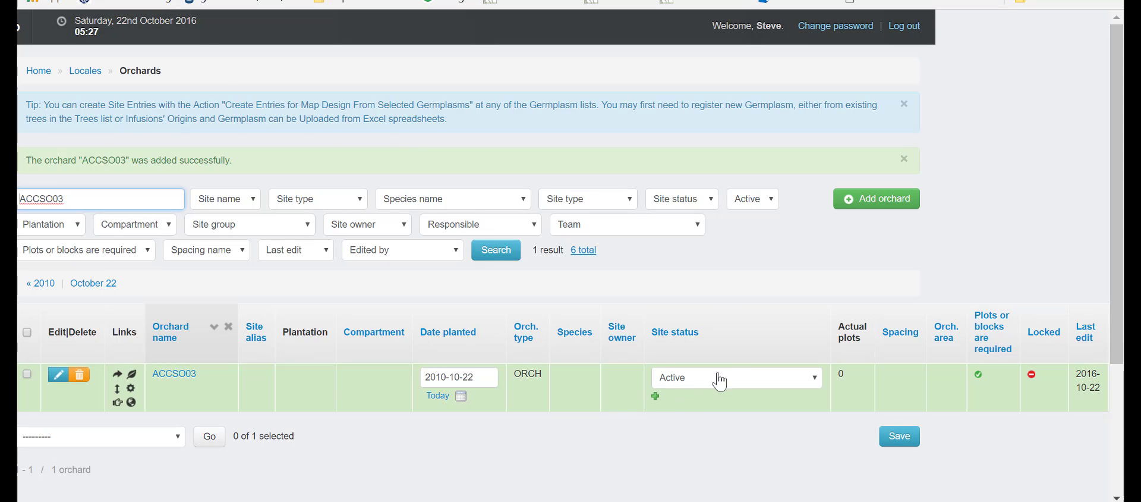
left_click(58, 385)
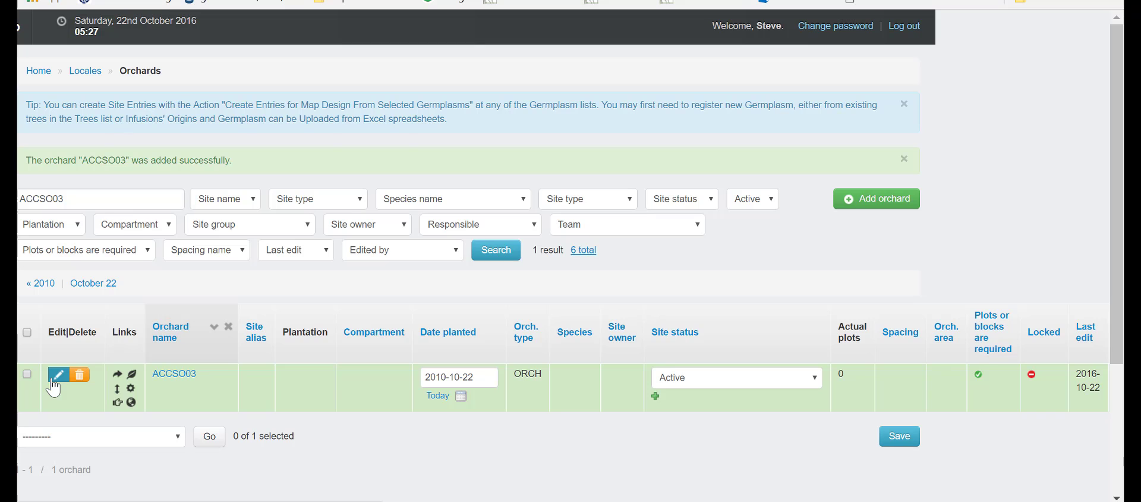
left_click(53, 380)
scroll(291, 304, "down", 10)
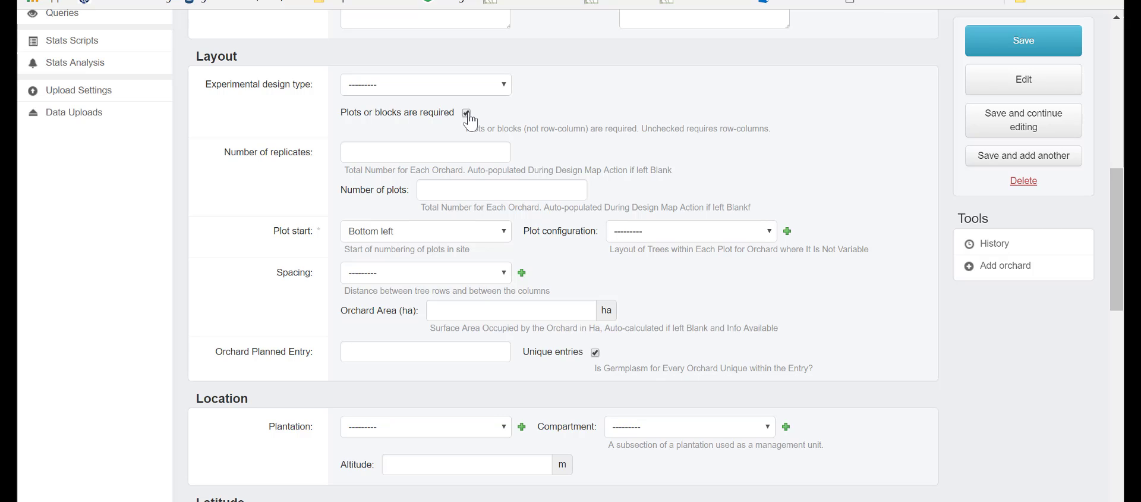
left_click(467, 114)
left_click(978, 42)
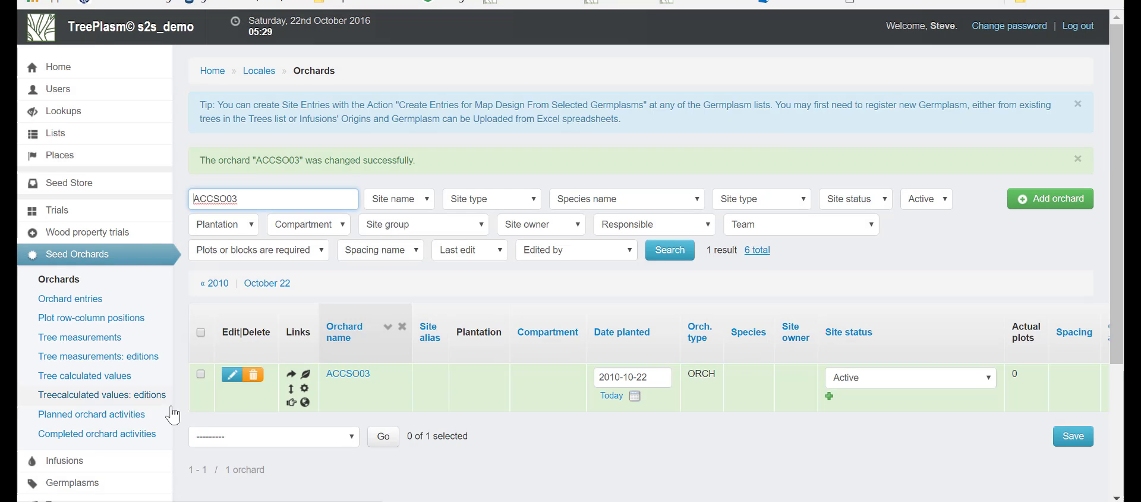
Check the workbook's columns against the data upload types and open the upload for Plot Row-column Positions (and Trees) from lists.
scroll(155, 426, "down", 3)
mouse_move(95, 449)
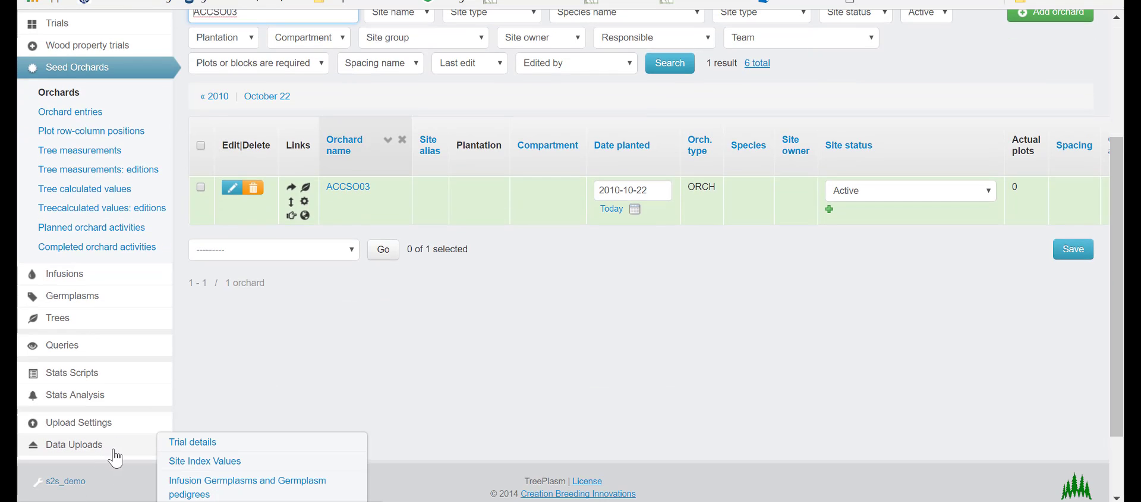
scroll(204, 484, "down", 2)
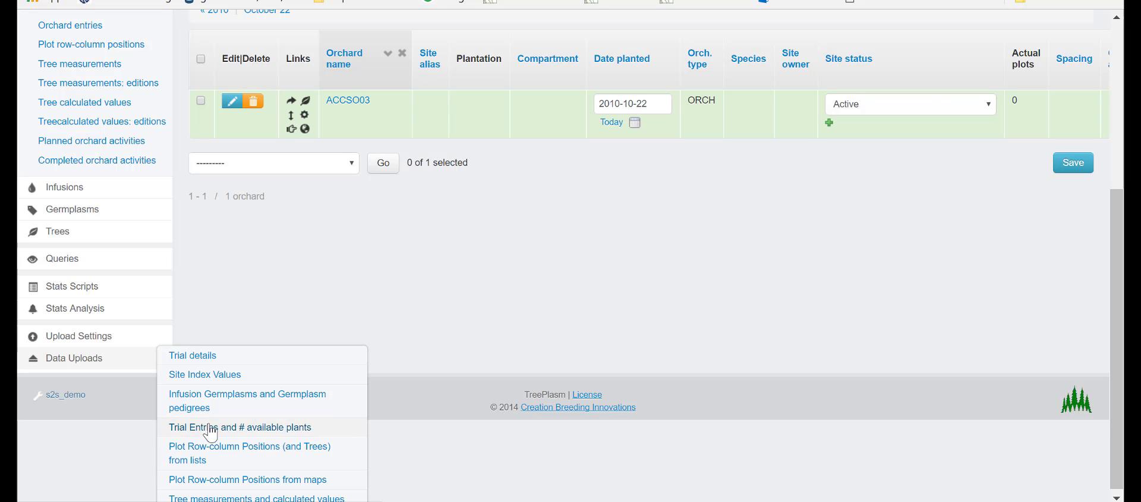
key("alt+Tab")
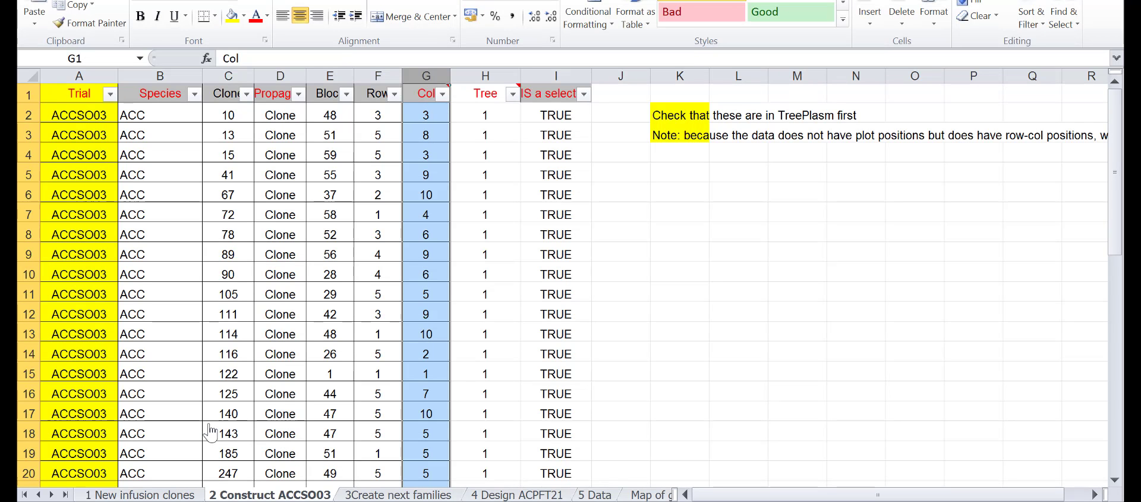
key("alt+Tab")
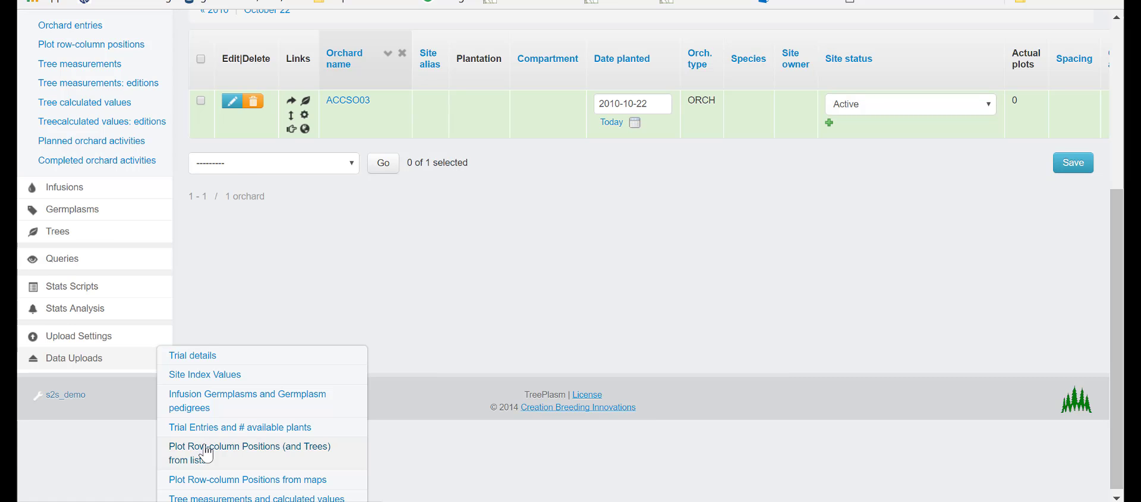
left_click(207, 455)
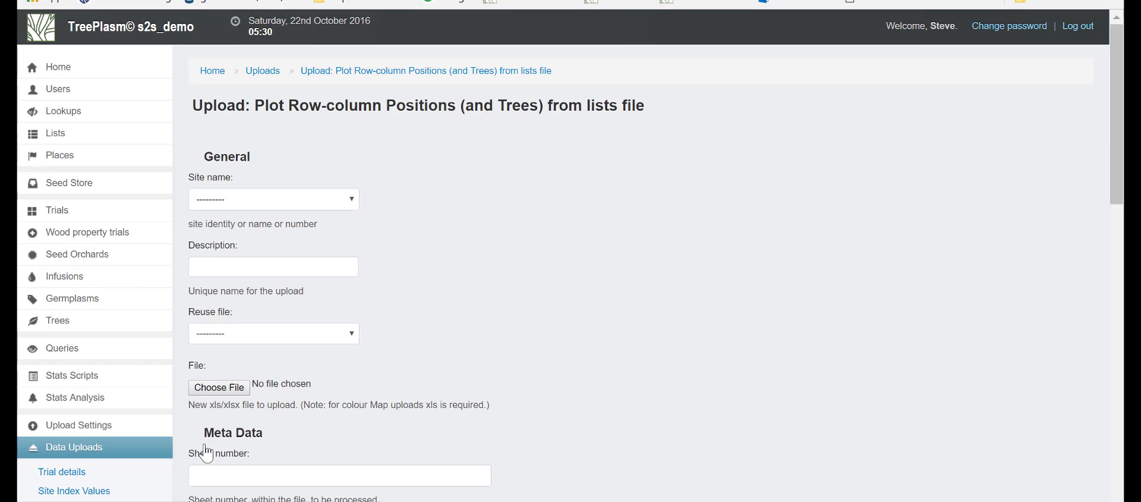
Select ACCSO03 as the upload's site and set the description to "ACCSO03 orchard 1".
left_click(280, 210)
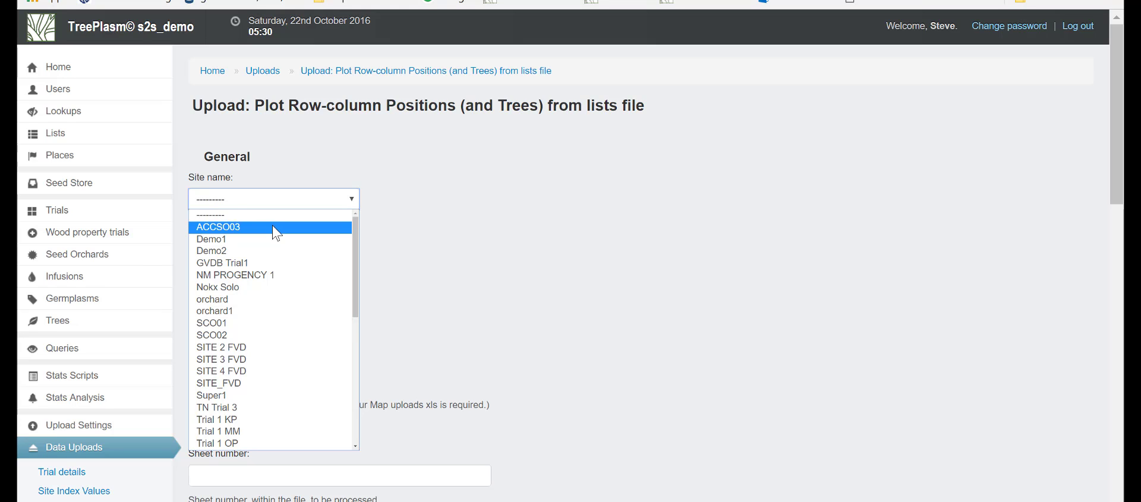
left_click(274, 227)
left_click(268, 269)
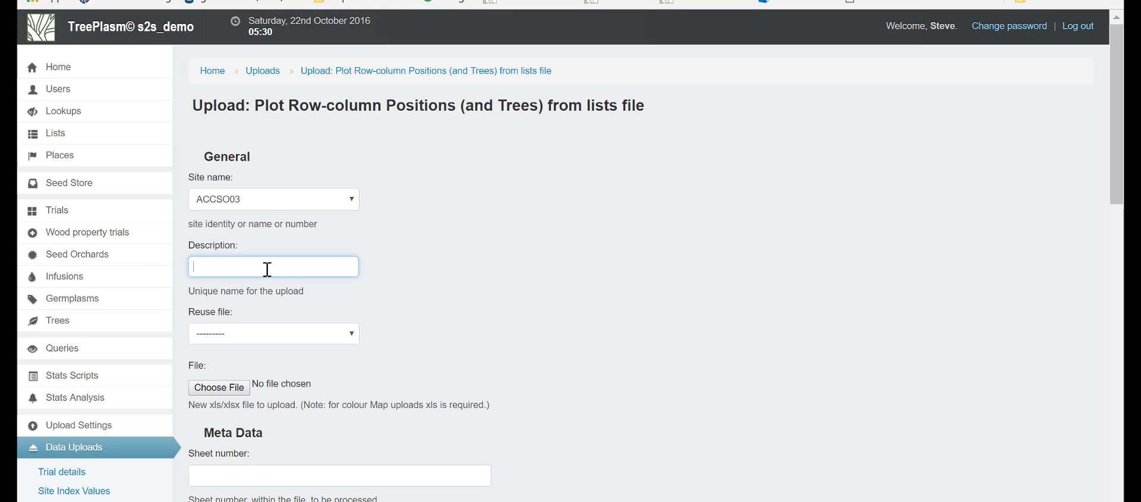
type("ACCS")
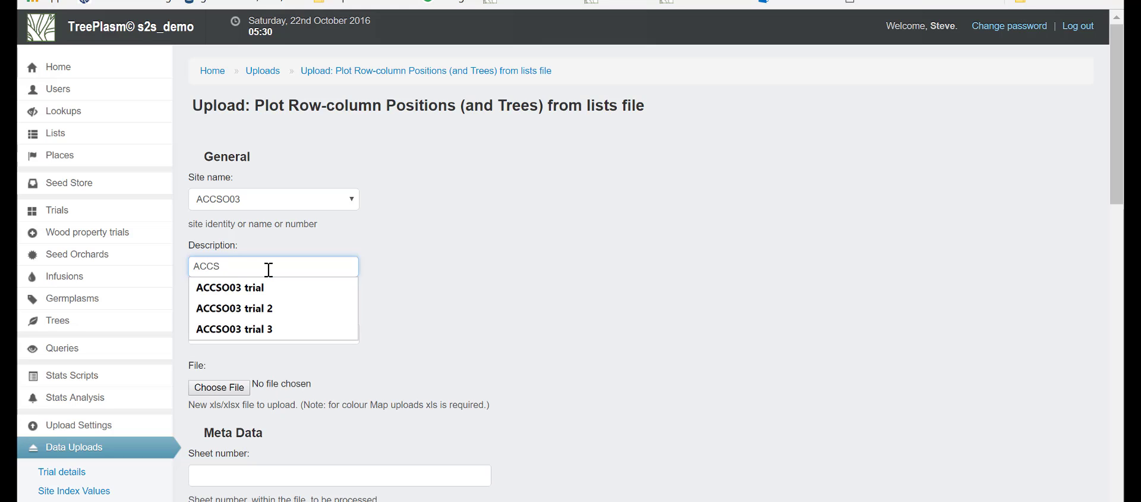
type("O03 orchard 1")
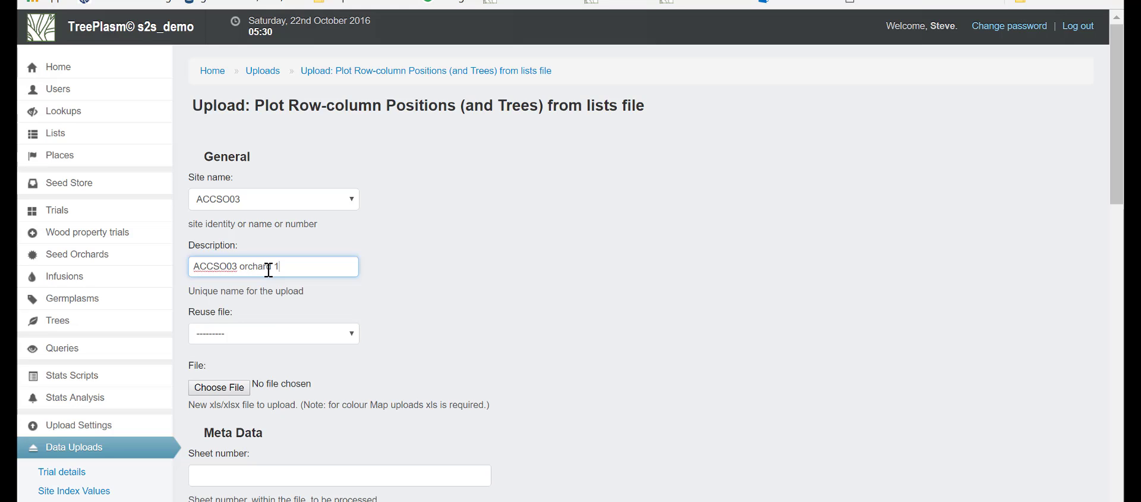
Reuse the file ACPFT21 sv_20161022051659.xls, set the sheet number to 2, and continue to the upload details.
left_click(231, 389)
left_click(255, 334)
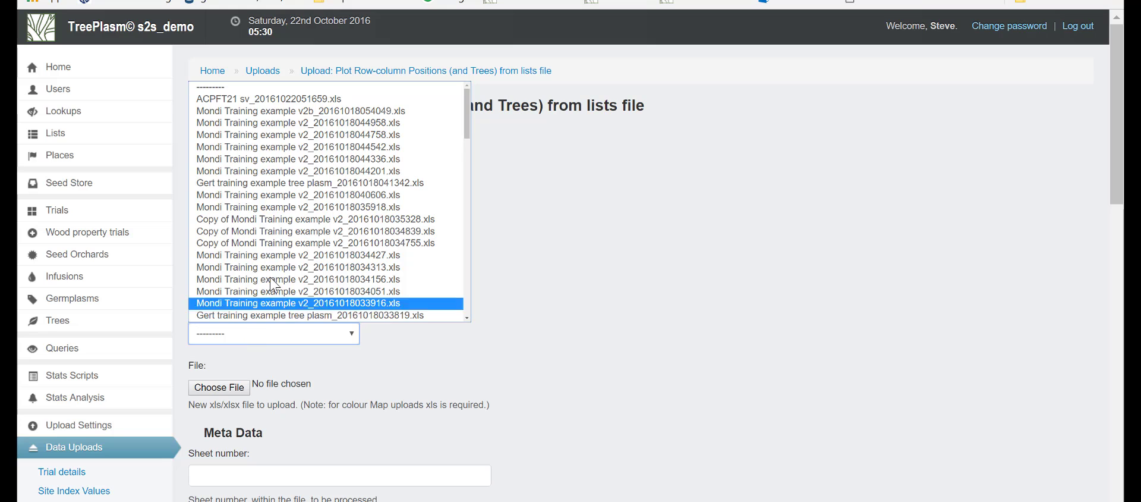
left_click(346, 100)
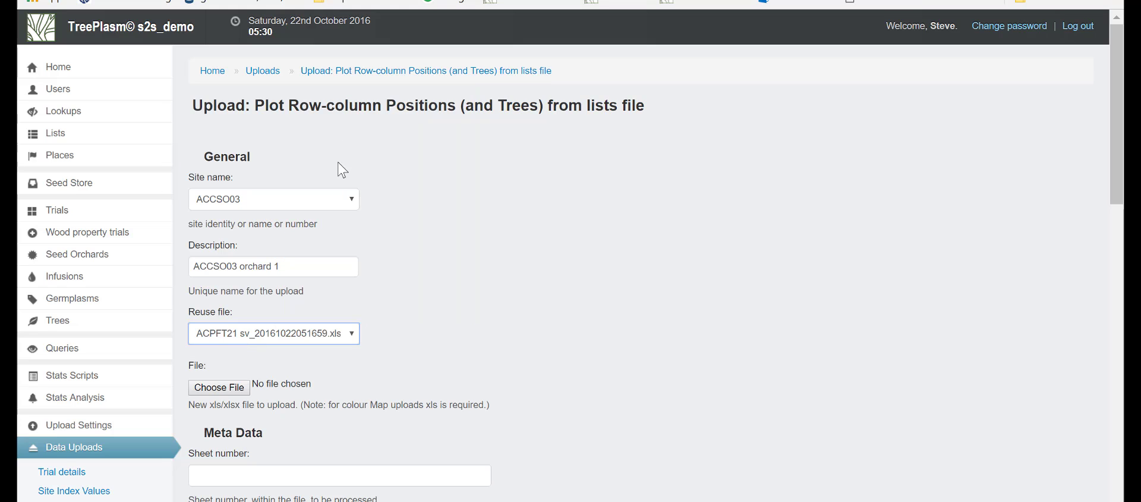
left_click(277, 474)
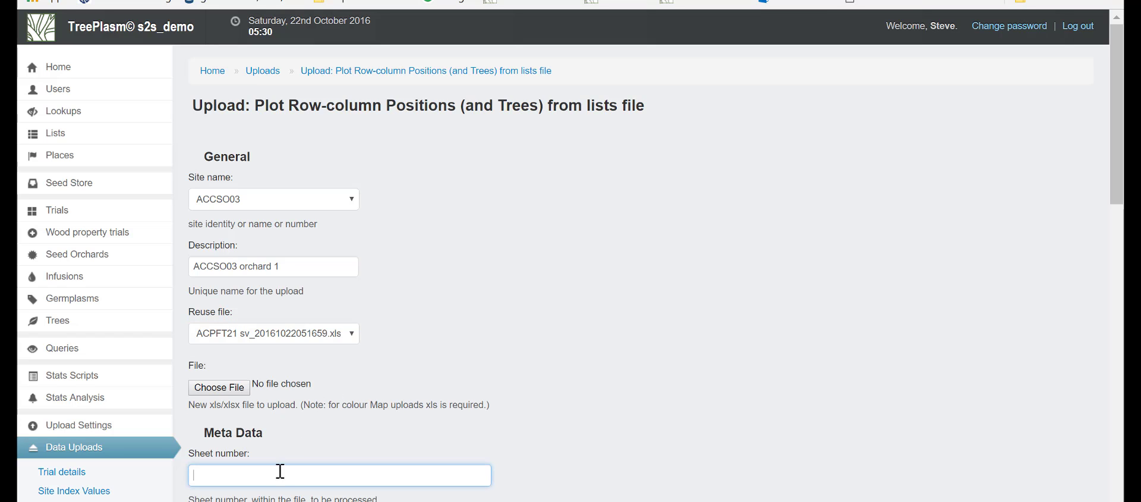
type("2")
left_click(504, 381)
scroll(506, 381, "down", 4)
scroll(508, 380, "down", 8)
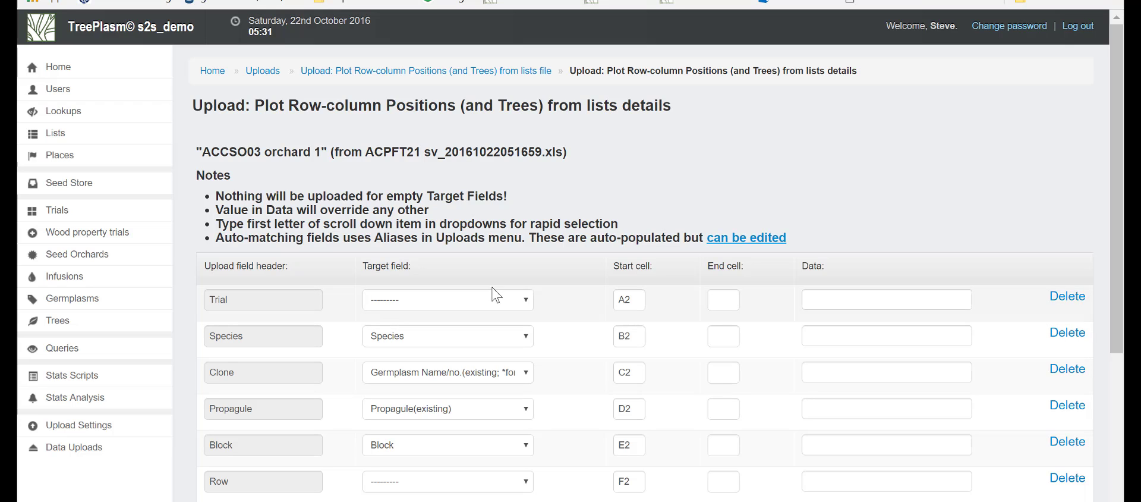
Map Trial to Site Name, Row to Row, Col to Column and IS a selection to Selected, run the upload and review its results.
left_click(488, 299)
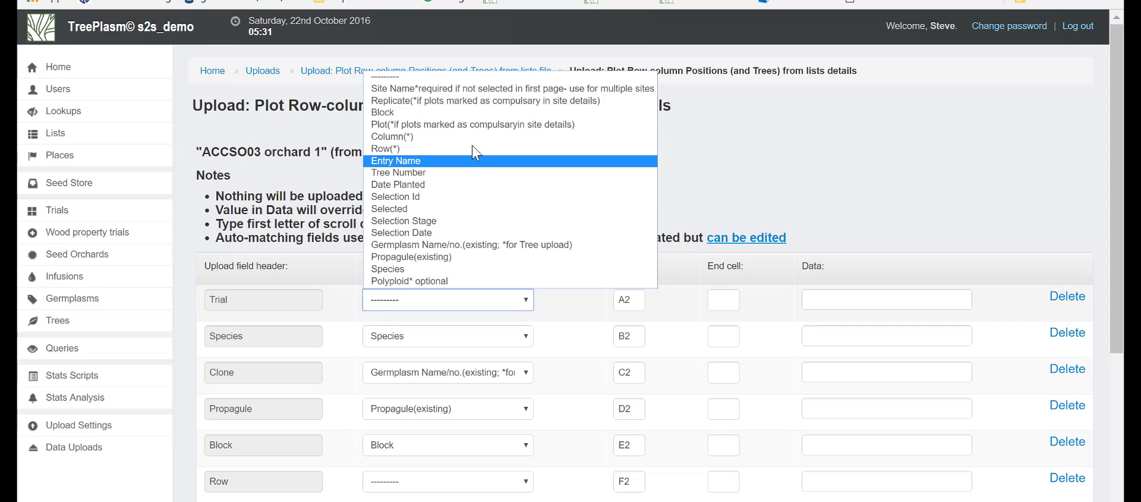
left_click(479, 89)
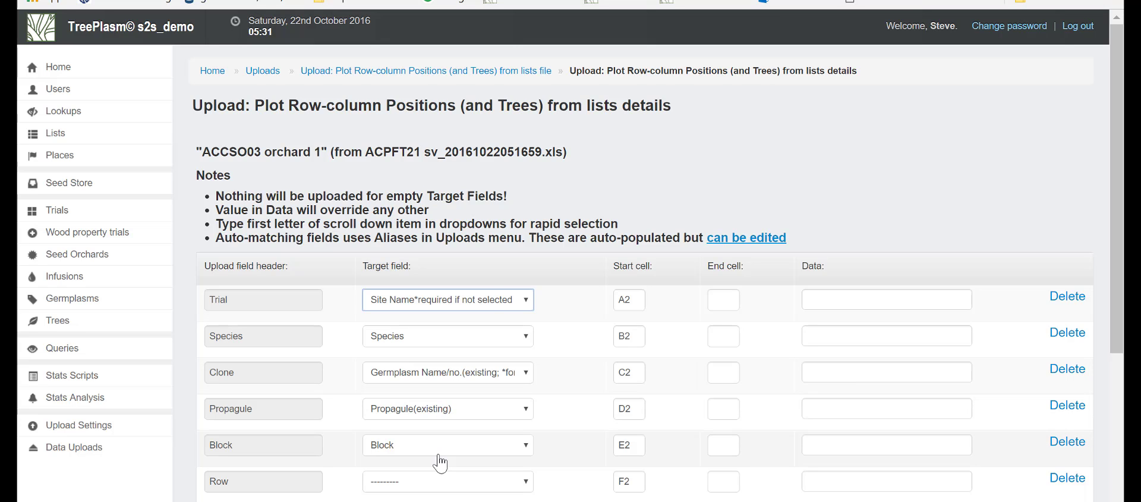
scroll(443, 361, "down", 3)
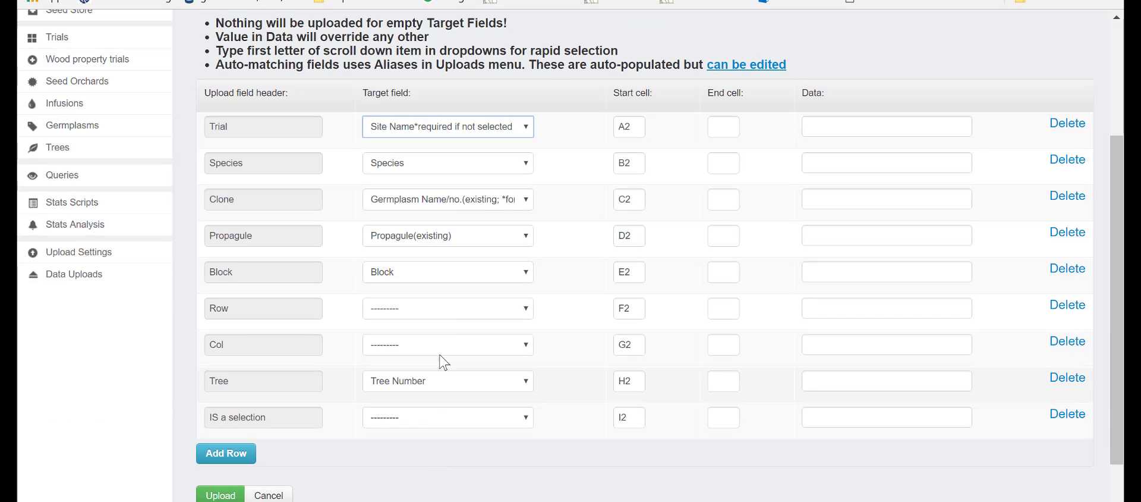
left_click(443, 312)
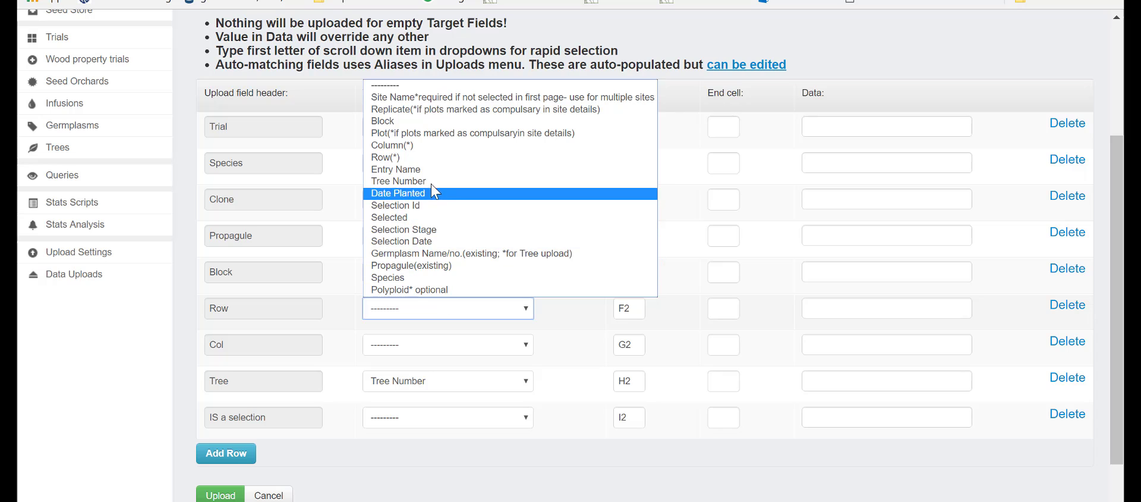
left_click(437, 158)
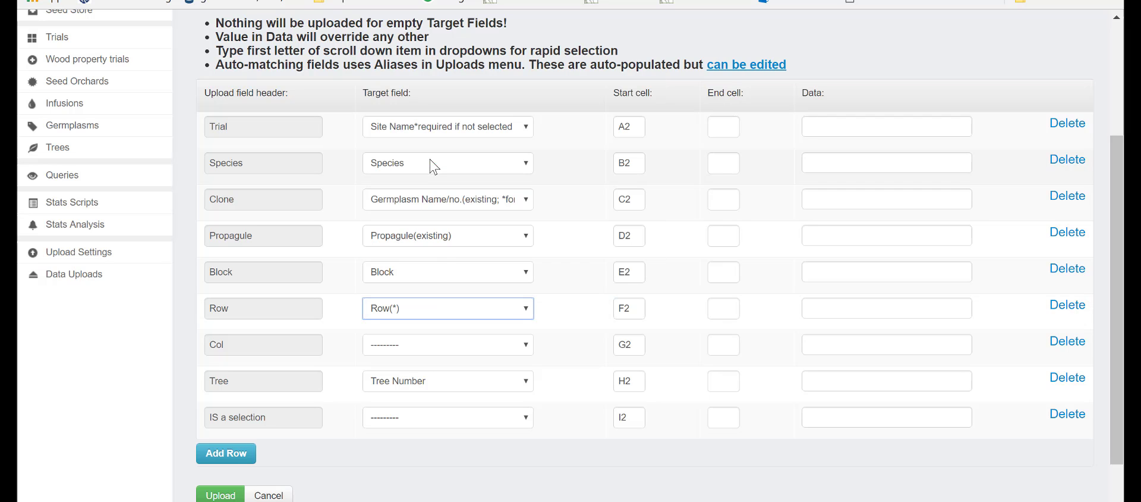
left_click(439, 346)
left_click(434, 182)
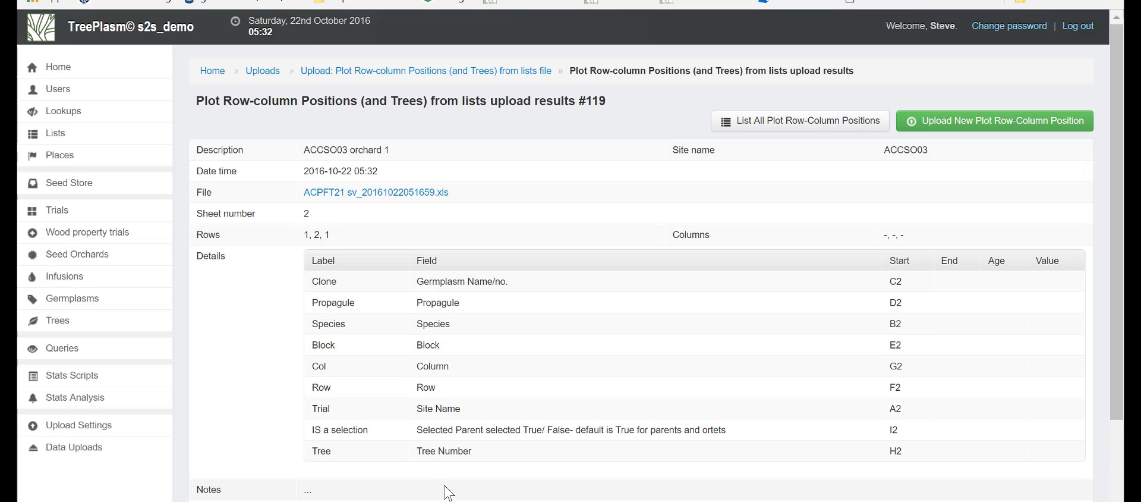
scroll(466, 430, "down", 2)
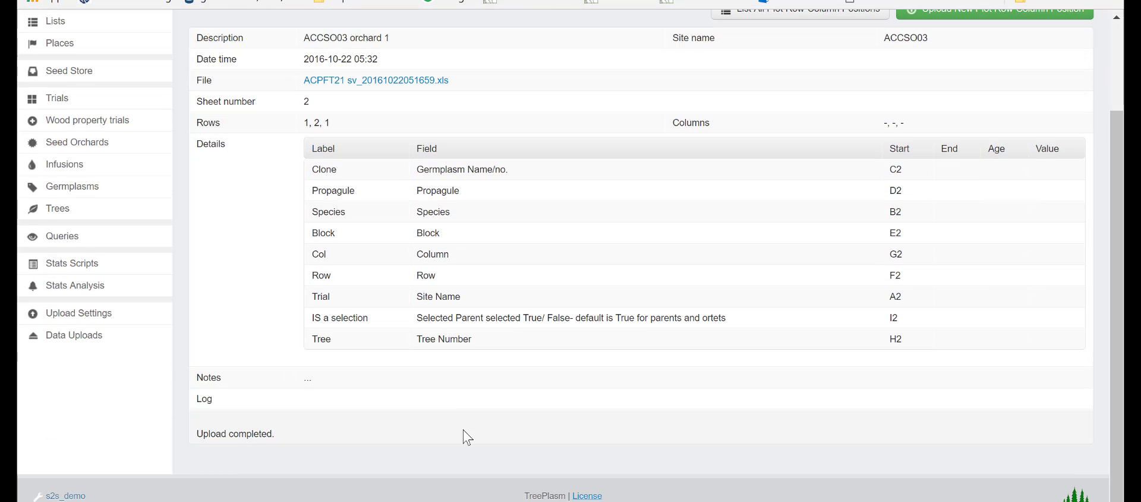
scroll(466, 437, "up", 1)
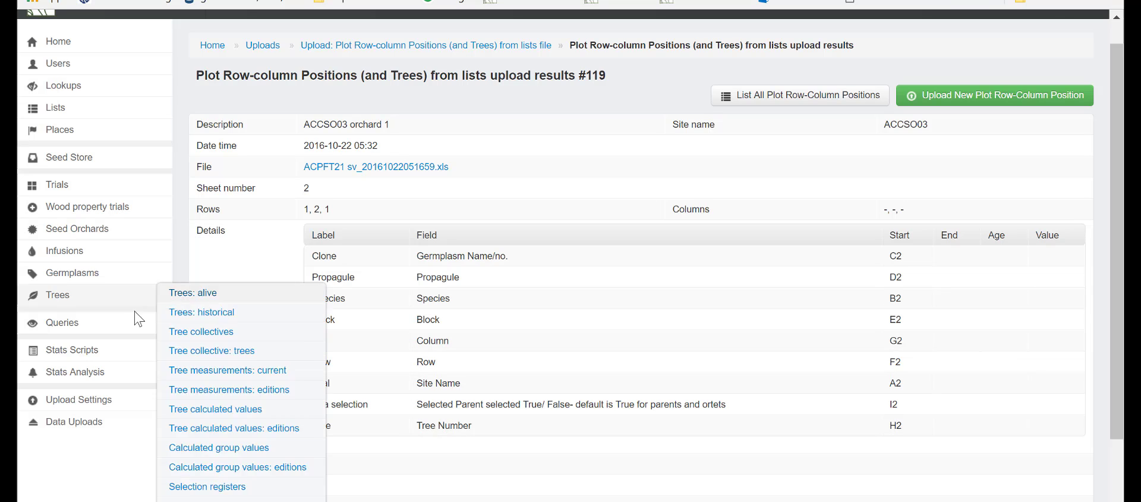
Open the list of living trees and filter it to site ACCSO03.
left_click(59, 299)
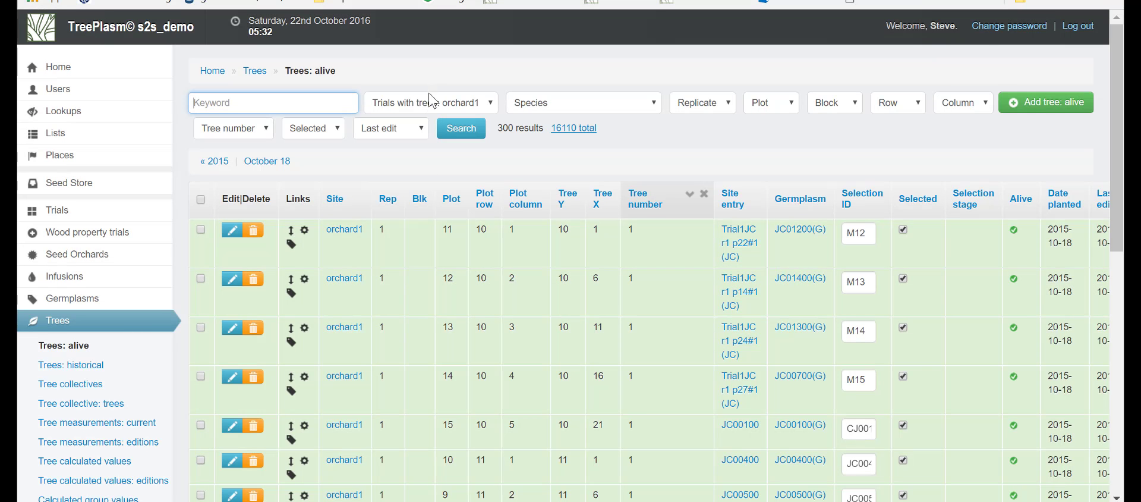
left_click(432, 110)
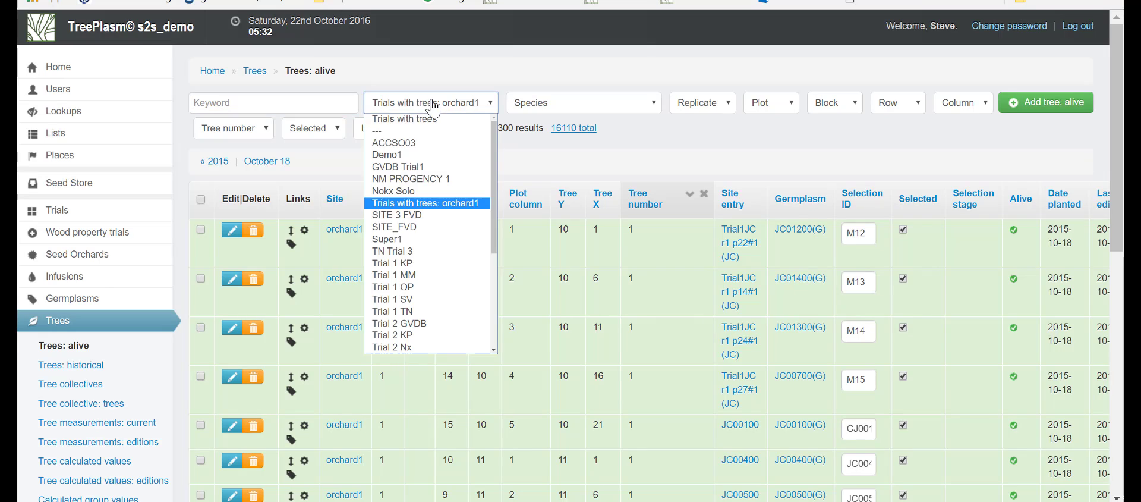
left_click(427, 144)
left_click(461, 128)
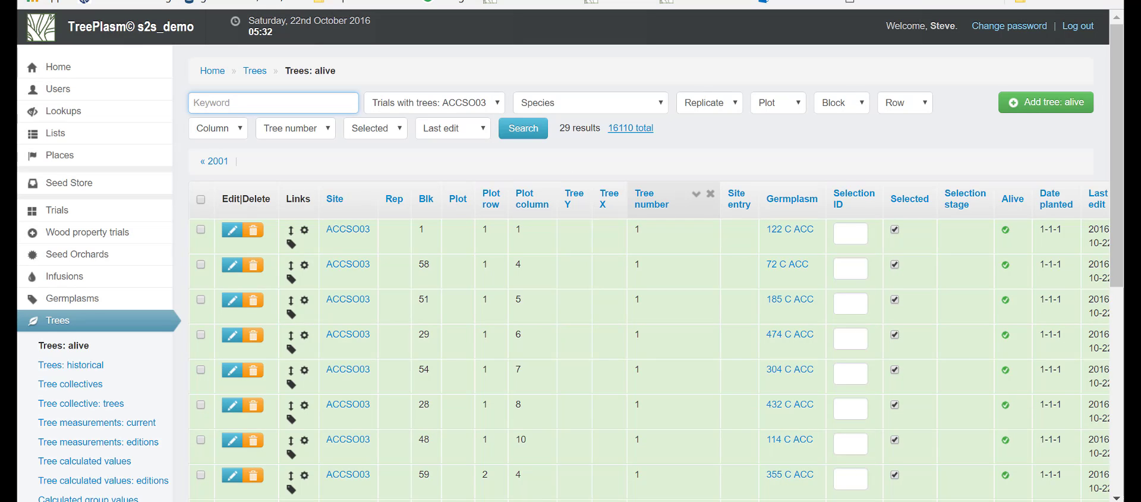
Switch to the Excel workbook and compare the 2 Construct ACCSO03 sheet with the uploaded trees.
key("alt+Tab")
scroll(434, 326, "down", 1)
scroll(433, 326, "up", 1)
left_click(428, 433)
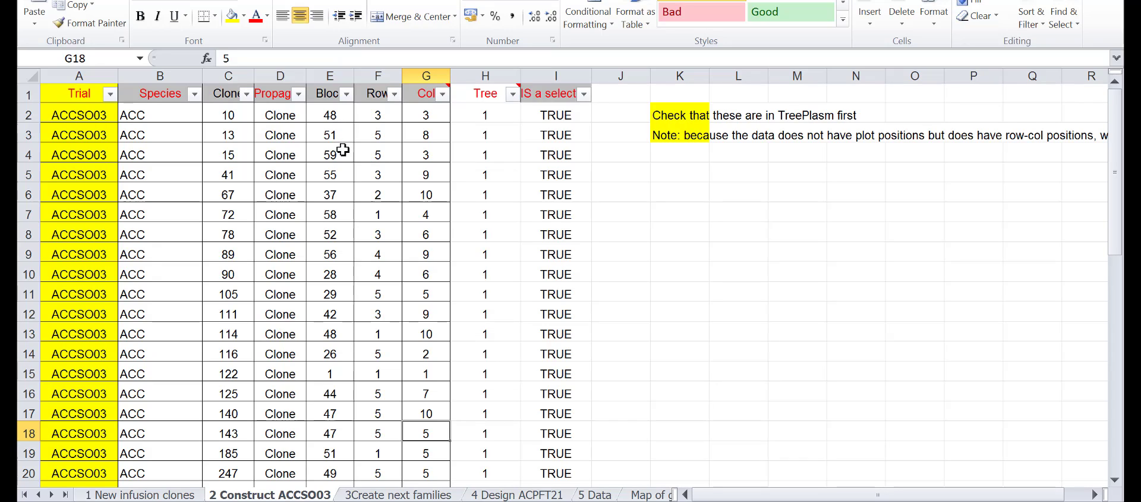
Examine the Seedlot, Propagule, Source, Block, Row, column and Tree columns on the 3Create next families sheet.
left_click(381, 494)
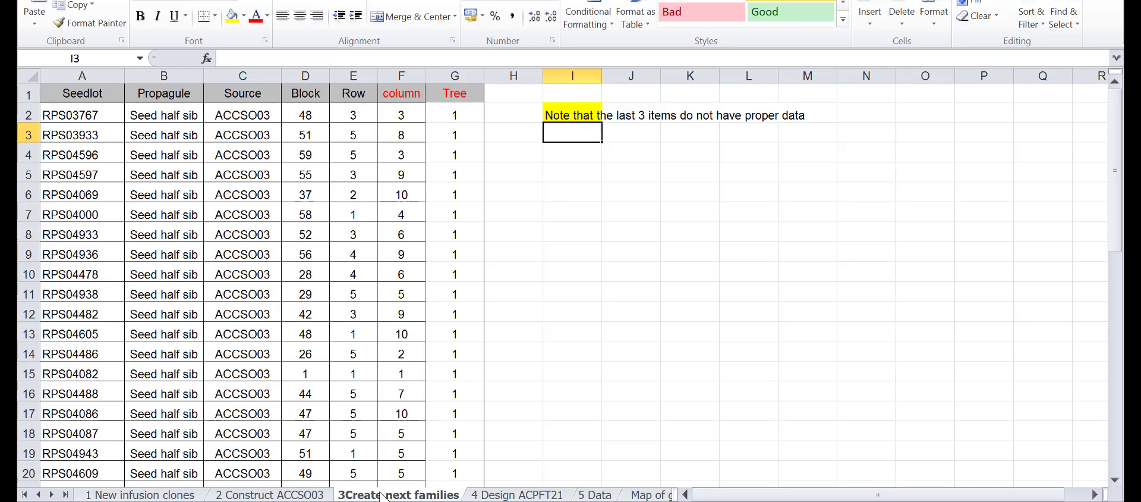
left_click(82, 75)
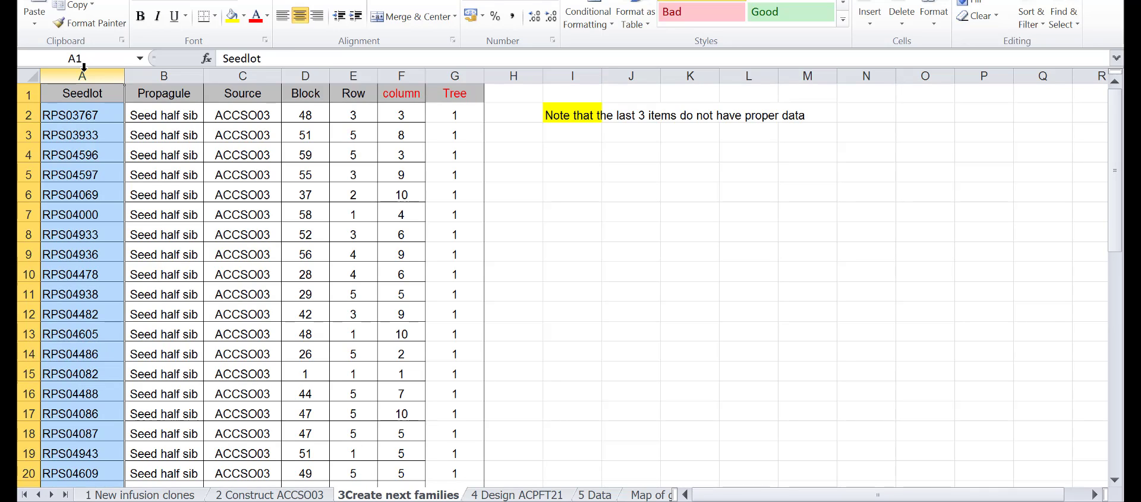
left_click(188, 71)
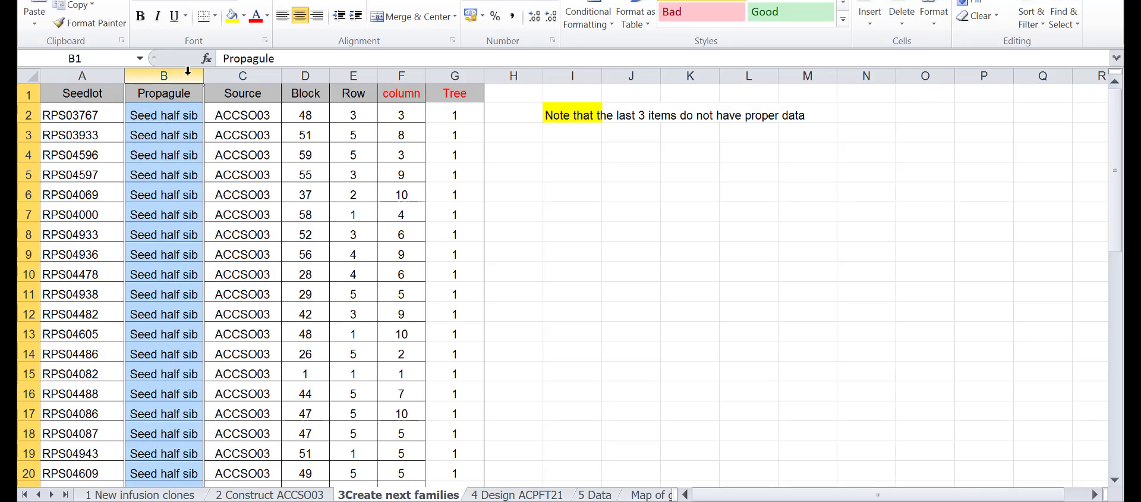
left_click(244, 70)
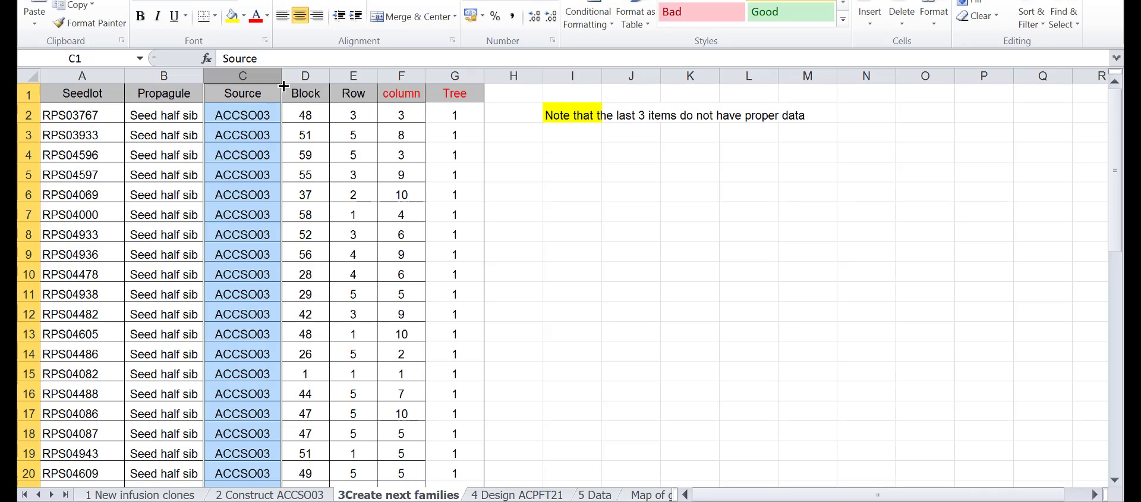
left_click(312, 67)
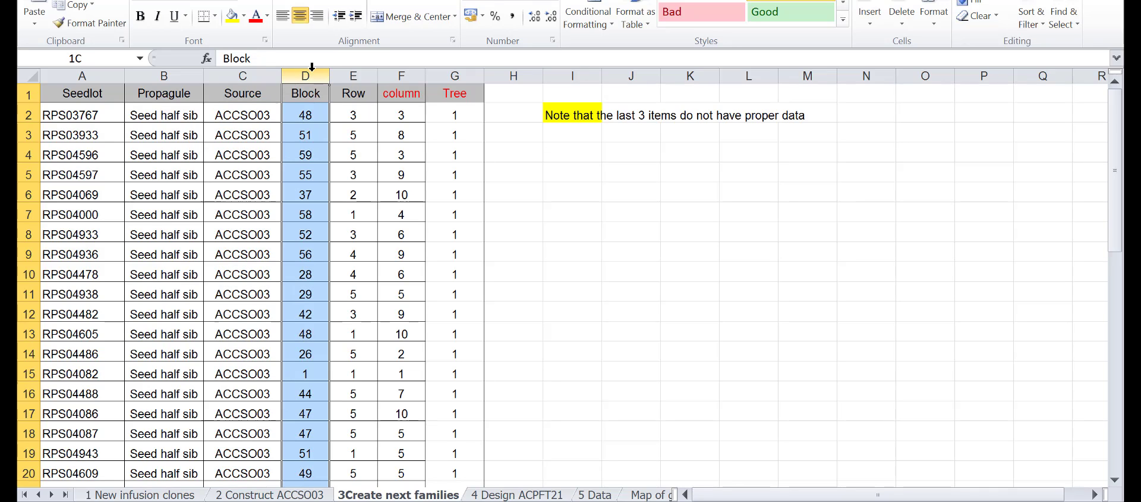
left_click(362, 71)
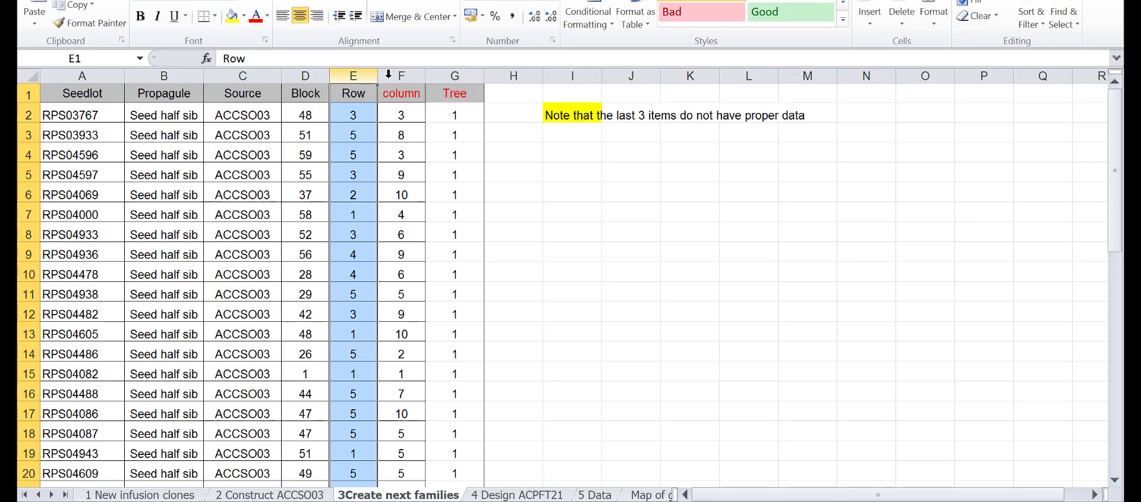
left_click(408, 72)
left_click(455, 76)
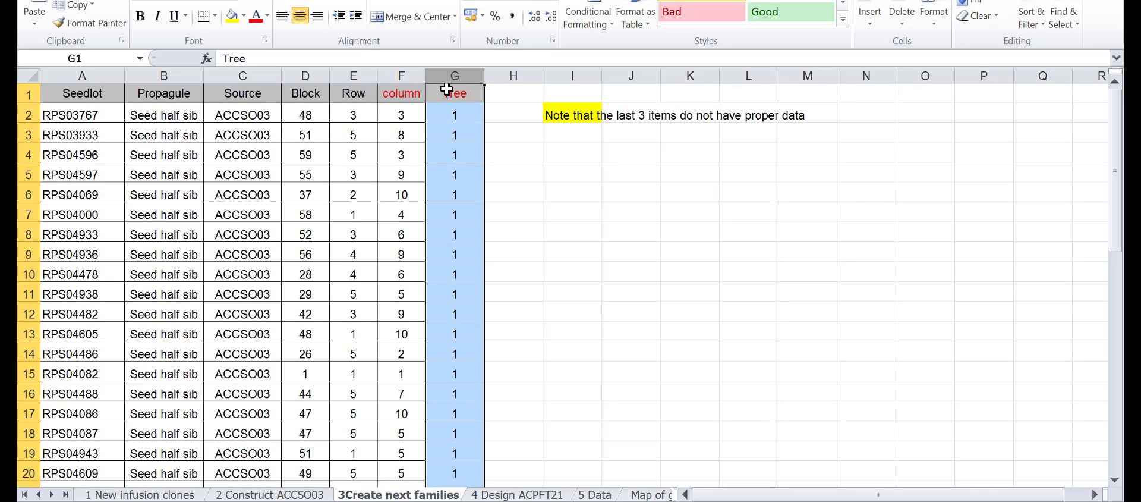
Check the last three seedlot rows of the sheet and recheck the column and Tree headers.
scroll(394, 167, "down", 13)
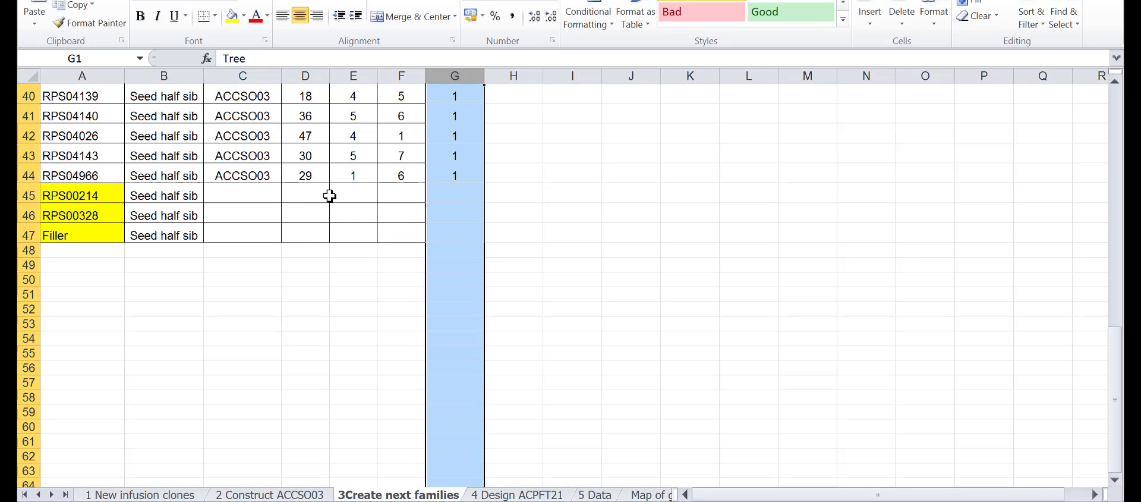
scroll(453, 400, "up", 13)
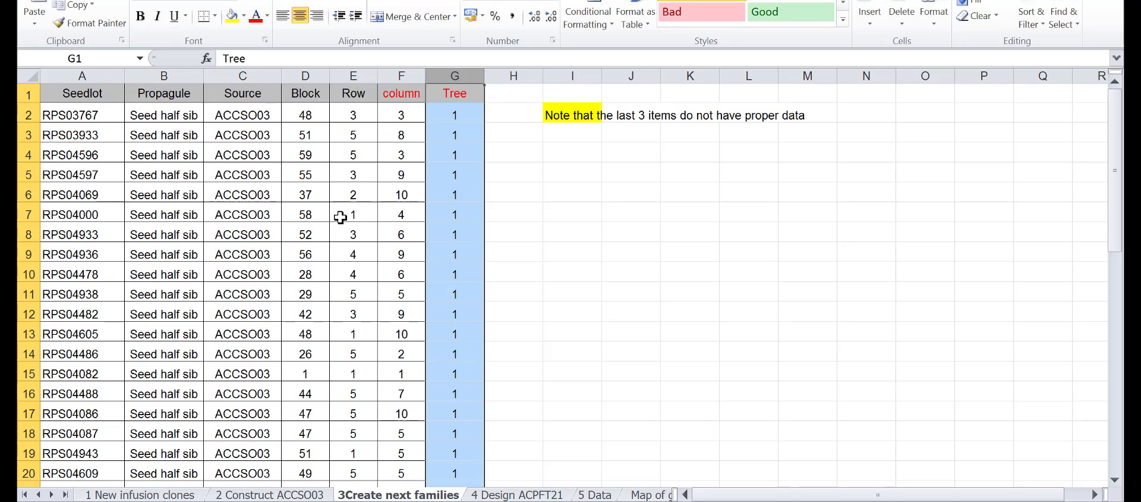
left_click(406, 98)
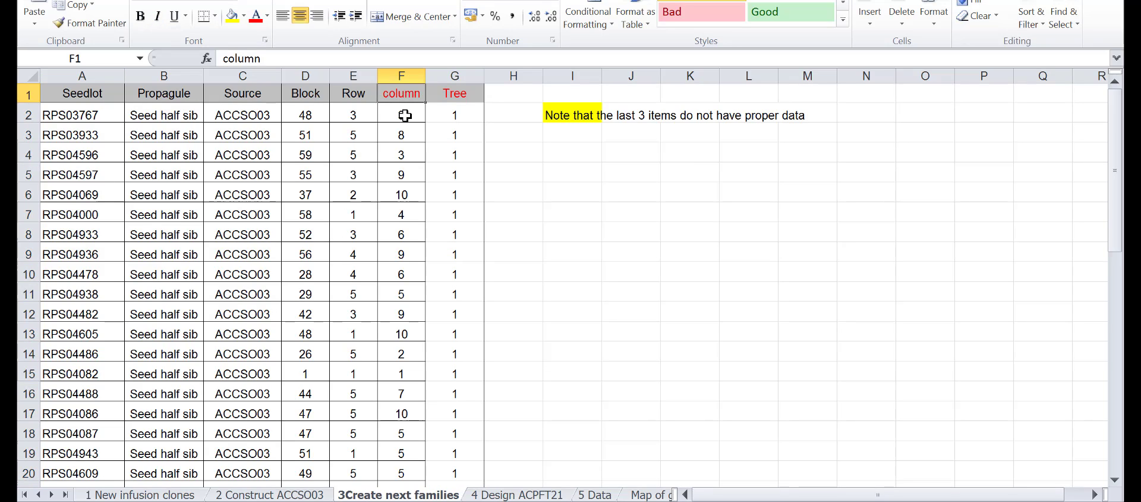
left_click(456, 94)
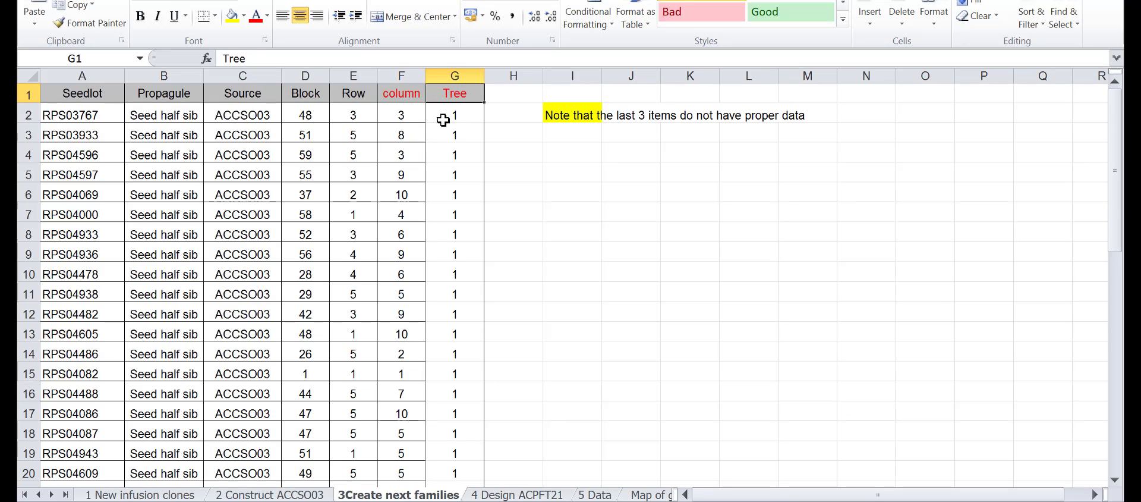
Switch to TreePlasm and start an Infusion Germplasms and Germplasm pedigrees upload with the description "ACCSO03 families".
key("alt+Tab")
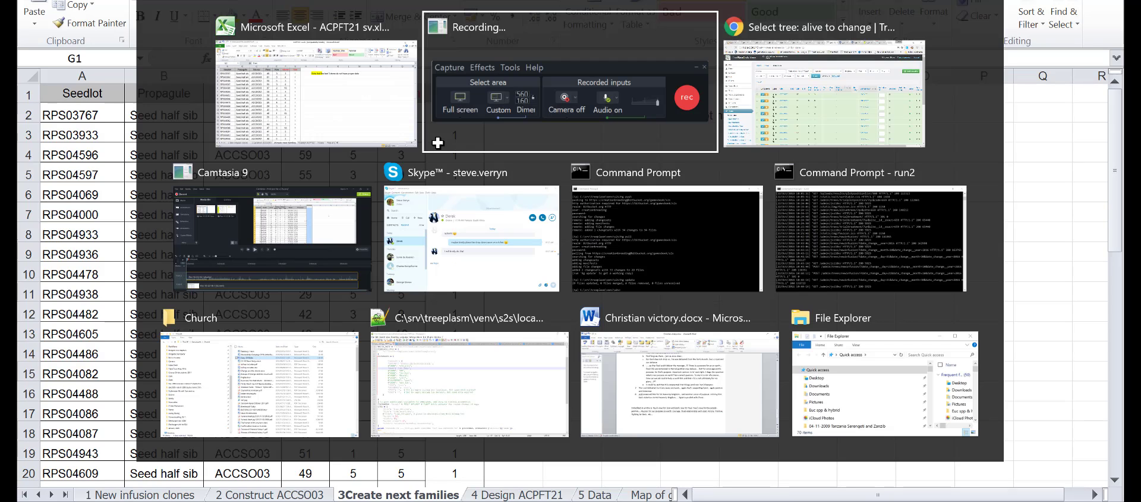
key("alt+Tab")
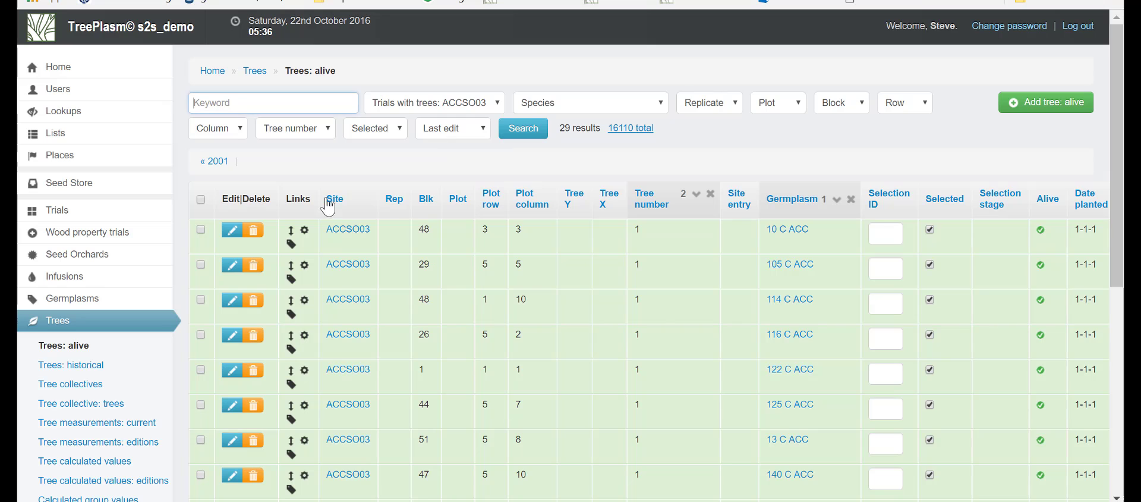
scroll(161, 286, "down", 6)
mouse_move(121, 311)
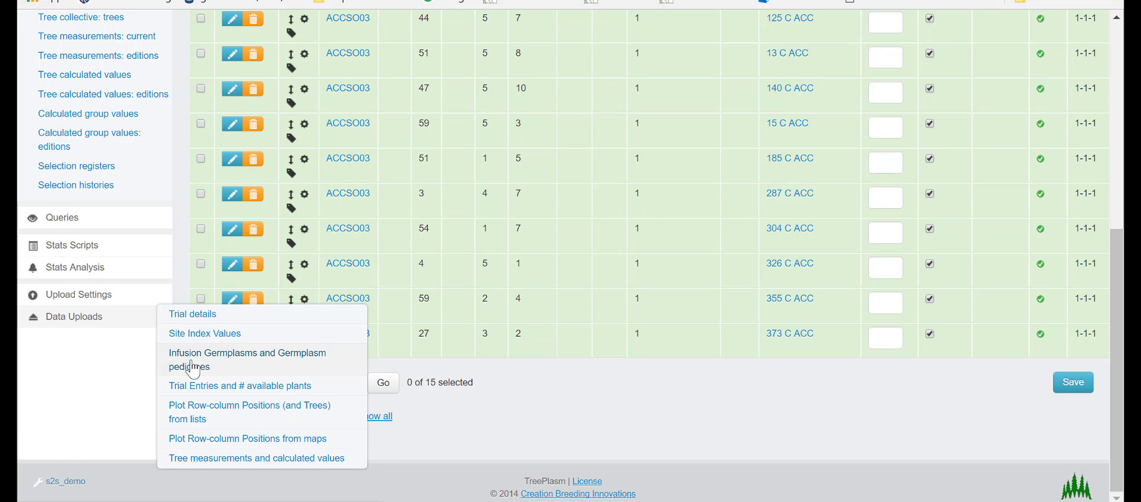
left_click(194, 368)
left_click(264, 197)
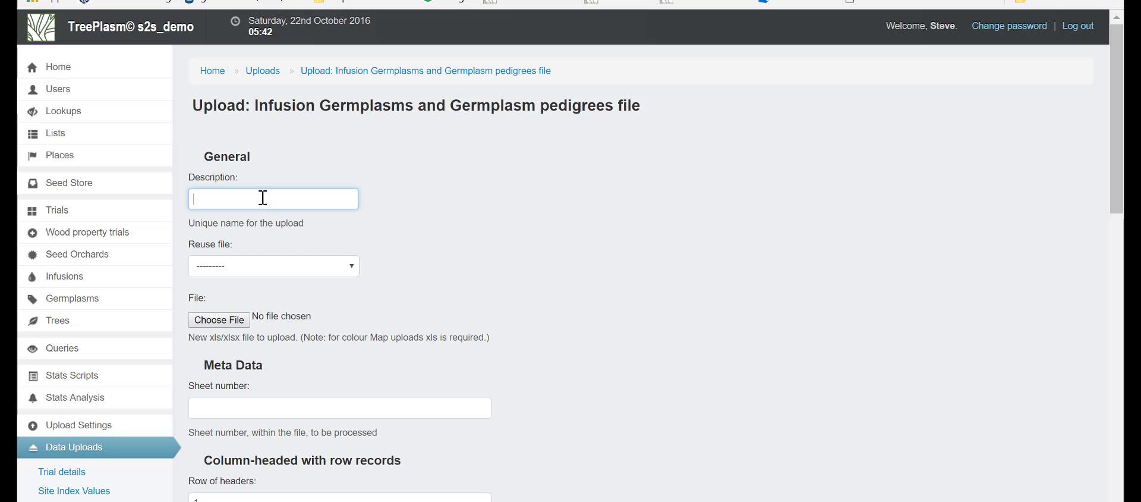
type("ACCSO")
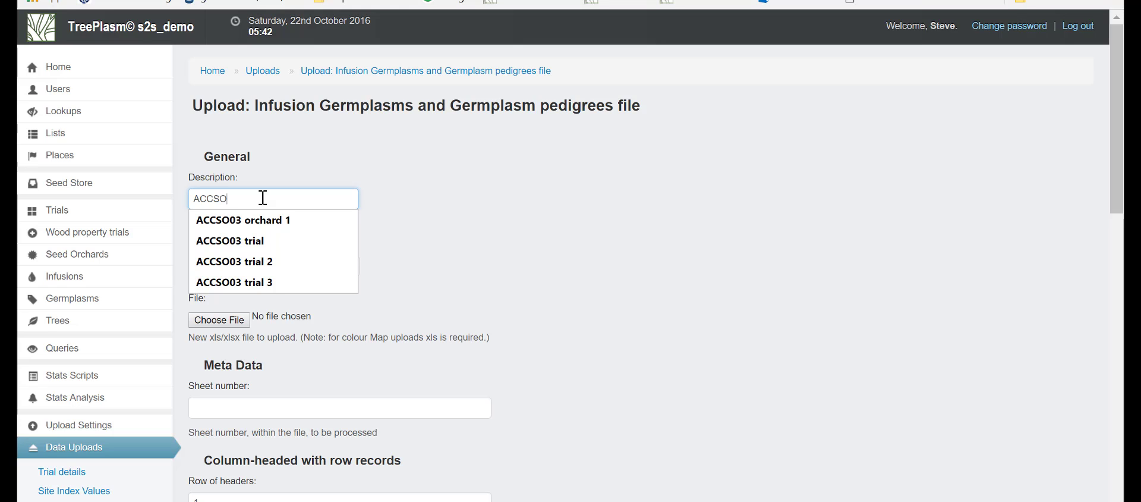
type("03 se")
key("BackSpace")
type("famili")
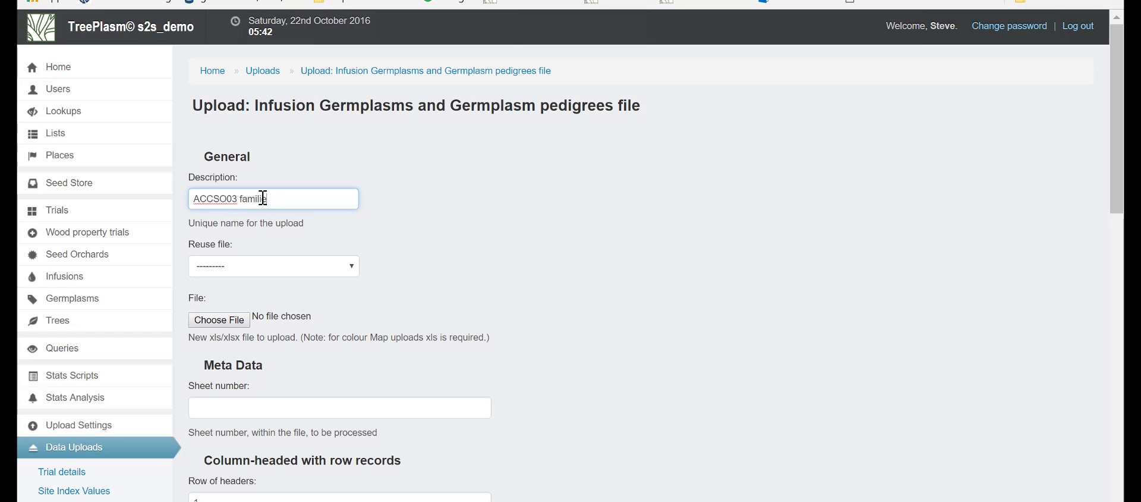
Reuse the file ACPFT21 sv_20161022051659.xls with sheet number 3 and continue to the upload details.
left_click(263, 267)
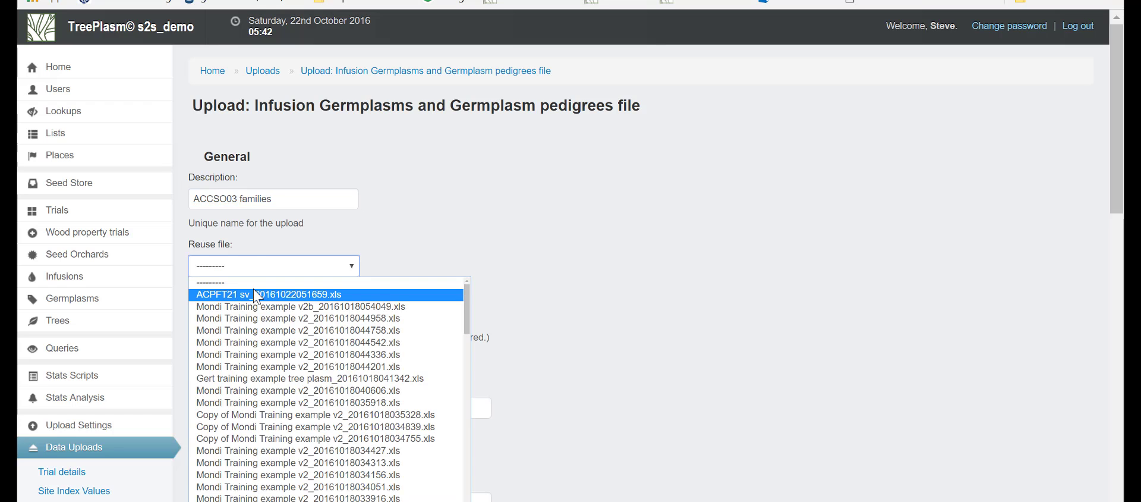
left_click(259, 298)
left_click(228, 407)
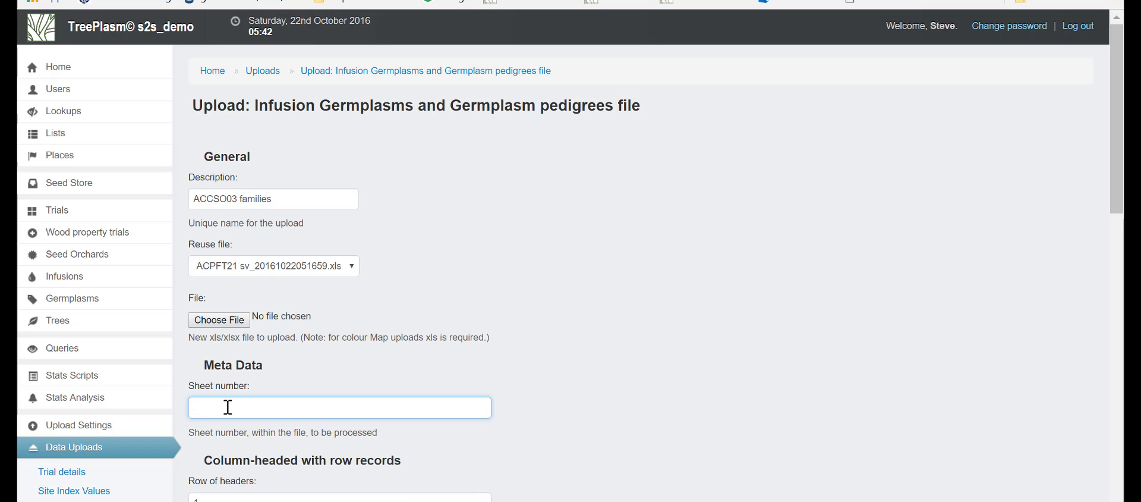
type("3")
key("alt+Tab")
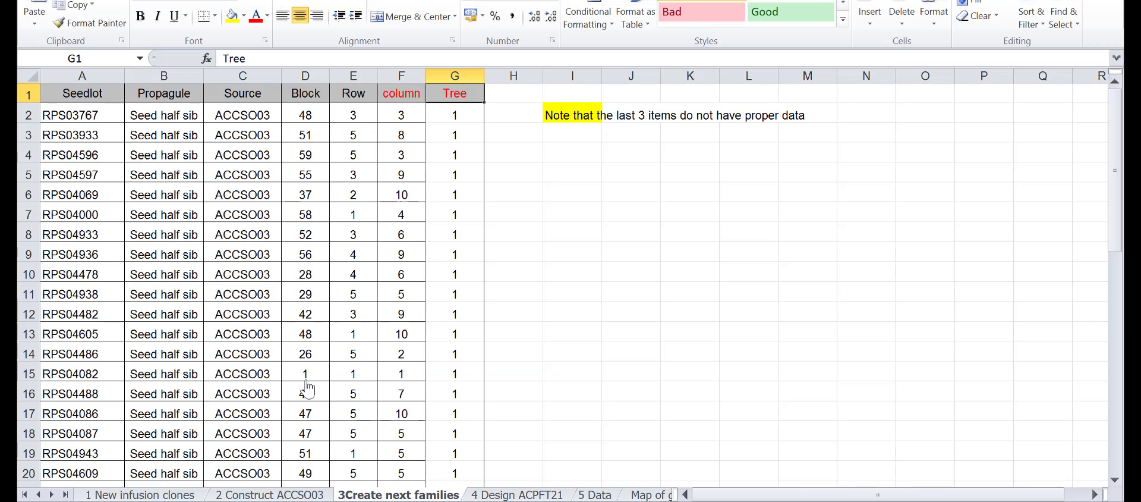
key("alt+Tab")
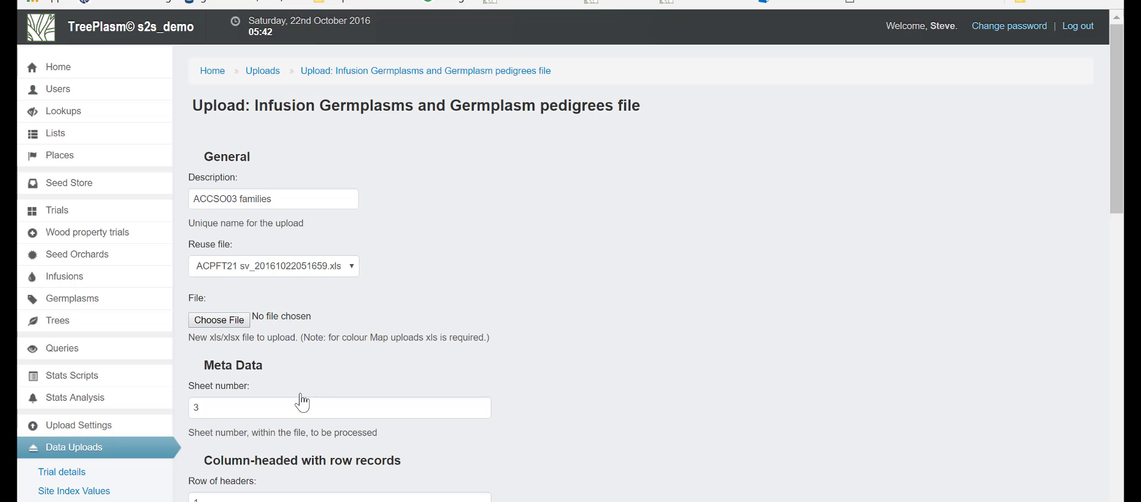
scroll(295, 434, "down", 10)
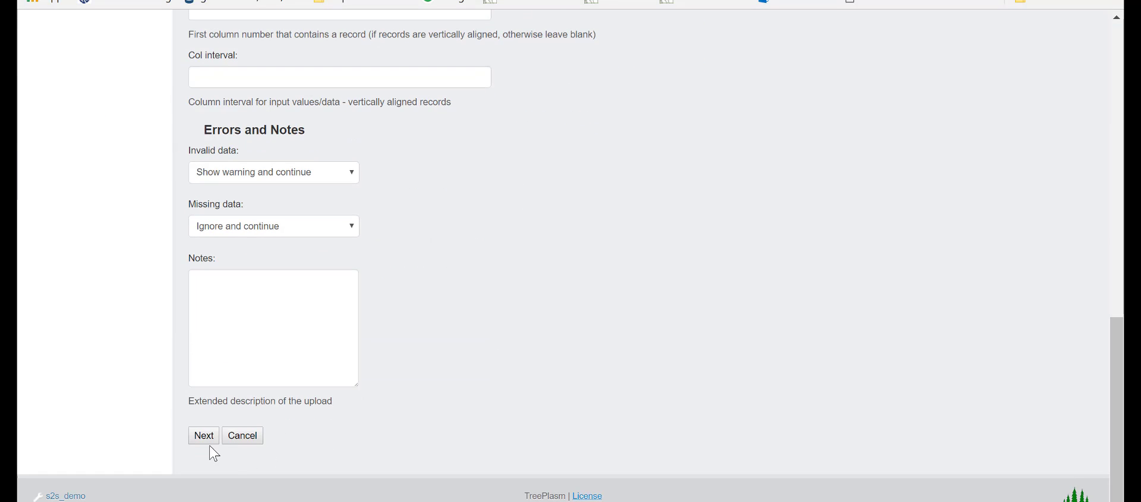
left_click(204, 437)
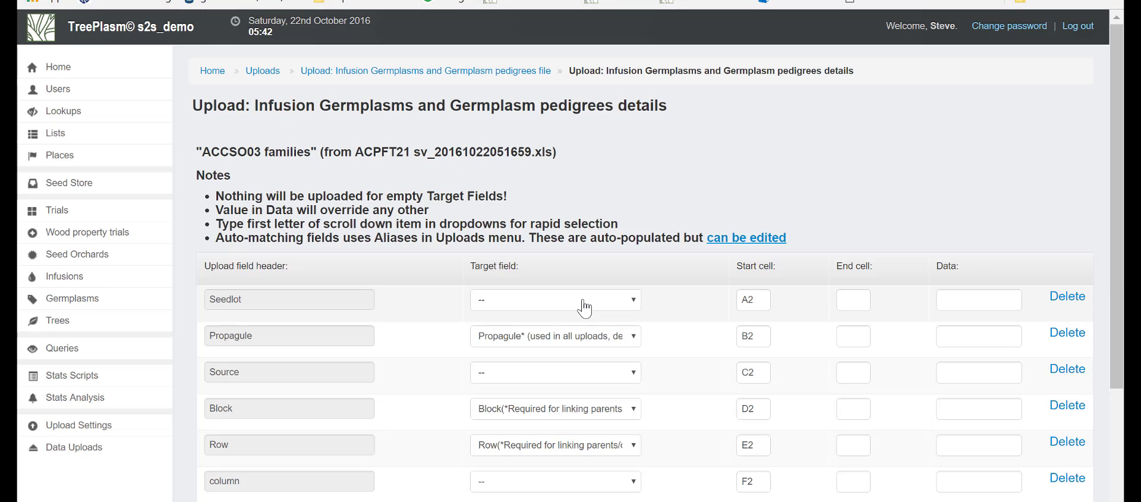
Map the Seedlot header to the Germplasm Name/no. target field and the Source header to Site Name.
left_click(585, 304)
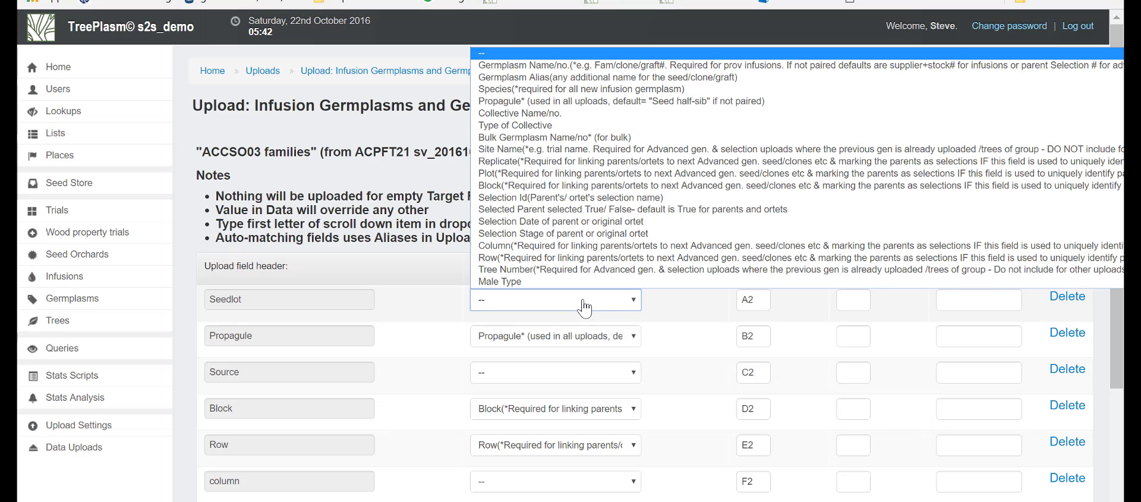
left_click(589, 69)
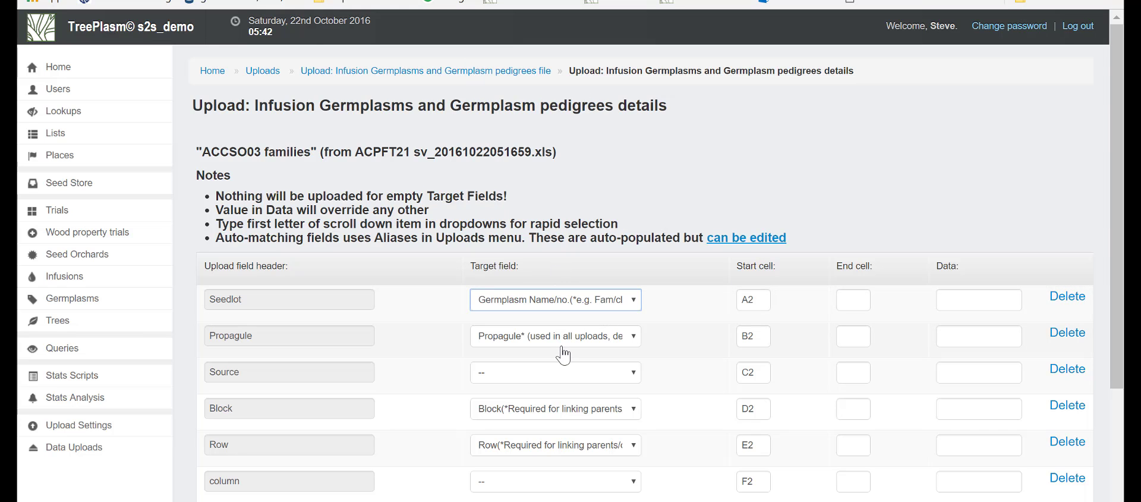
left_click(552, 374)
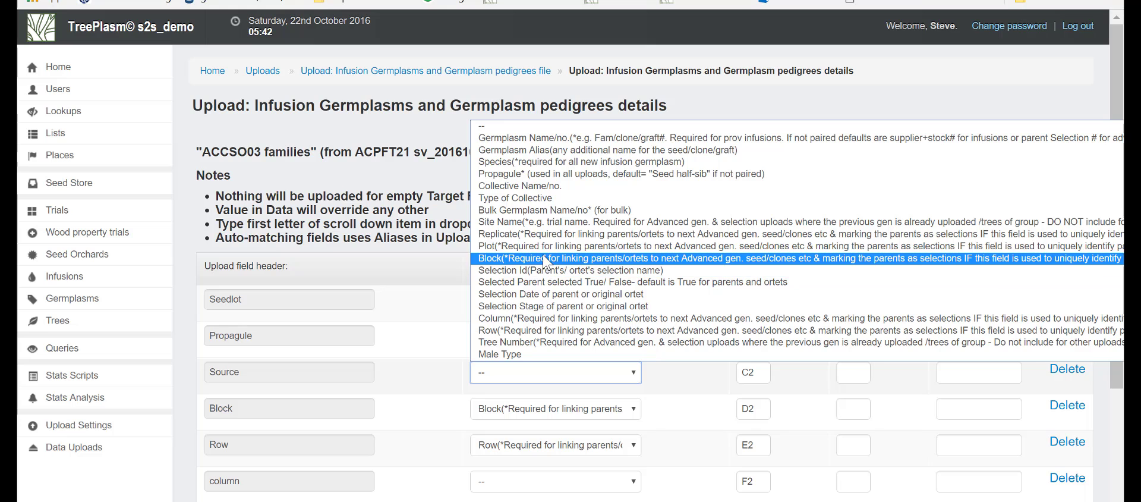
left_click(544, 222)
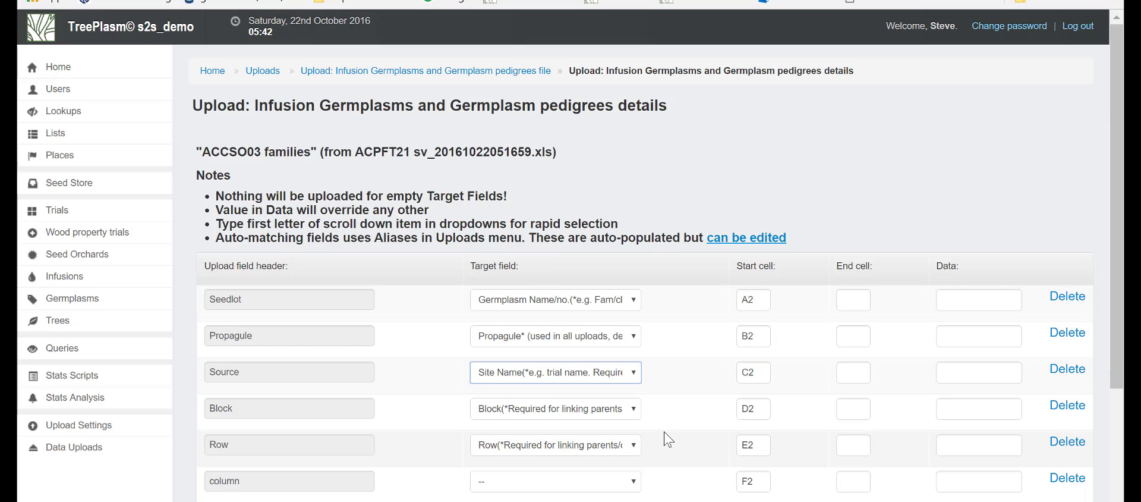
Map the column header to the Column target field and run the germplasm upload.
scroll(668, 440, "down", 2)
scroll(668, 440, "down", 2)
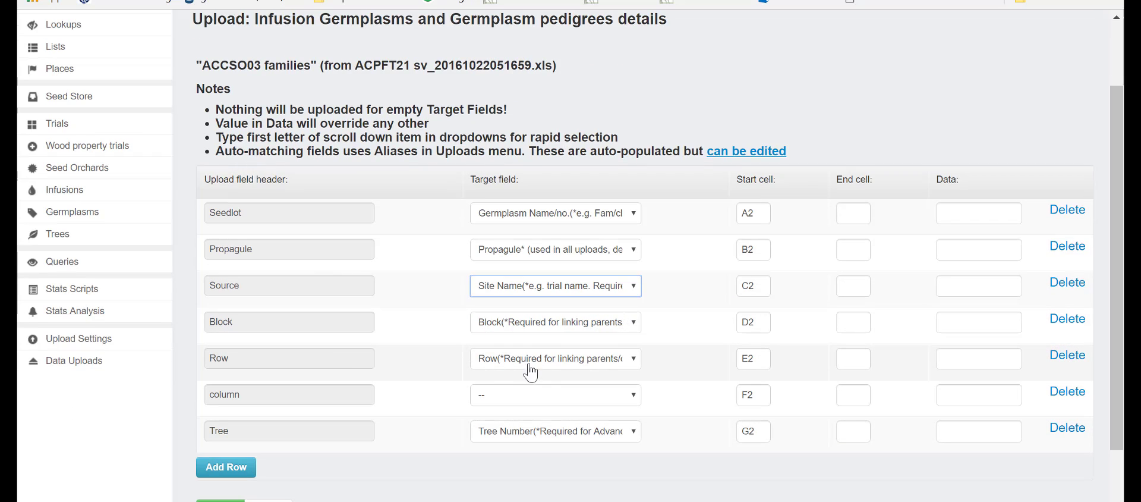
left_click(497, 397)
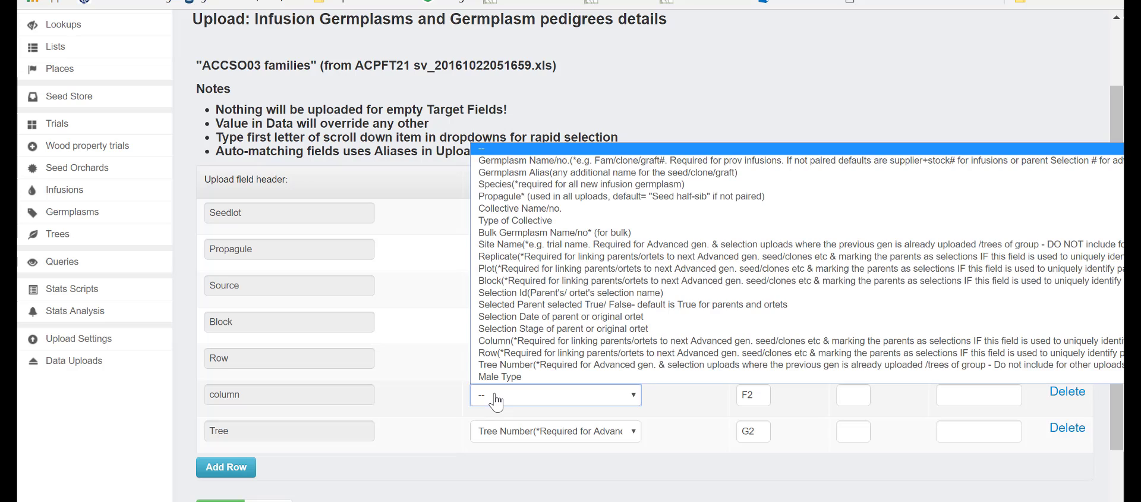
left_click(511, 343)
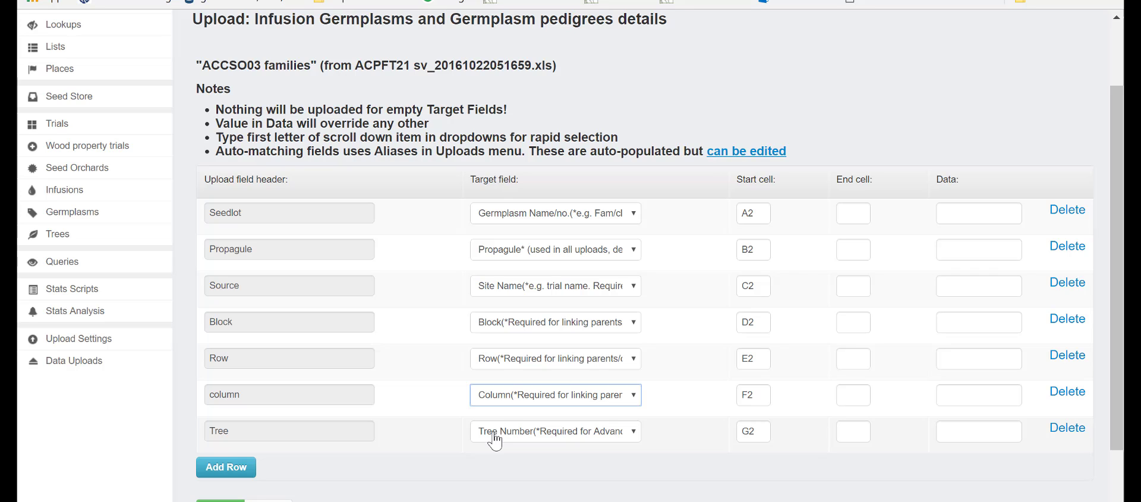
scroll(481, 455, "down", 2)
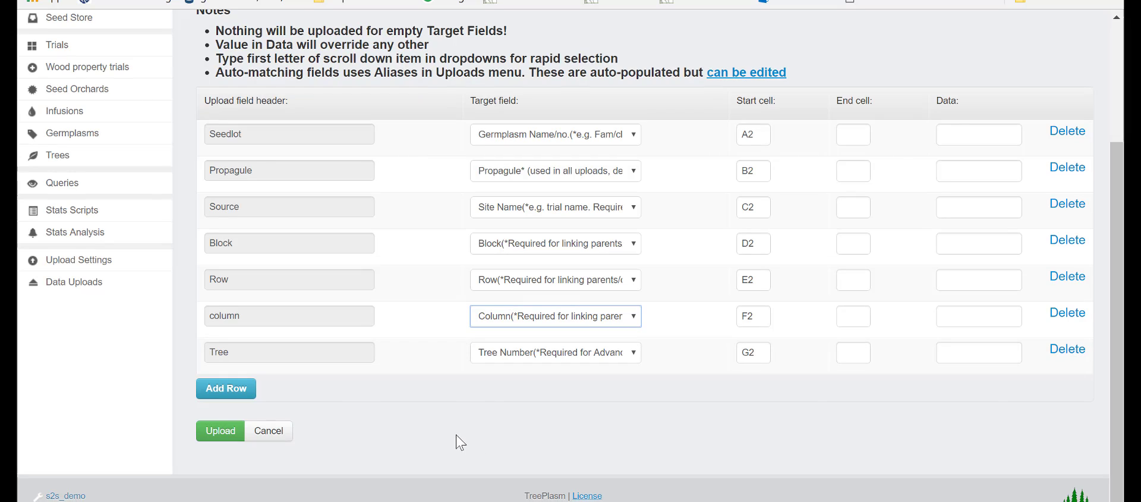
left_click(215, 440)
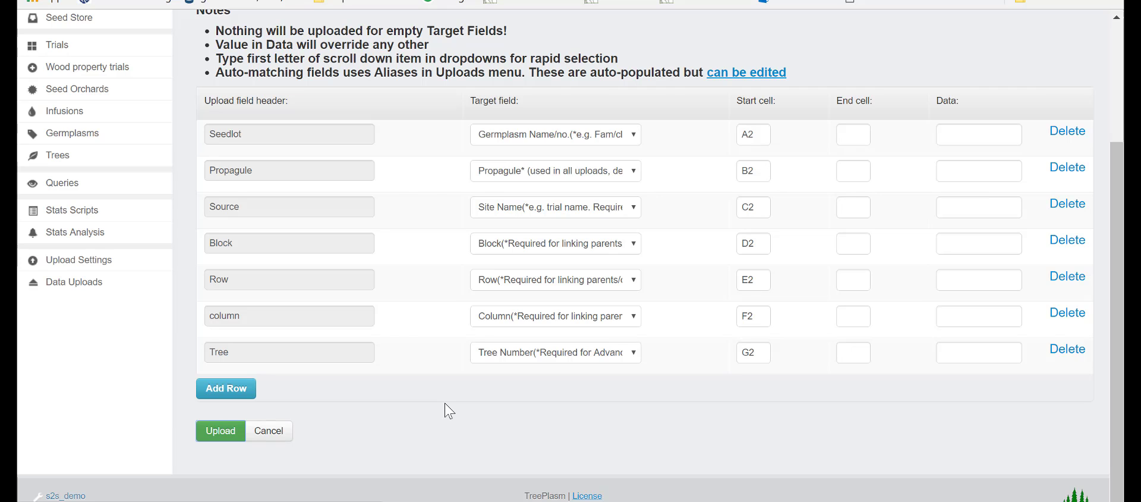
Compare the upload log's line messages with rows 45 to 47 of the Excel 3Create next families sheet and return to TreePlasm.
scroll(458, 419, "down", 3)
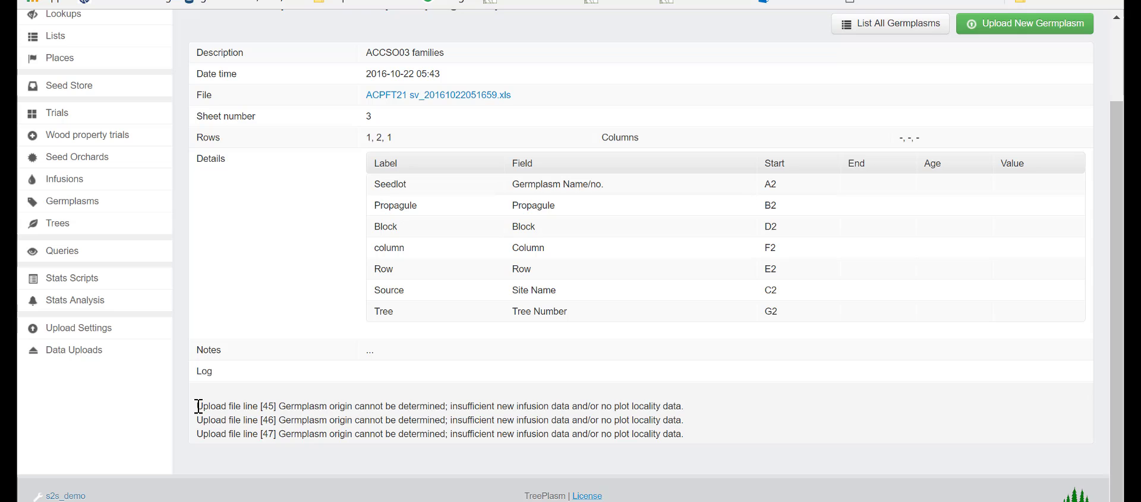
left_click_drag(198, 406, 677, 435)
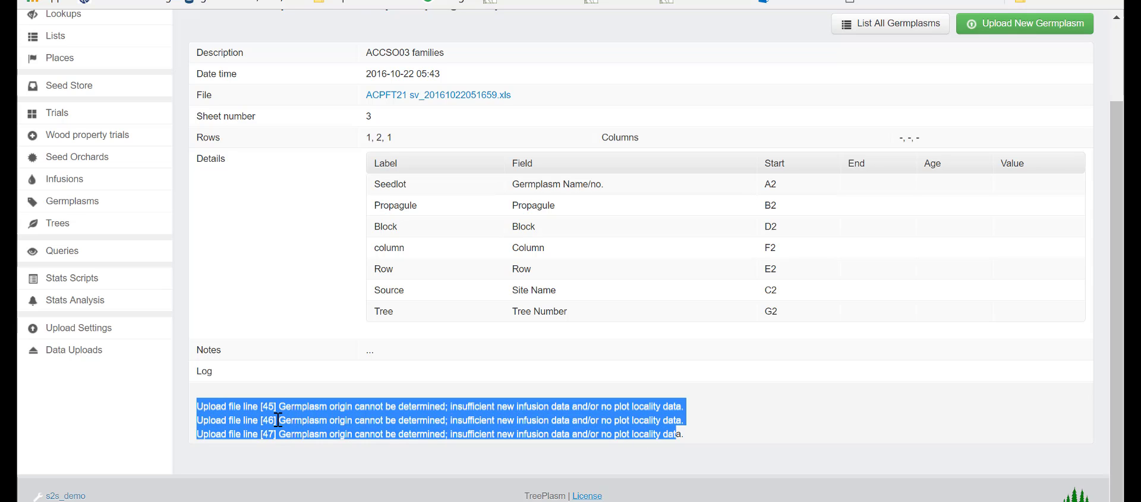
key("alt+Tab")
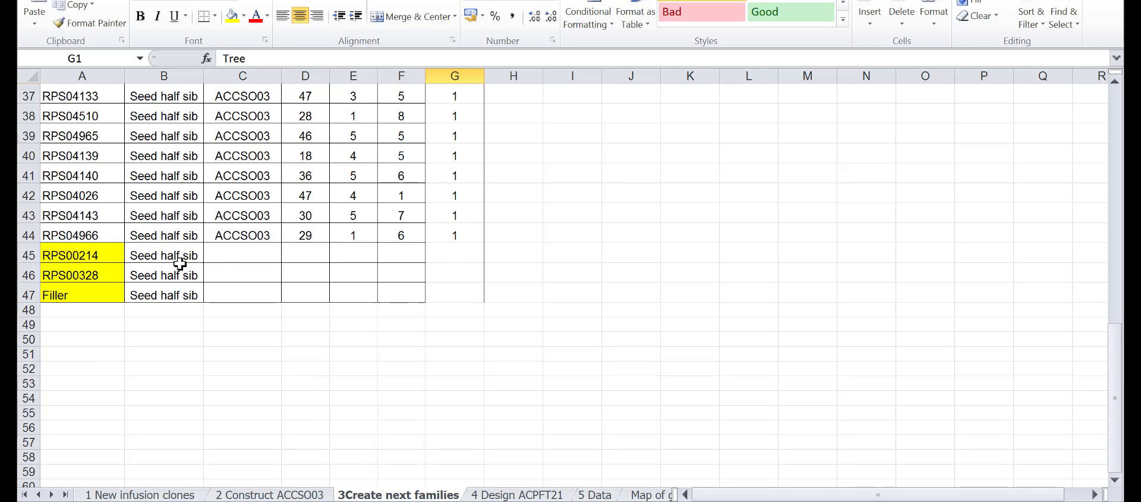
left_click_drag(26, 254, 26, 275)
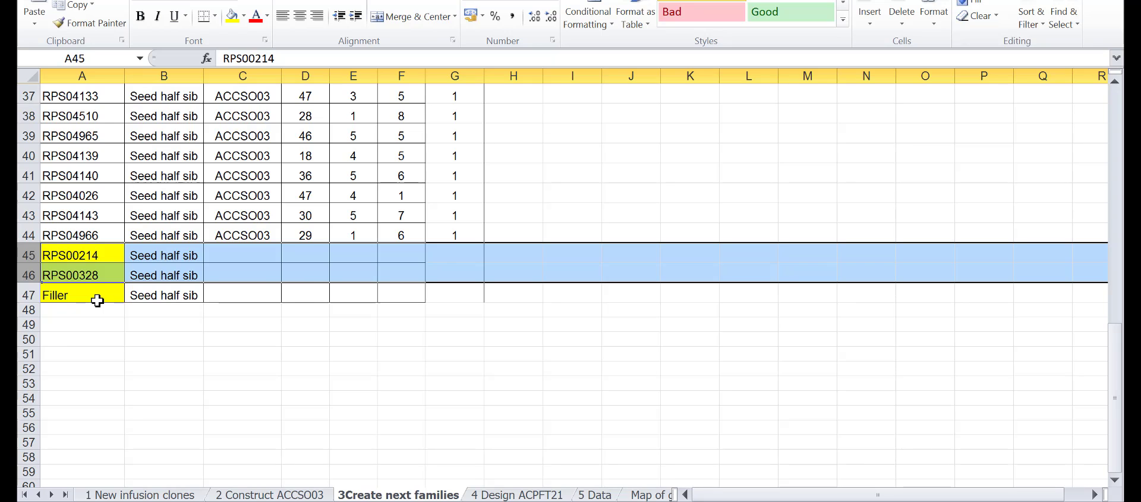
key("alt+Tab")
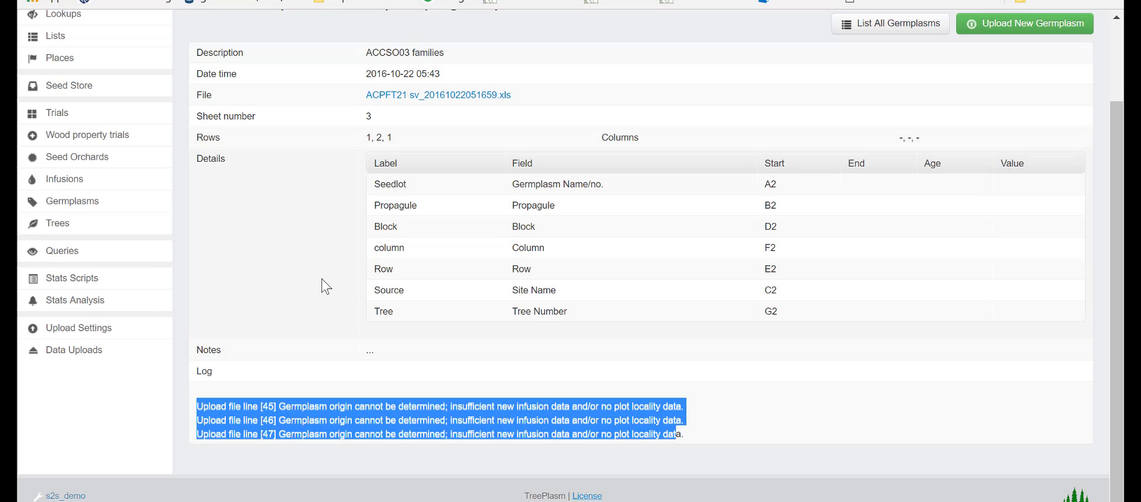
Filter the half-sib seed germplasms to those last edited today and review the listed families and their female trees.
mouse_move(89, 203)
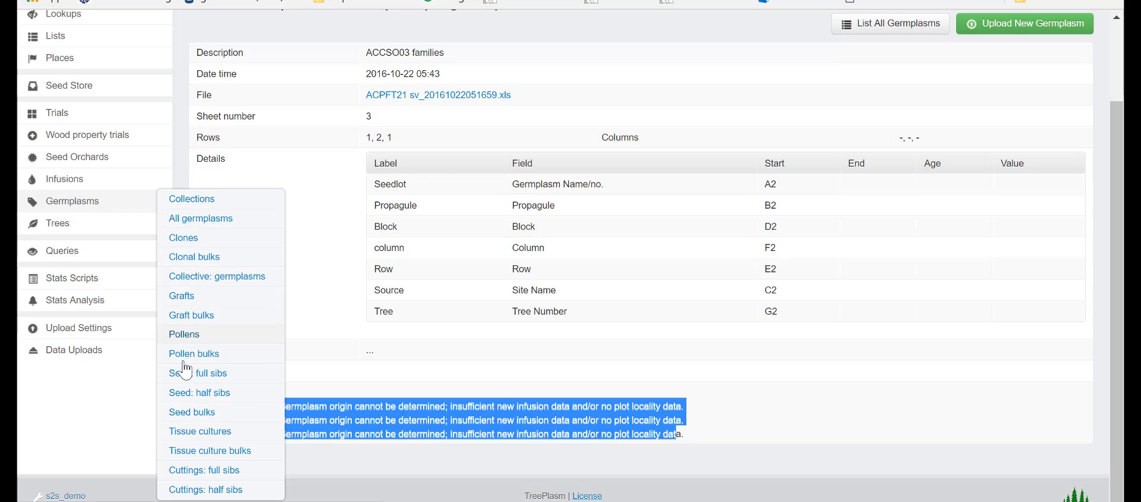
left_click(185, 393)
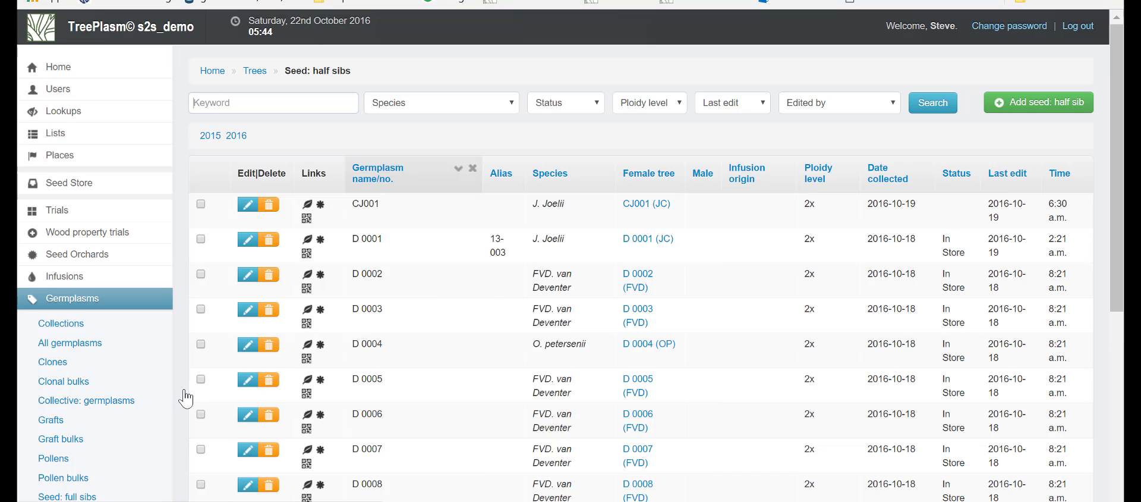
left_click(737, 106)
left_click(735, 145)
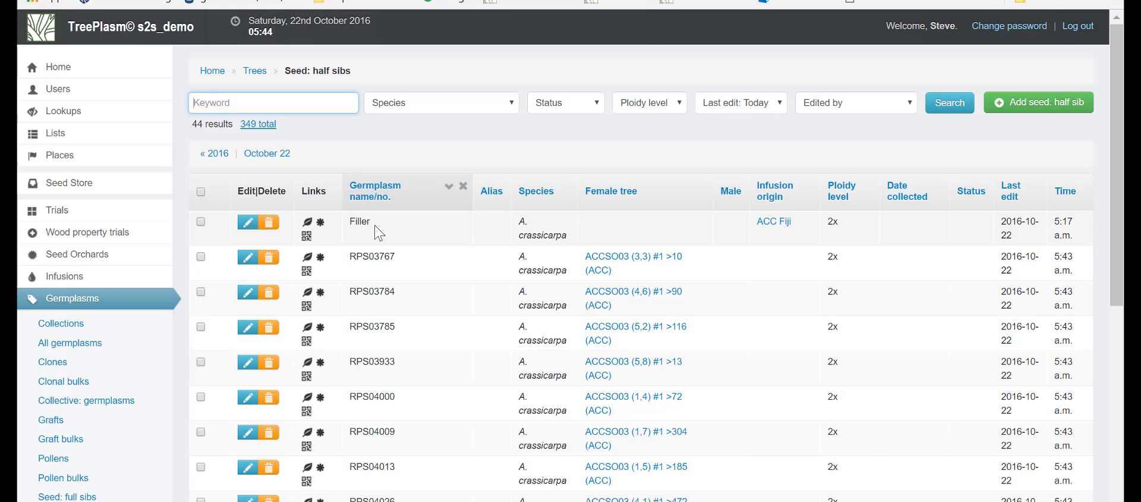
scroll(381, 276, "down", 6)
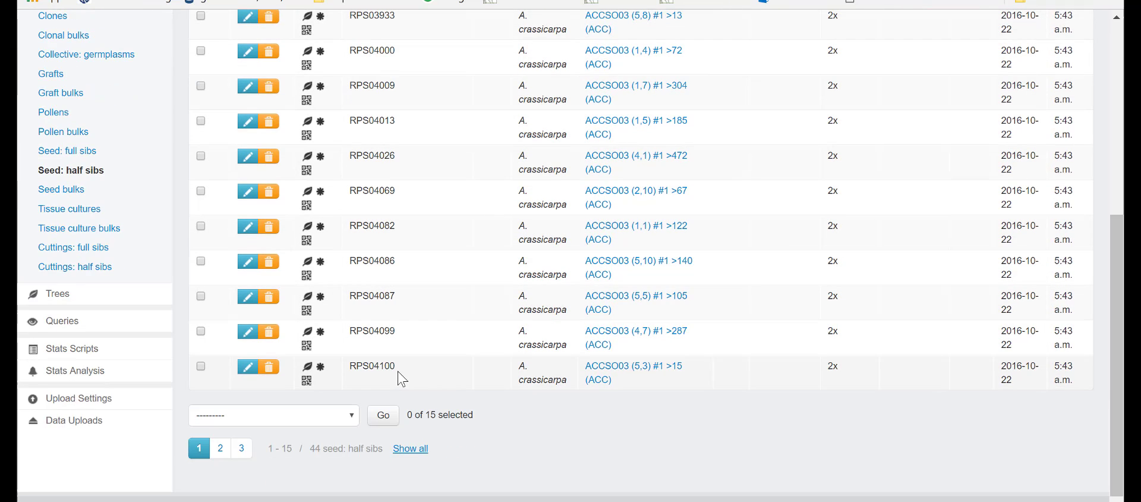
double_click(315, 448)
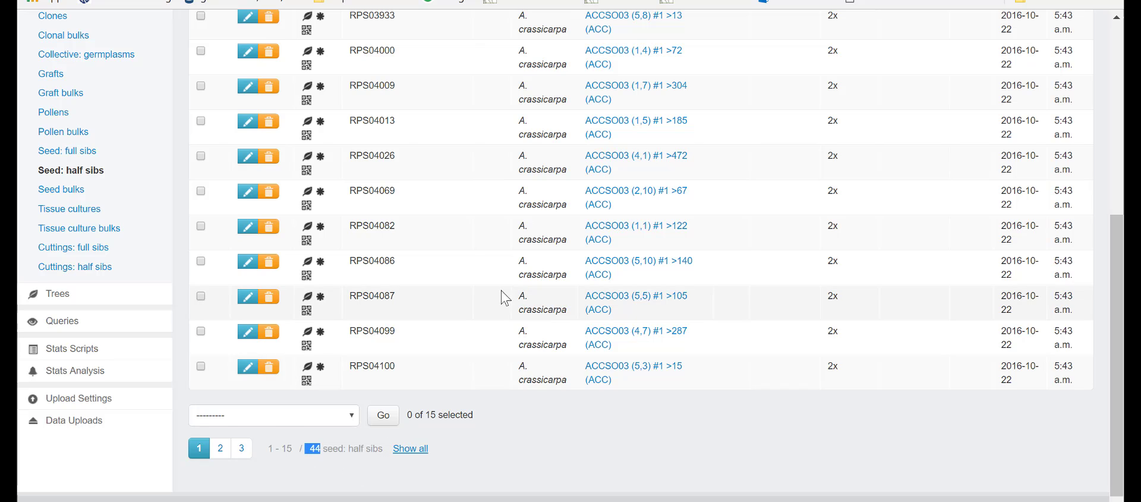
scroll(506, 298, "up", 4)
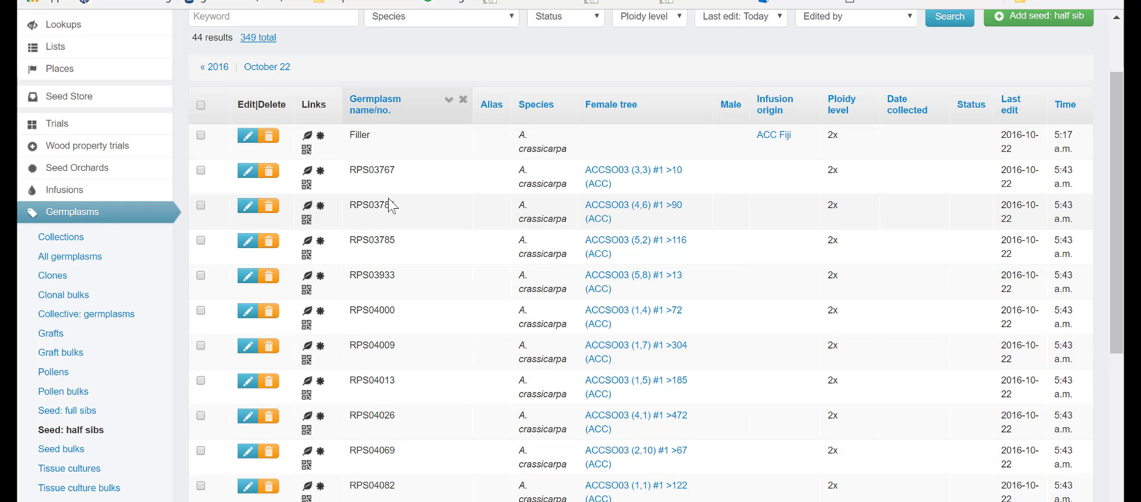
Recheck the last seedlot rows in the Excel workbook and open the infusion germplasms list in TreePlasm.
key("alt+Tab")
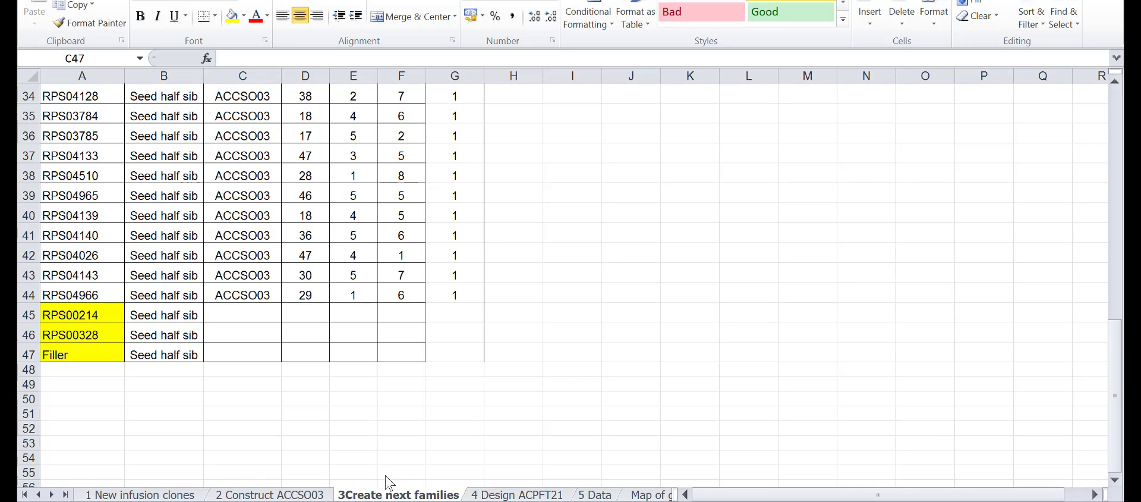
key("alt+Tab")
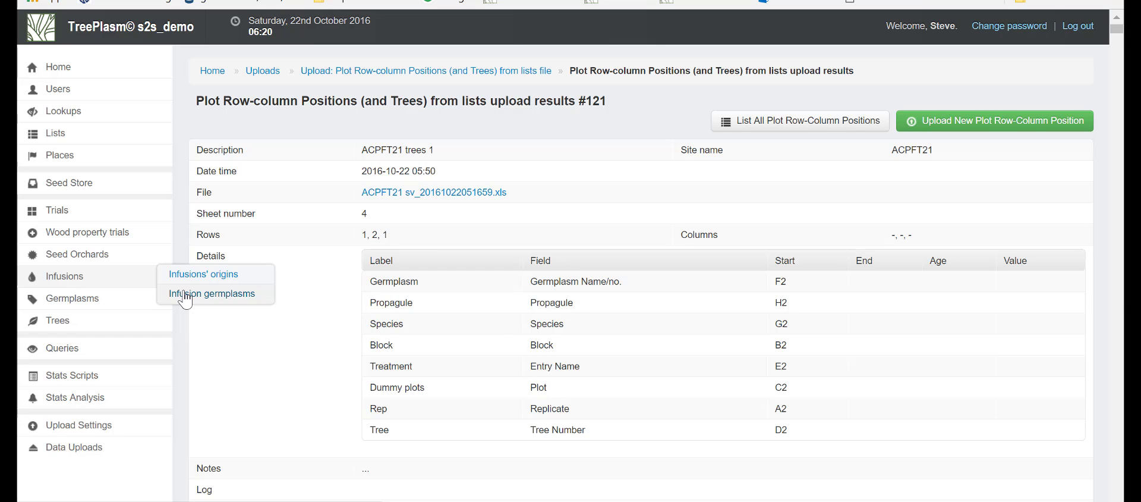
left_click(186, 296)
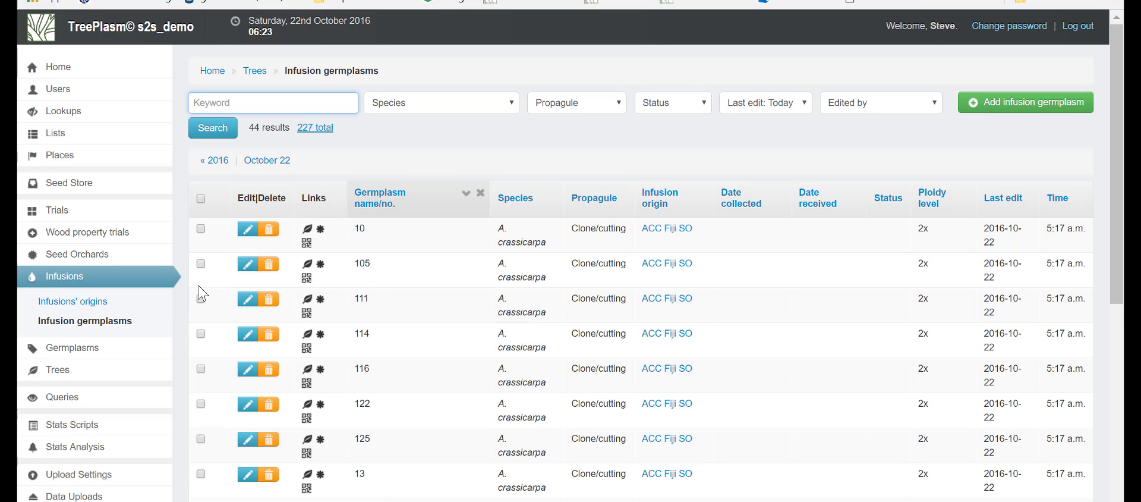
Start a new infusion germplasm and name it RPS00214, copied from cell A45 of the Excel 3Create next families sheet.
left_click(1003, 108)
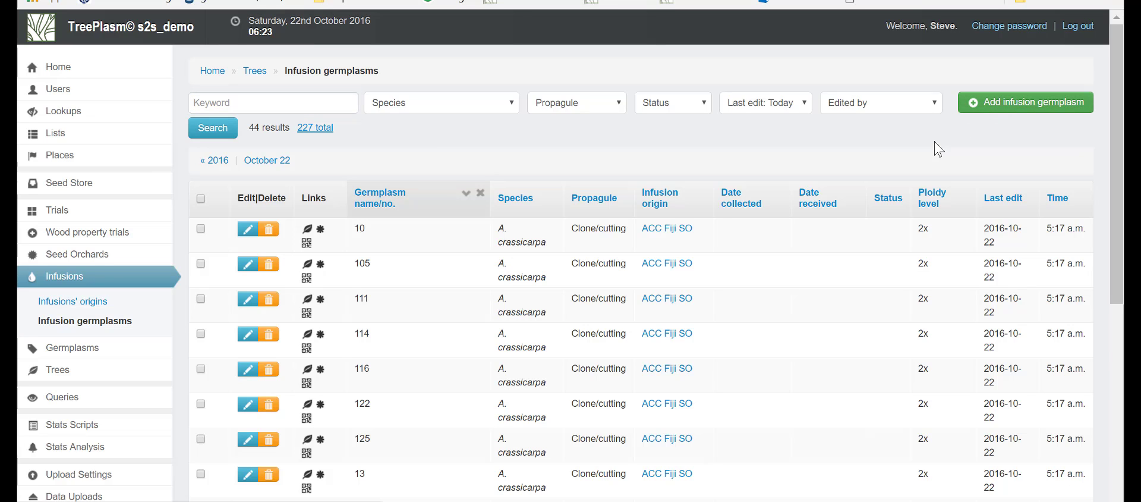
key("alt+Tab")
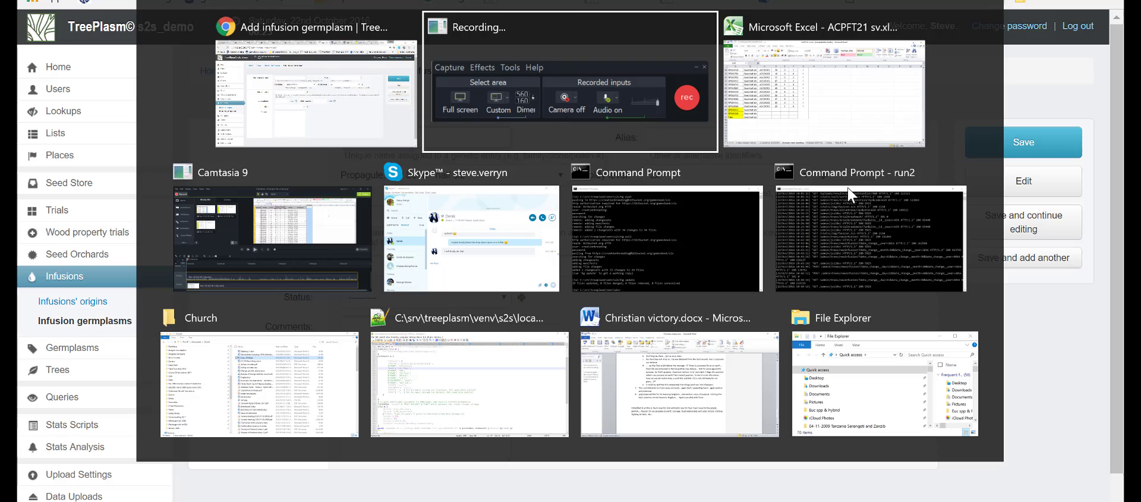
key("alt+Tab")
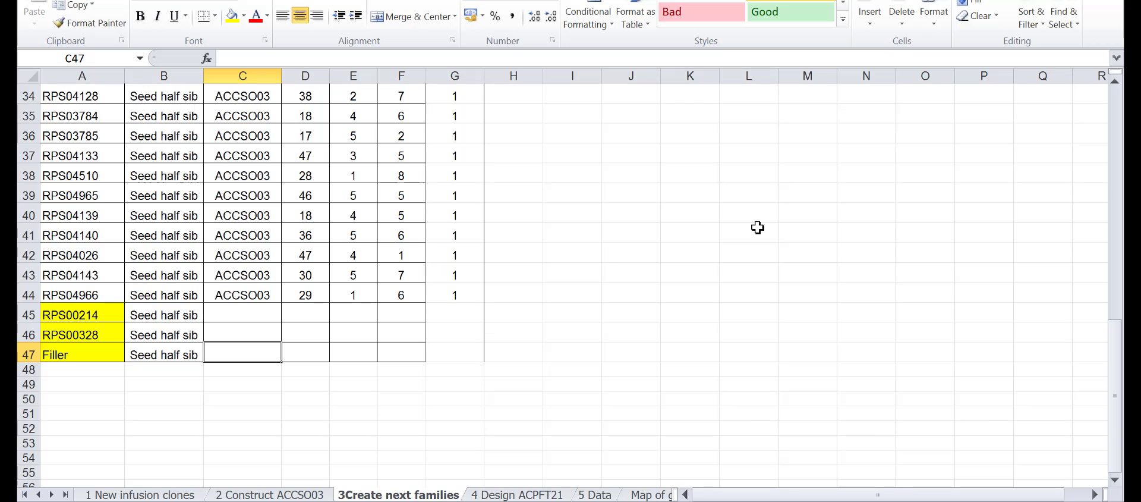
left_click(111, 329)
left_click(110, 315)
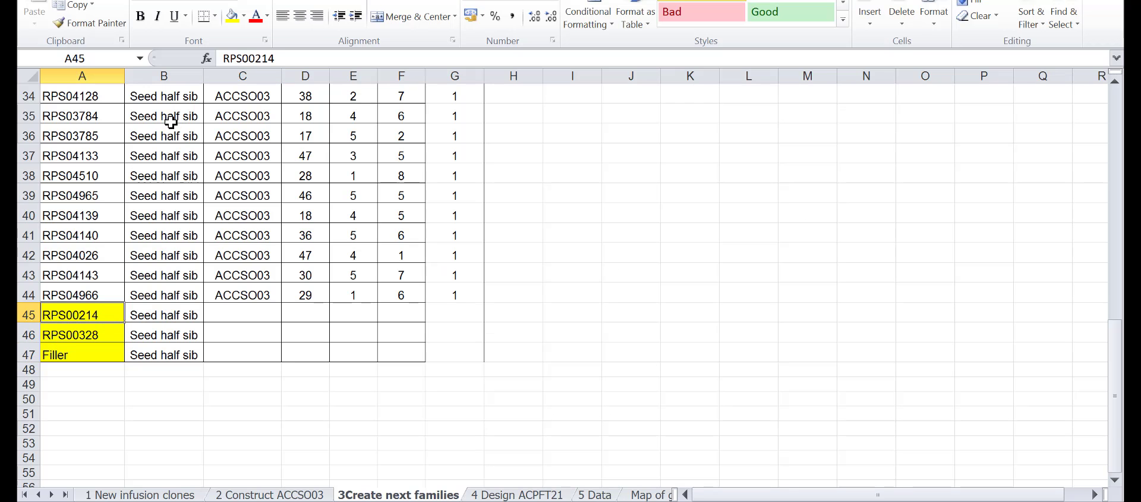
double_click(277, 57)
key("ctrl+c")
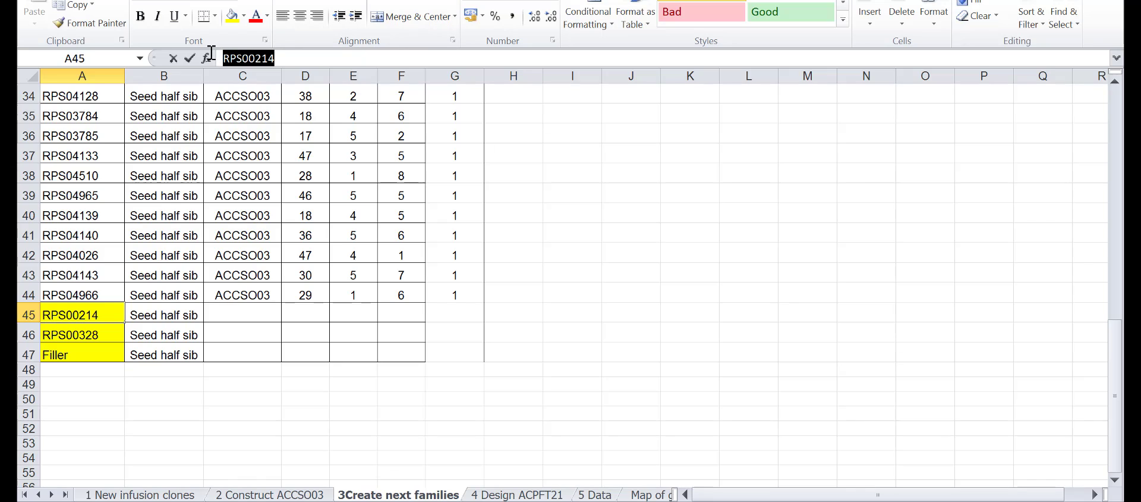
key("alt+Tab")
left_click(393, 136)
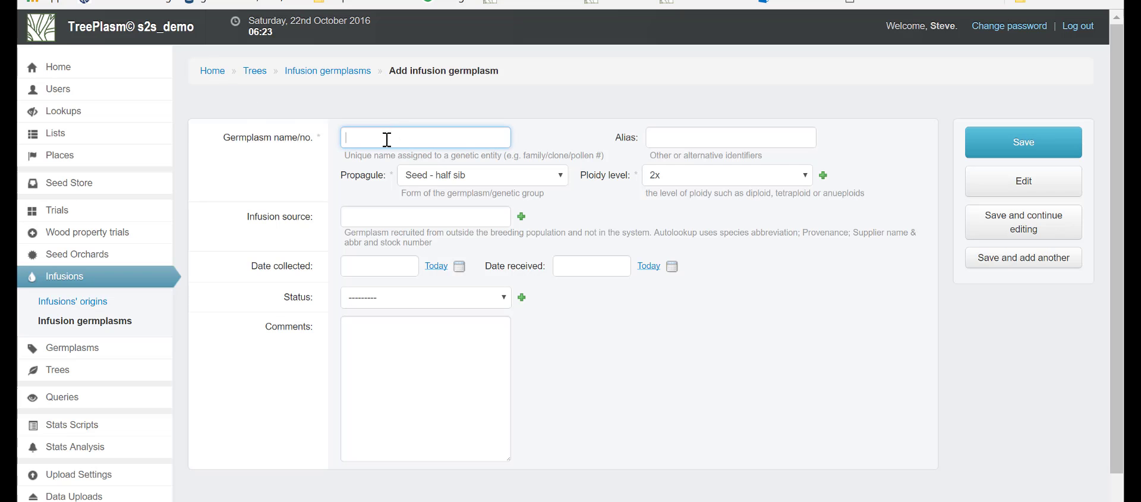
key("ctrl+v")
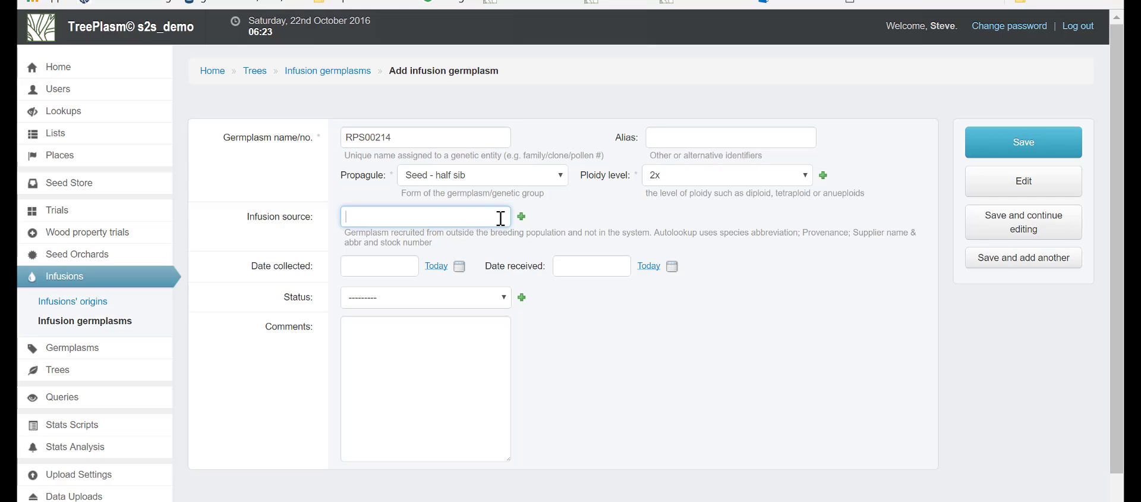
Create a new infusion origin for species A. crassicarpa, marked as having no known origin data, and save it.
left_click(522, 216)
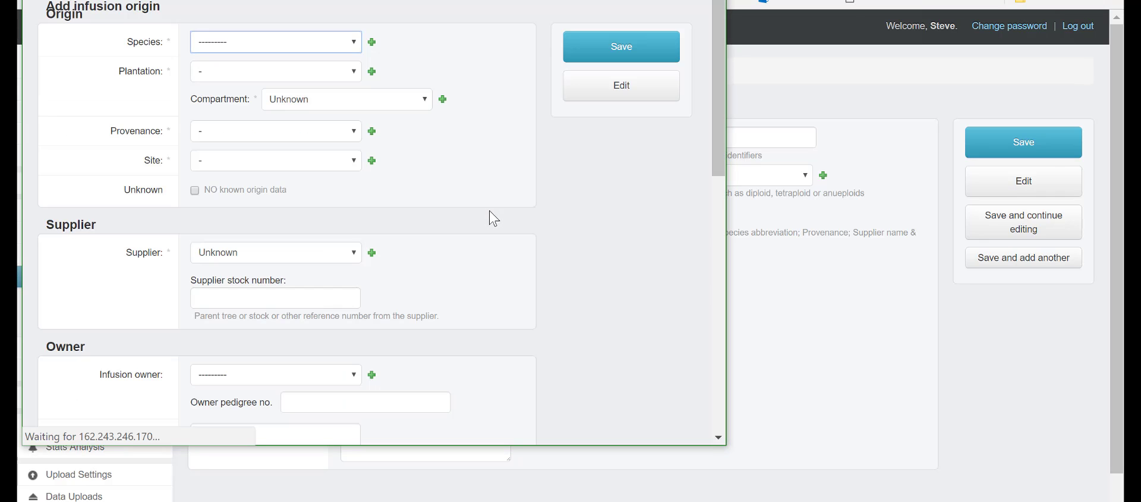
left_click(341, 54)
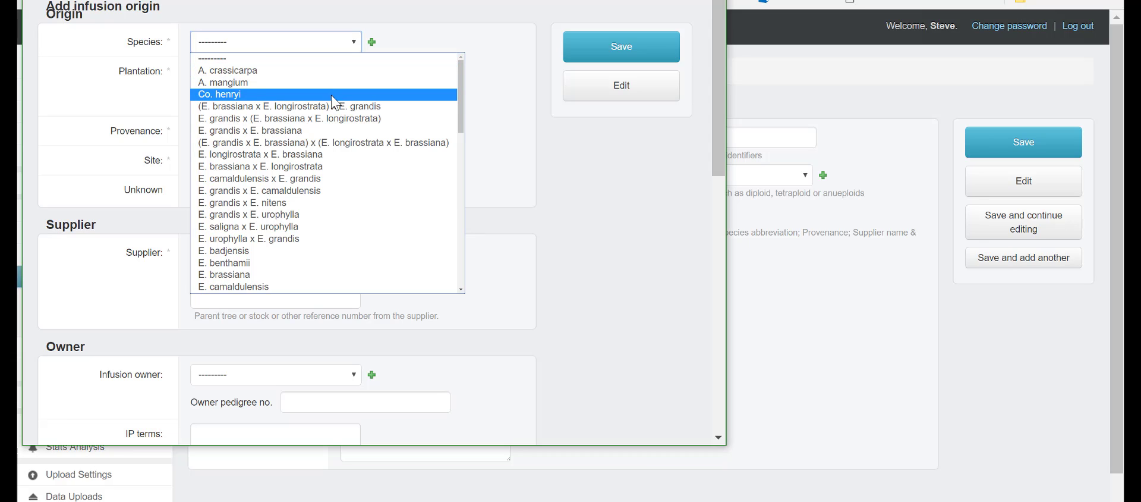
left_click(335, 71)
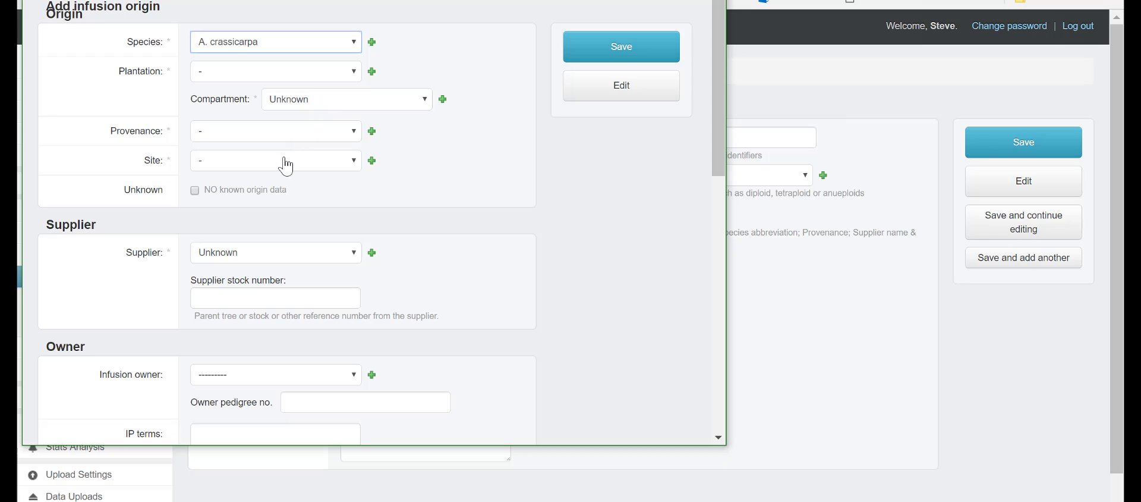
left_click(199, 201)
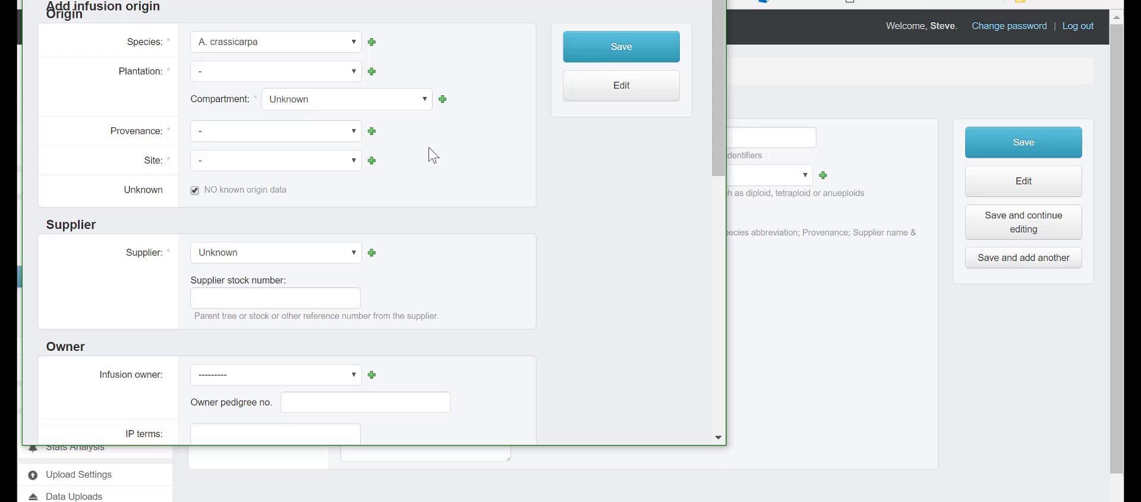
left_click(606, 63)
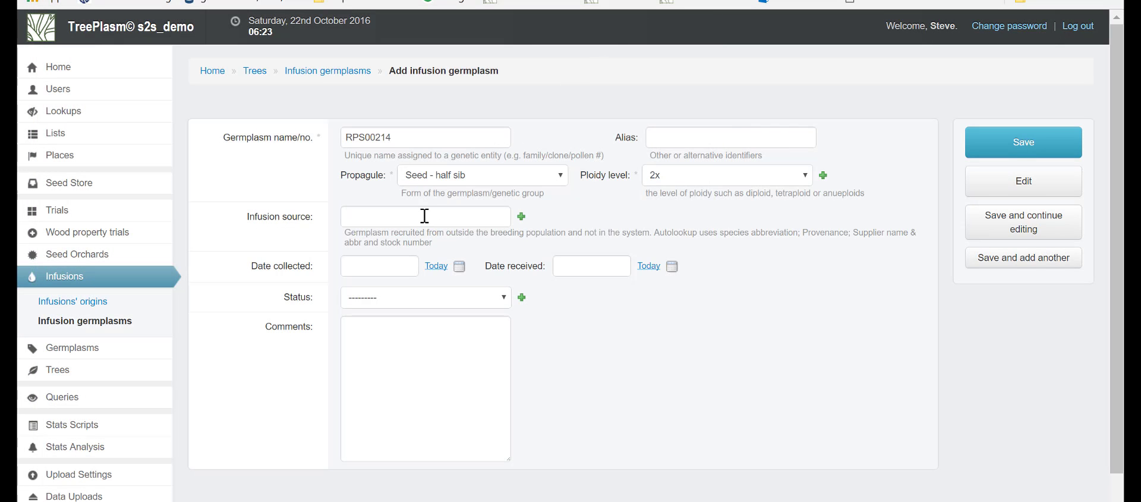
Assign the plain ACC origin as the infusion source of RPS00214 and save the germplasm.
left_click(424, 215)
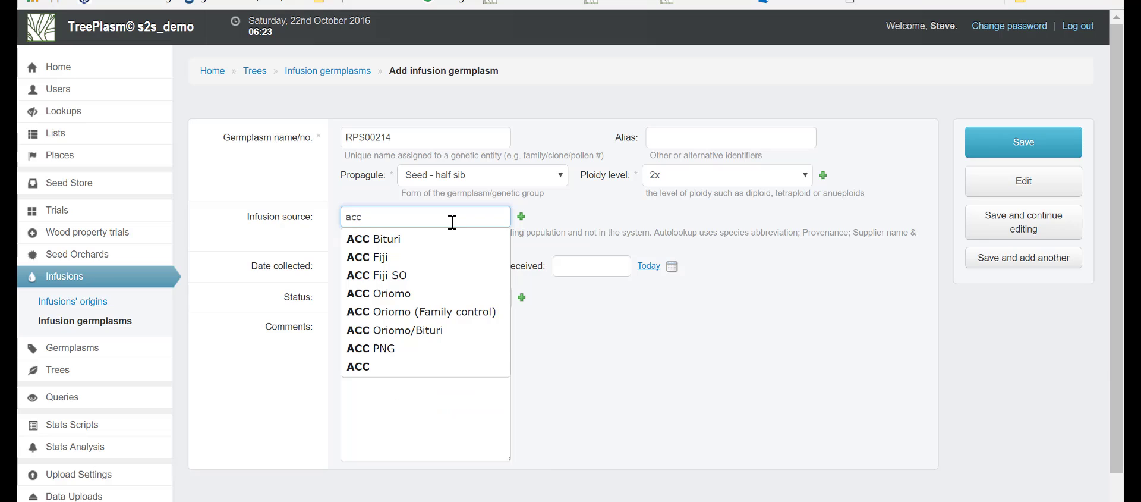
left_click(373, 366)
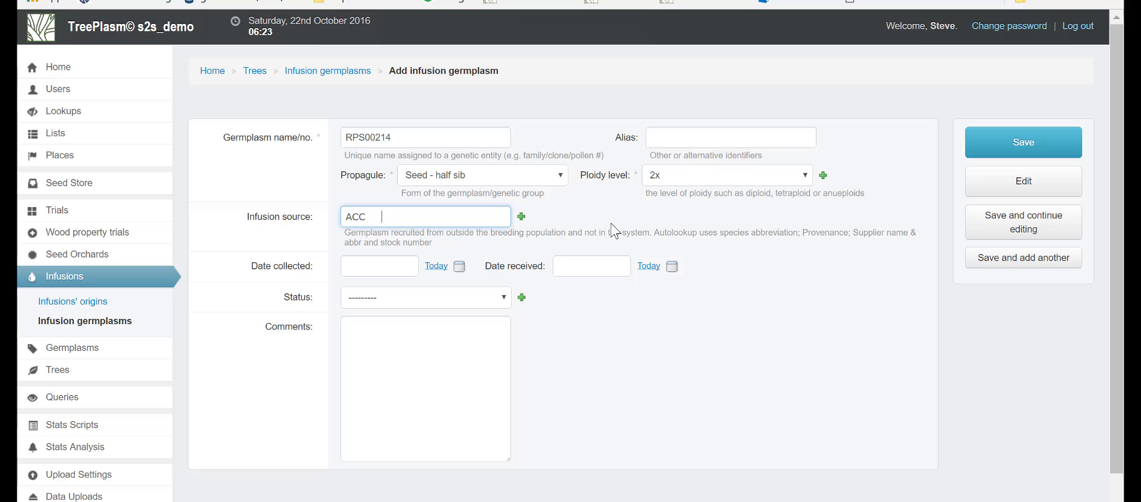
left_click(1041, 146)
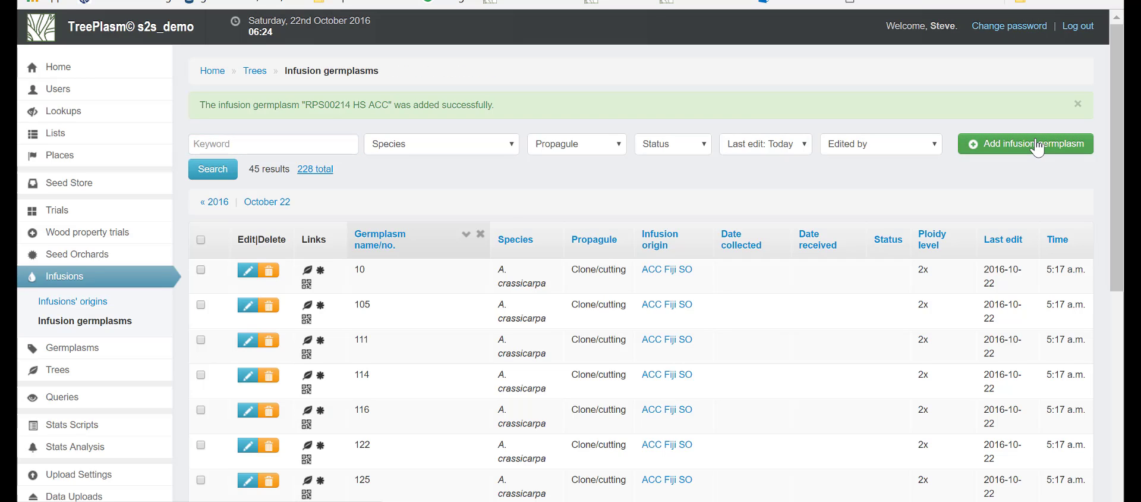
Add a second infusion germplasm named RPS00328, copied from the Excel sheet, with plain ACC as infusion source, and save it.
left_click(1038, 145)
key("alt+Tab")
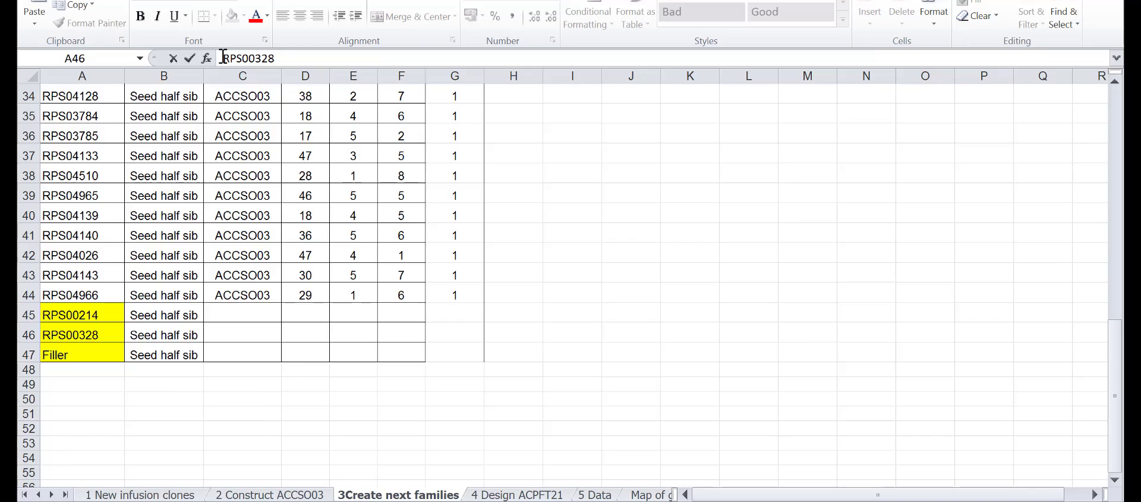
key("alt+Tab")
left_click(364, 132)
type("RPS00328")
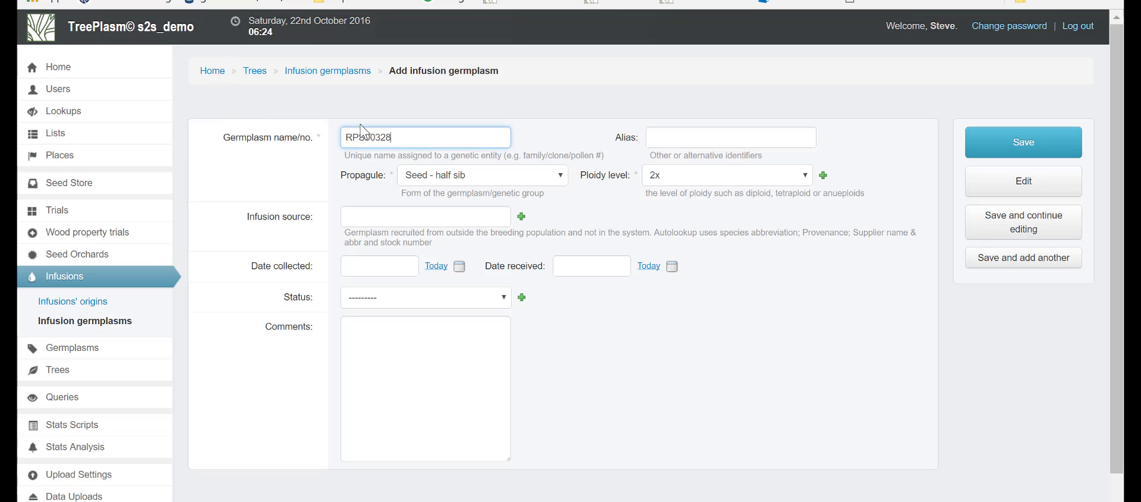
left_click(434, 216)
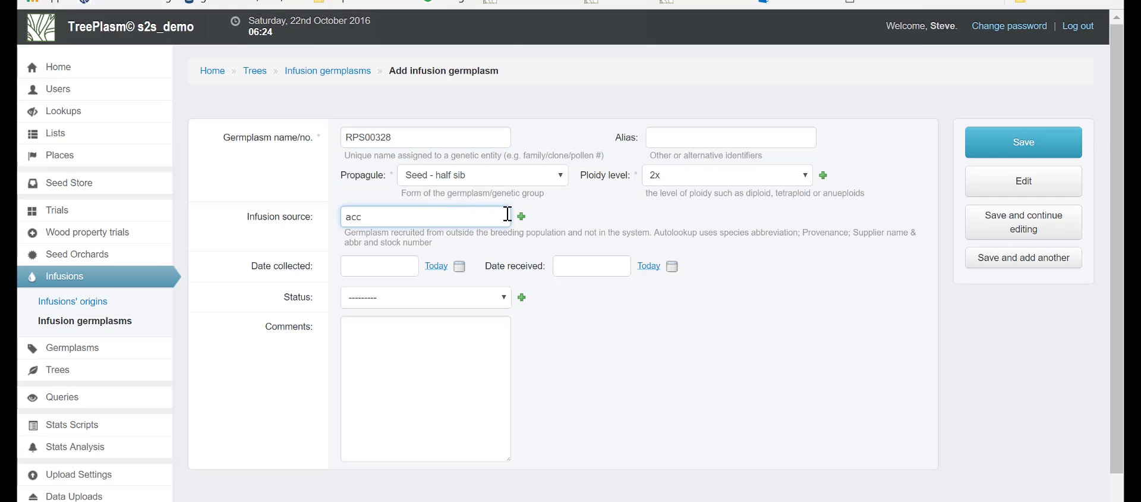
type("acc")
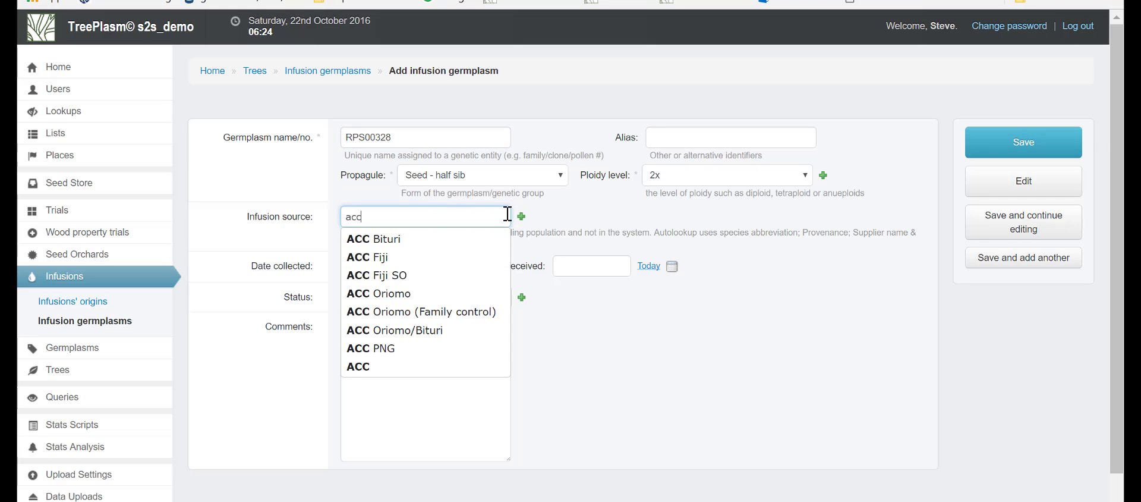
left_click(419, 370)
left_click(977, 150)
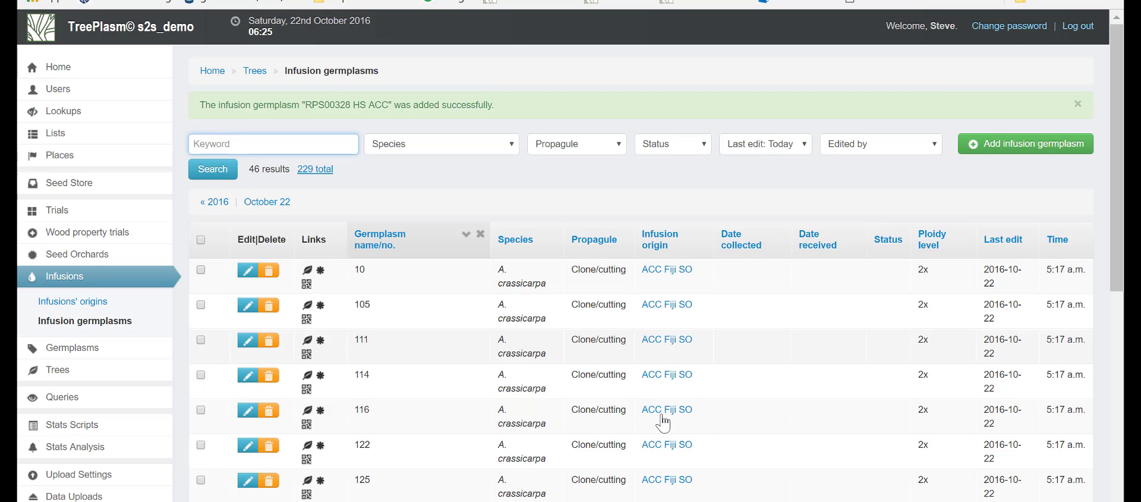
Consult the 4 Design ACPFT21 sheet in the Excel workbook, and start a new trial in TreePlasm.
key("alt+Tab")
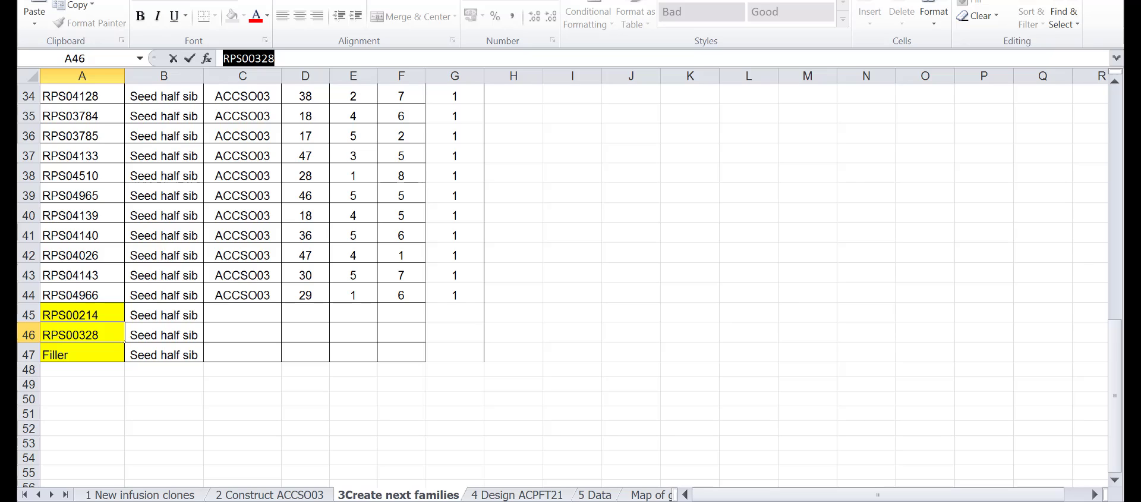
left_click(504, 495)
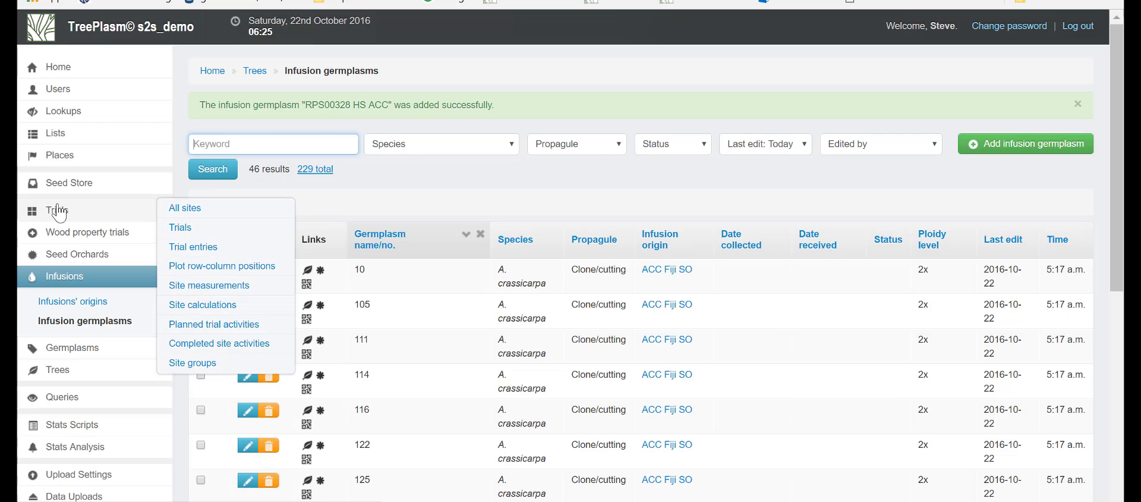
left_click(324, 217)
left_click(1074, 107)
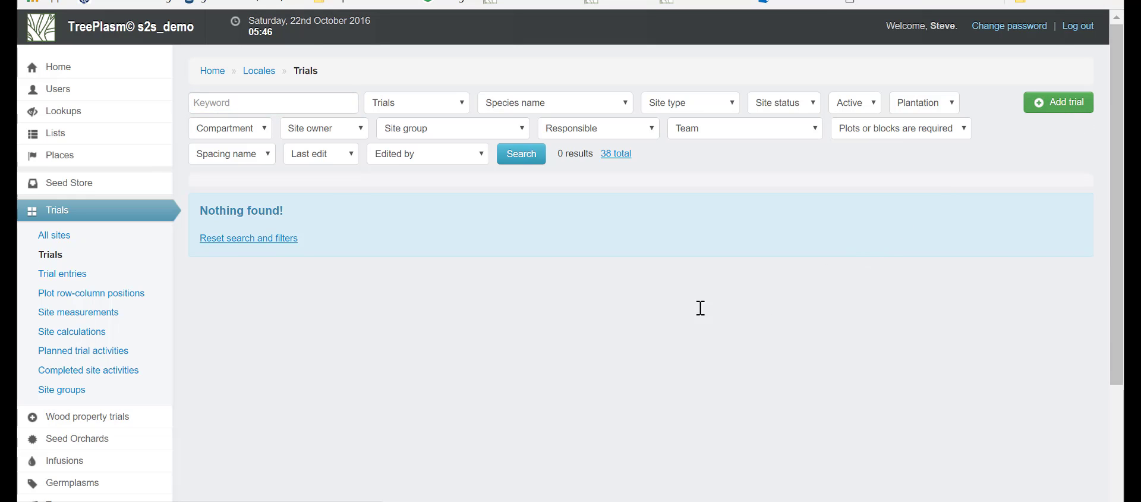
Name the trial site ACPFT21 and set its site type to Progeny.
type("AC")
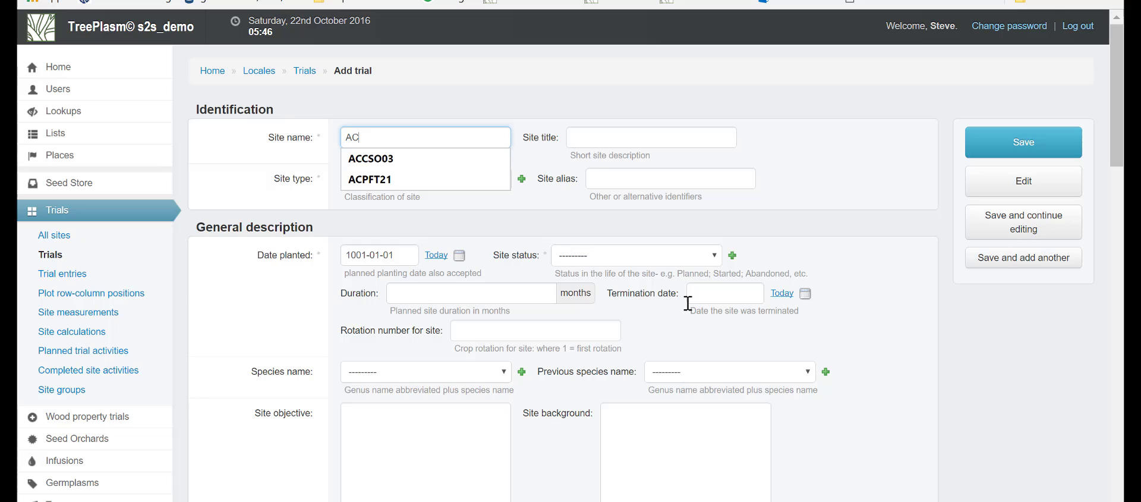
type("PFT")
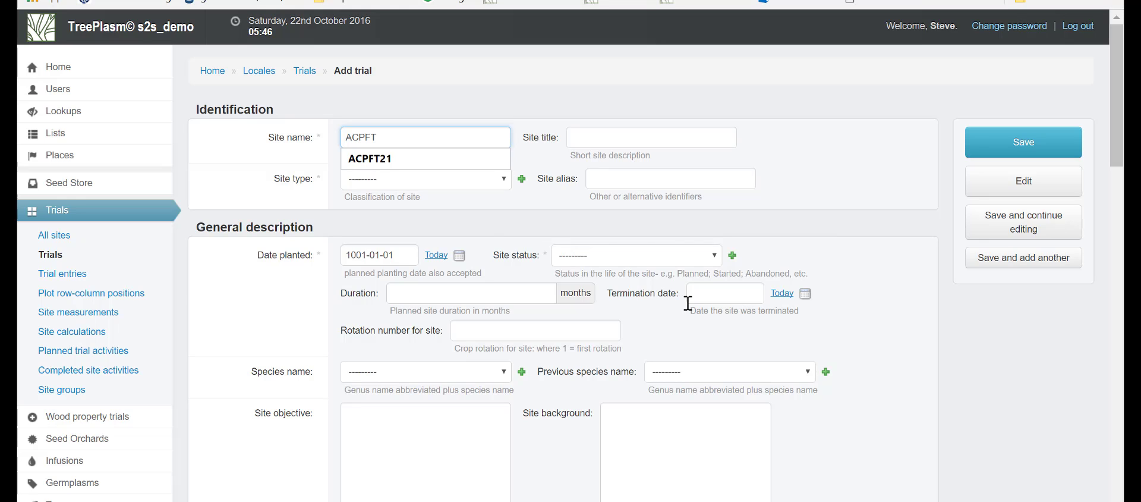
left_click(544, 200)
left_click(485, 183)
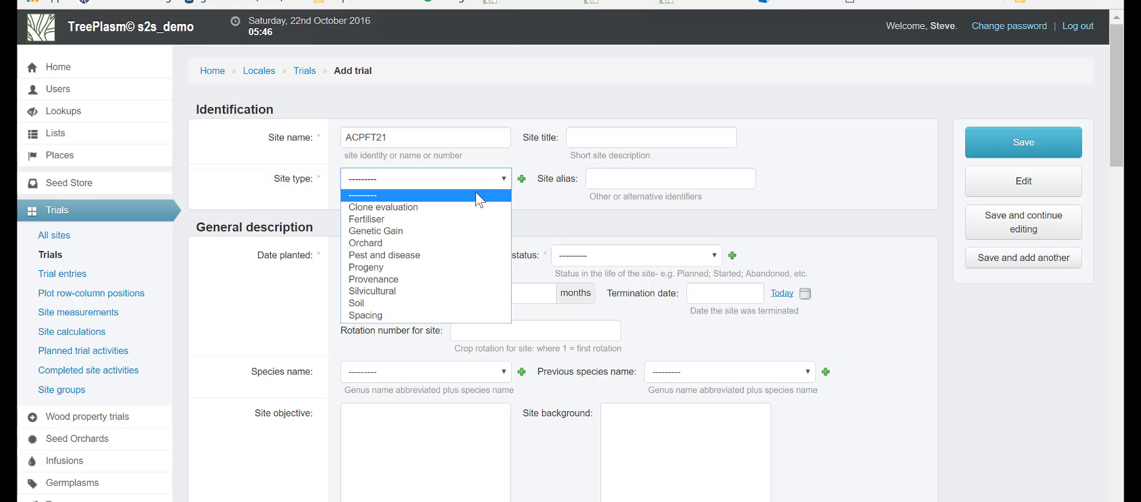
left_click(441, 268)
Set the trial's planting date to 2011-10-22 and its site status to Active.
left_click(437, 255)
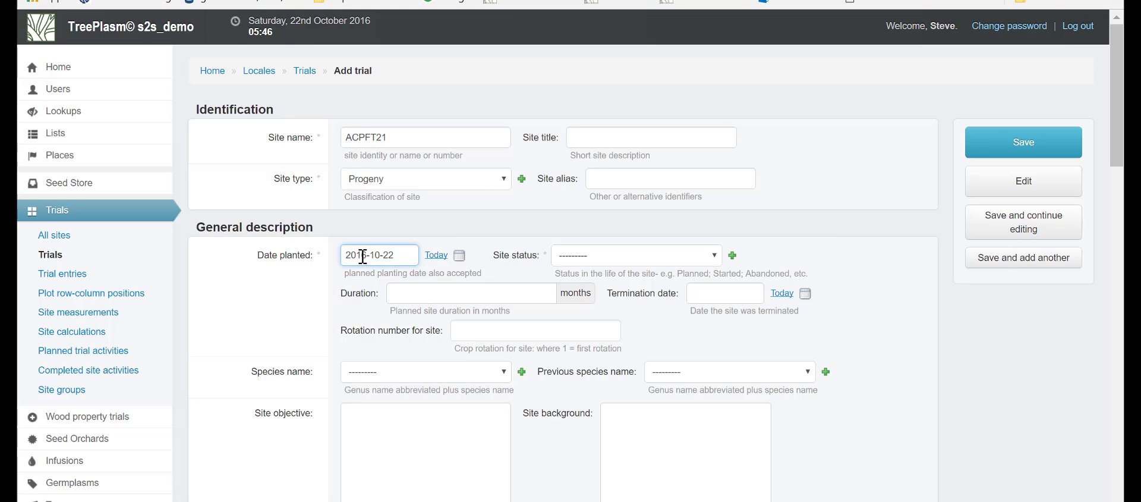
type("1")
left_click(582, 260)
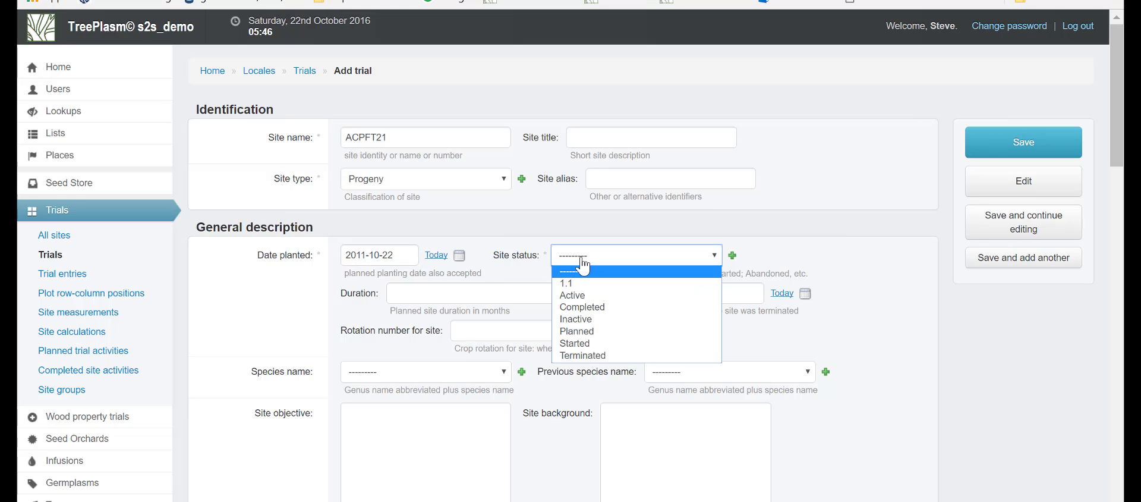
left_click(576, 298)
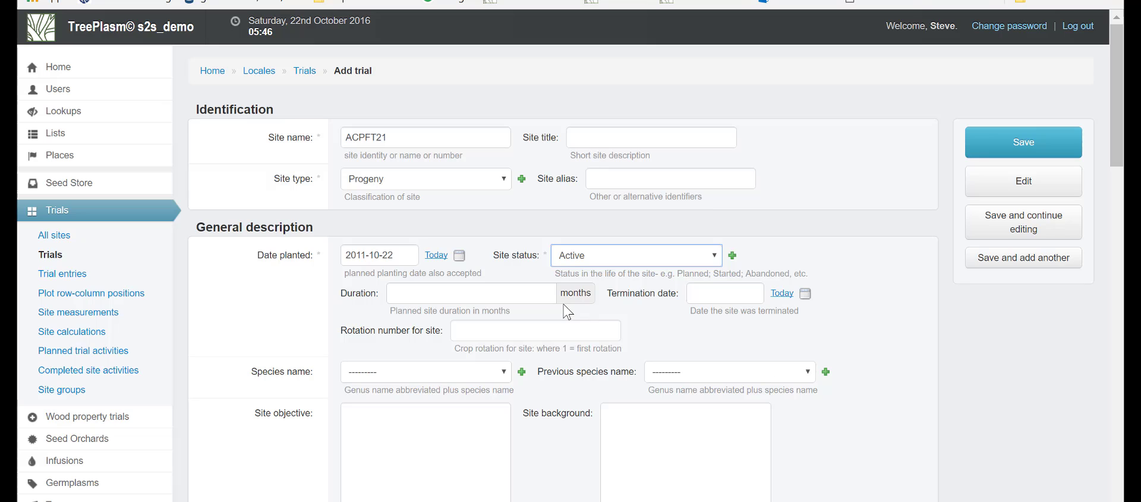
Check the plots or blocks requirement in the trial's layout settings and save the ACPFT21 trial.
scroll(869, 255, "down", 10)
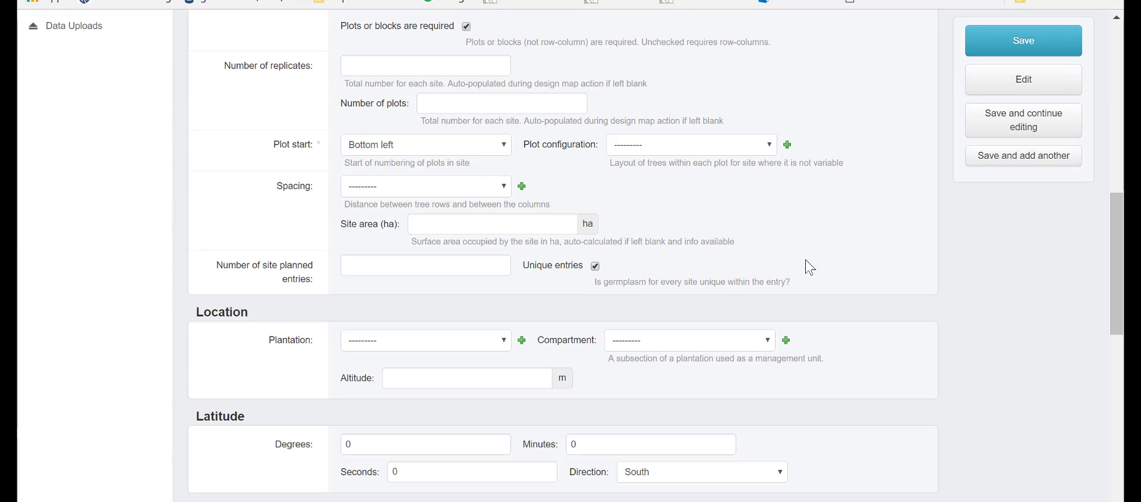
scroll(640, 301, "up", 1)
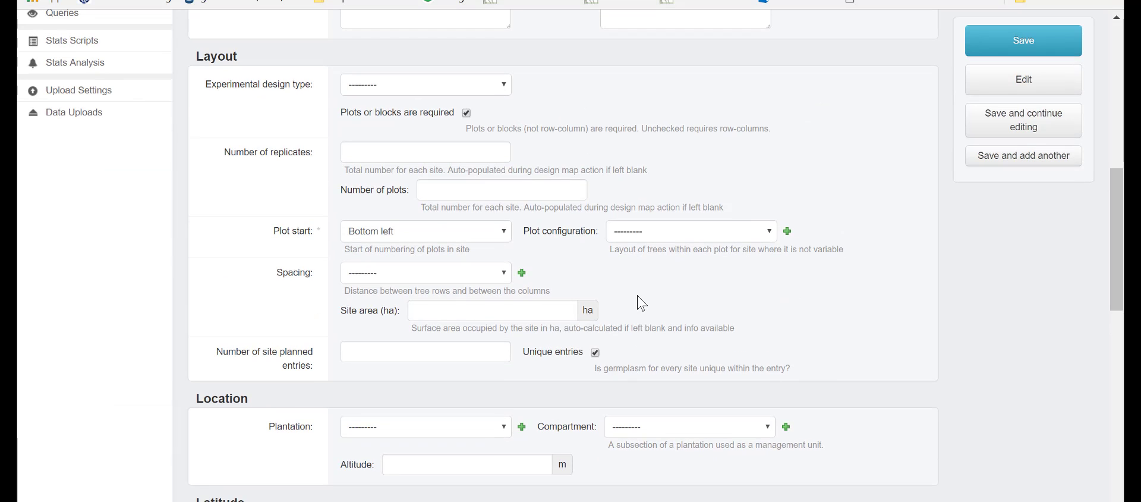
left_click_drag(343, 115, 494, 120)
left_click(1020, 40)
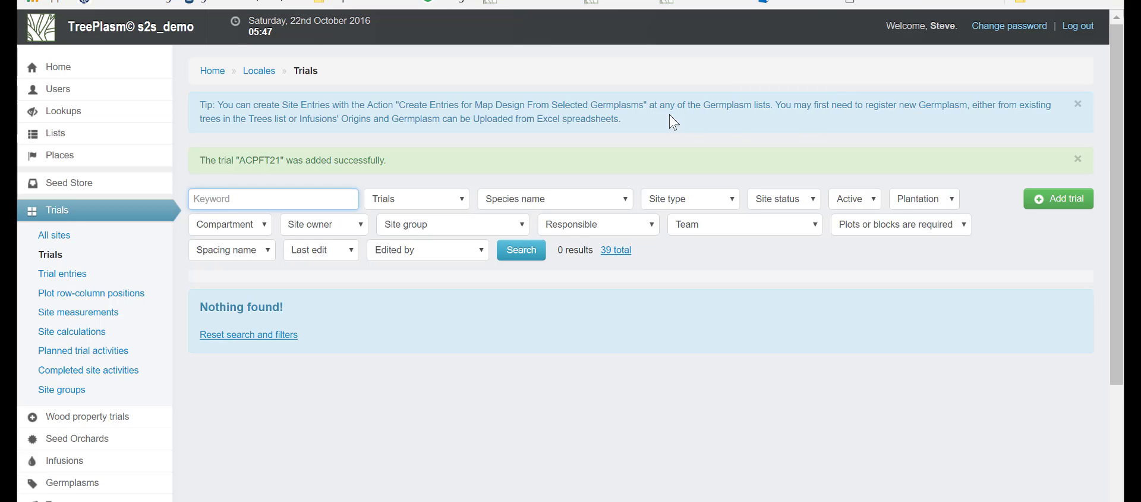
Show the full list of trials and start a new upload of Site Entries and # available plants.
left_click(617, 253)
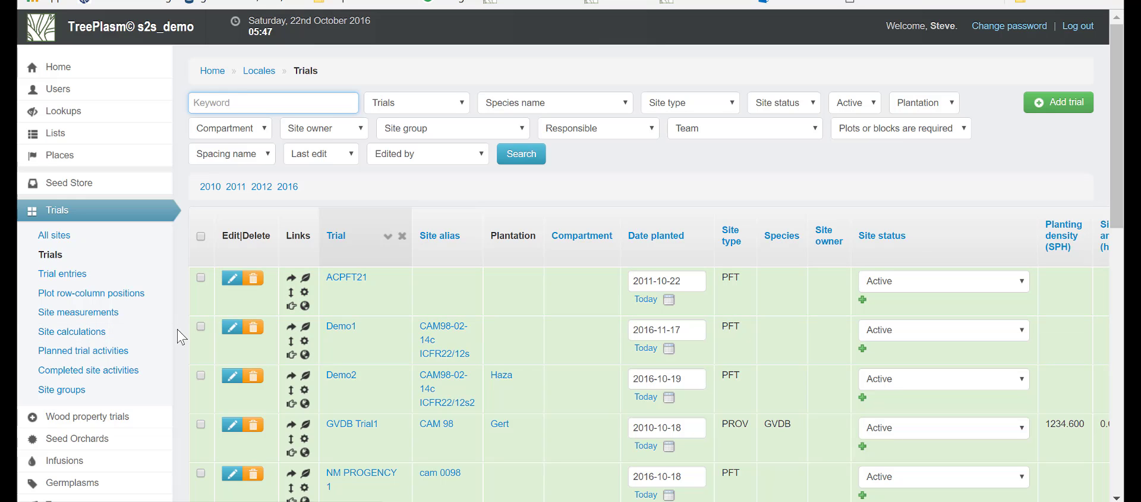
scroll(182, 337, "down", 4)
mouse_move(132, 360)
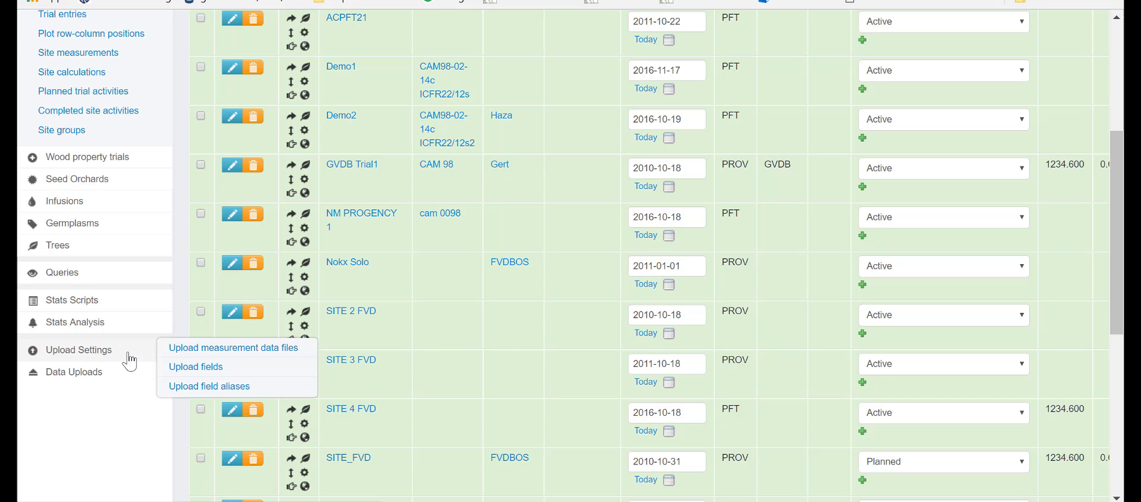
mouse_move(100, 383)
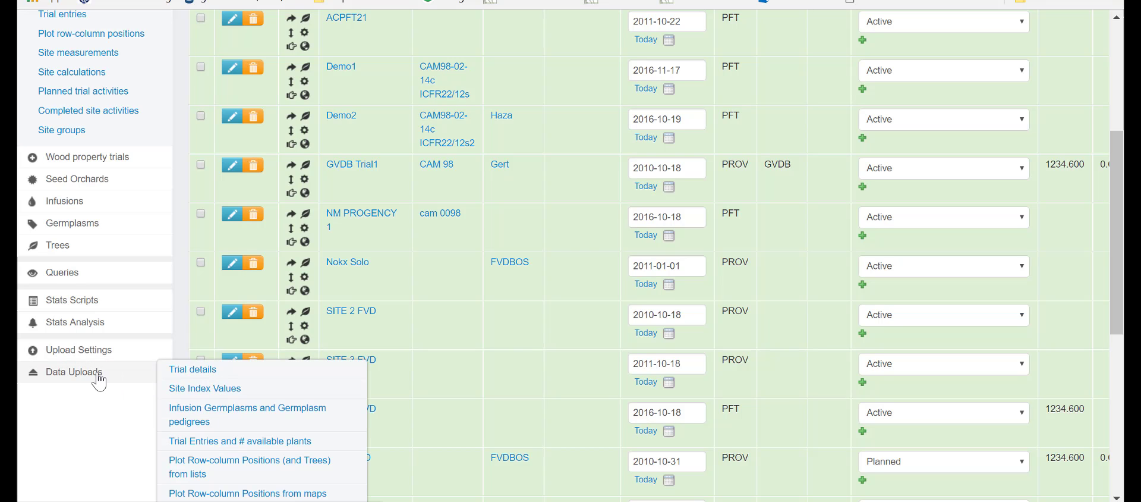
left_click(100, 382)
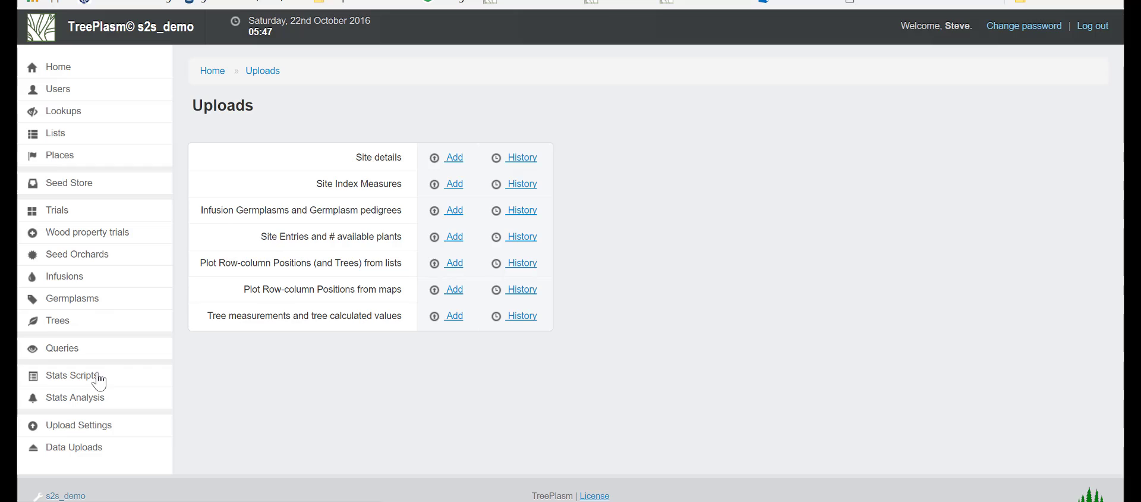
left_click(456, 240)
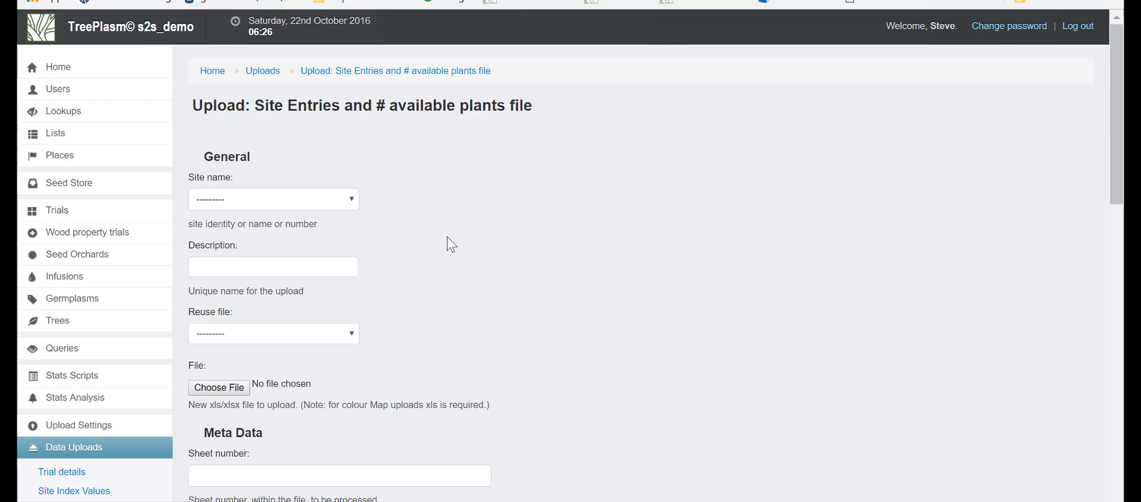
Select ACPFT21 as the upload's site name and enter the description ACPFT012 1.
left_click(335, 202)
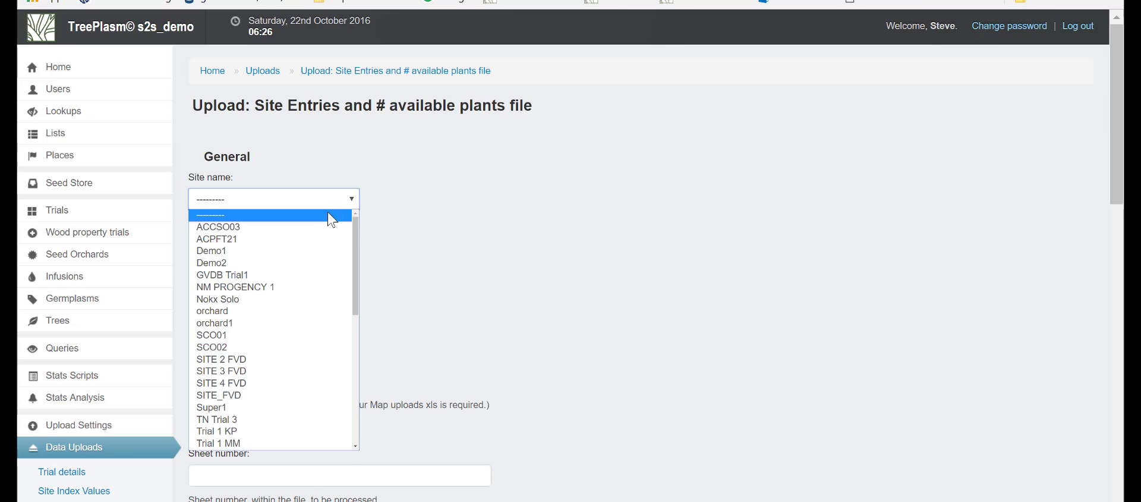
left_click(321, 239)
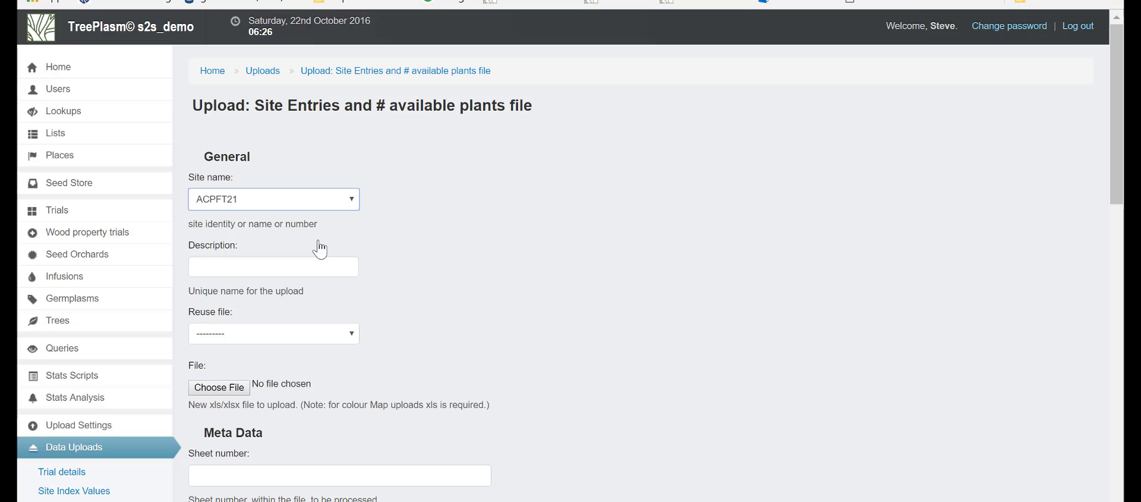
left_click(315, 262)
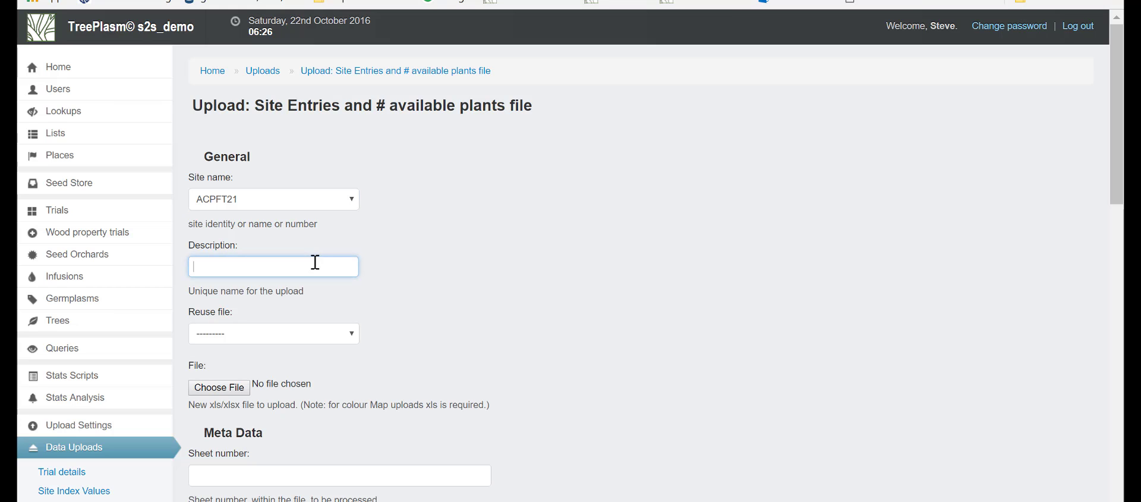
type("ACPT")
key("BackSpace")
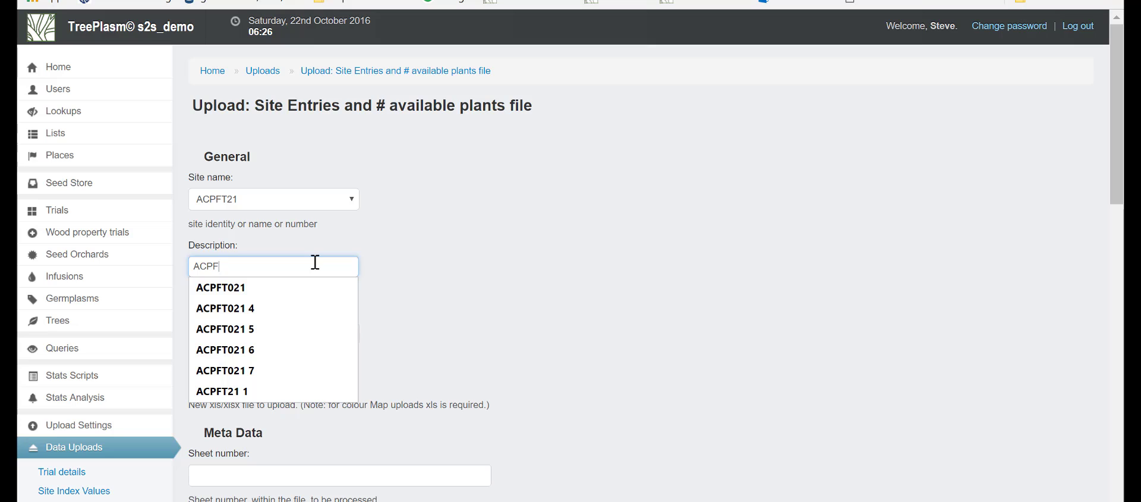
type("FT012")
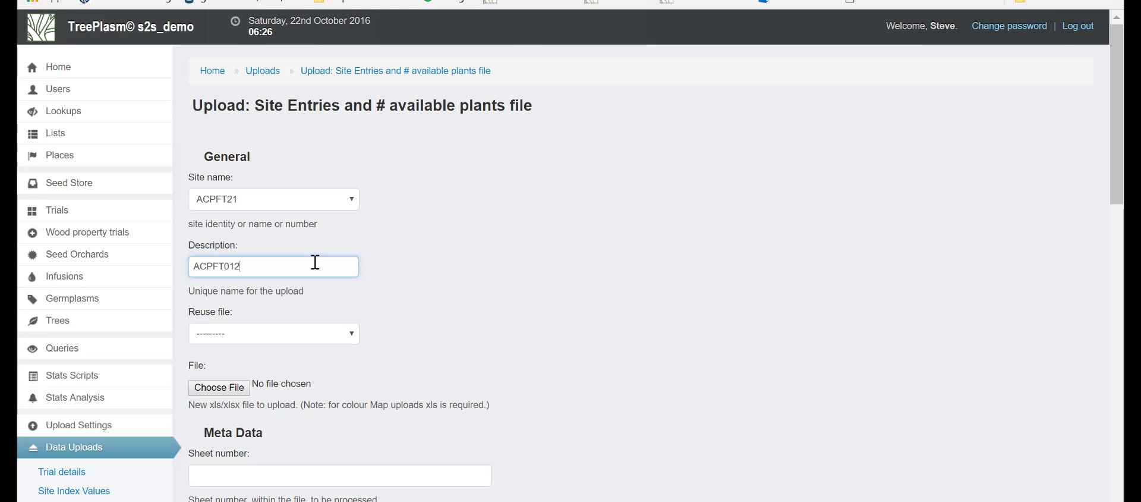
type(" 1")
Choose ACPFT21 sv.xls from the Documents folder as the file to upload.
left_click(241, 393)
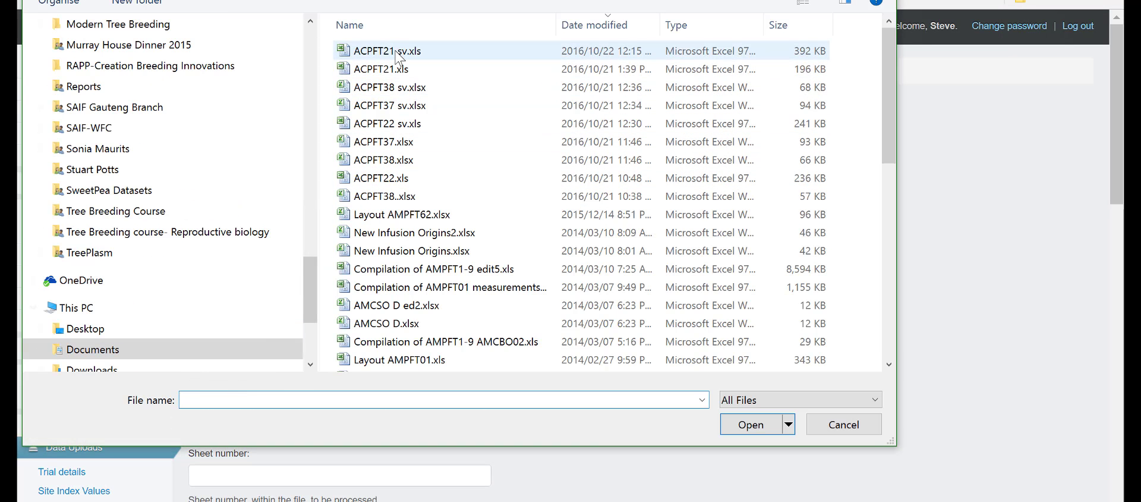
left_click(397, 52)
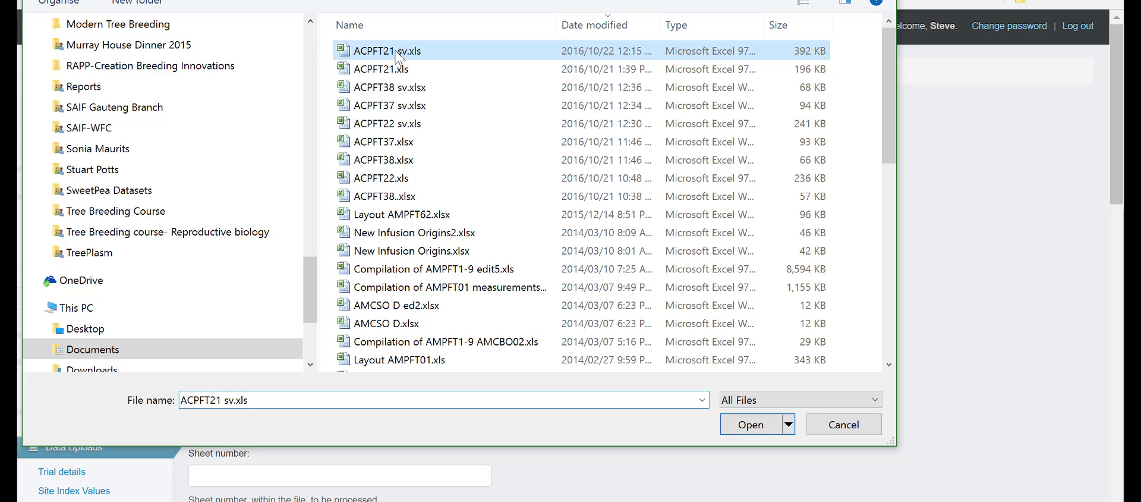
left_click(755, 426)
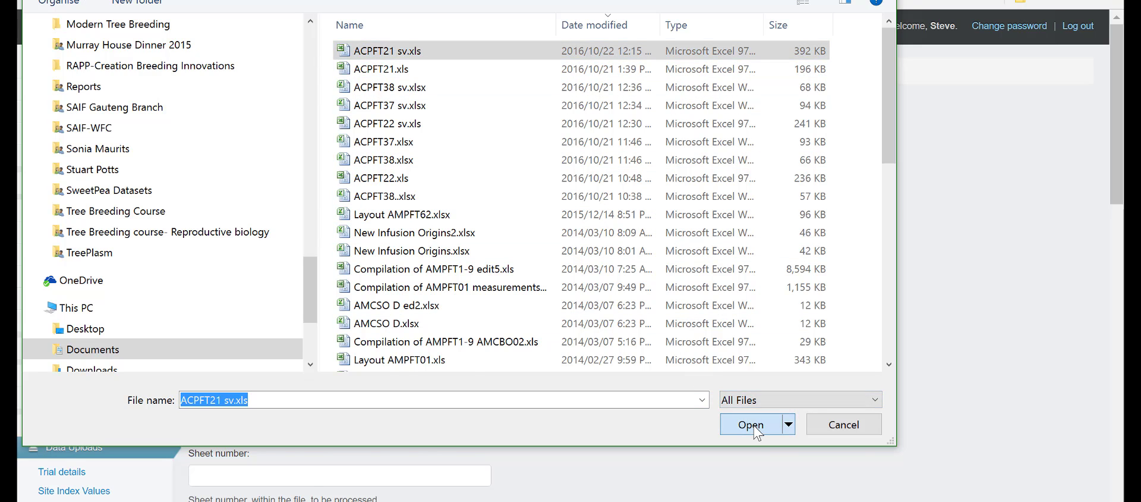
Check the design sheet's position in the Excel workbook, set the sheet number to 4 and submit the upload form.
key("alt+Tab")
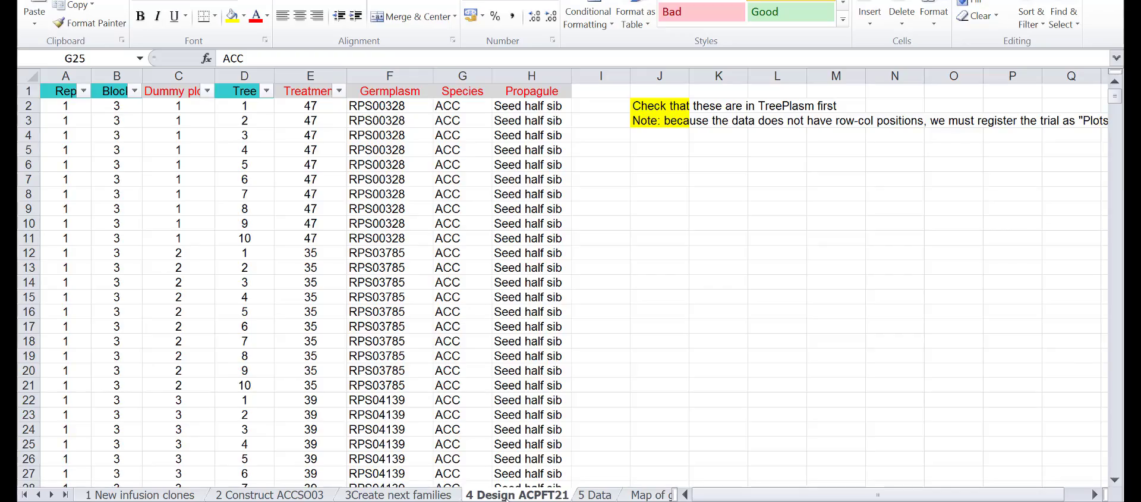
key("alt+Tab")
scroll(470, 411, "down", 12)
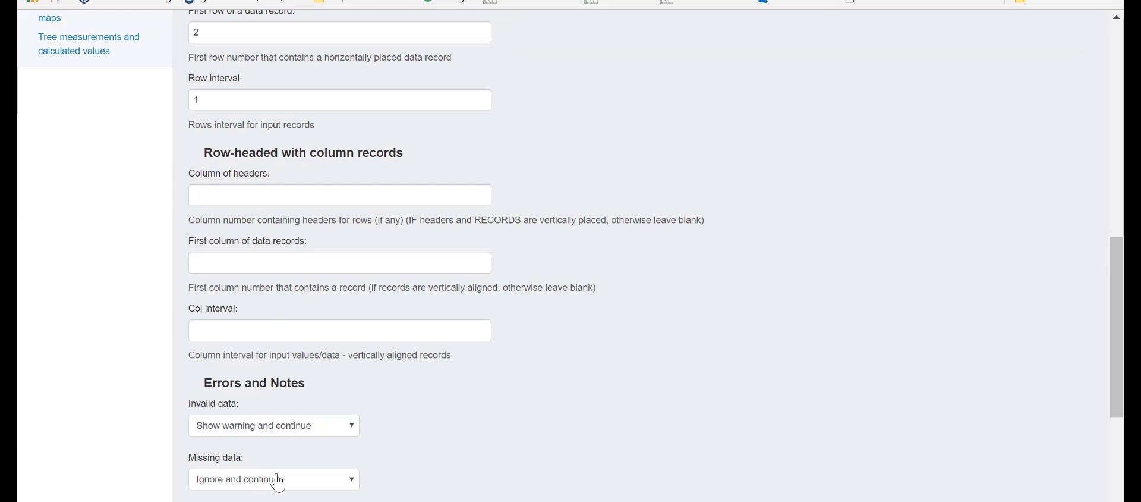
left_click(201, 435)
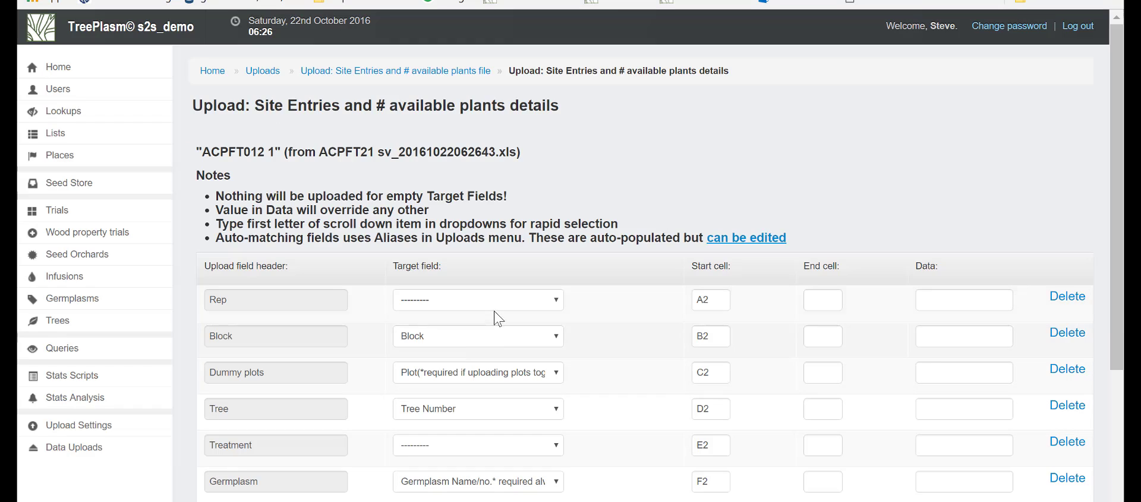
Map the Rep header to Replicate and the Treatment header to Entry Name, and upload the site entries.
left_click(504, 304)
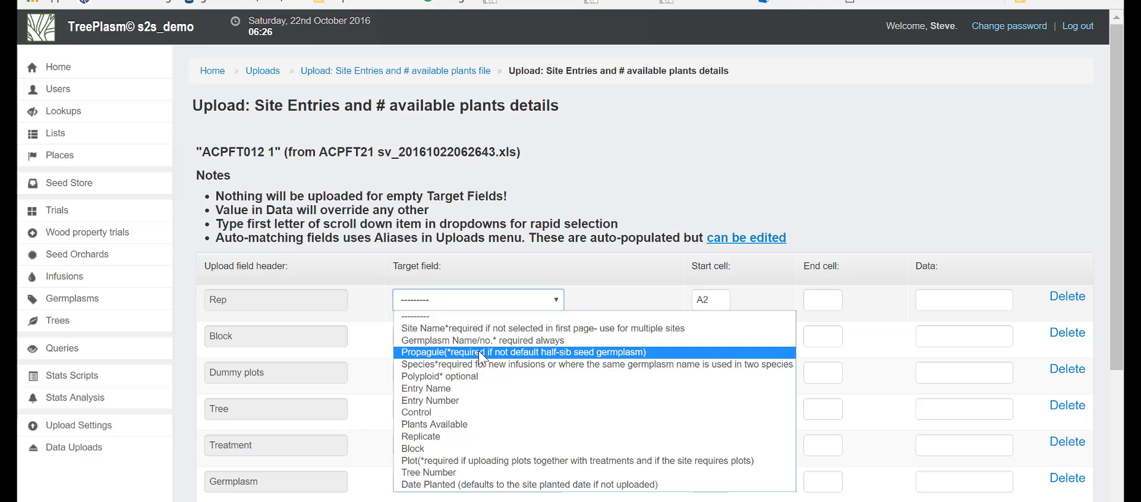
left_click(463, 436)
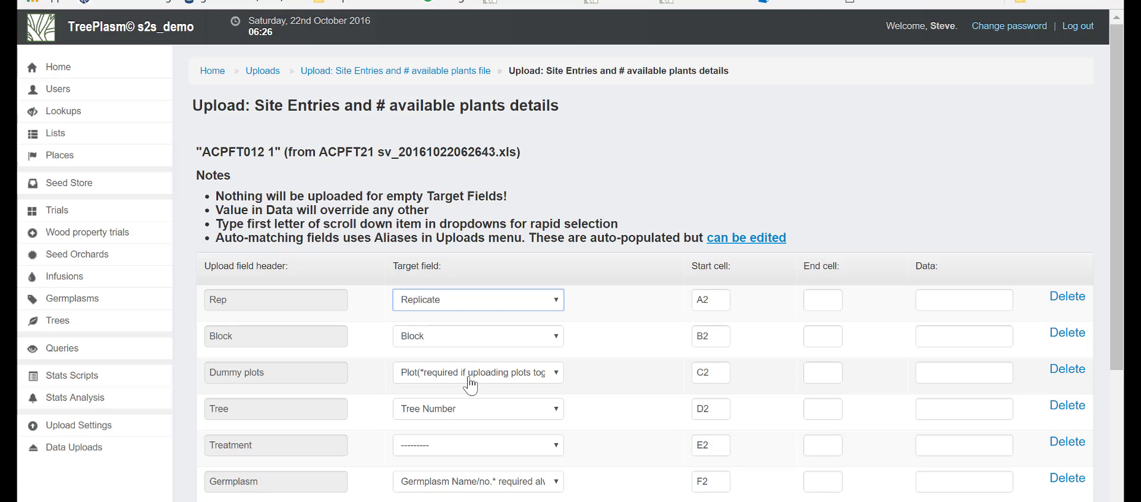
left_click(460, 450)
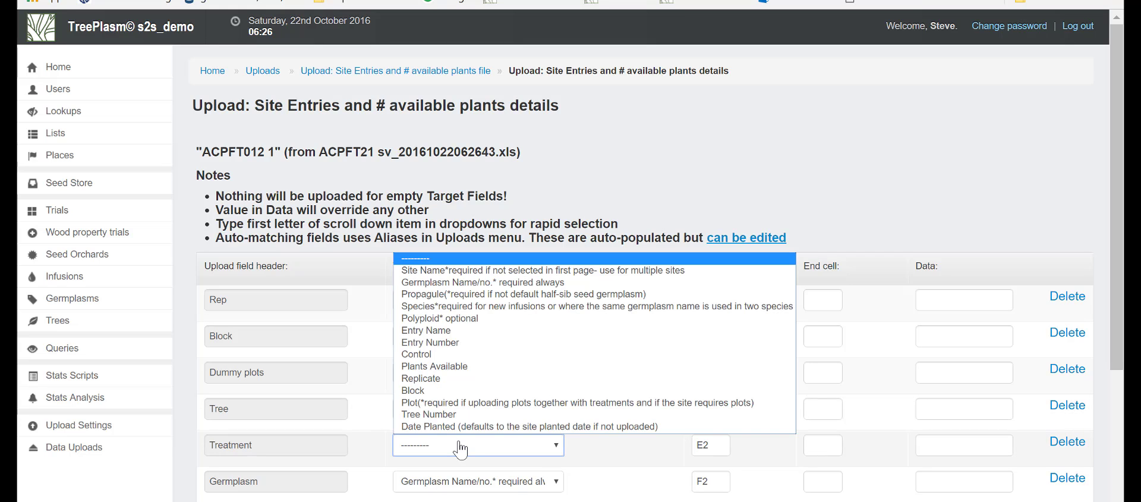
left_click(471, 331)
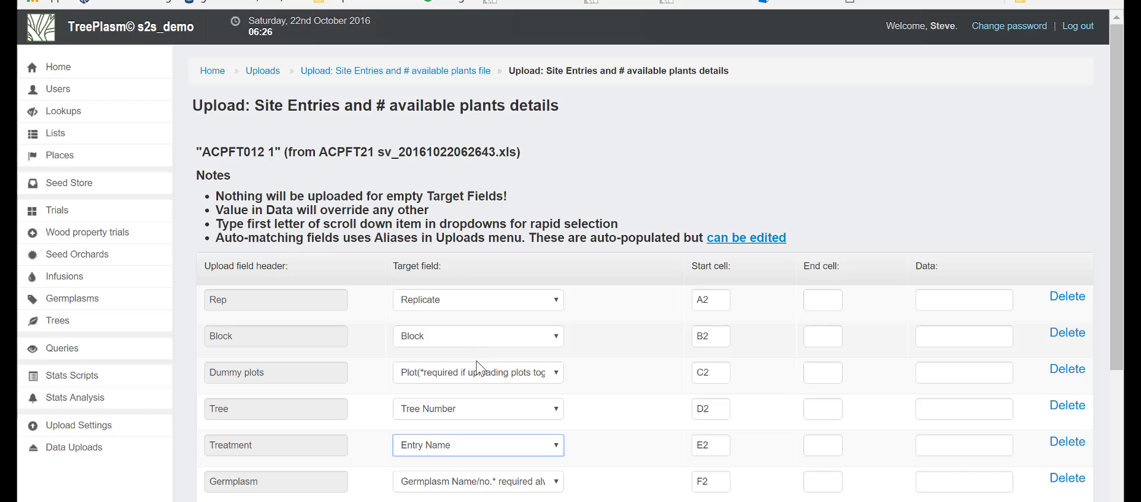
scroll(563, 427, "down", 3)
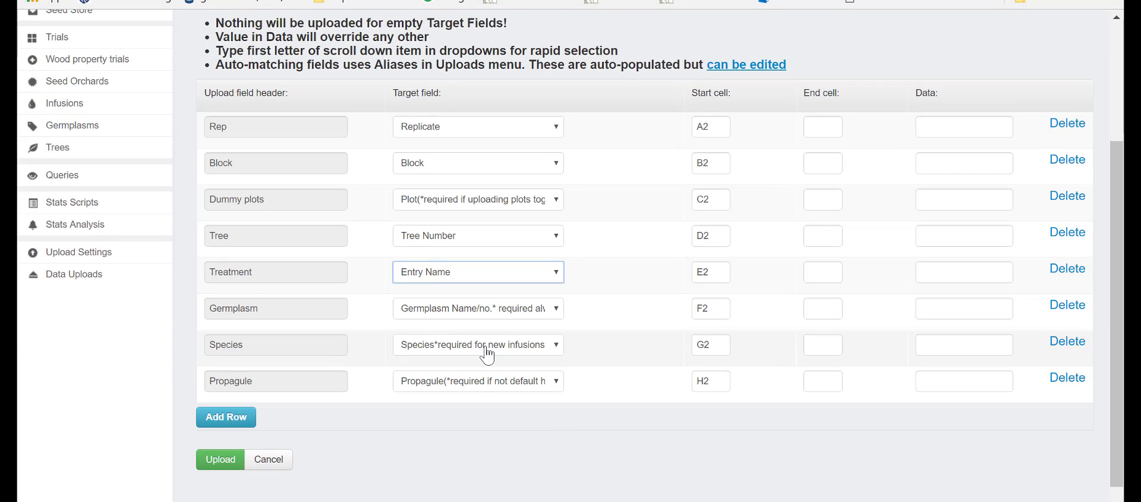
left_click(220, 458)
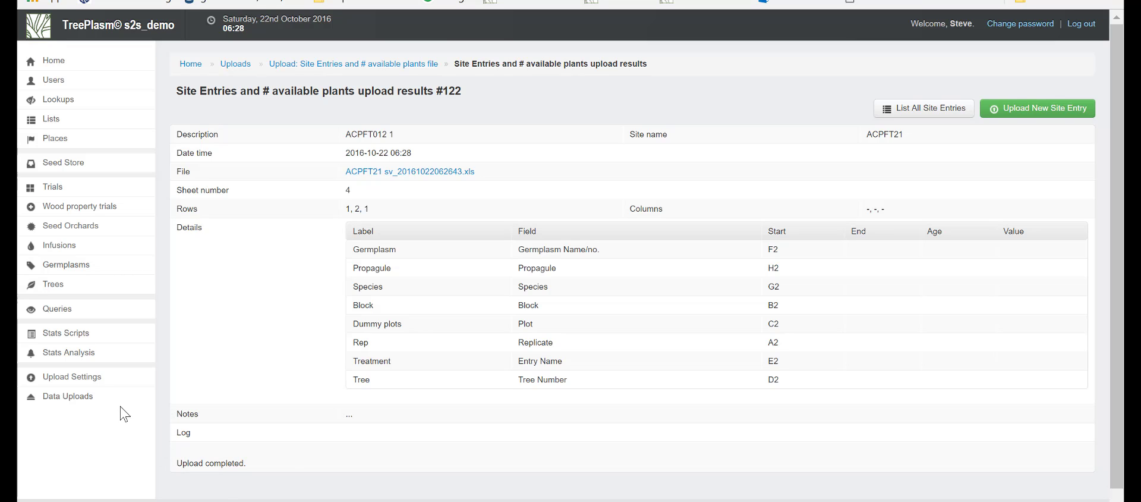
List the living trees and filter them to the ACPFT21 trial.
mouse_move(41, 289)
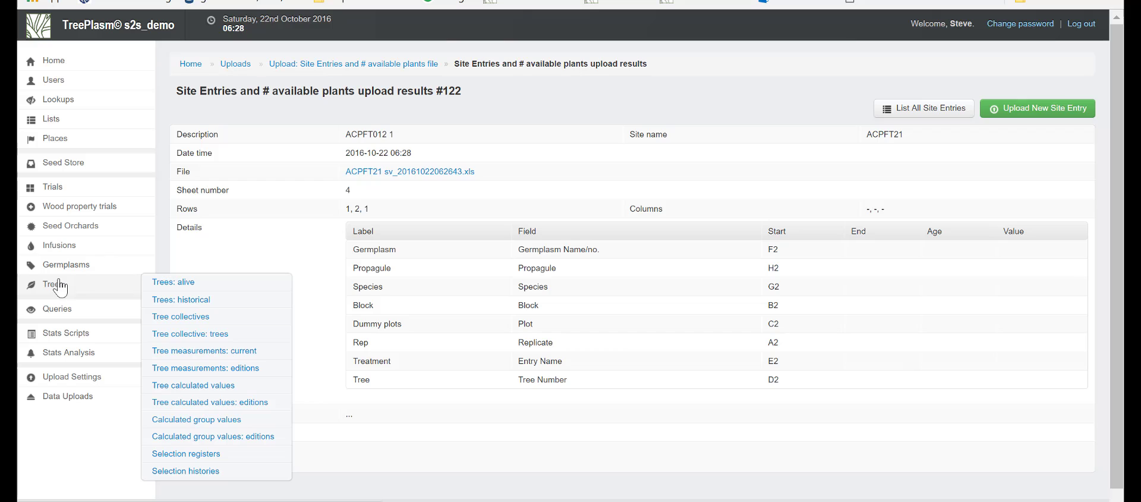
left_click(181, 282)
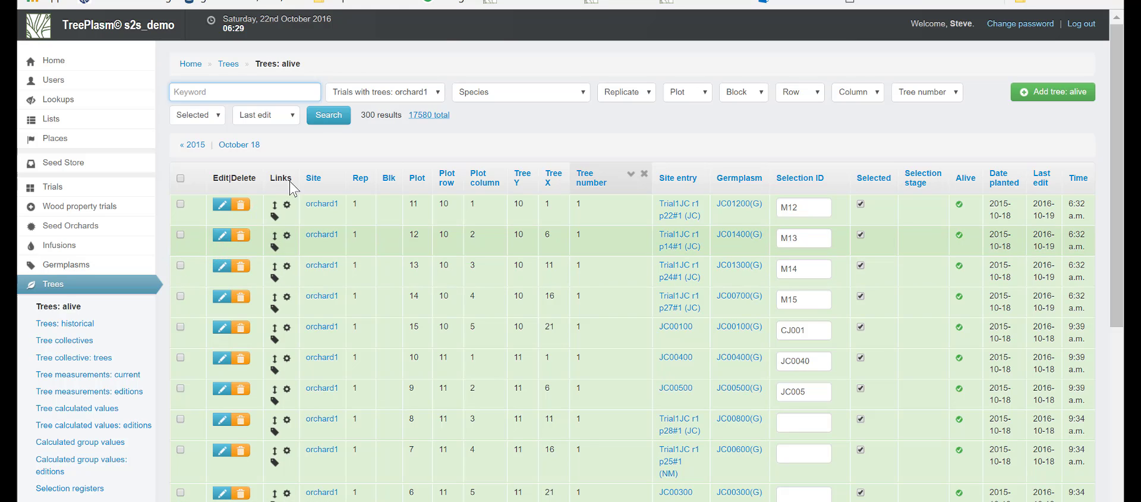
left_click(420, 92)
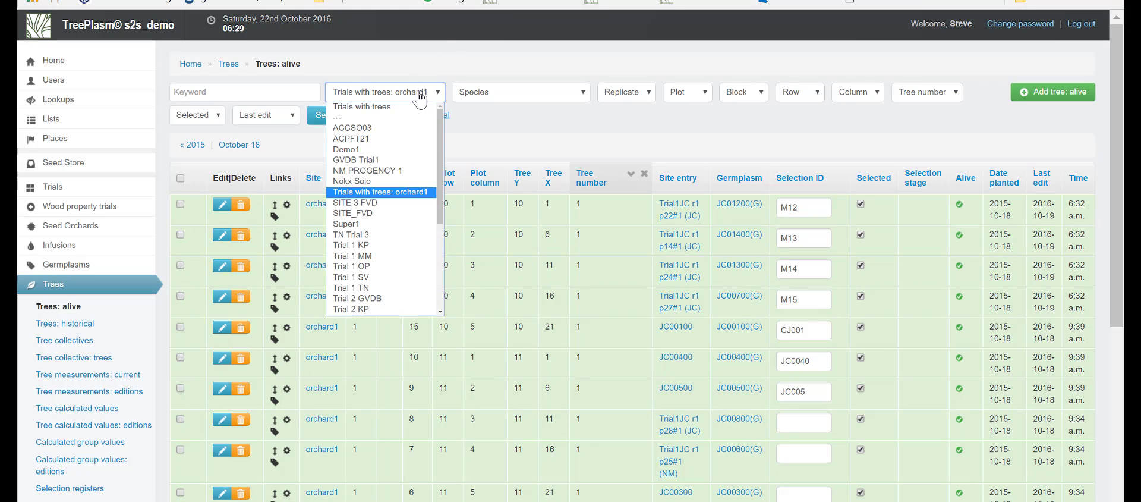
left_click(393, 142)
left_click(329, 115)
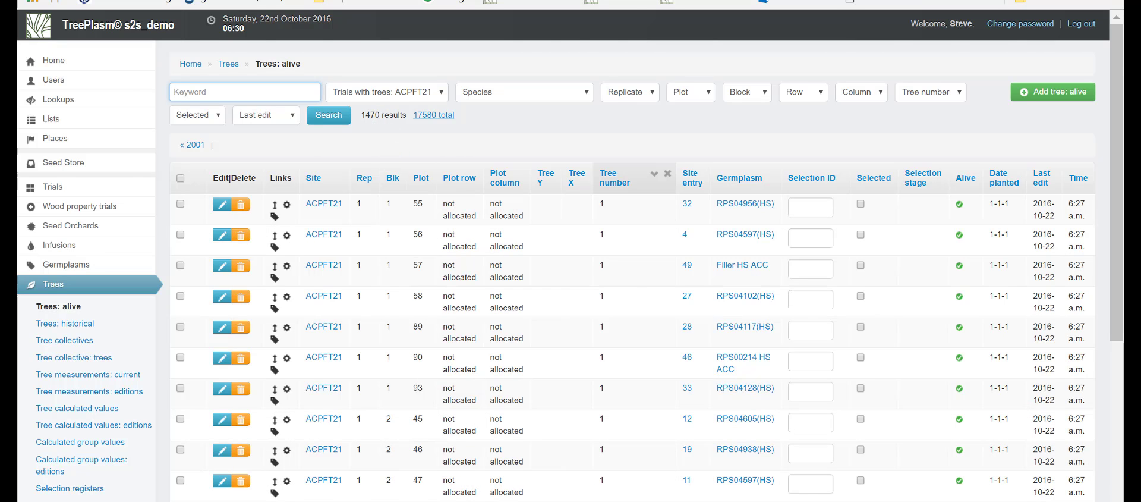
Switch to the Excel workbook and examine the last rows of the 4 Design ACPFT21 sheet.
key("alt+Tab")
left_click_drag(1116, 104, 1096, 470)
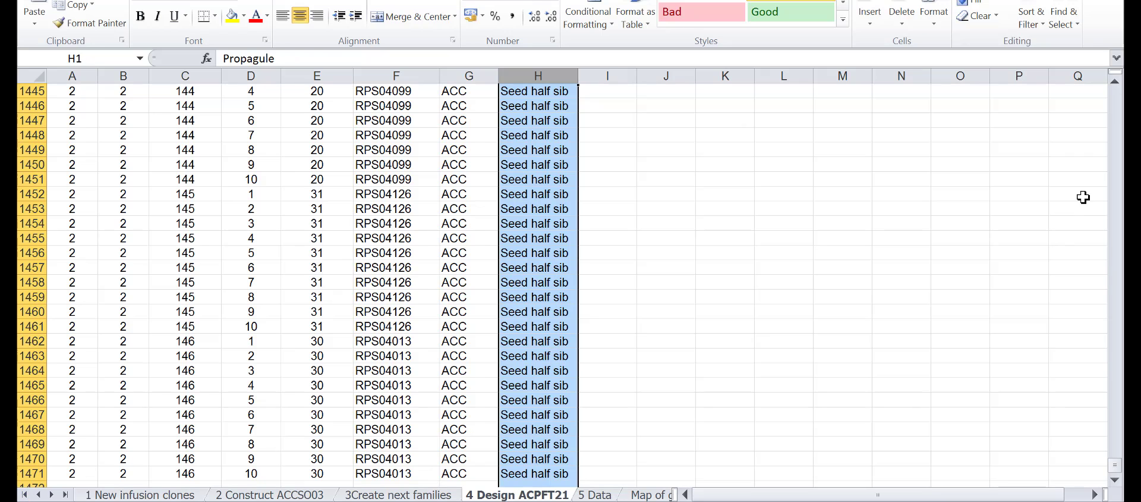
left_click(1010, 193)
Examine the Dummy plots column and the headers from Filler to Re096 on the 5 Data sheet.
key("ctrl+Page_Down")
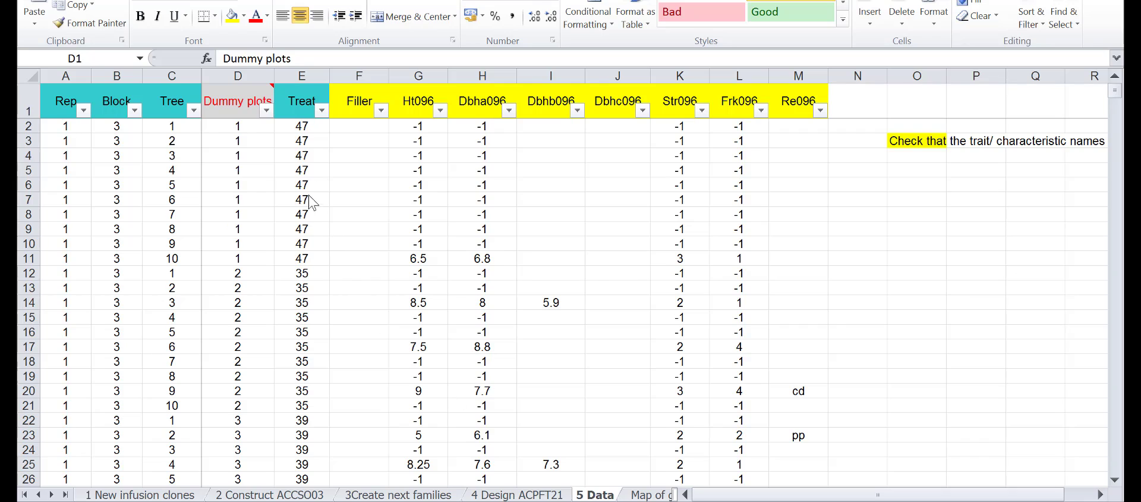
left_click(239, 75)
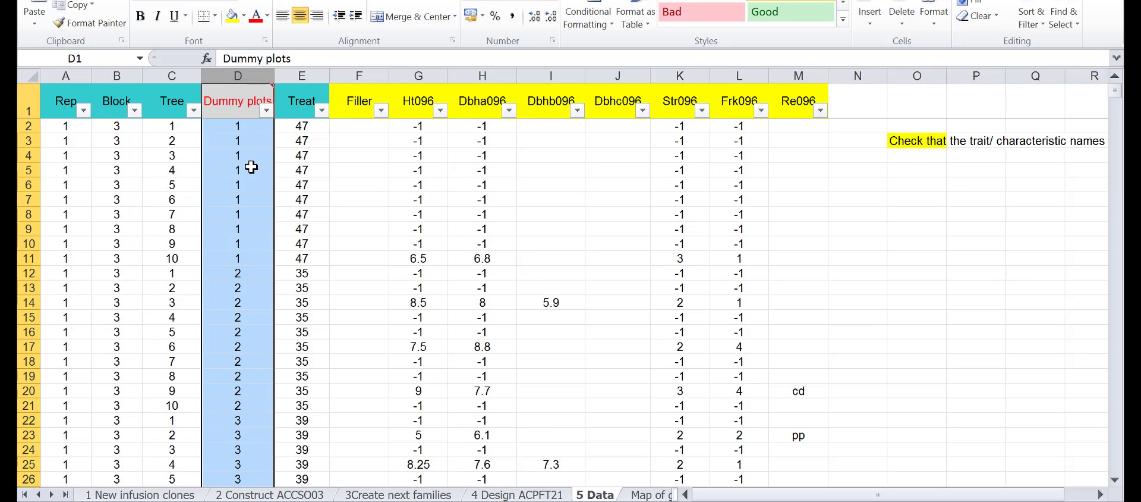
left_click(378, 154)
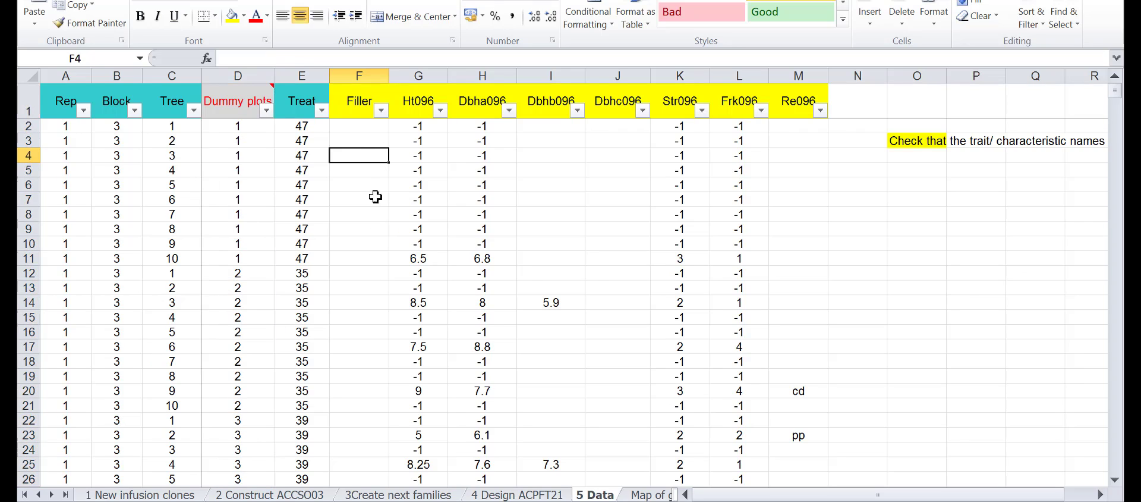
left_click_drag(361, 108, 772, 103)
left_click(774, 172)
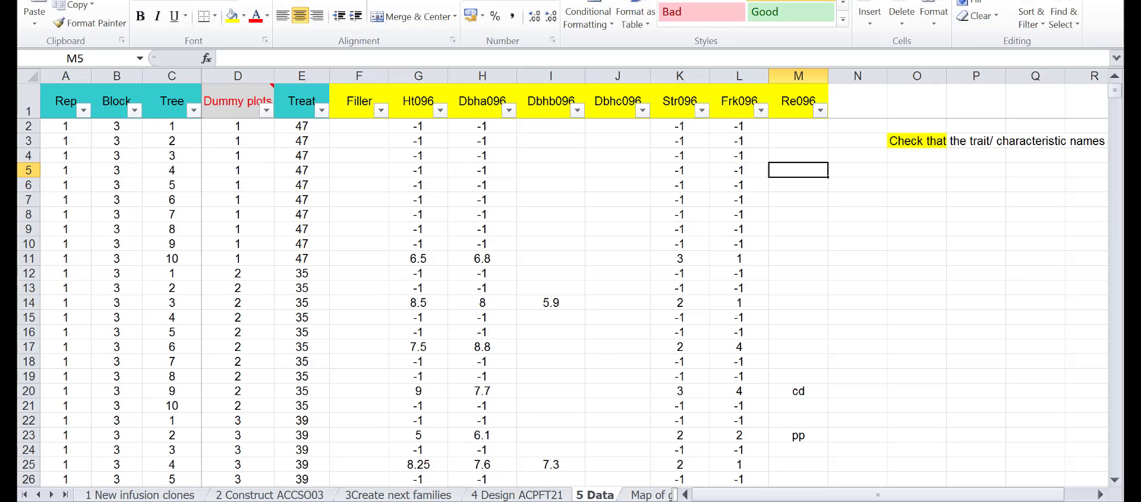
Switch back to TreePlasm and open the list of characteristics to check the trait names.
mouse_move(309, 501)
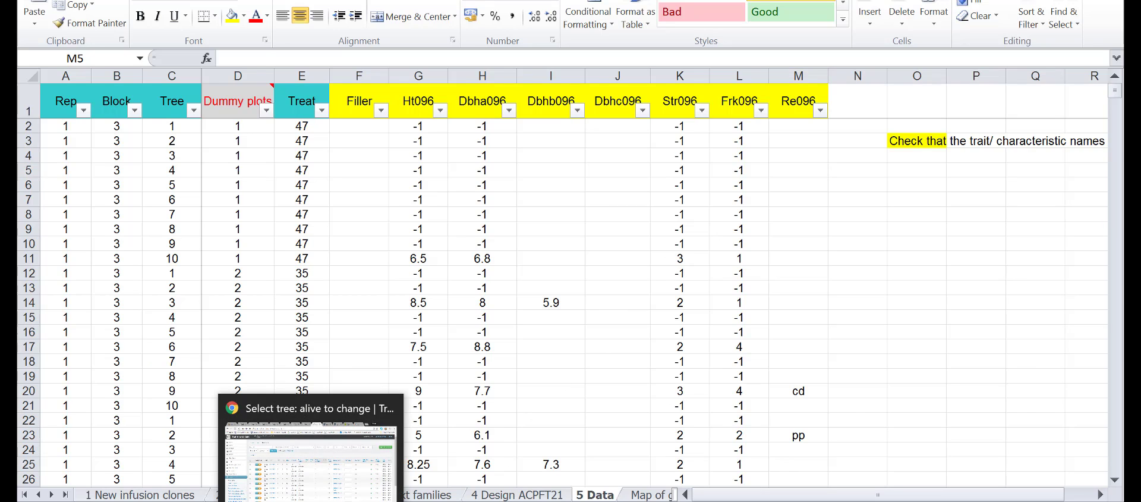
left_click(266, 399)
mouse_move(74, 104)
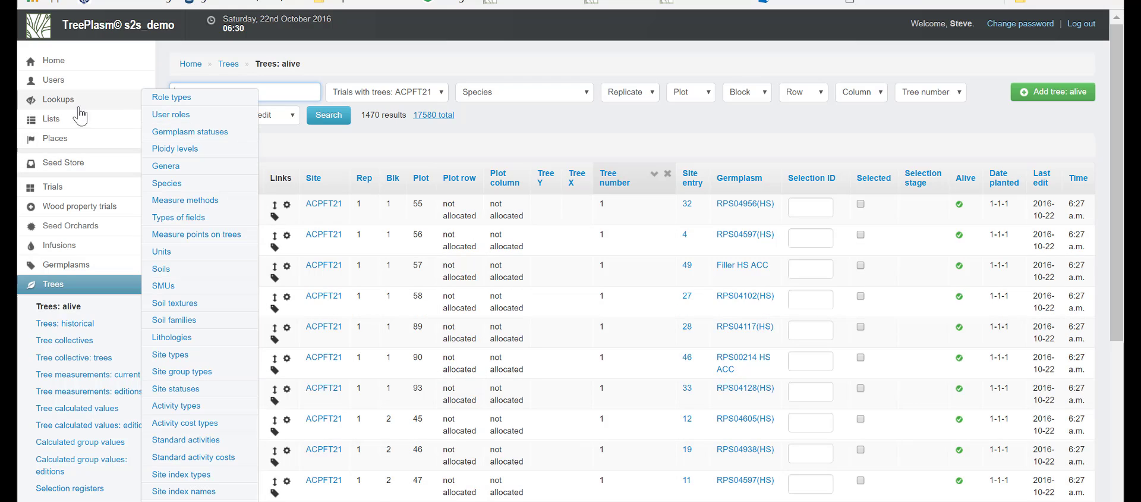
mouse_move(56, 124)
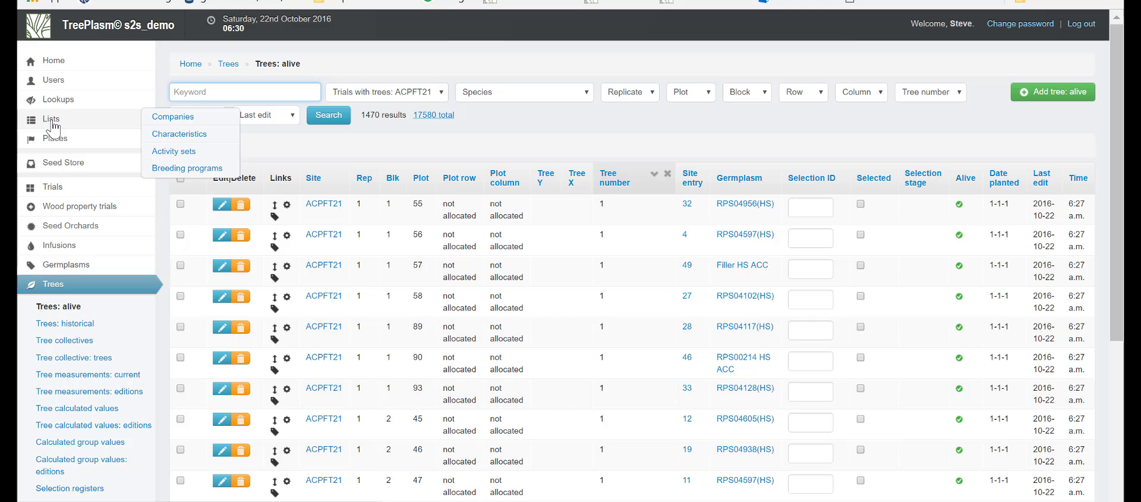
left_click(174, 141)
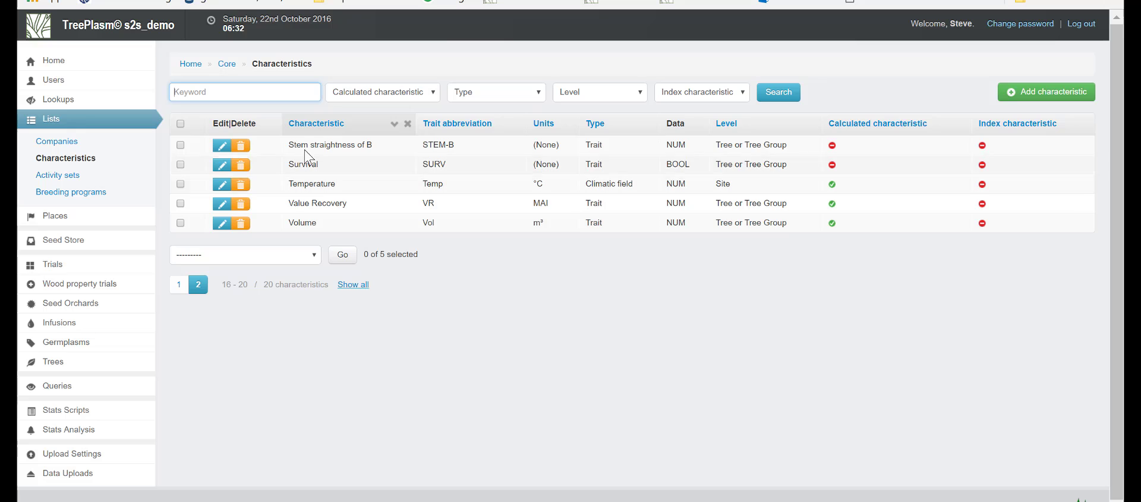
Start a new characteristic named Filler with the trait abbreviation F.
left_click(1076, 93)
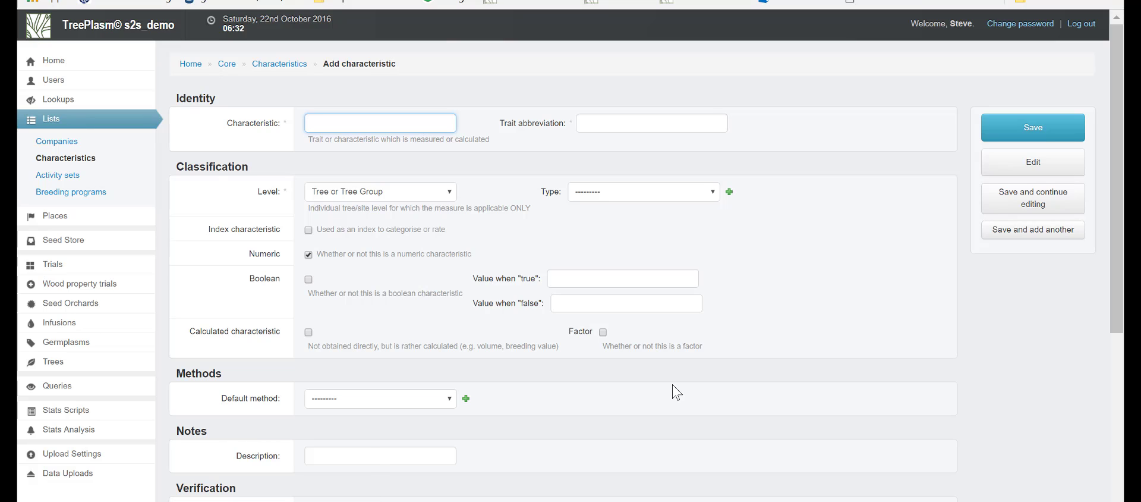
type("Fill")
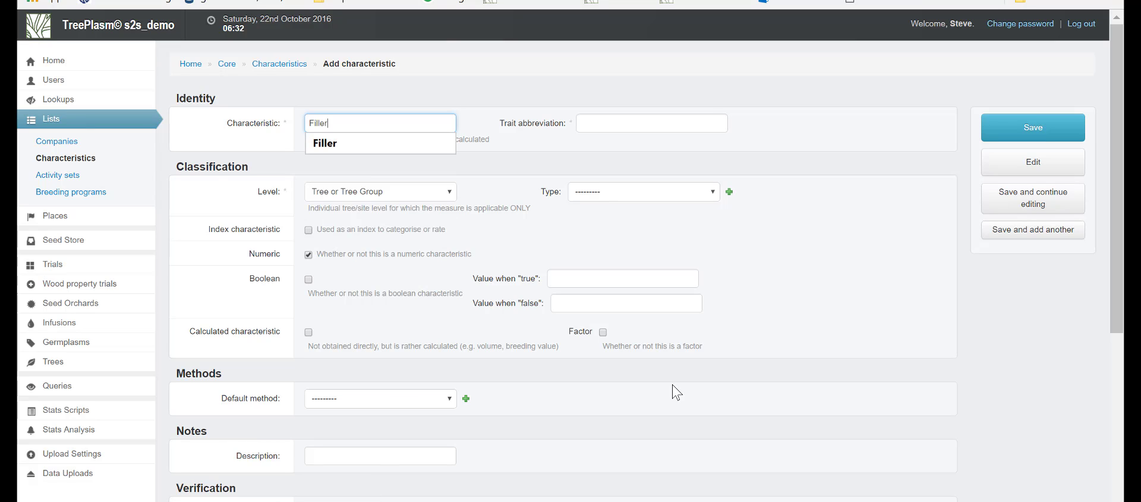
type("er")
left_click(627, 124)
type("F")
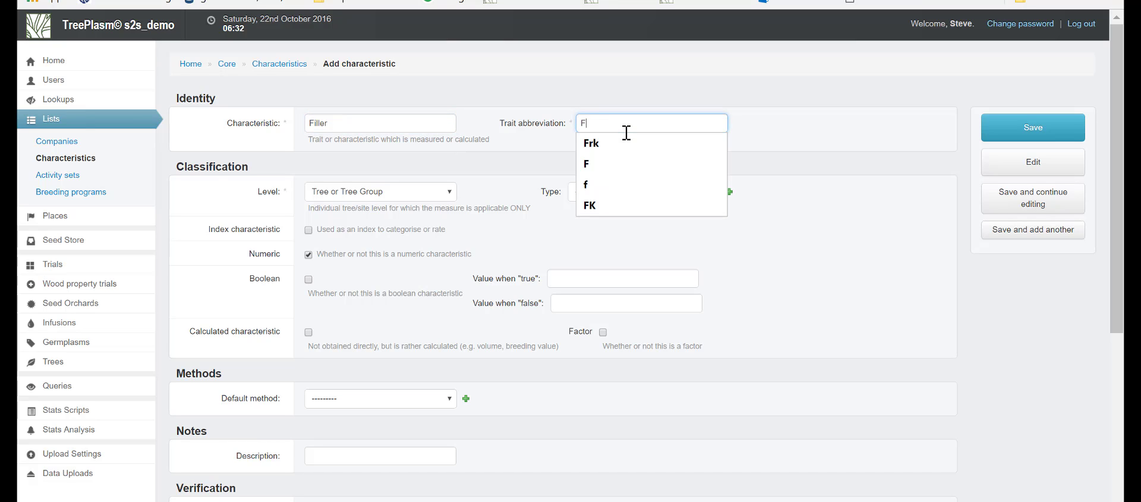
left_click(504, 241)
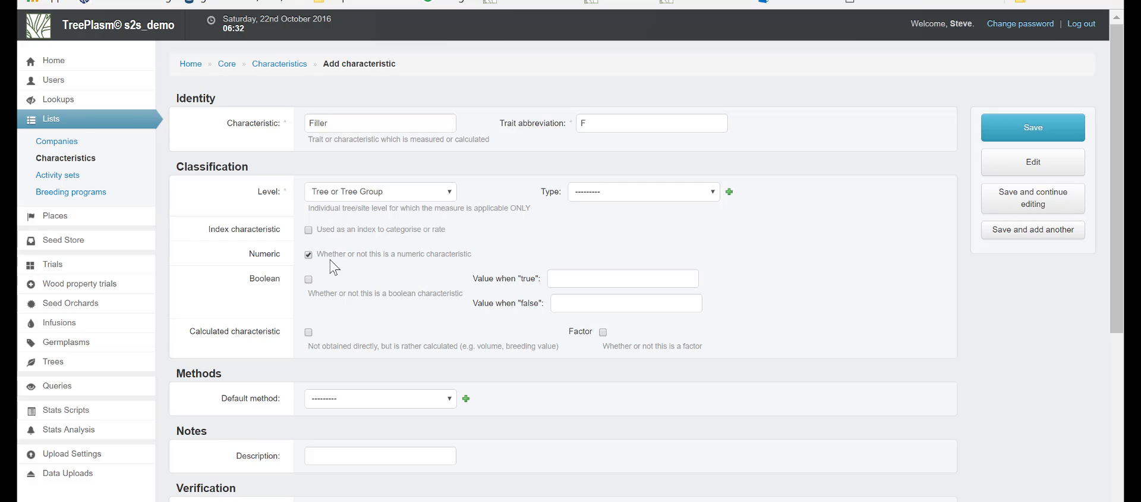
Switch to the Excel workbook and examine the values in the Filler column of the 5 Data sheet.
key("alt+Tab")
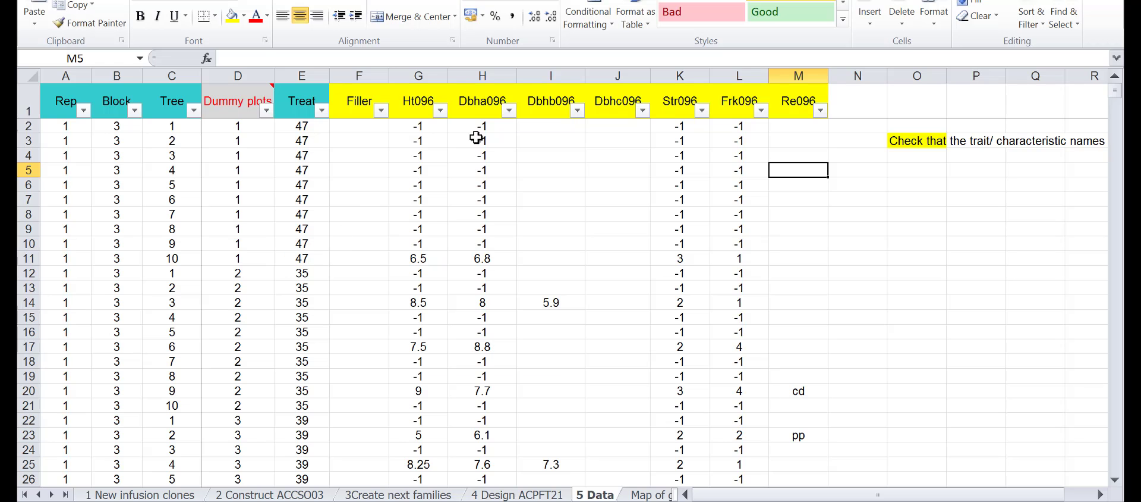
scroll(379, 137, "down", 8)
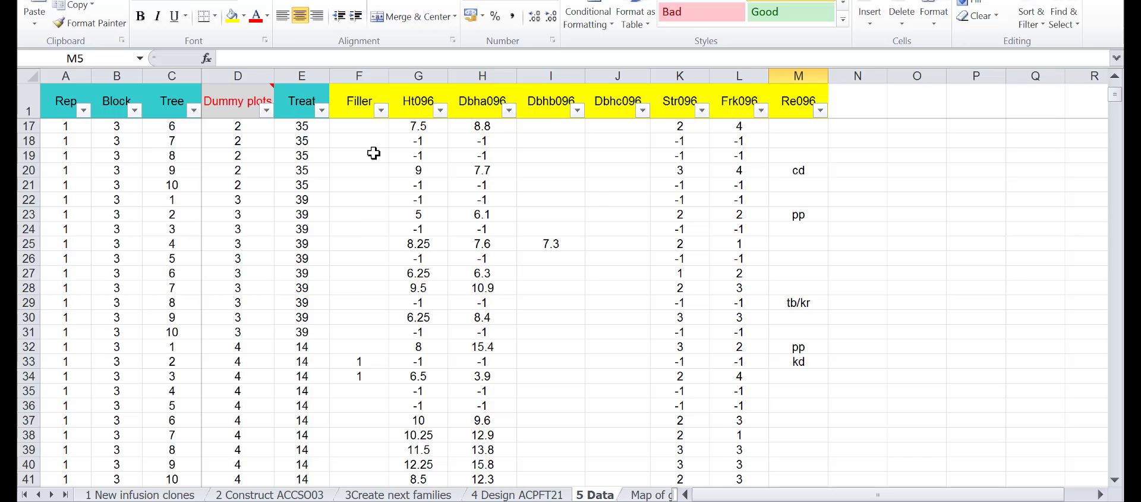
scroll(373, 153, "up", 8)
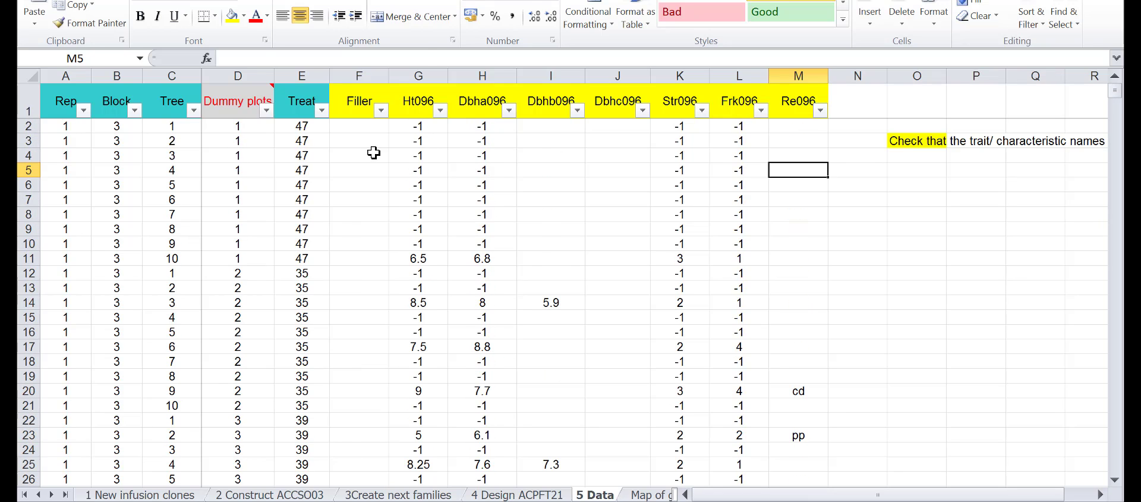
Switch back to TreePlasm, review the verification settings of the Filler characteristic and save it.
key("alt+Tab")
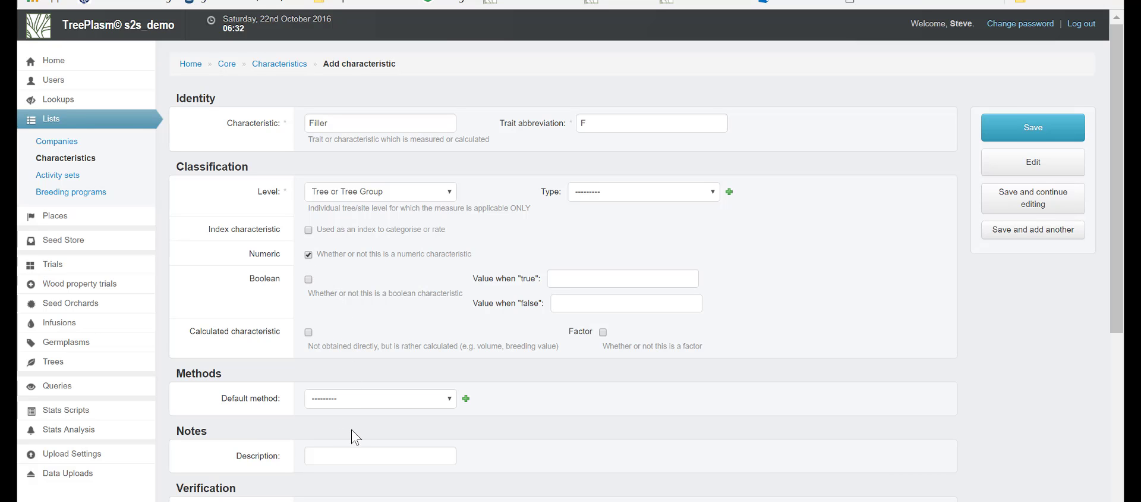
scroll(355, 437, "down", 2)
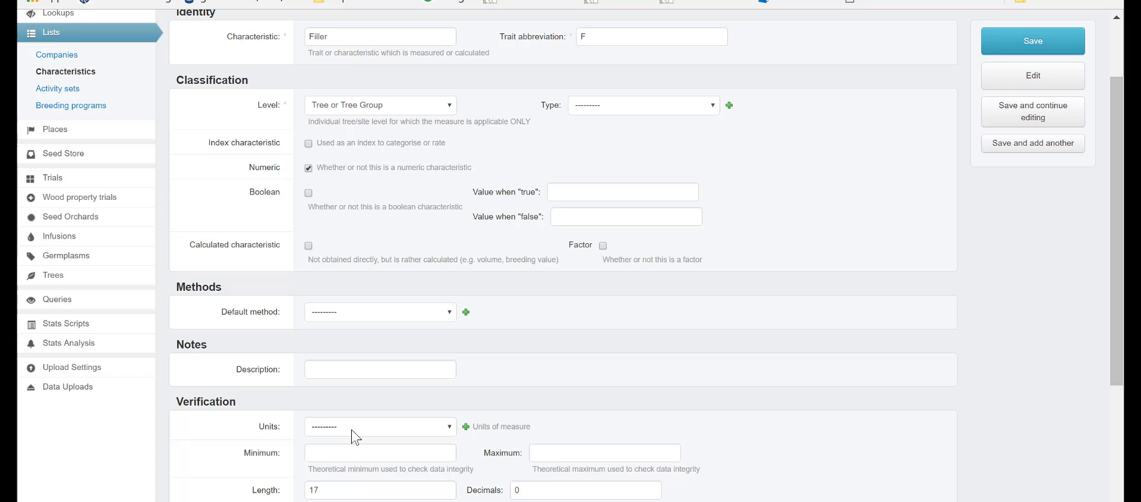
scroll(354, 437, "down", 4)
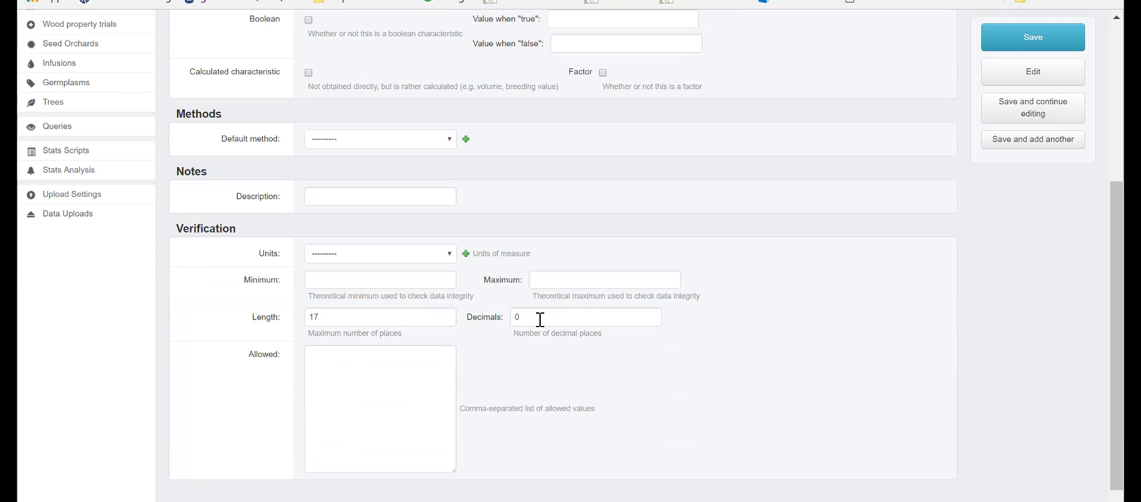
left_click(998, 44)
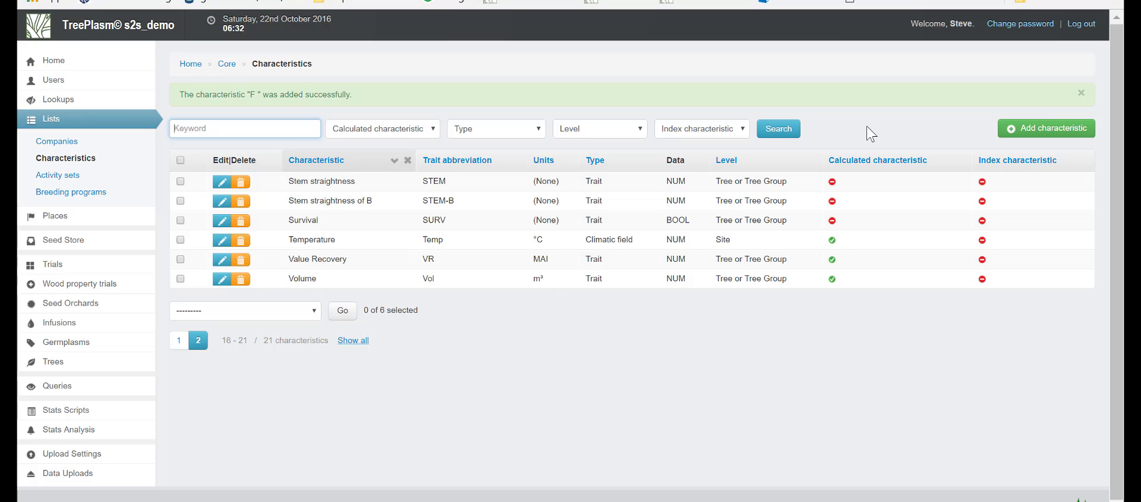
Switch to the Excel workbook and examine the 096 suffix in the Ht096 header on the 5 Data sheet.
key("alt+Tab")
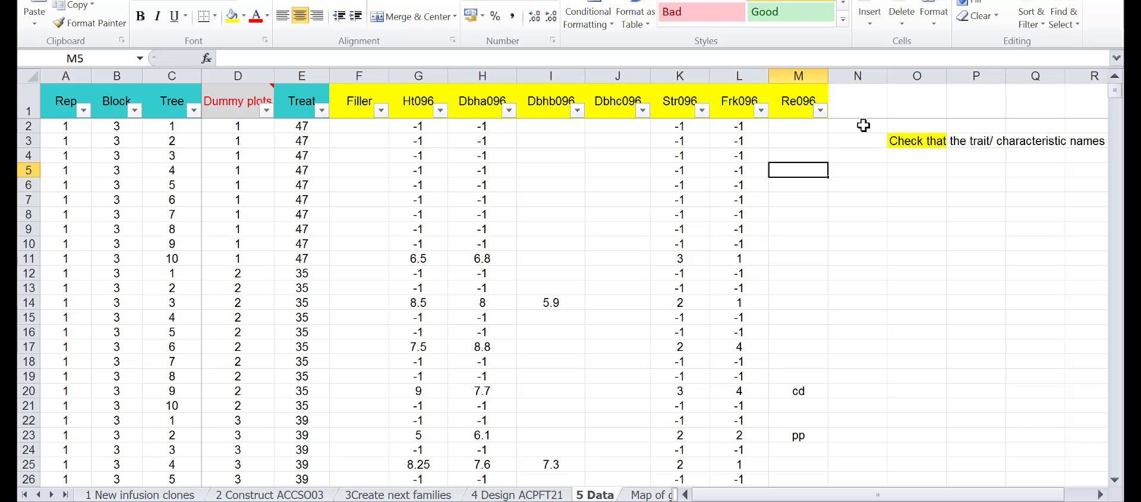
left_click(410, 93)
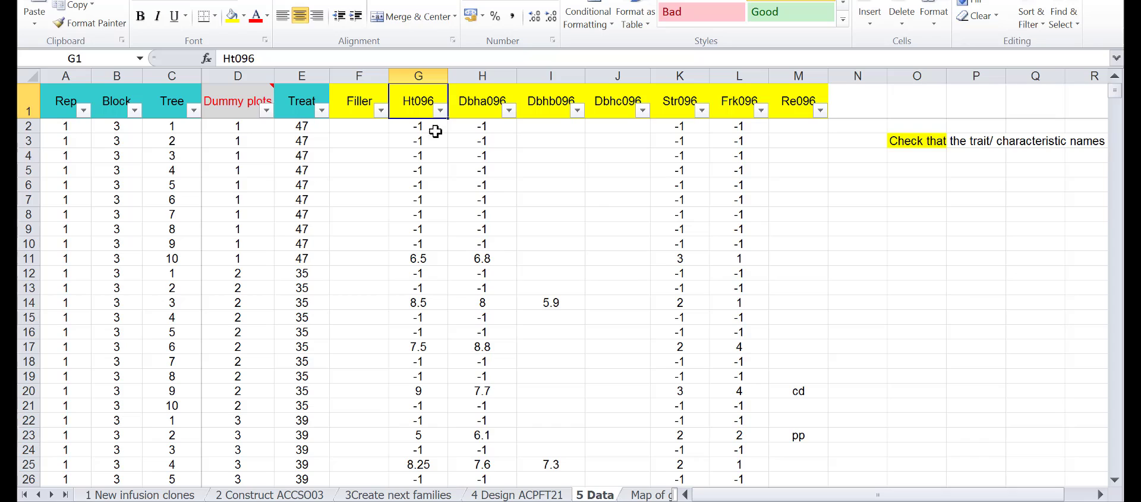
left_click_drag(259, 58, 239, 55)
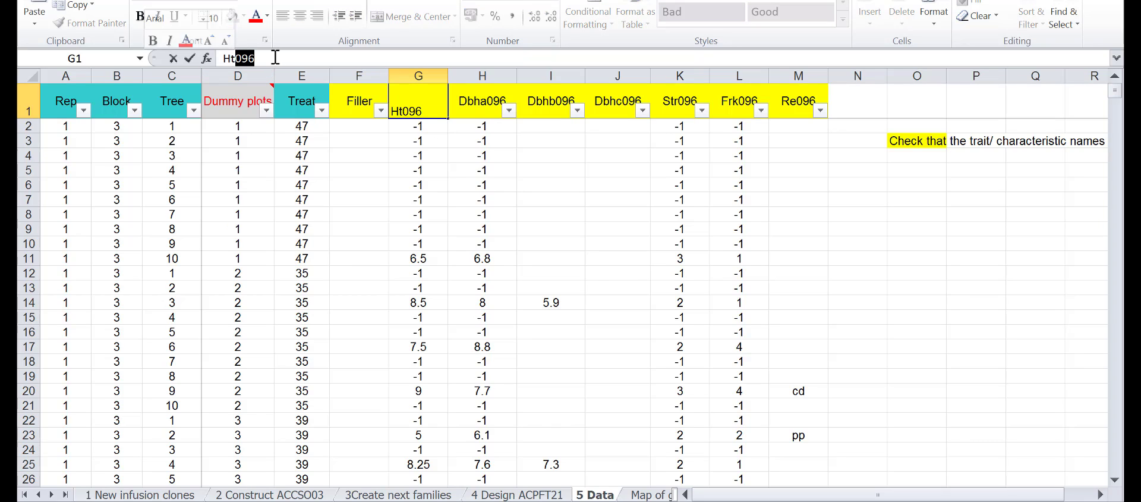
left_click(439, 153)
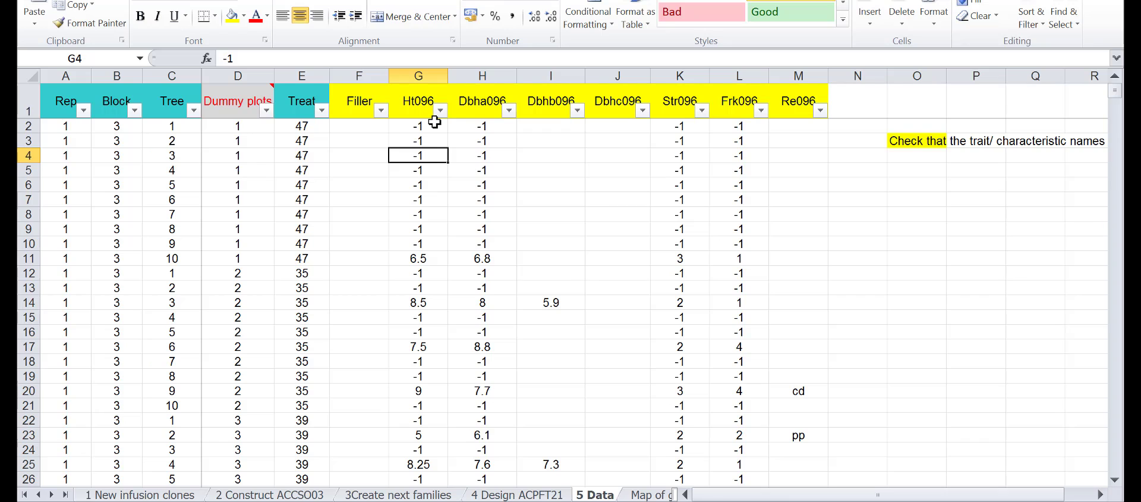
Check the trait abbreviations in TreePlasm's characteristics list, then return to Excel to compare them with the Dbha096 to Dbhc096 headers.
key("alt+Tab")
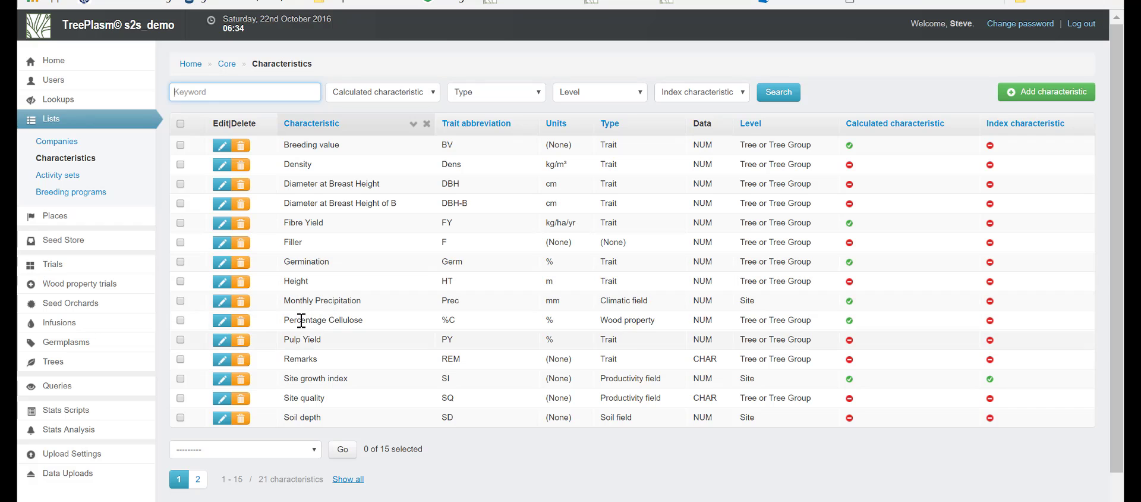
left_click(332, 325)
key("alt+Tab")
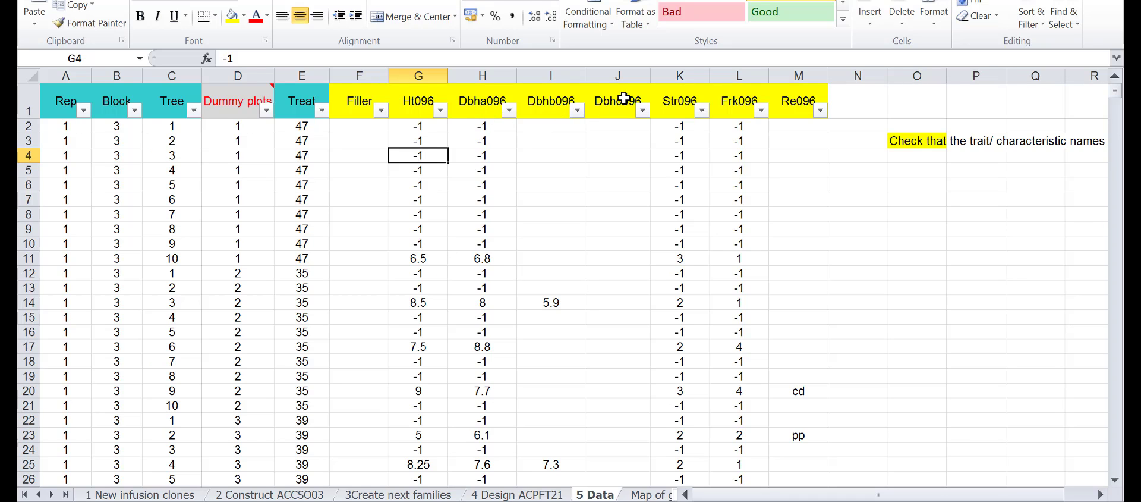
Switch back to TreePlasm and enter a new characteristic named Diameter at breast height a with the trait abbreviation DBHa.
key("alt+Tab")
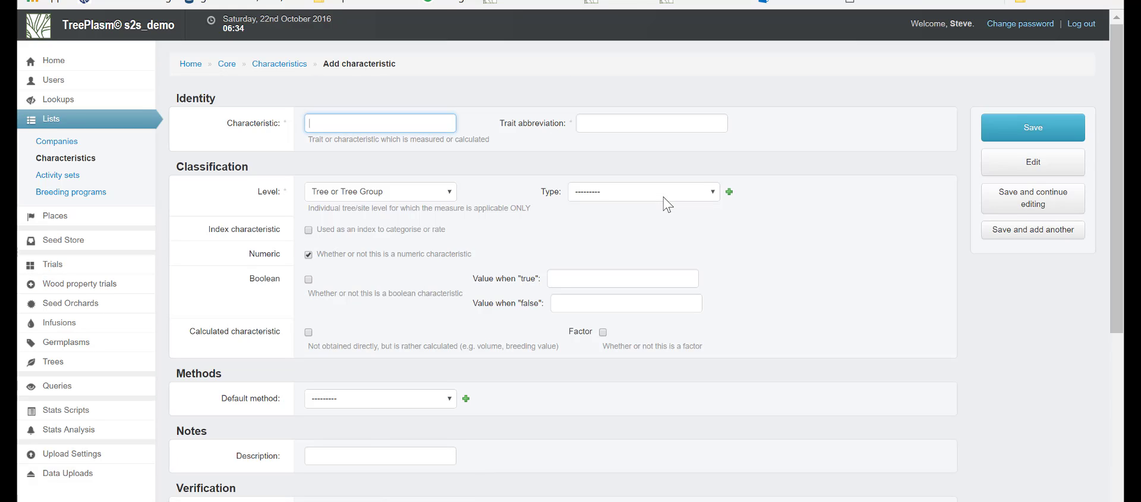
type("Diameter at breast height a")
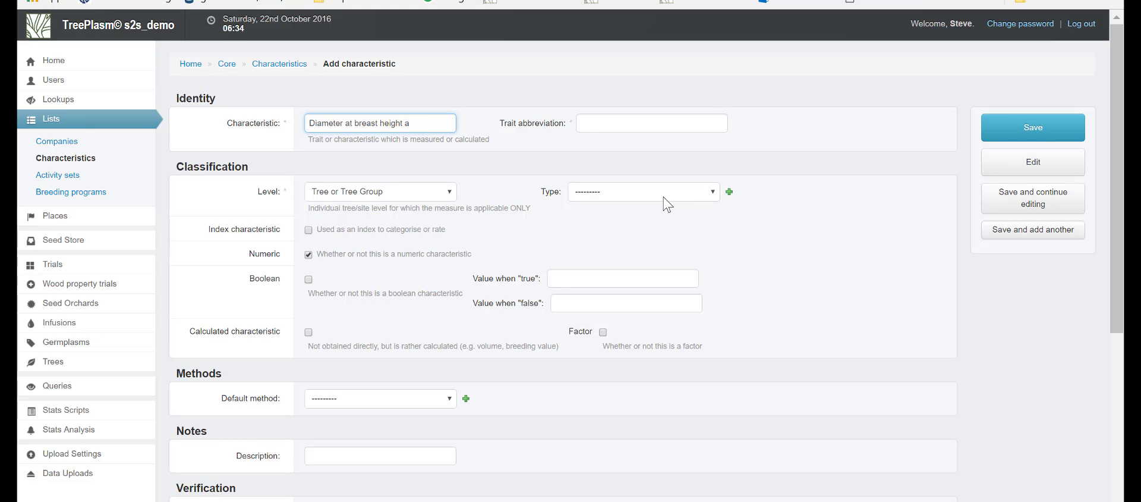
left_click(585, 123)
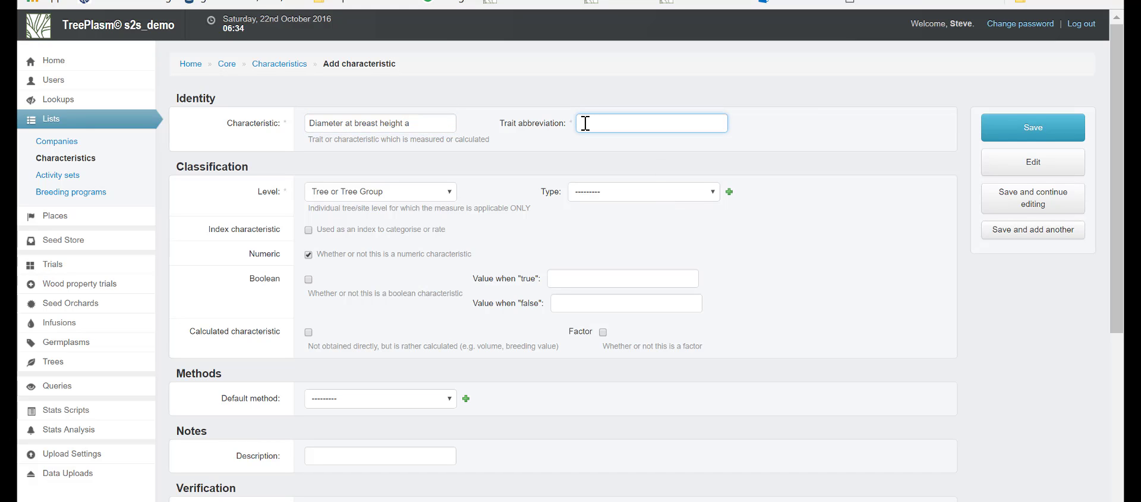
type("DBH")
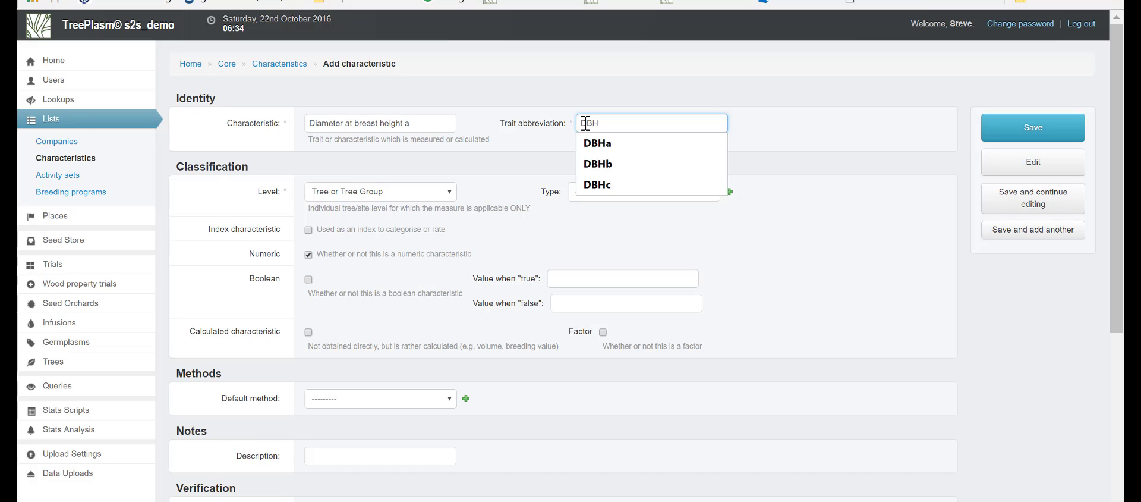
type("a")
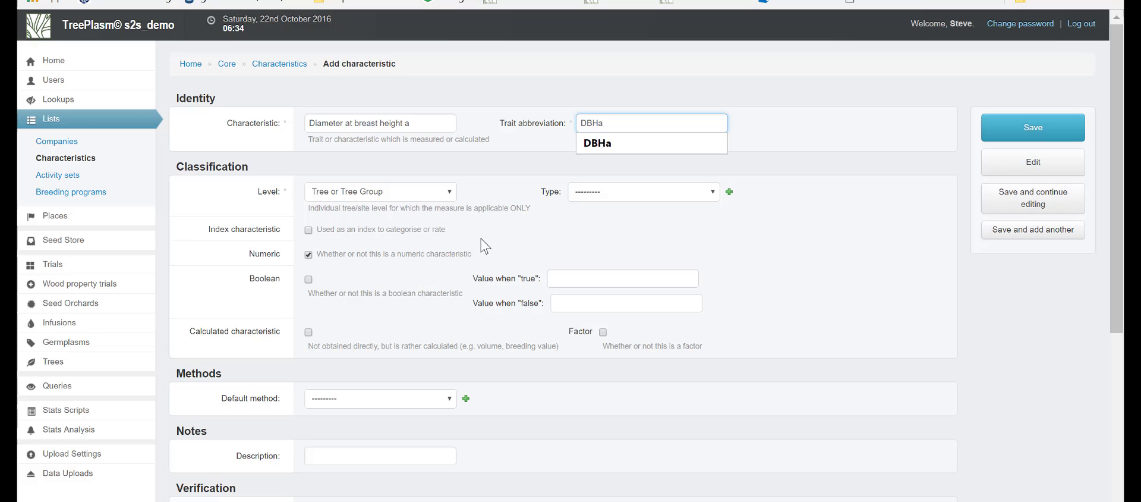
Set the DBHa characteristic's number of decimals to 5 and save it.
scroll(479, 333, "down", 1)
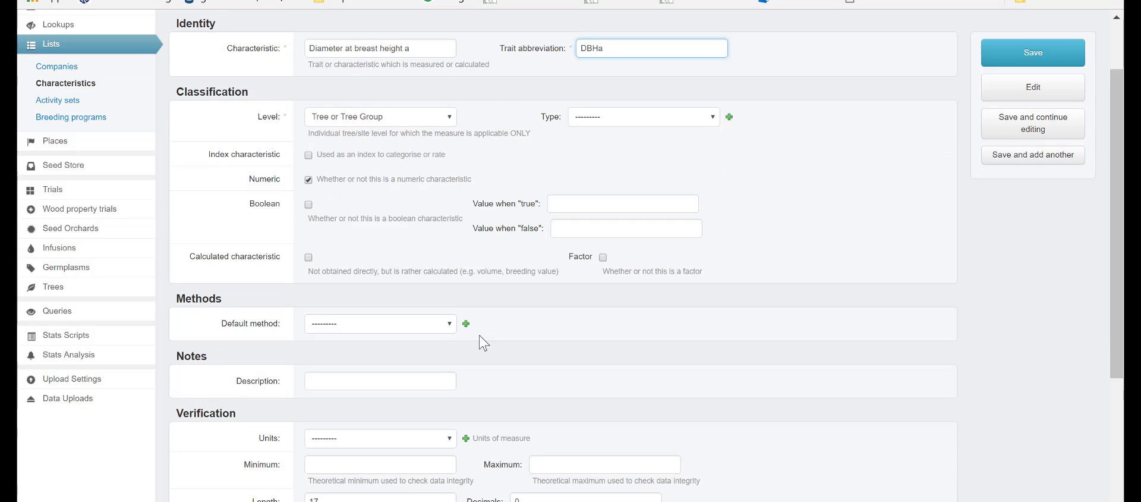
scroll(485, 343, "down", 3)
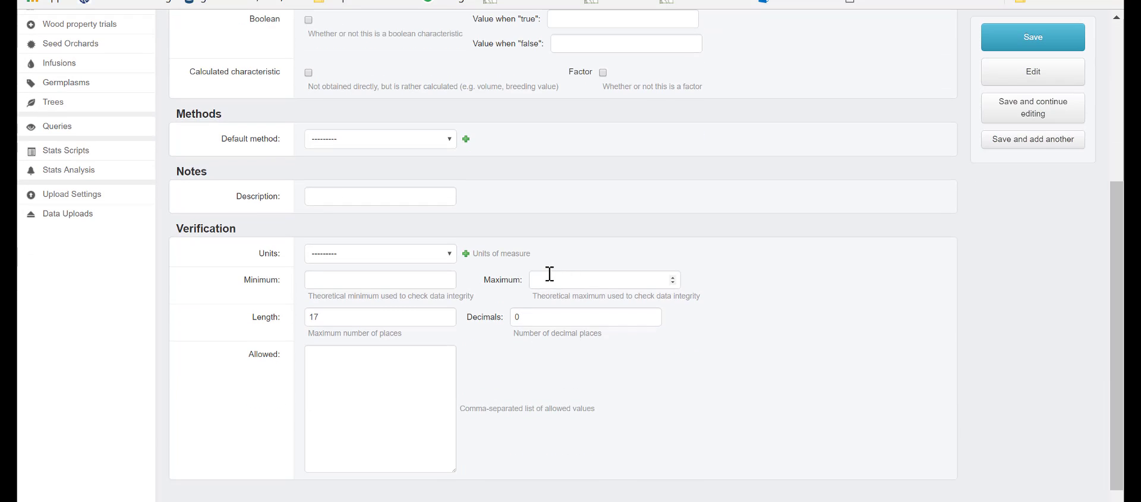
left_click(481, 329)
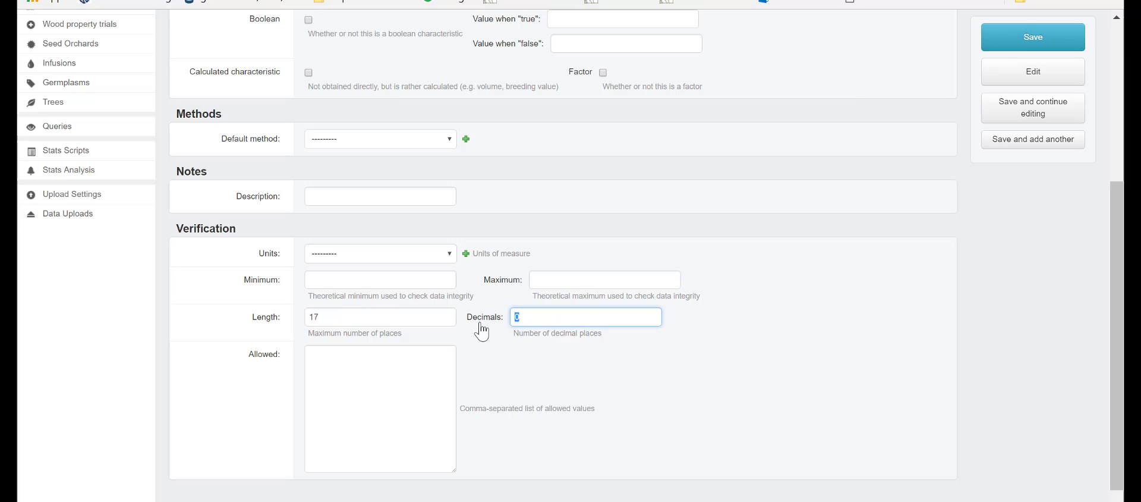
type("5")
left_click(782, 238)
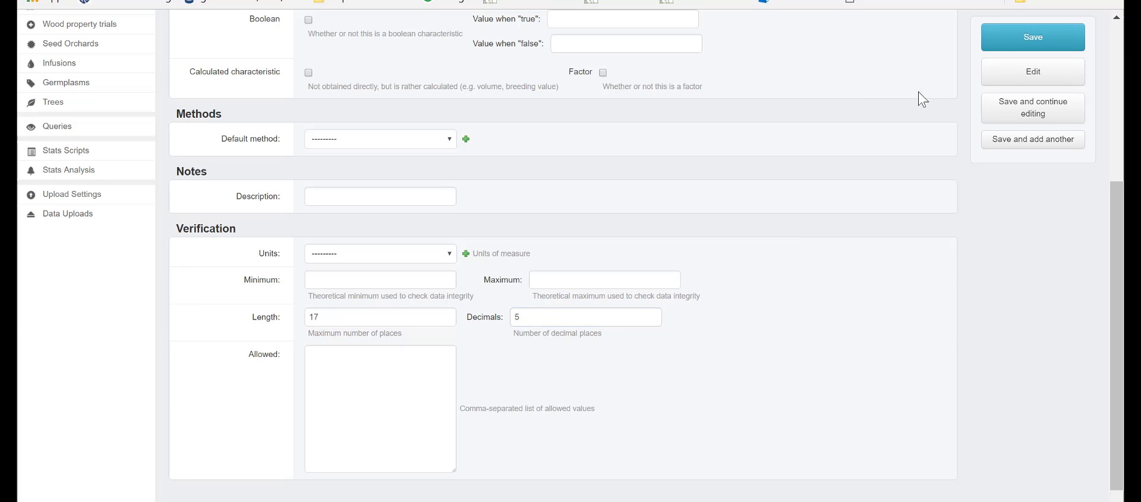
left_click(1017, 42)
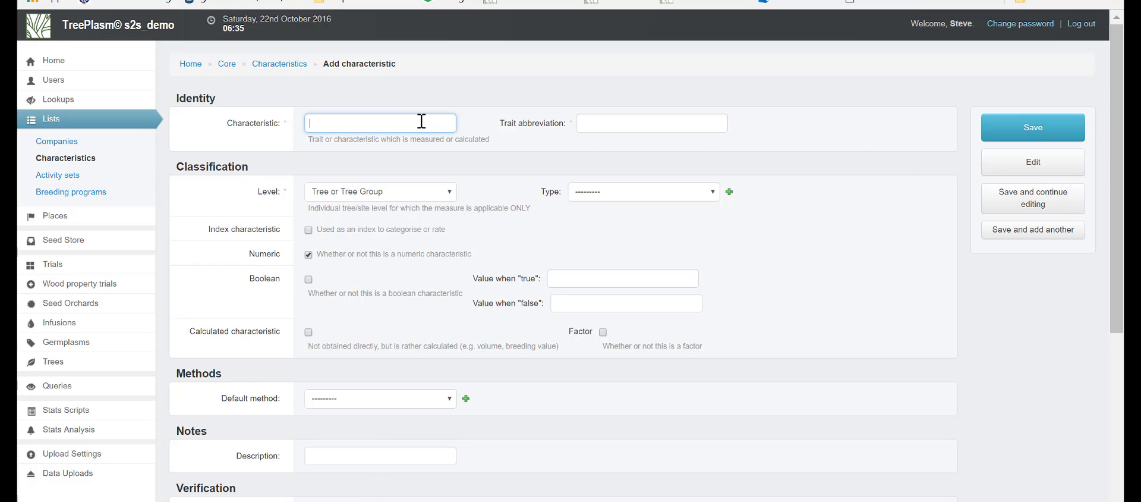
Enter another new characteristic named Diameter at breast height b with the trait abbreviation DBHb.
type("Dia")
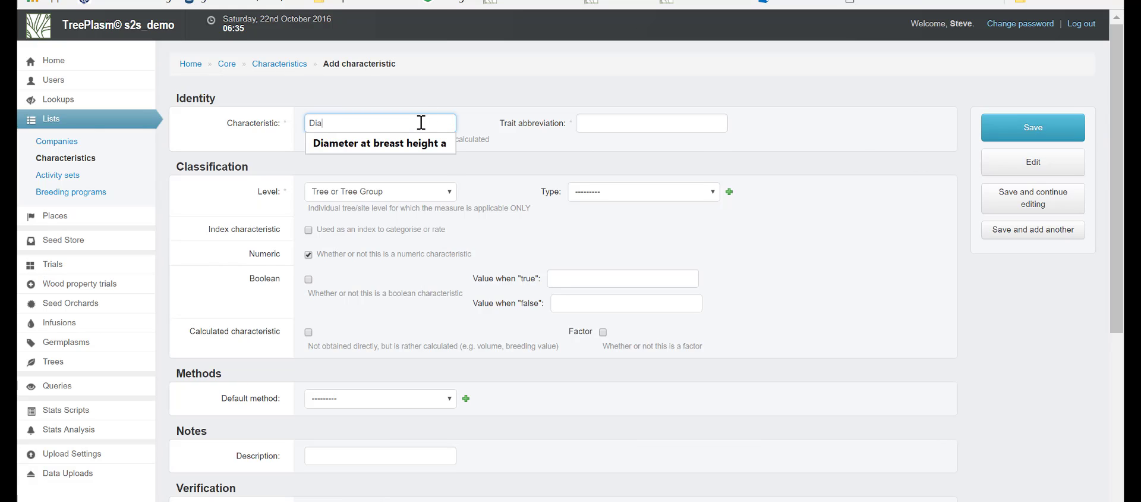
left_click(410, 143)
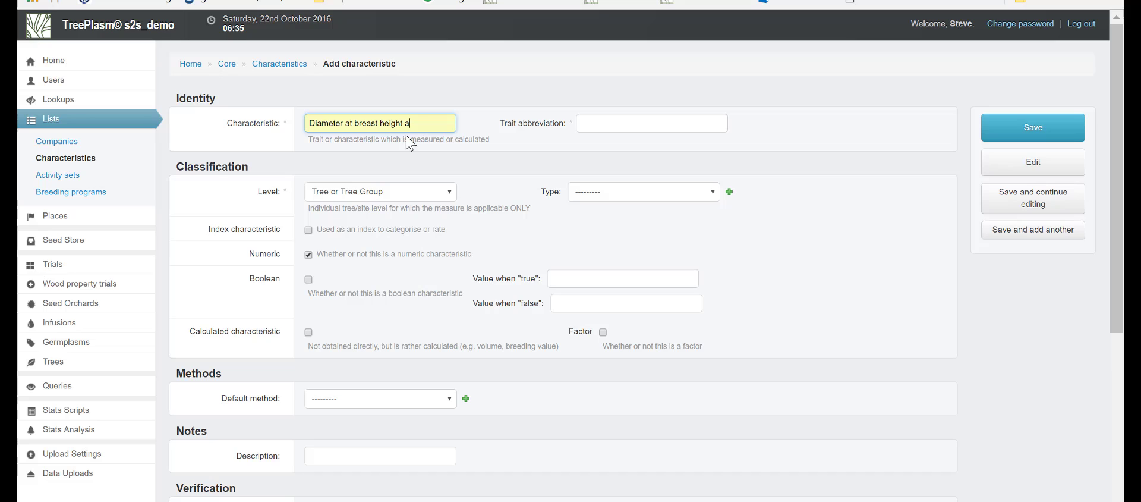
key("BackSpace")
type("b")
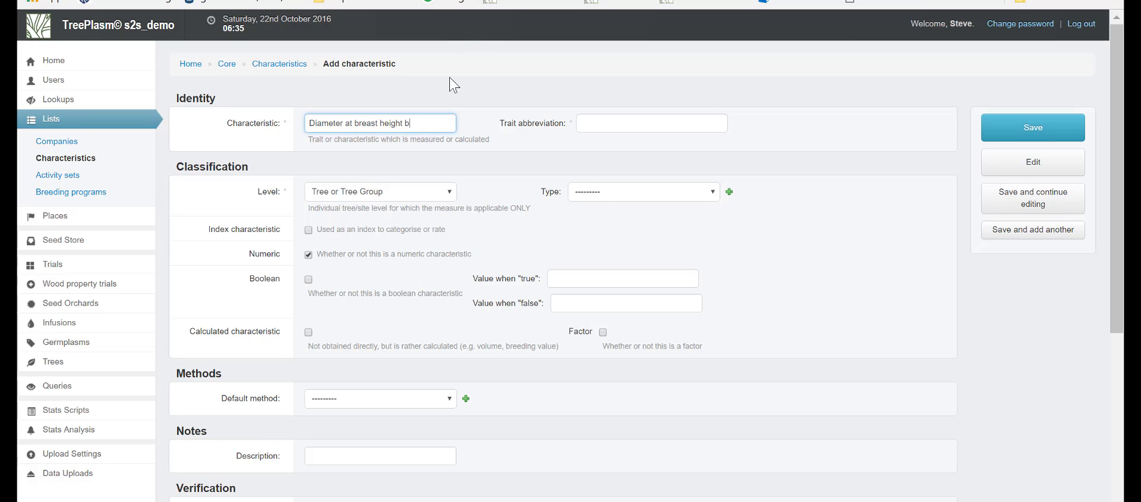
left_click(596, 131)
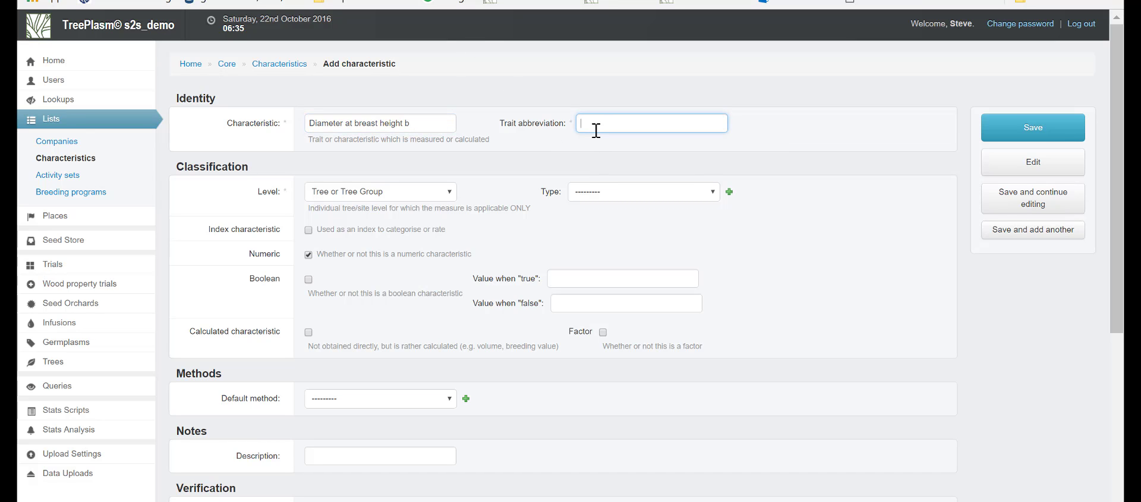
type("DBHb")
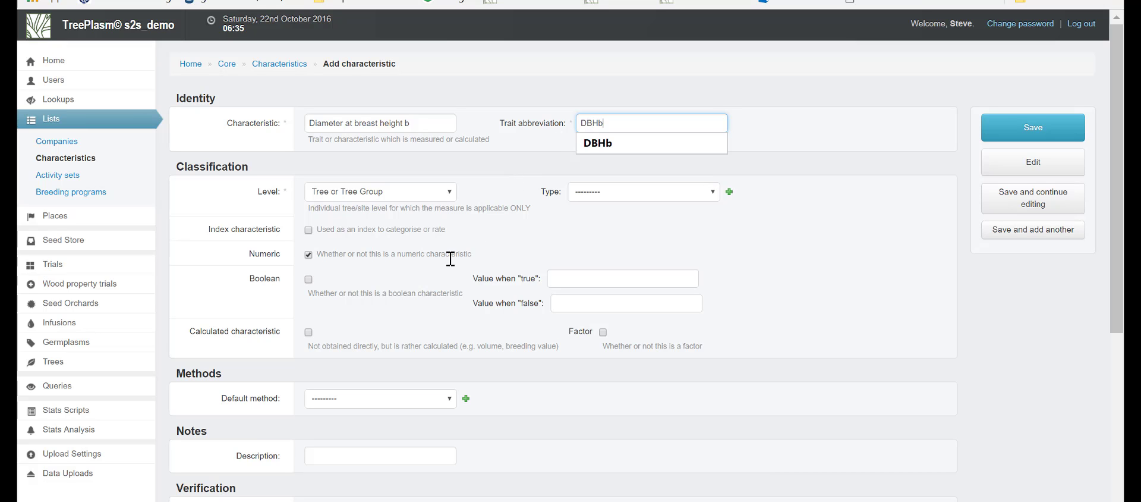
Set the DBHb characteristic's number of decimals to 5 and save it.
scroll(555, 402, "down", 4)
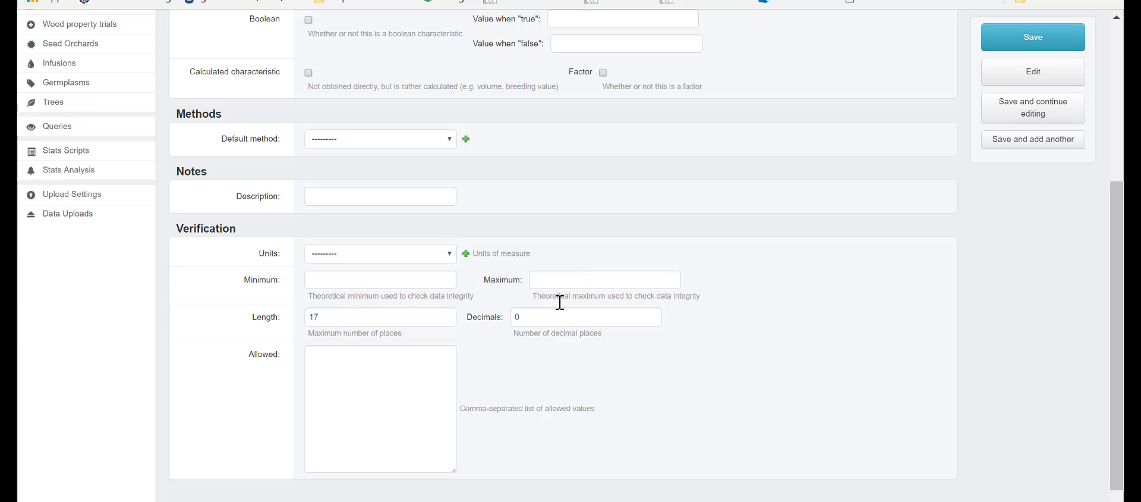
left_click_drag(547, 313, 499, 323)
type("5")
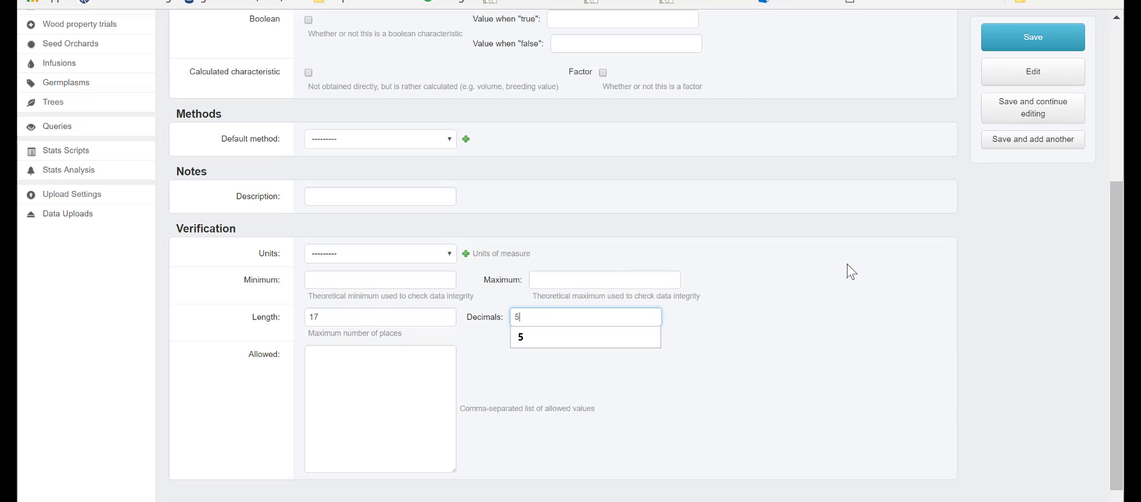
left_click(1058, 39)
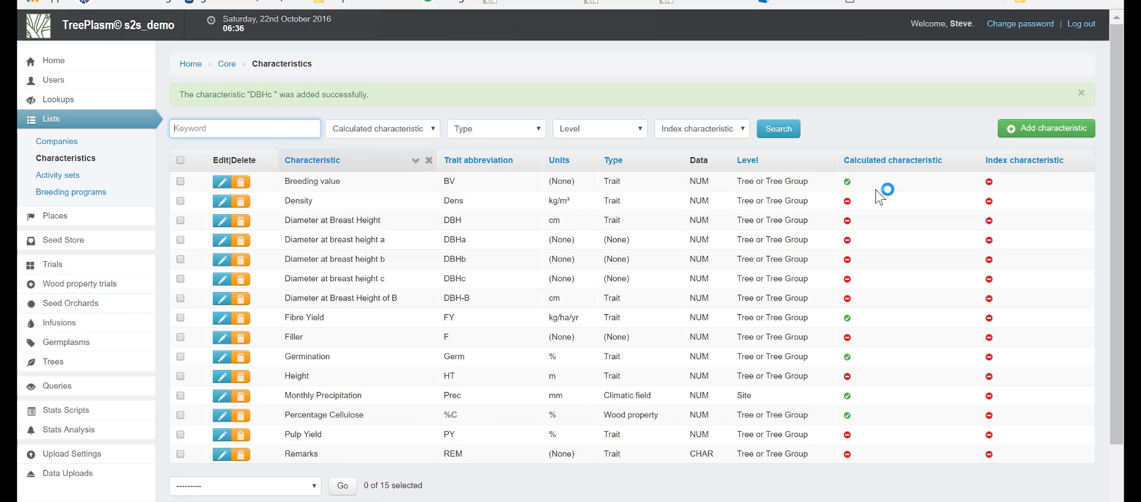
Switch to the Excel workbook, check the Str096, Frk096 and Re096 trait headers against TreePlasm's characteristics, and return to TreePlasm.
key("alt+Tab")
left_click(687, 111)
left_click(747, 107)
left_click(797, 111)
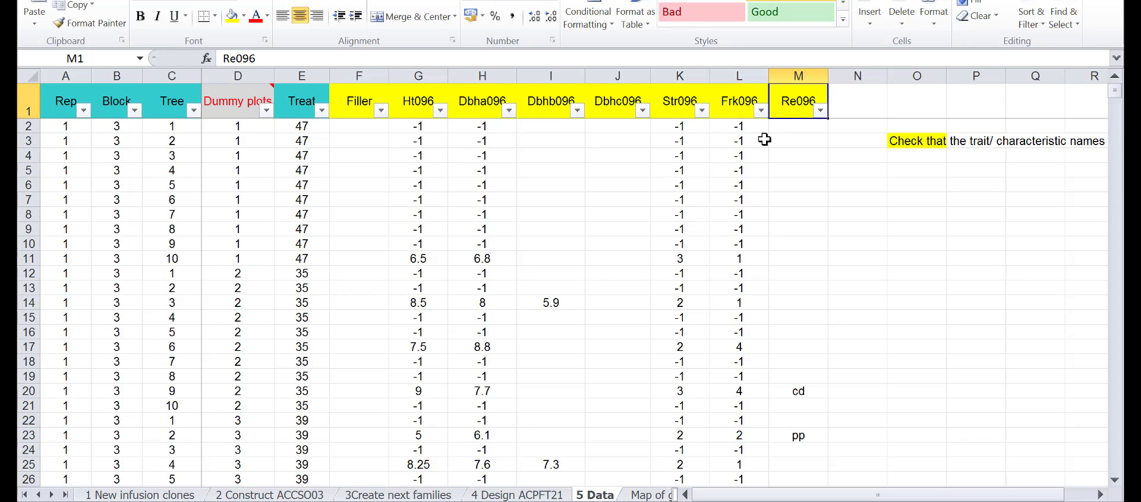
key("alt+Tab")
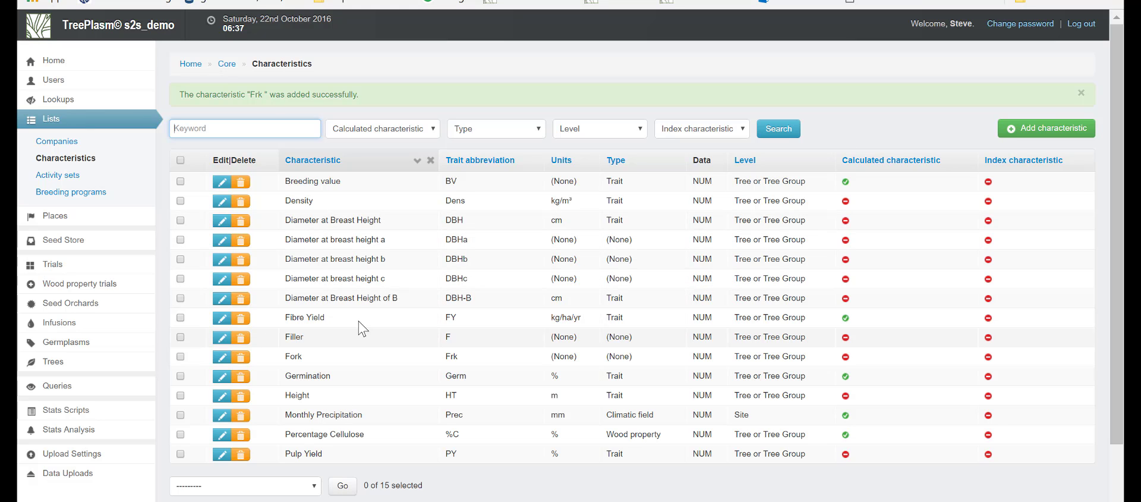
key("alt+Tab")
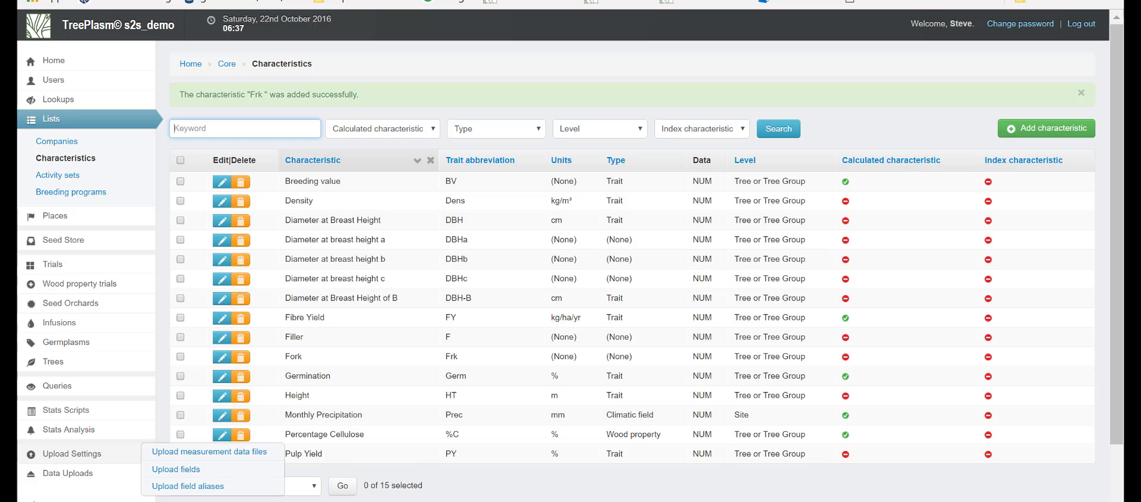
Start a tree measurements and calculated values upload for site ACPFT21 with the description ACPFT21 measures.
mouse_move(60, 479)
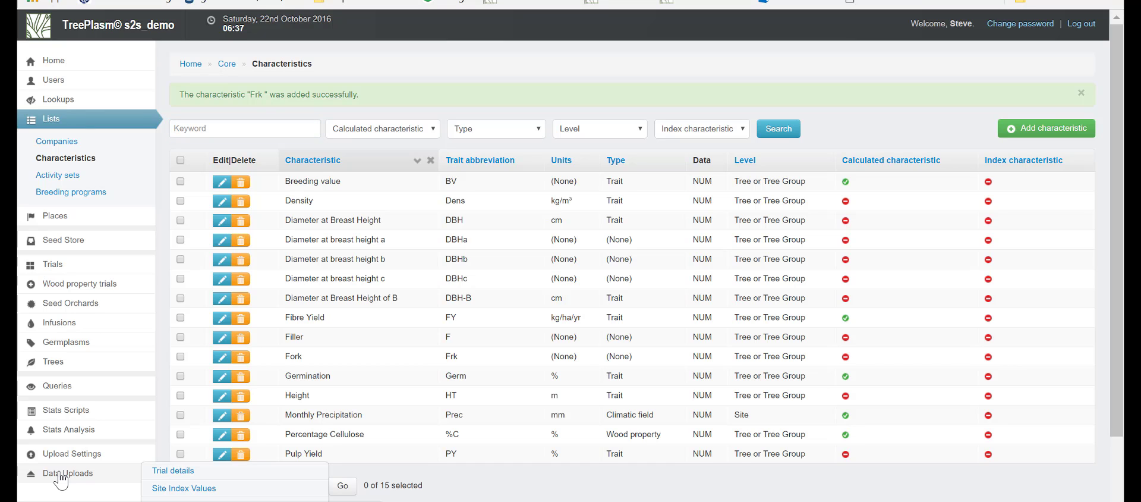
left_click(60, 474)
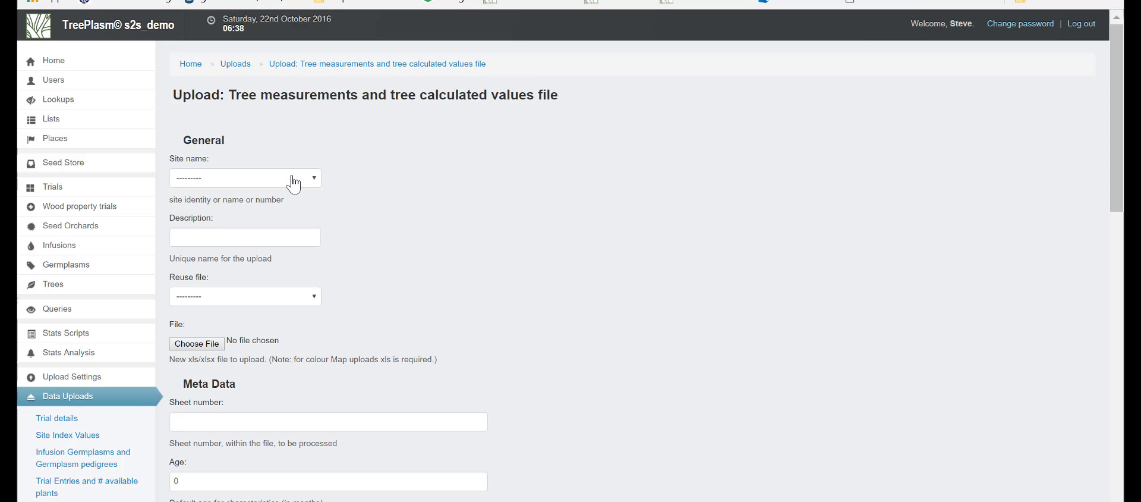
left_click(293, 178)
left_click(280, 215)
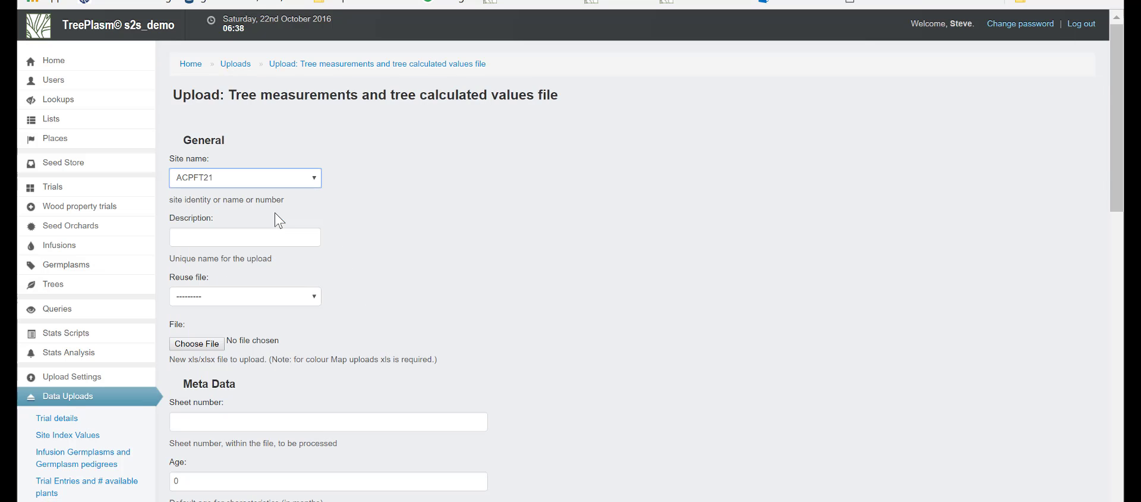
left_click(267, 236)
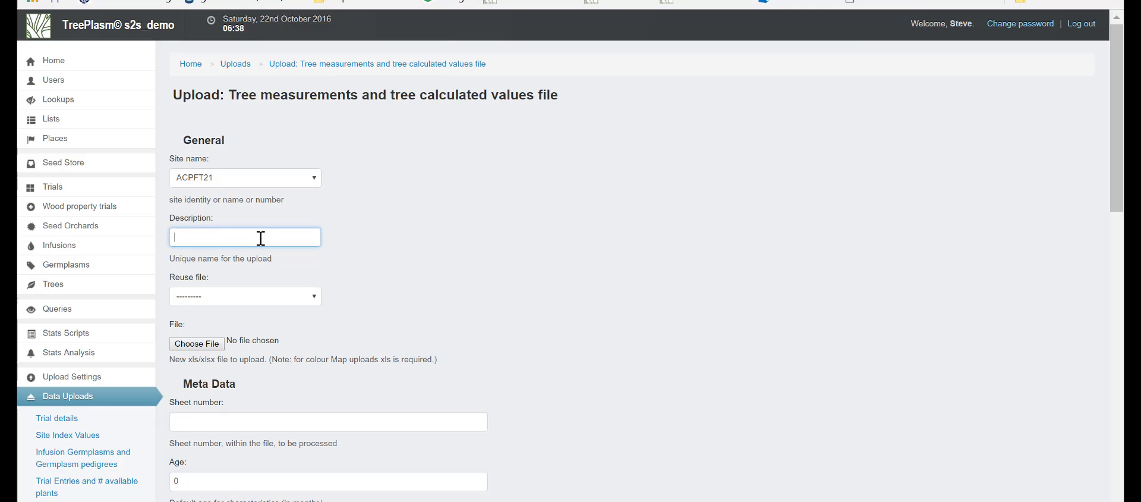
type("ACPF")
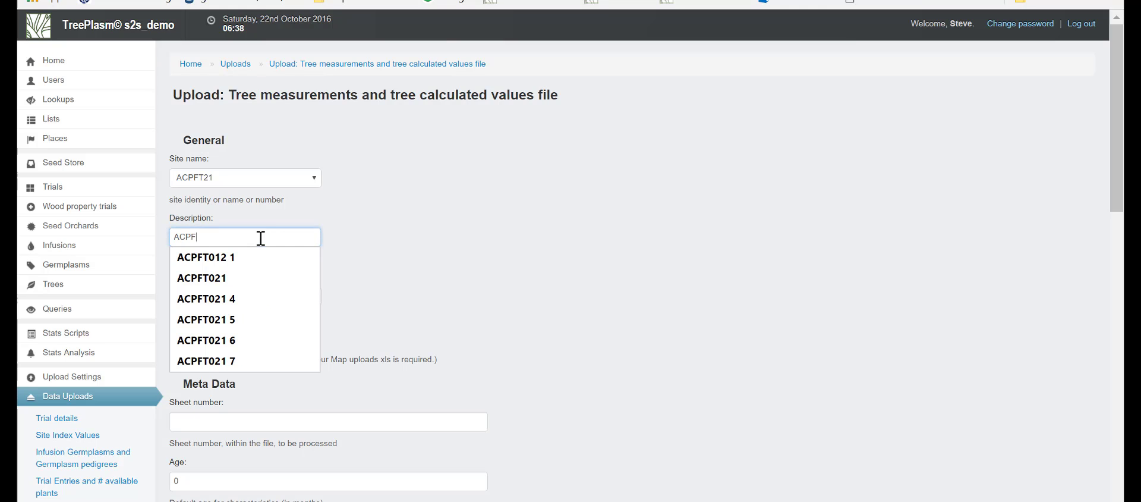
type("T2")
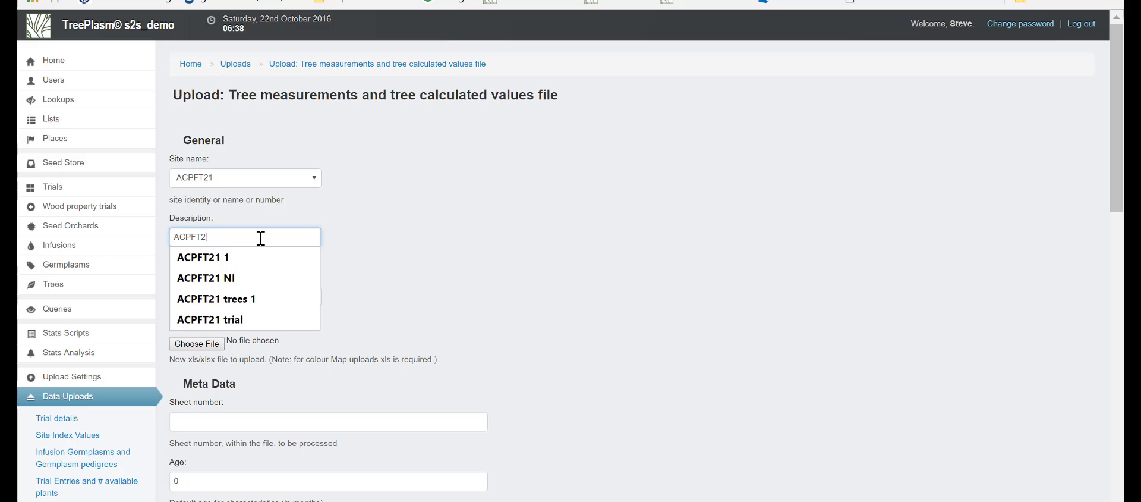
type("1 measures")
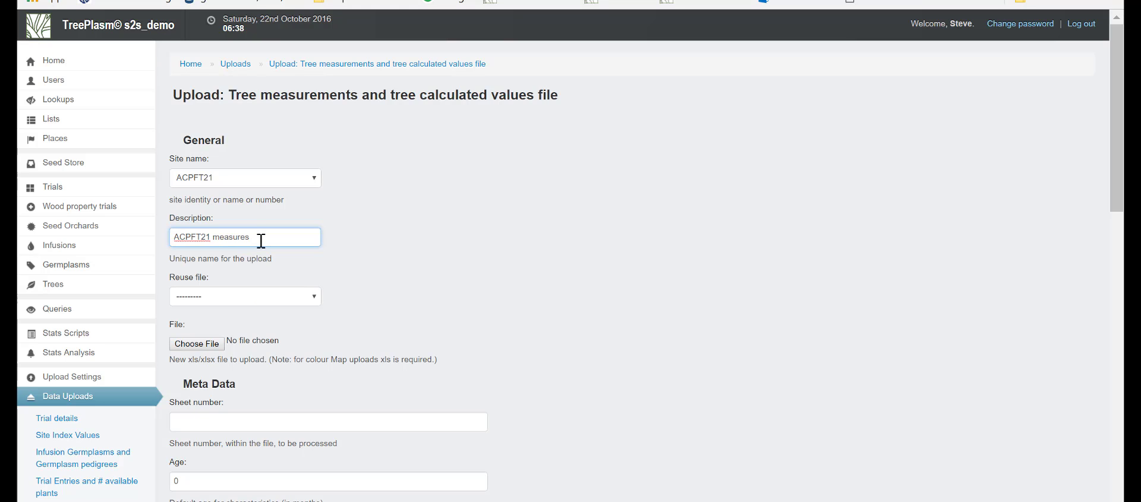
Choose ACPFT21 sv.xls as the upload file and set the sheet number to 5, checking the Data sheet's position in the workbook.
left_click(201, 343)
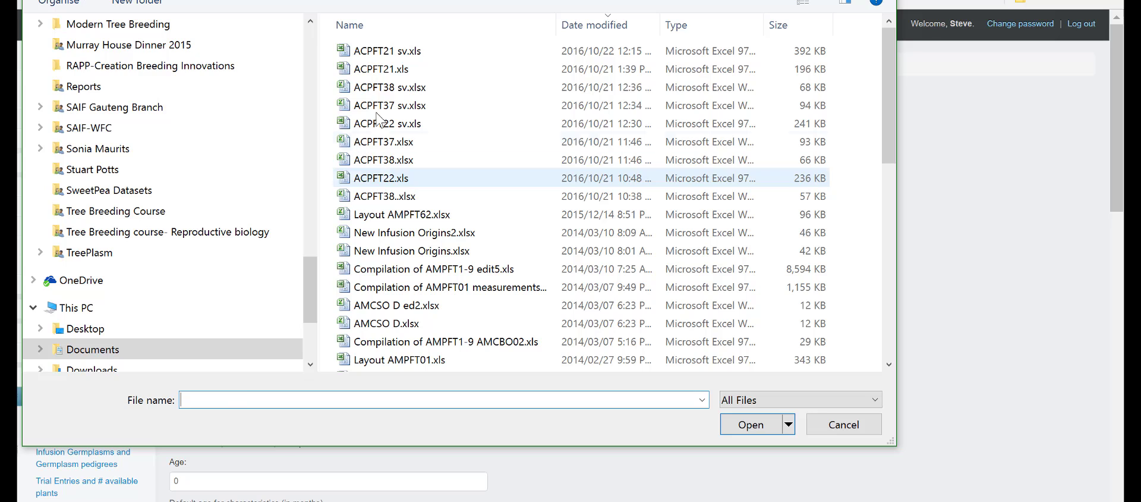
left_click(407, 52)
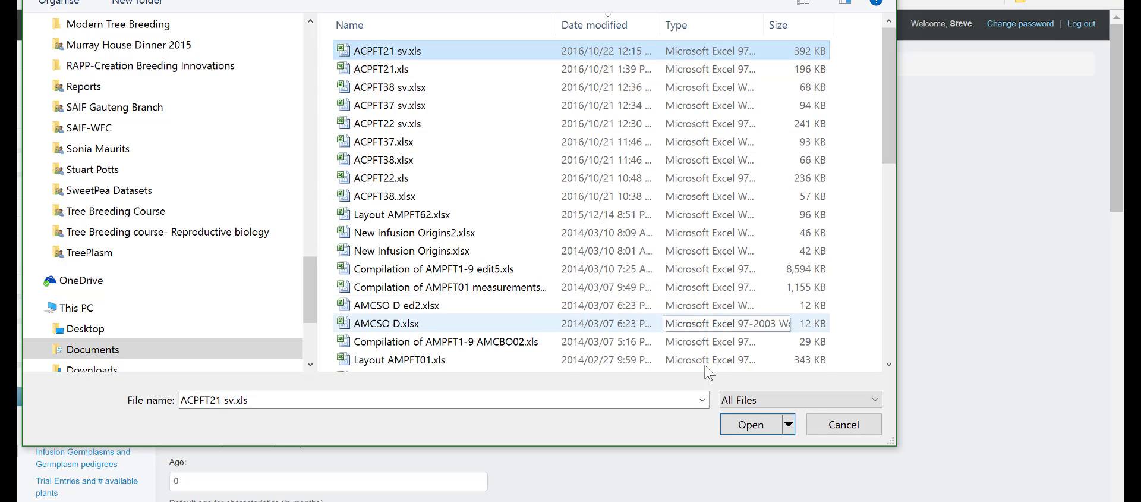
left_click(755, 426)
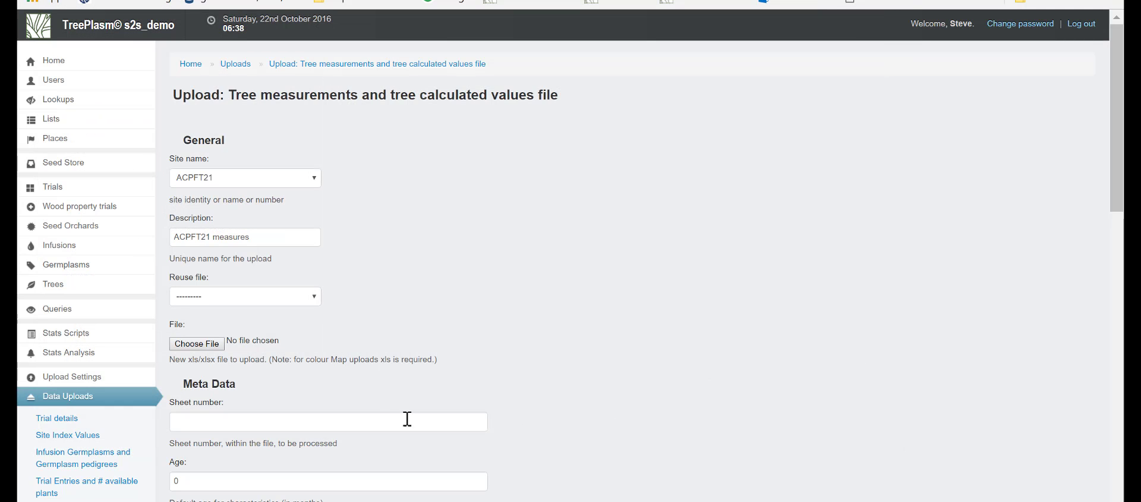
left_click(378, 421)
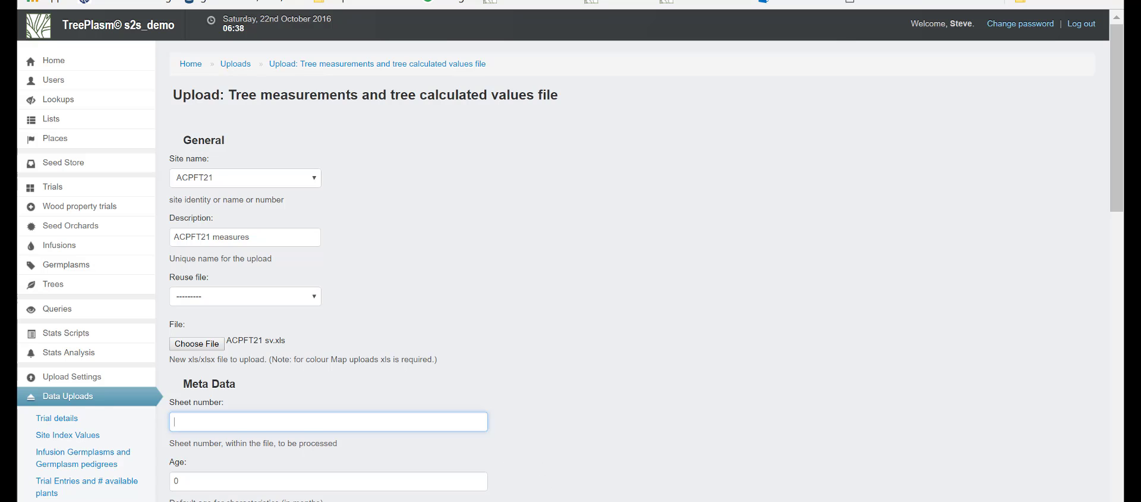
key("alt+Tab")
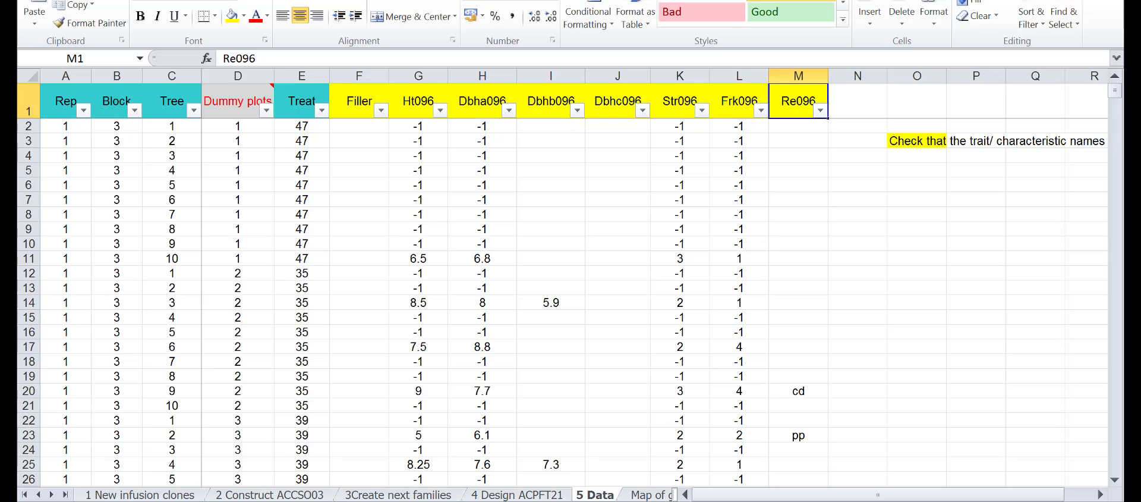
key("alt+Tab")
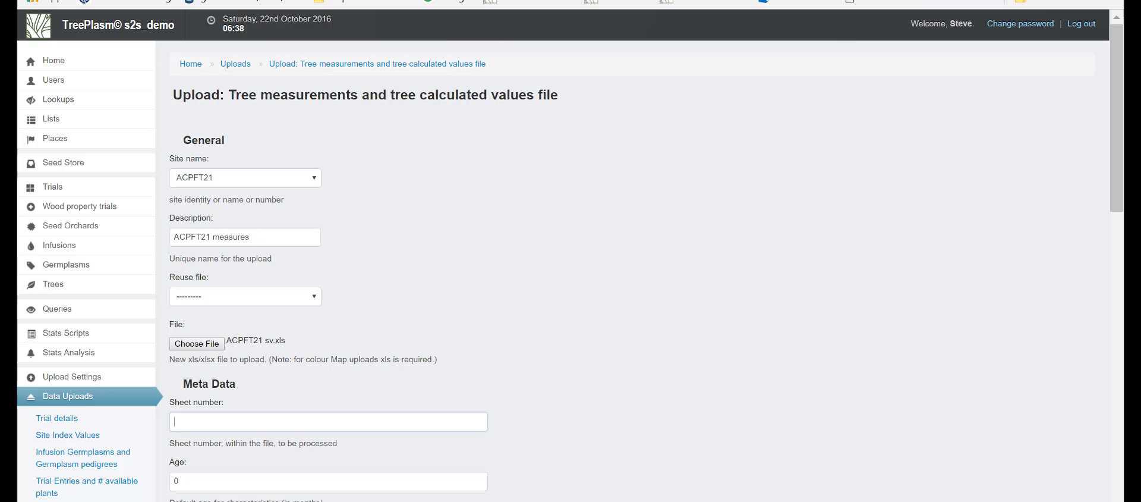
type("5")
Try to continue to the field matching with the remaining upload options left at their defaults.
left_click(664, 448)
scroll(647, 443, "down", 10)
scroll(267, 484, "down", 3)
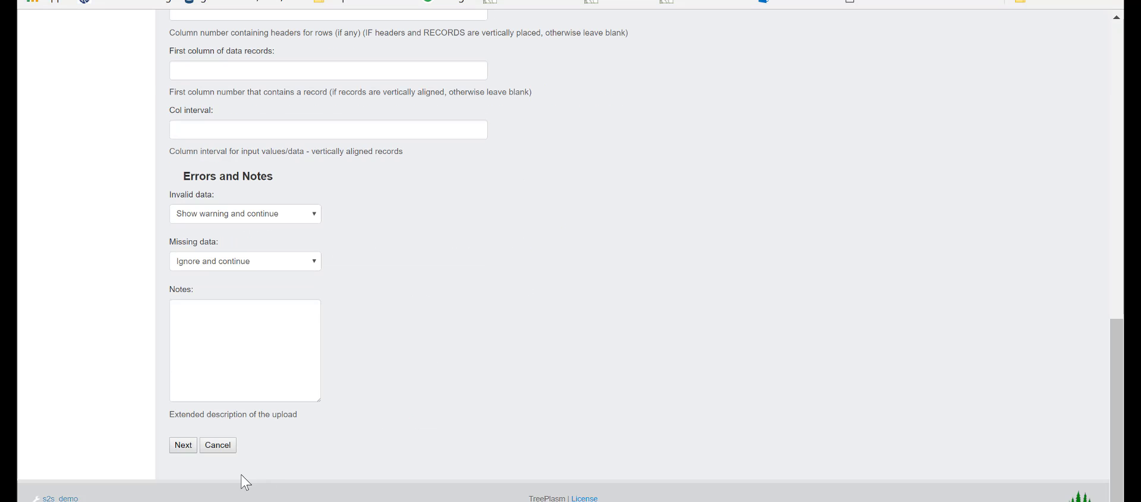
left_click(185, 445)
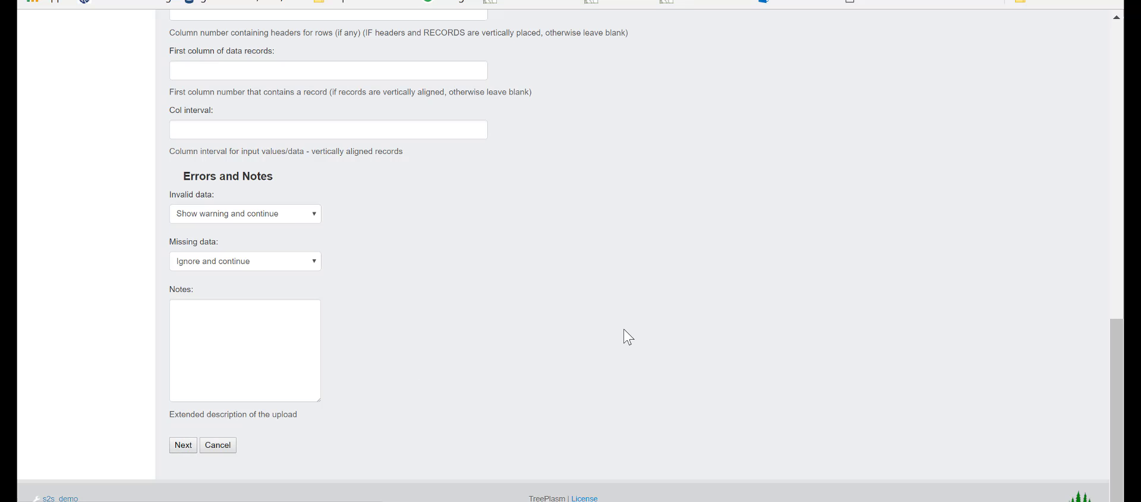
Set the default age for the characteristics to 96 months and continue to the upload's field matching.
scroll(439, 308, "down", 3)
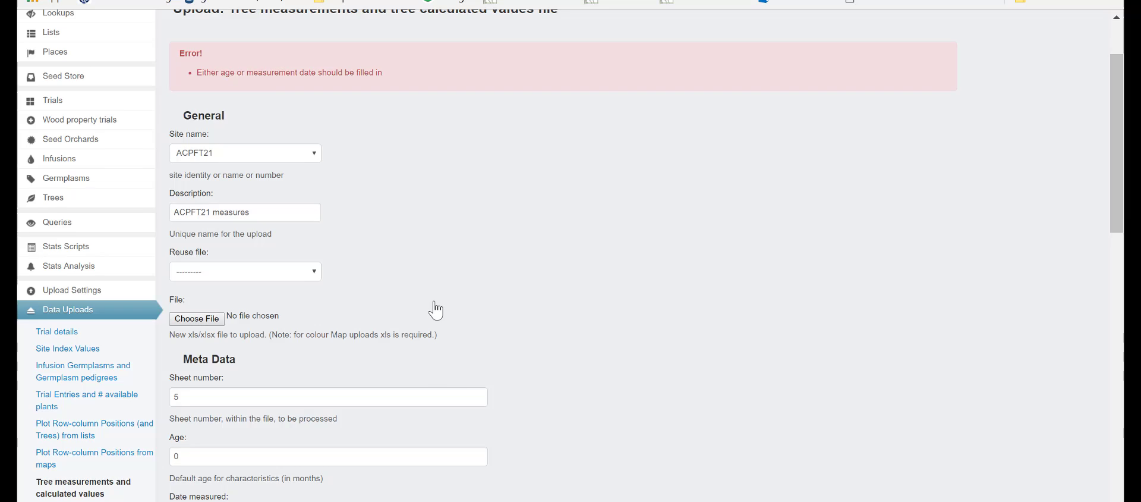
scroll(438, 308, "down", 2)
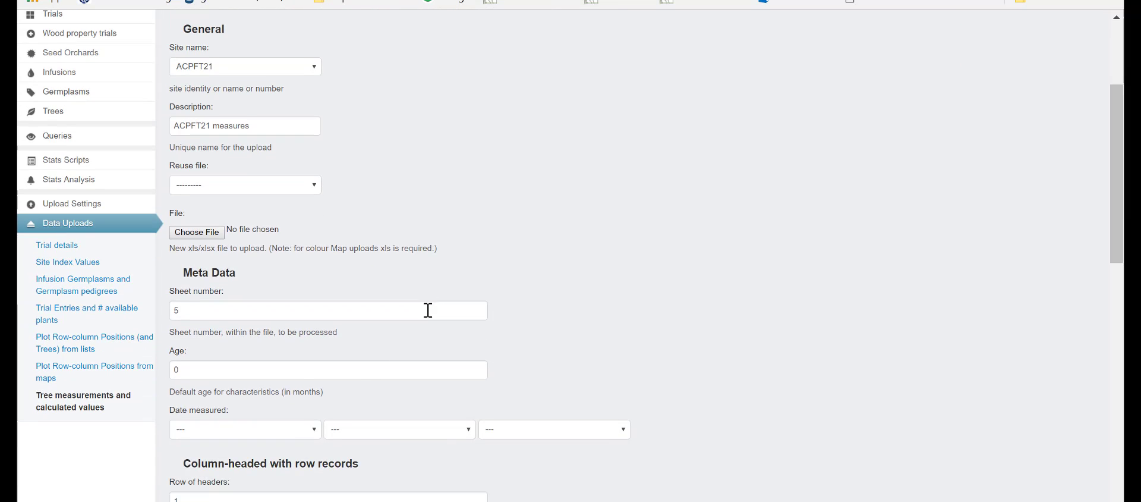
left_click(294, 369)
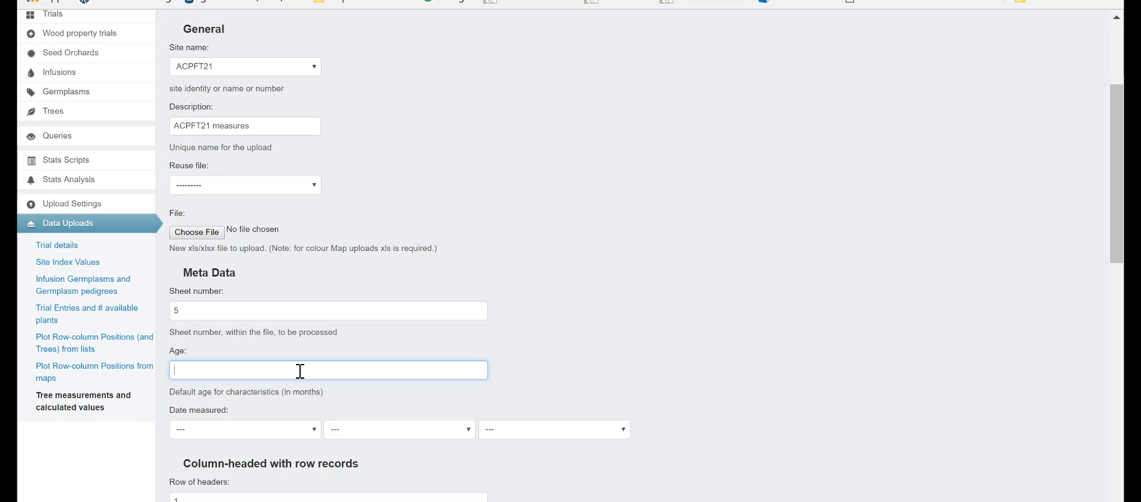
key("alt+Tab")
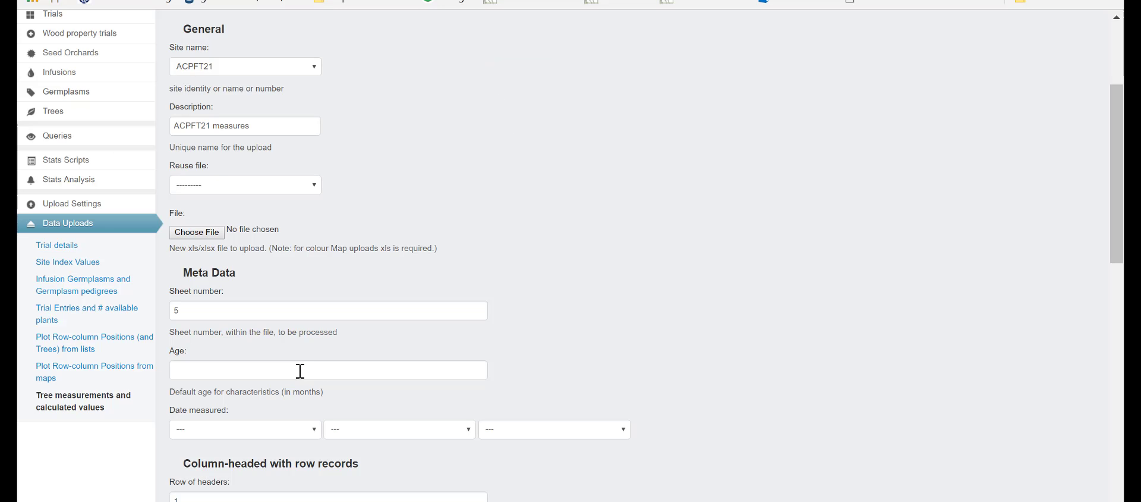
left_click(301, 371)
type("96")
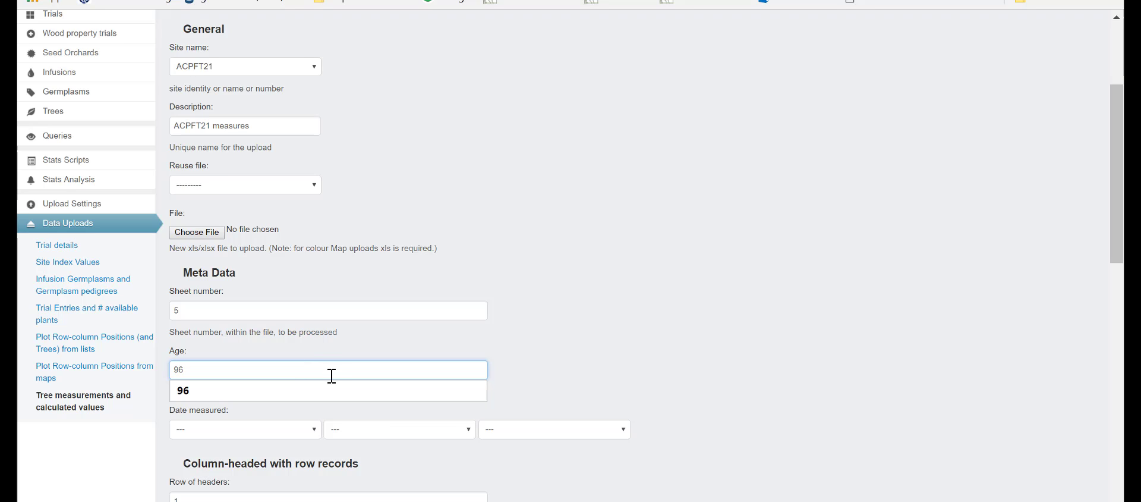
left_click(541, 380)
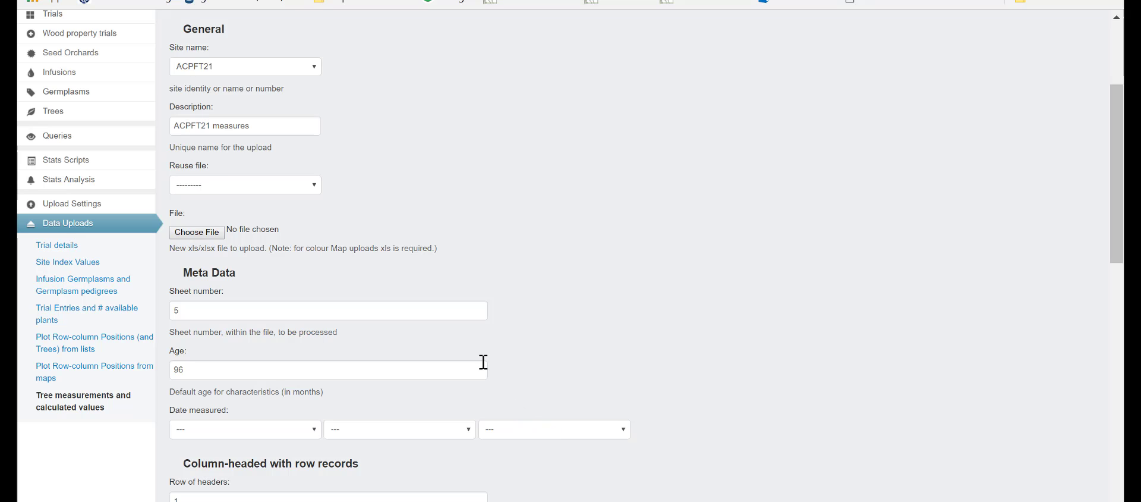
scroll(574, 352, "down", 10)
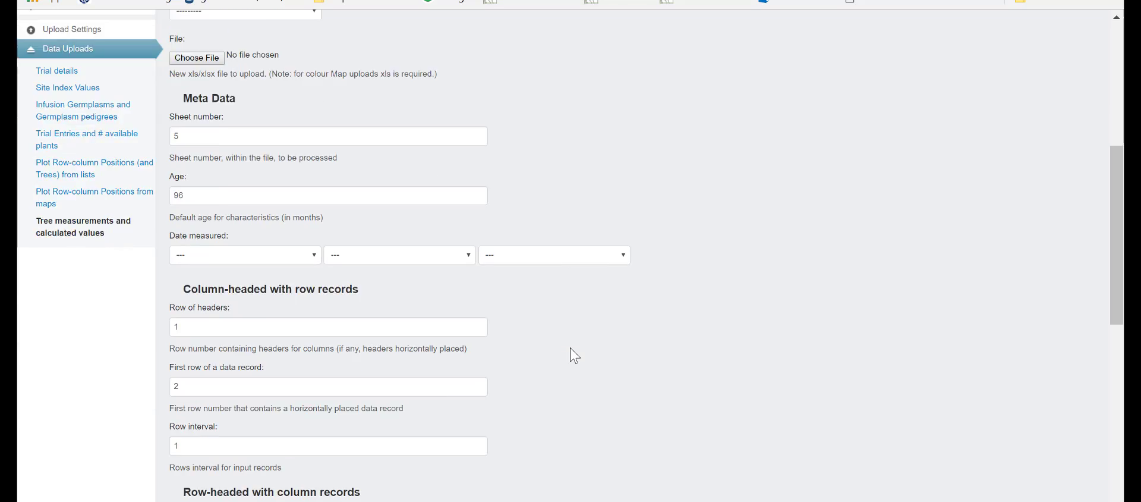
scroll(559, 361, "up", 5)
scroll(562, 364, "down", 5)
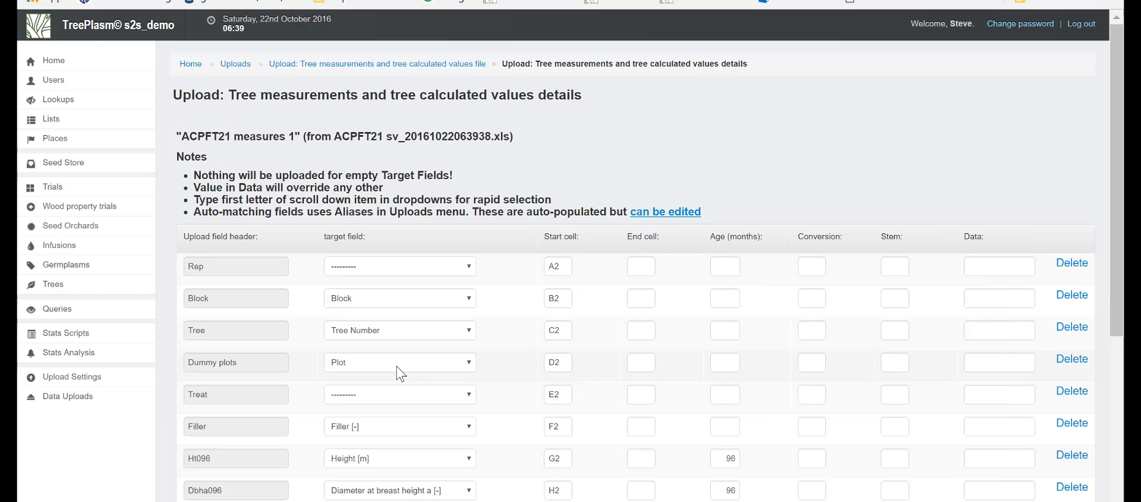
Match the Rep header to the Replicate target field and the Re096 header to Remarks.
left_click(434, 265)
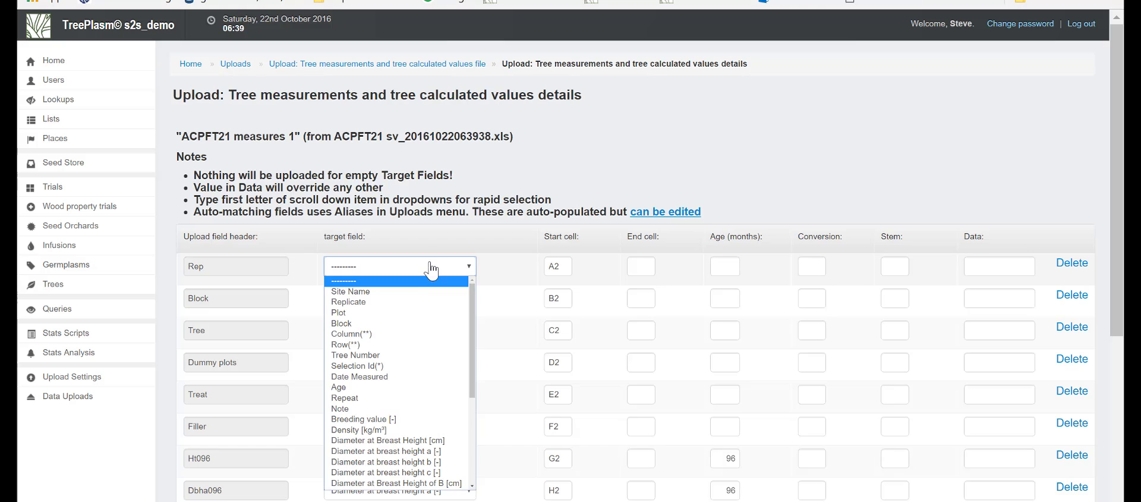
left_click(410, 304)
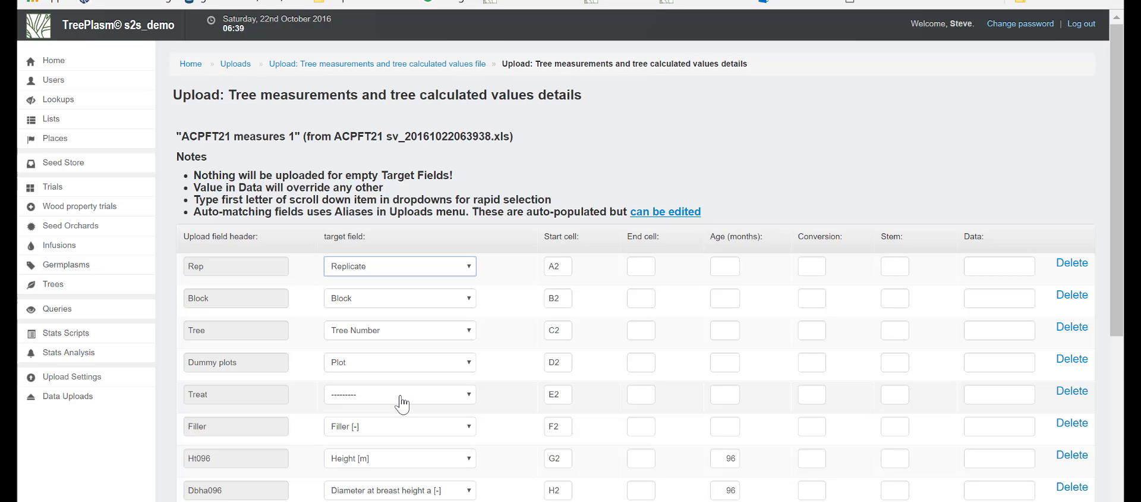
scroll(402, 404, "down", 3)
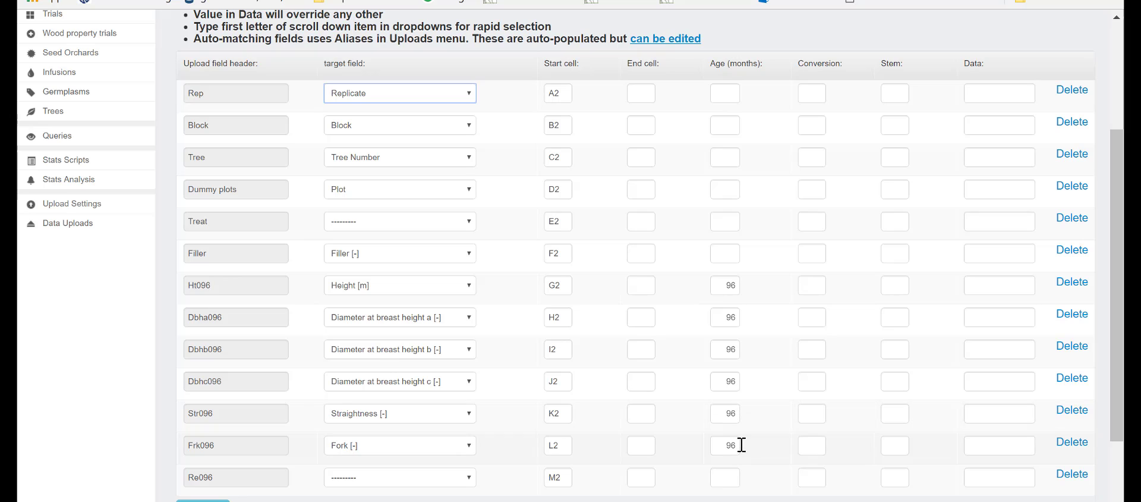
left_click(467, 482)
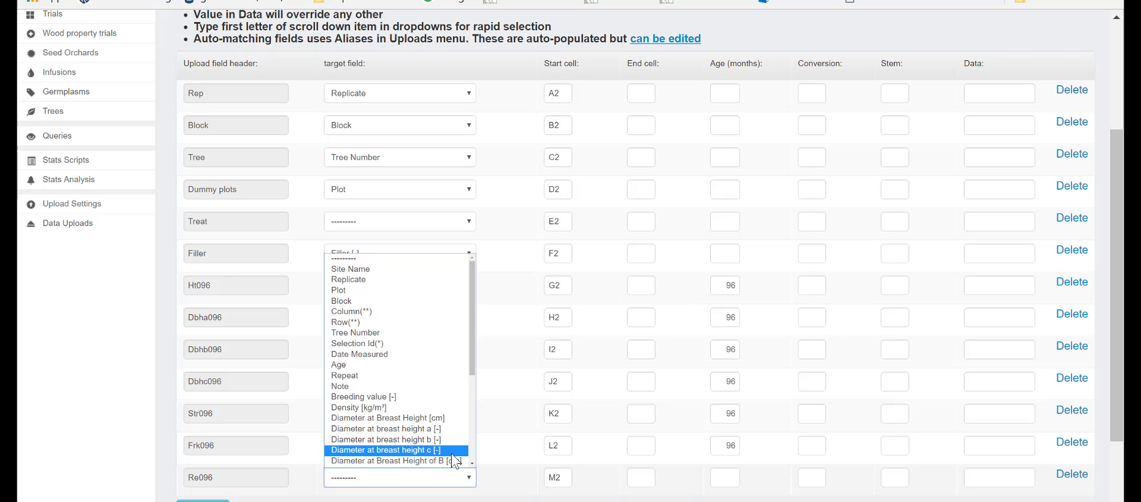
scroll(453, 458, "down", 4)
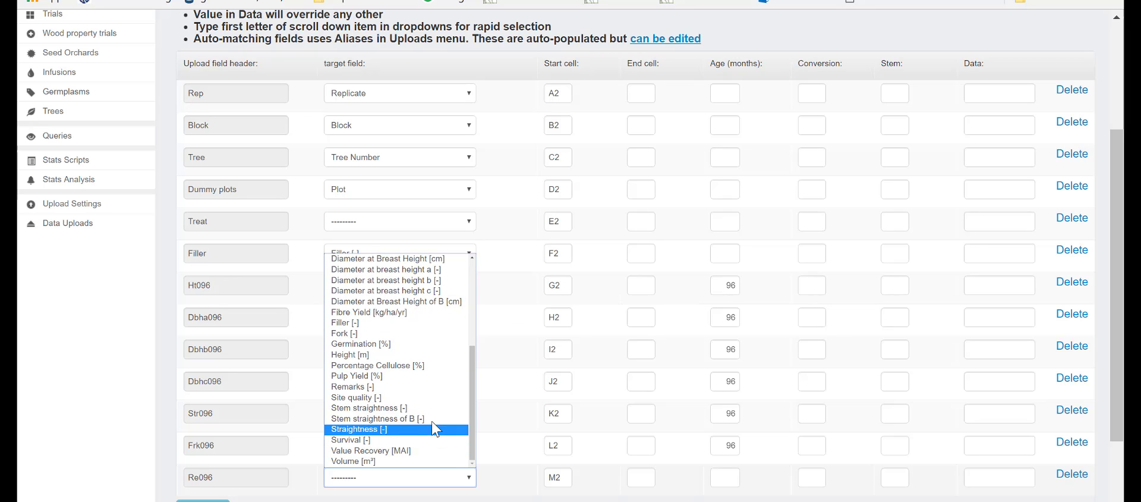
left_click(435, 386)
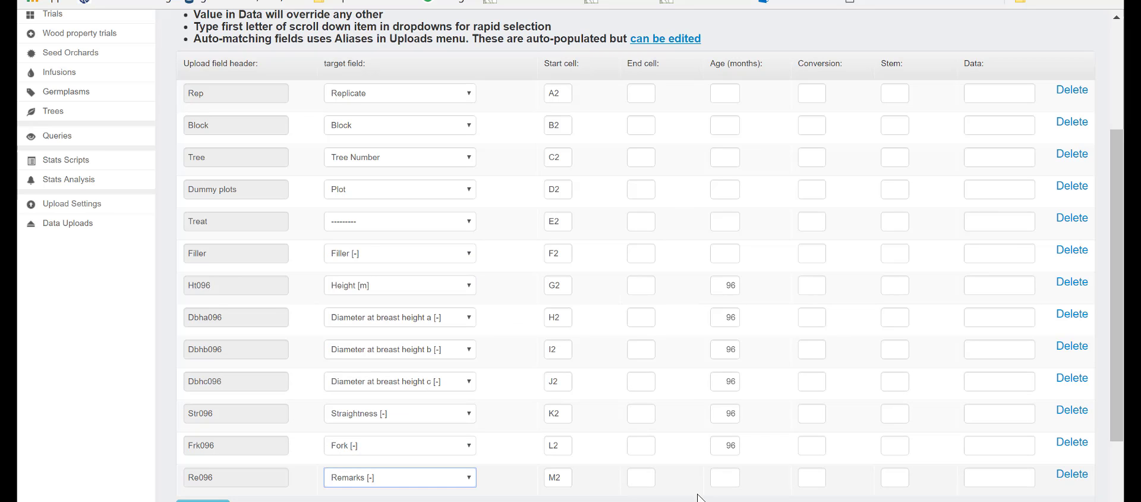
Set the age for Re096 to 96 months and run the measurement upload.
left_click(736, 479)
type("96")
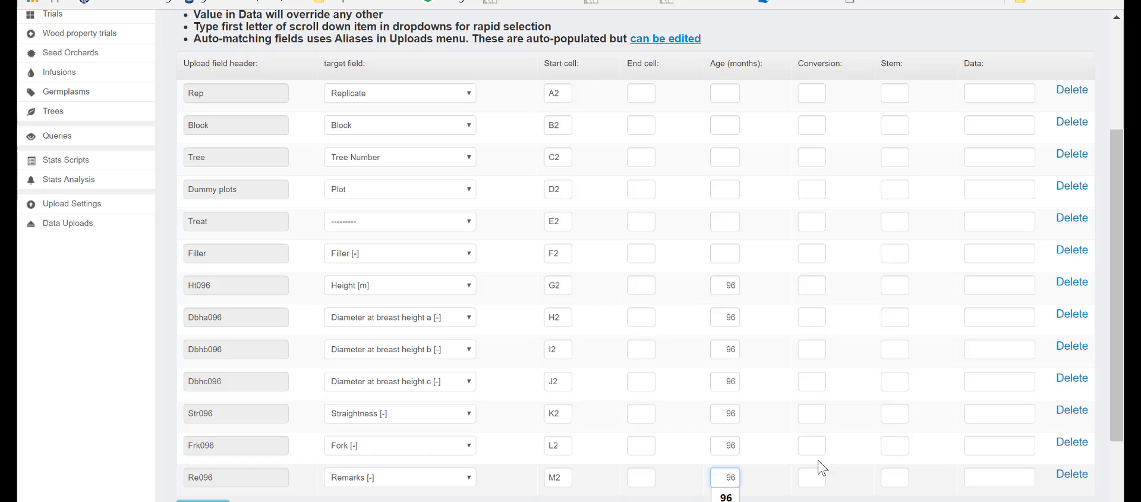
left_click(786, 496)
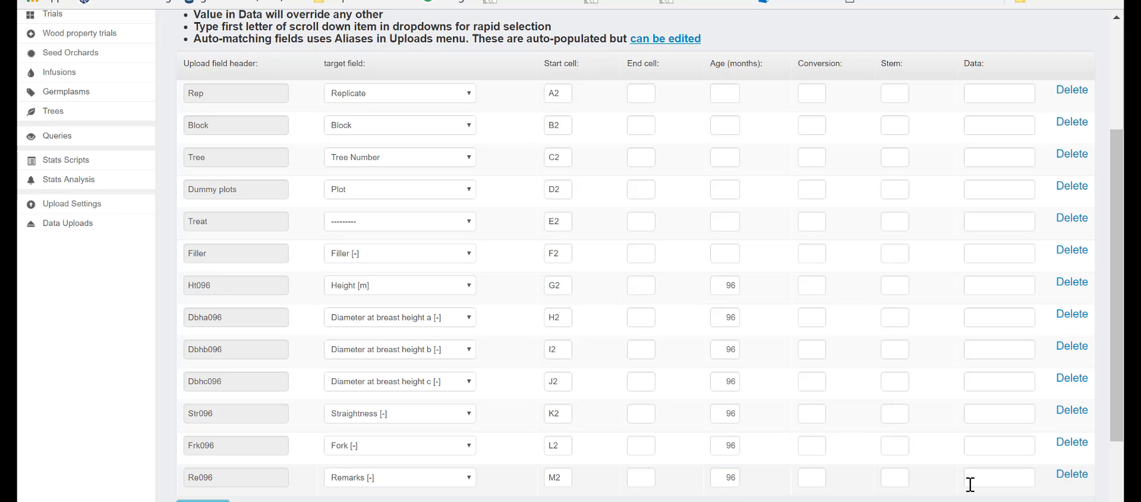
scroll(1039, 468, "down", 2)
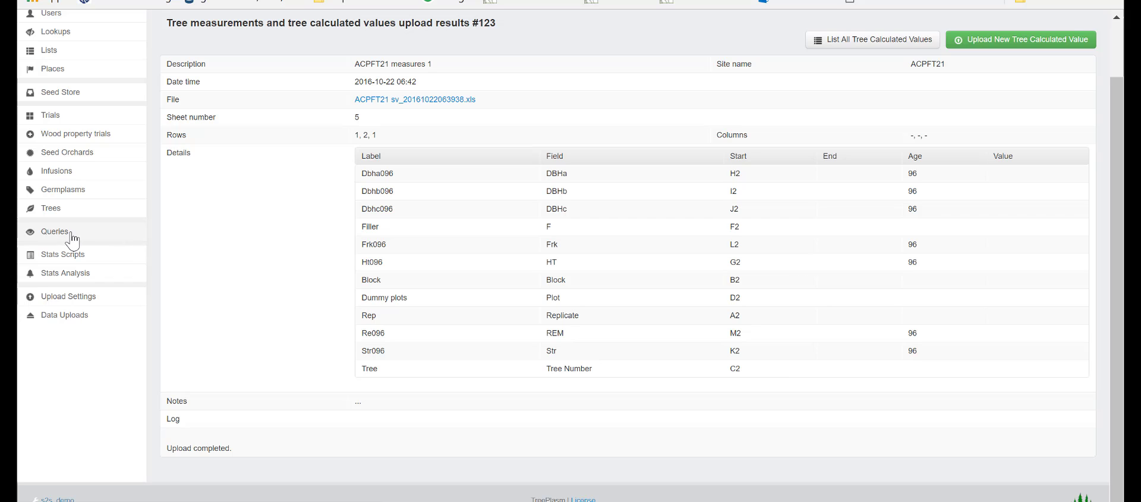
Filter the current tree measurements to site ACPFT21 and look through the uploaded records.
mouse_move(54, 215)
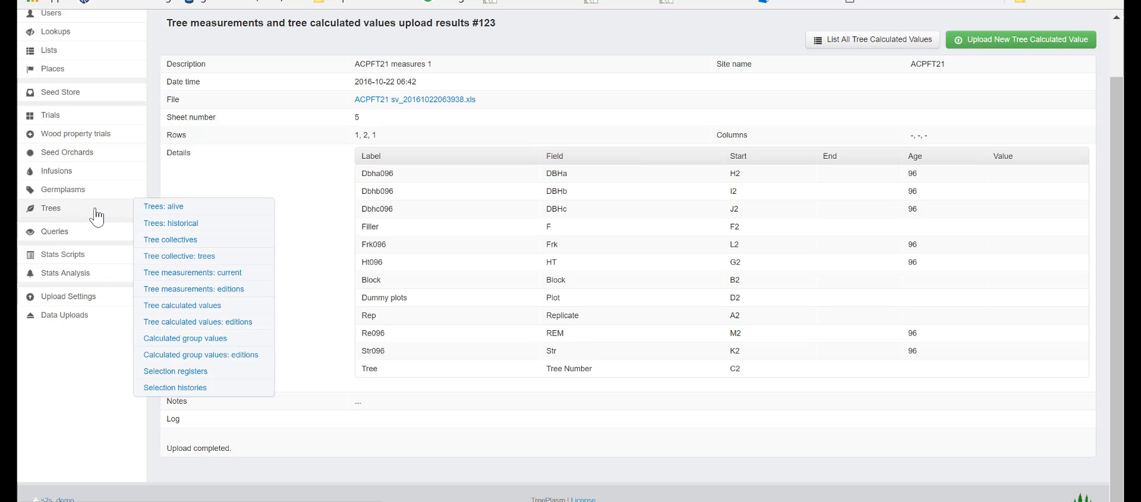
left_click(177, 273)
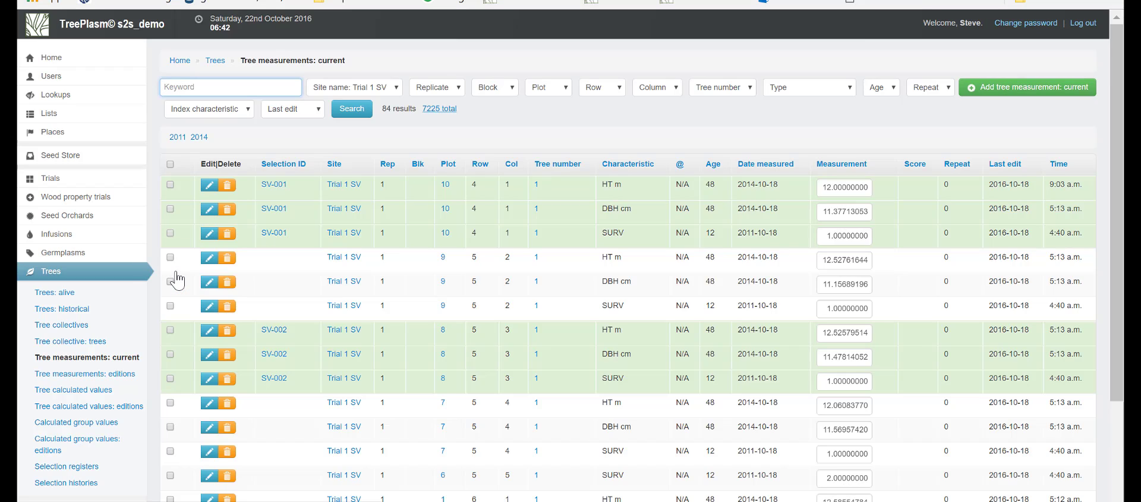
left_click(375, 89)
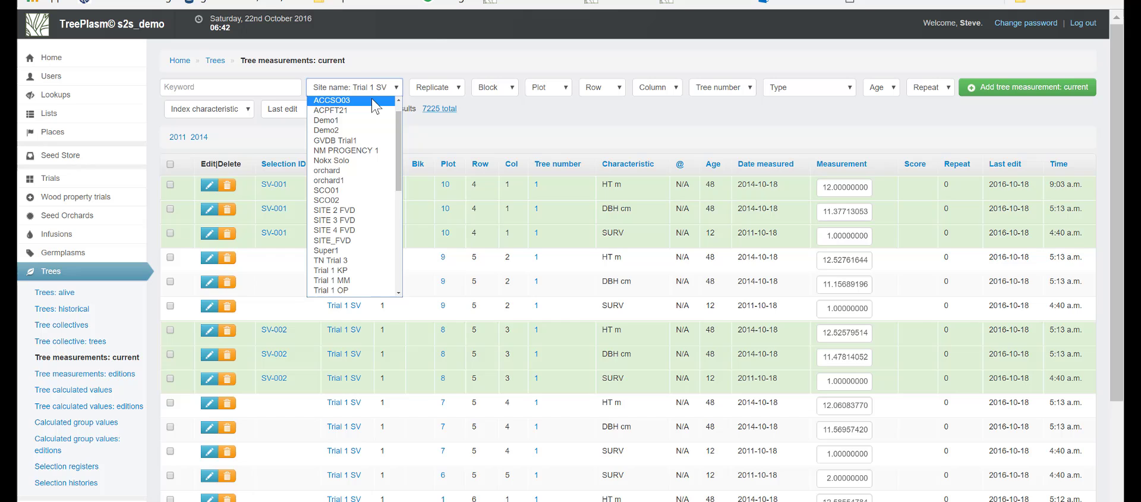
left_click(368, 101)
left_click(356, 112)
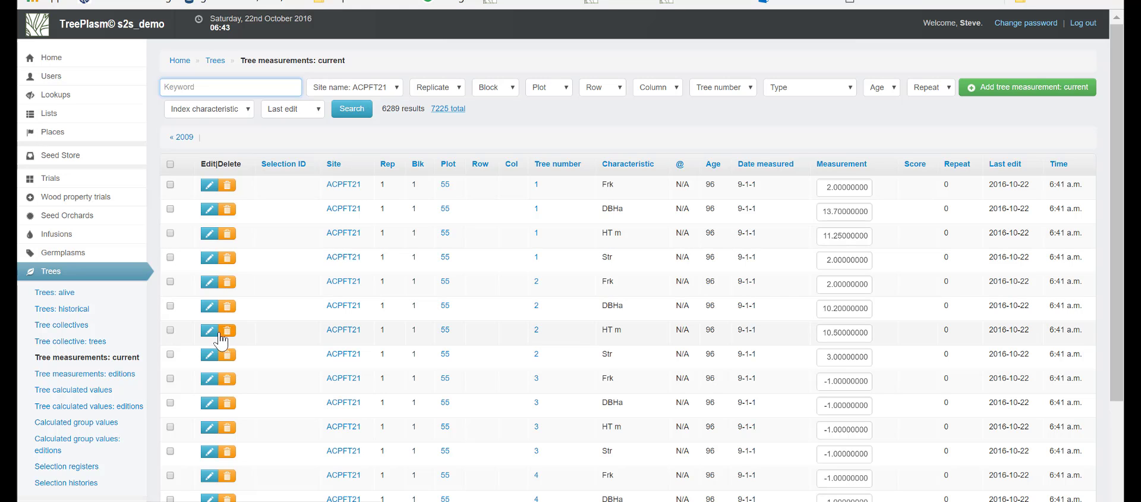
scroll(95, 454, "down", 2)
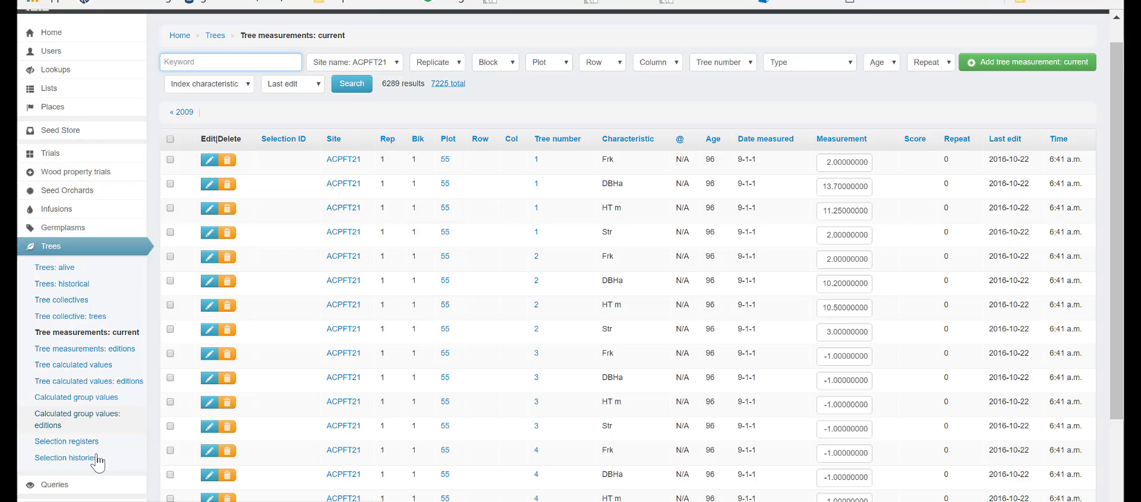
mouse_move(94, 455)
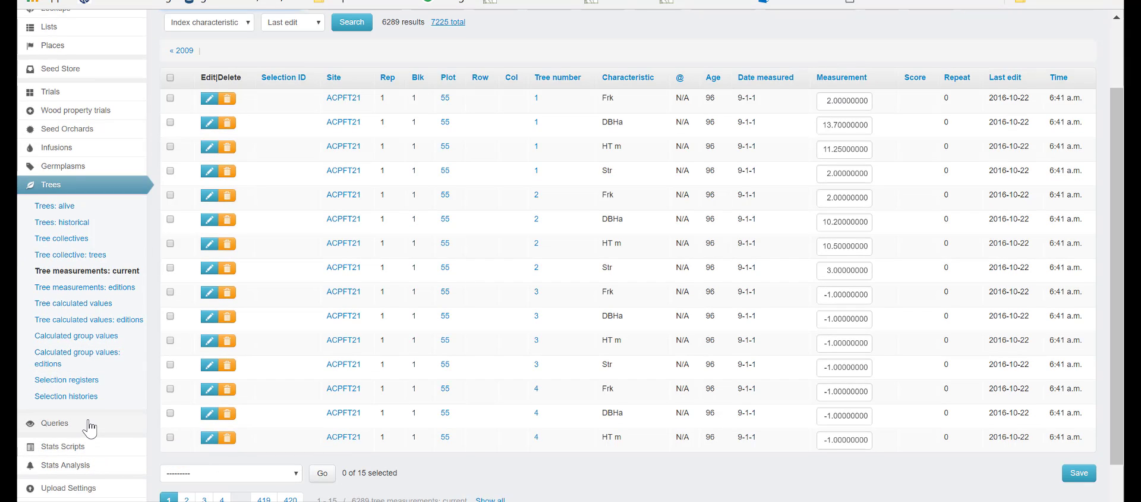
scroll(90, 423, "down", 2)
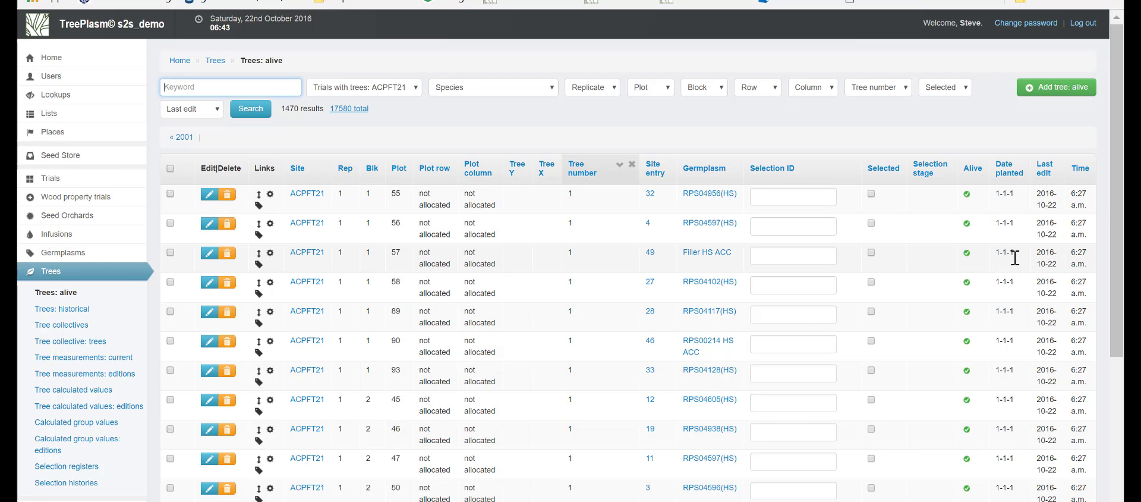
Select all living trees of ACPFT21 across every page and set their date planted to match the site.
left_click(170, 169)
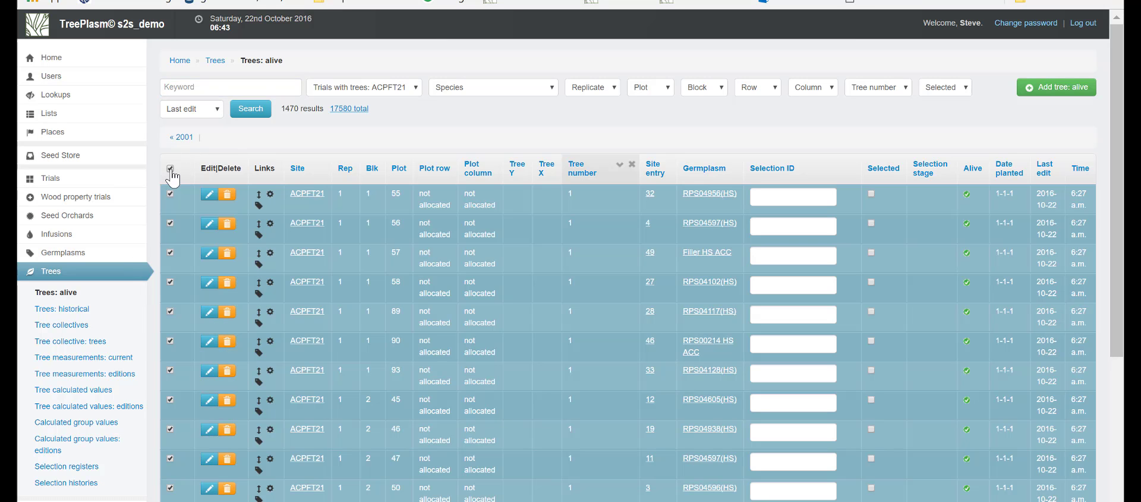
scroll(246, 197, "down", 10)
scroll(248, 197, "up", 10)
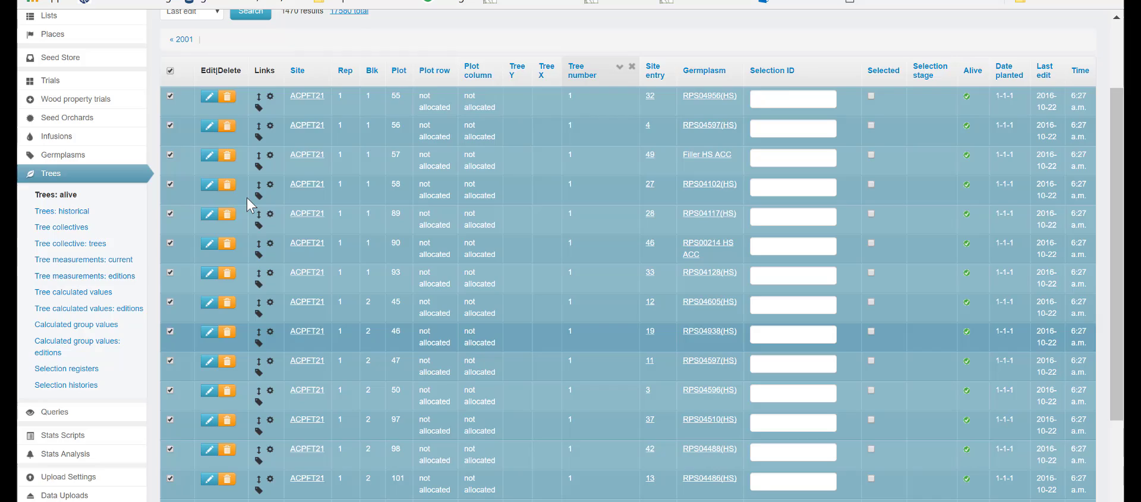
scroll(339, 254, "down", 4)
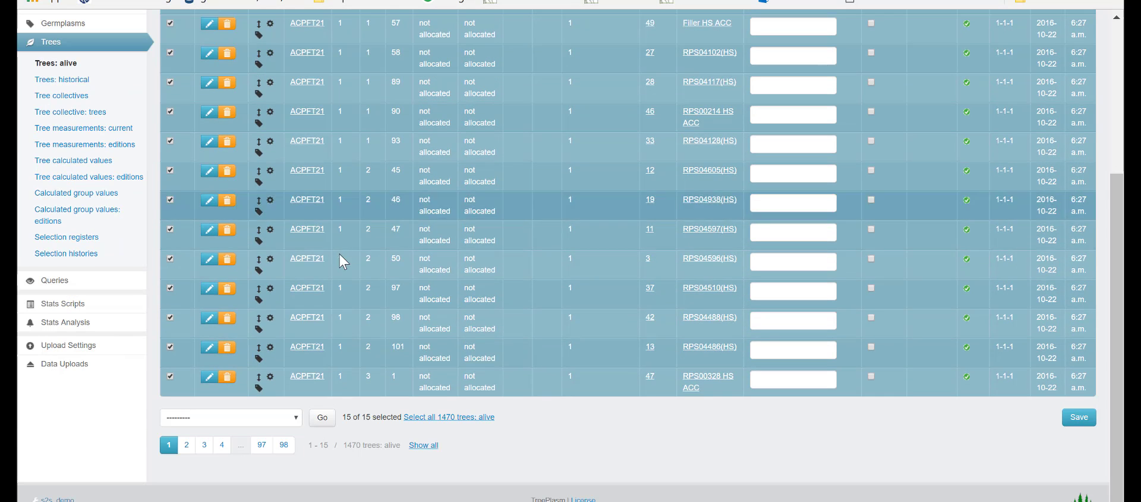
left_click(446, 422)
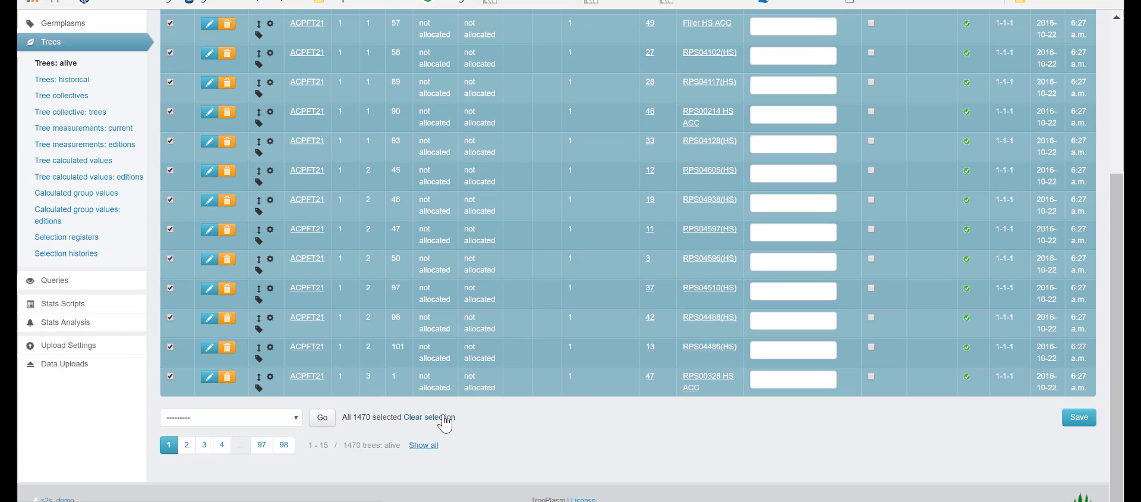
left_click(202, 421)
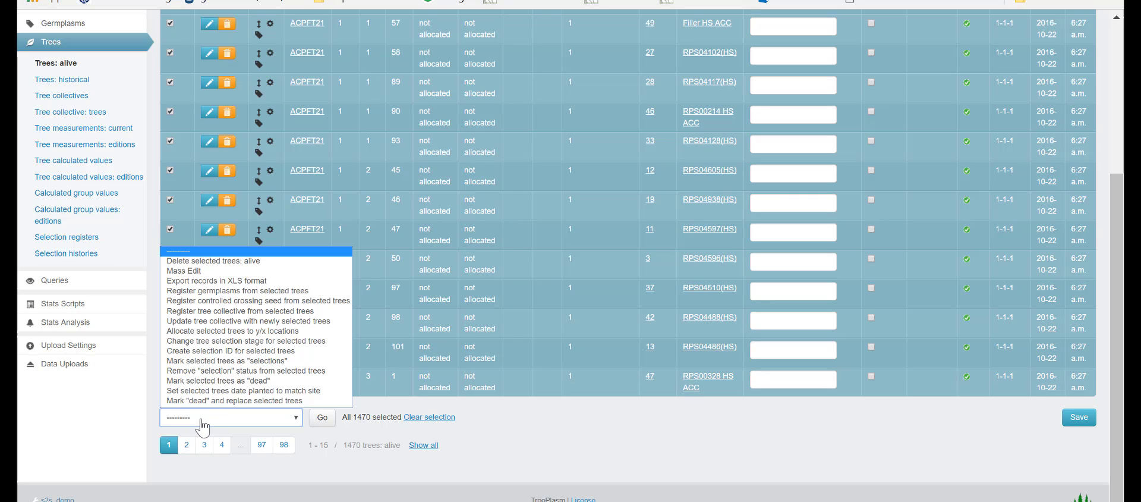
left_click(213, 391)
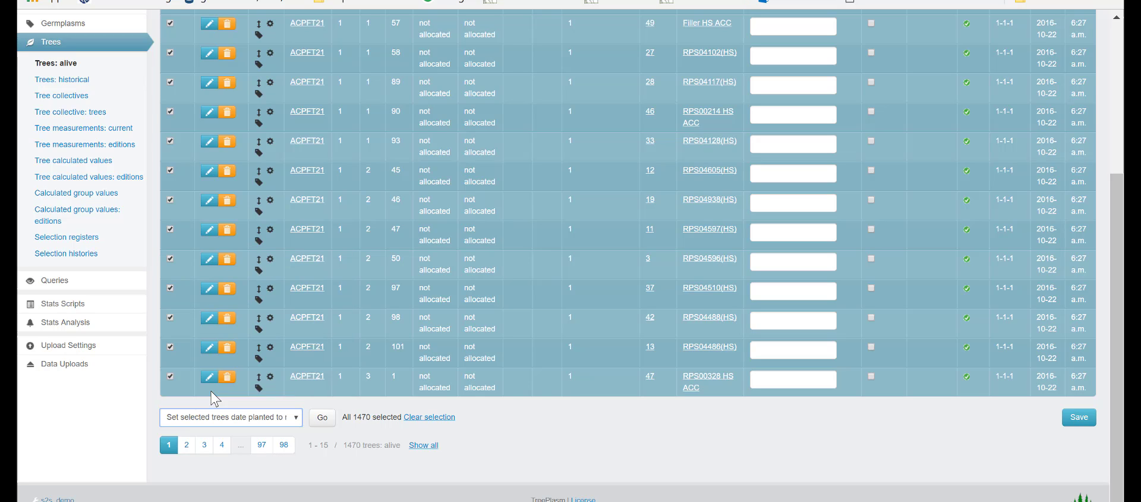
left_click(331, 420)
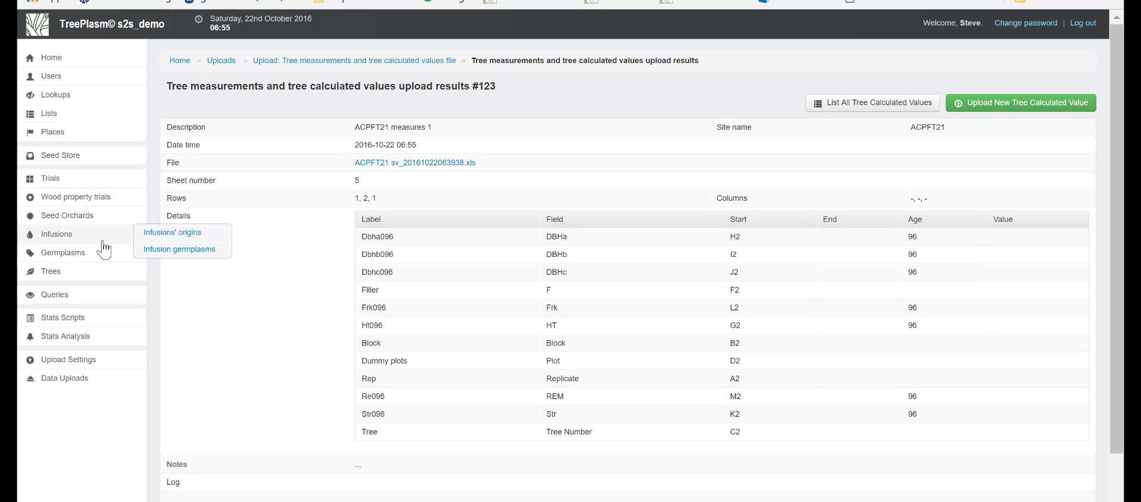
Review the infusion germplasms and list the trees planted in seed orchard ACCSO03.
left_click(153, 250)
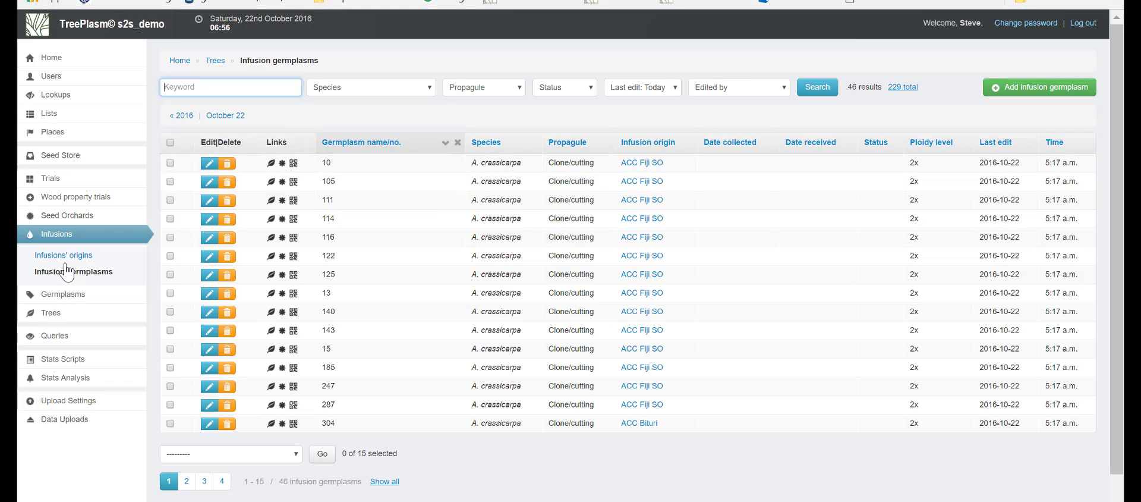
mouse_move(71, 218)
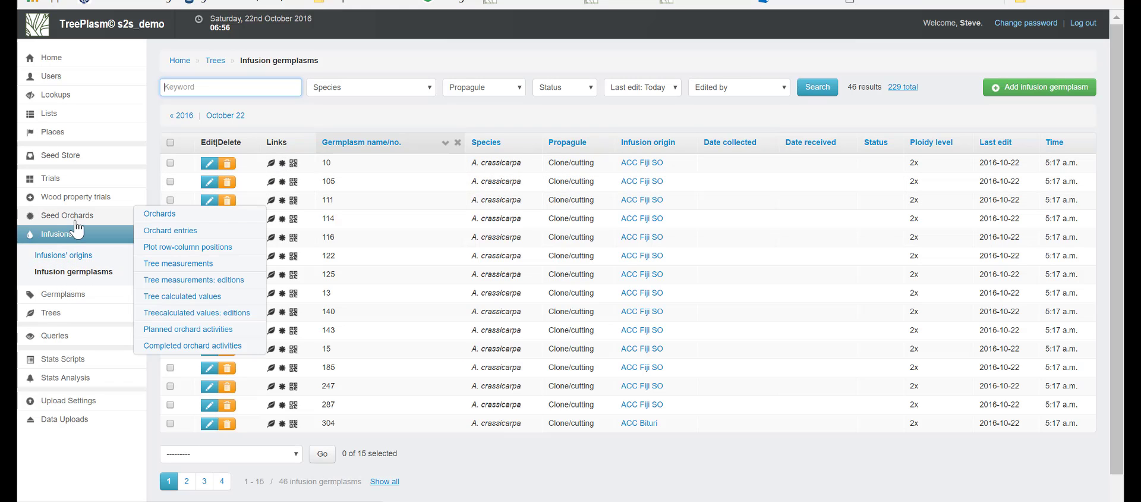
left_click(150, 221)
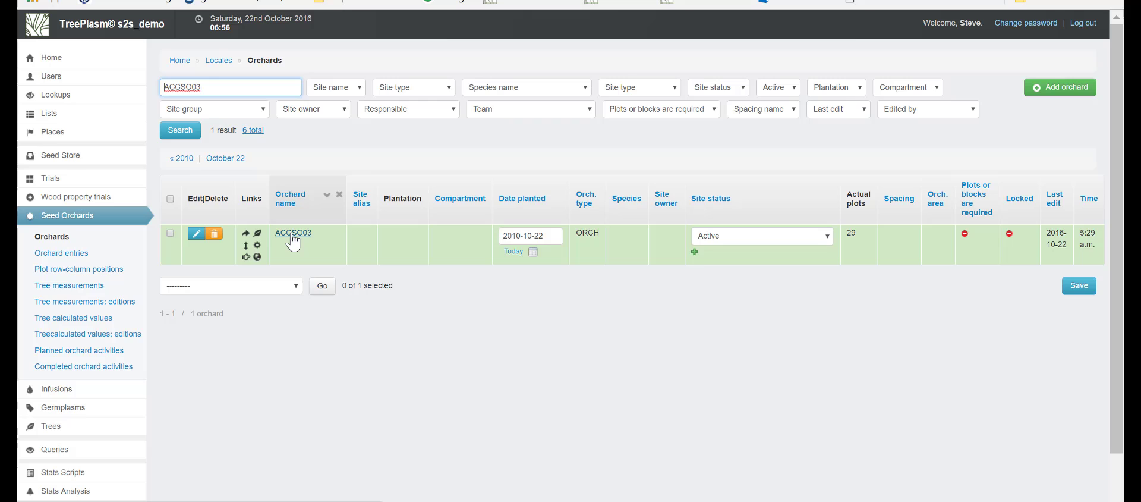
left_click(259, 235)
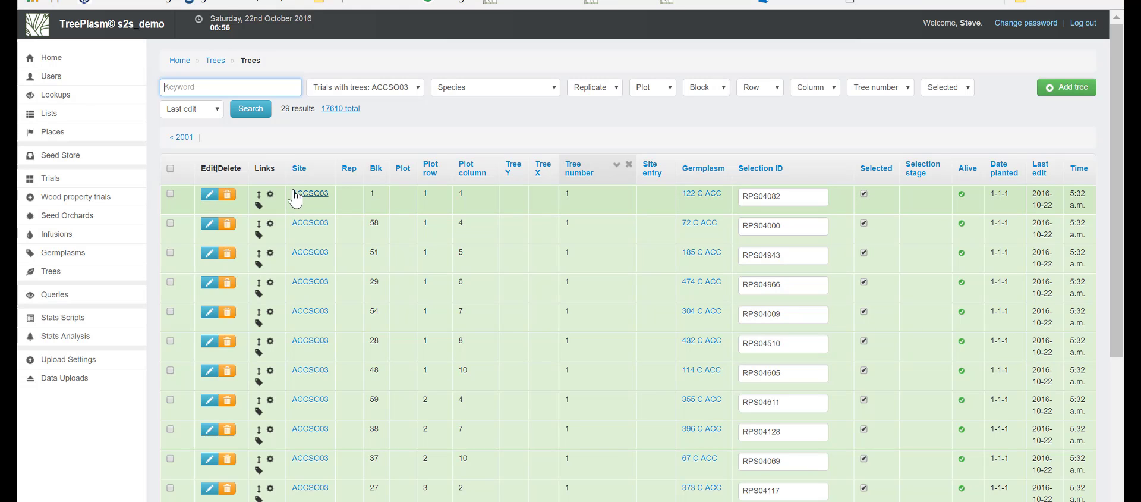
Review the half-sib seed germplasms and list the trees belonging to trial ACPFT21.
mouse_move(74, 257)
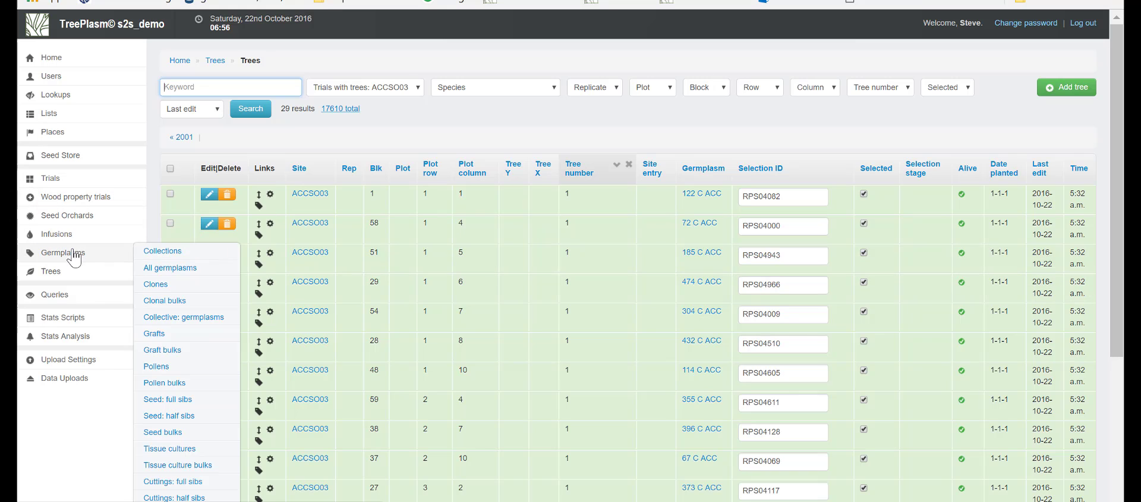
left_click(170, 415)
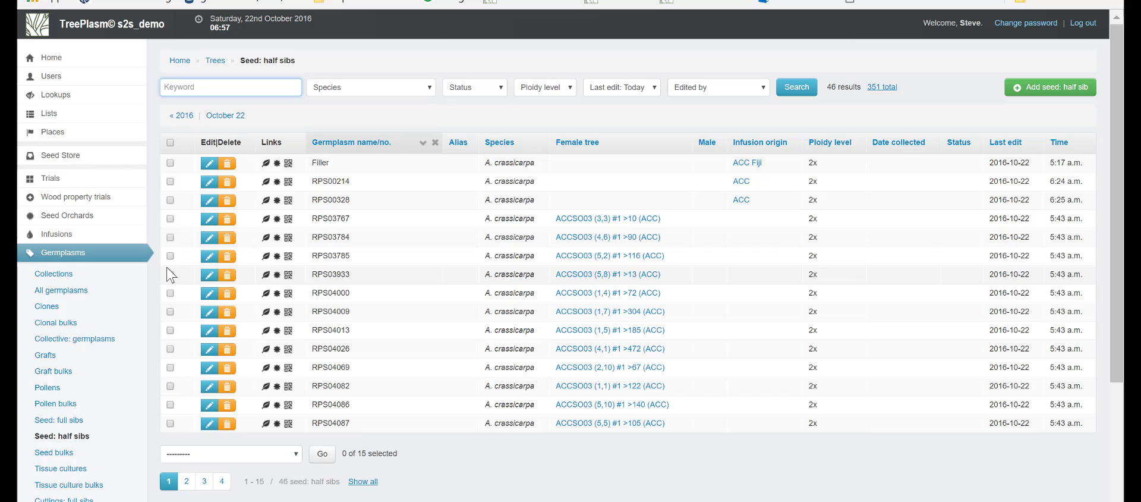
mouse_move(81, 177)
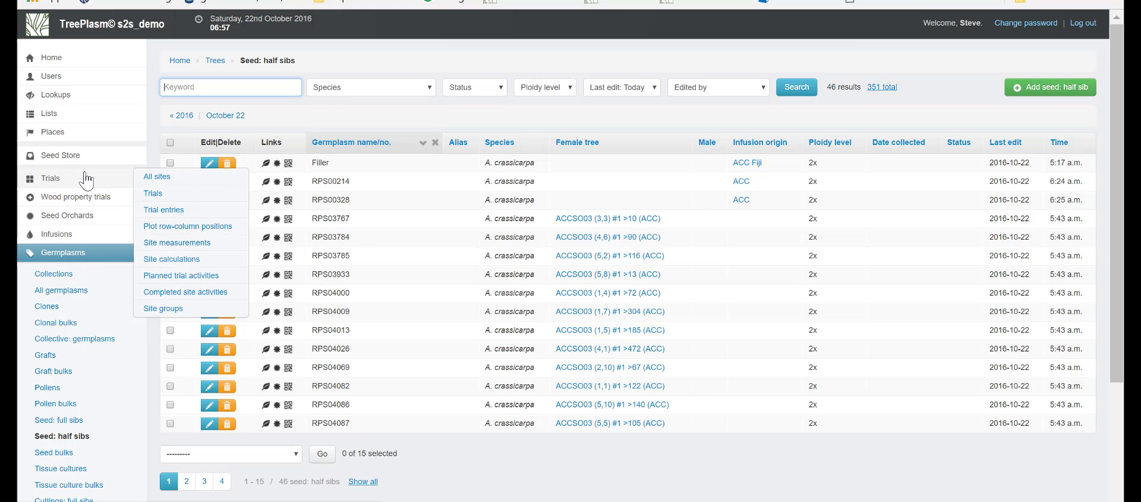
left_click(152, 196)
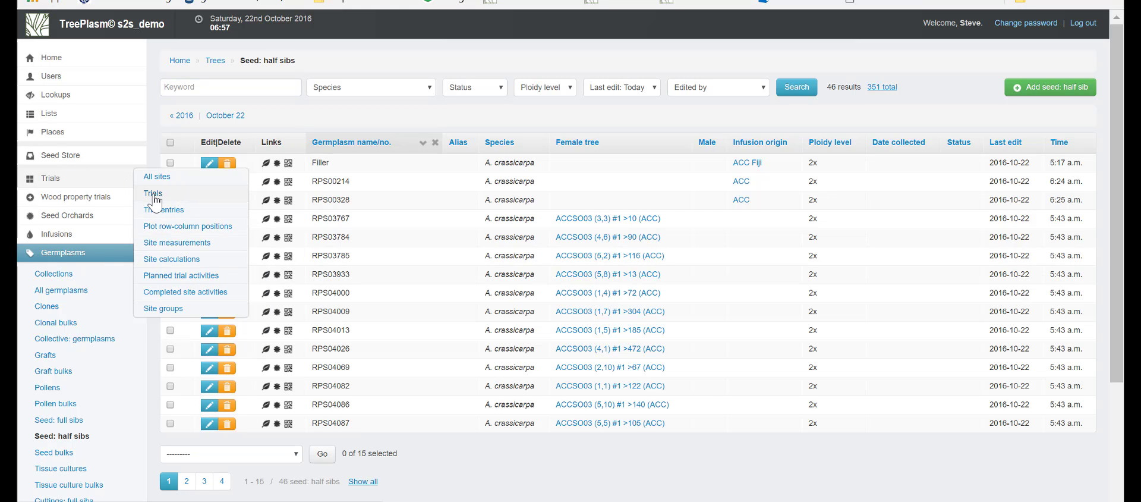
left_click(156, 198)
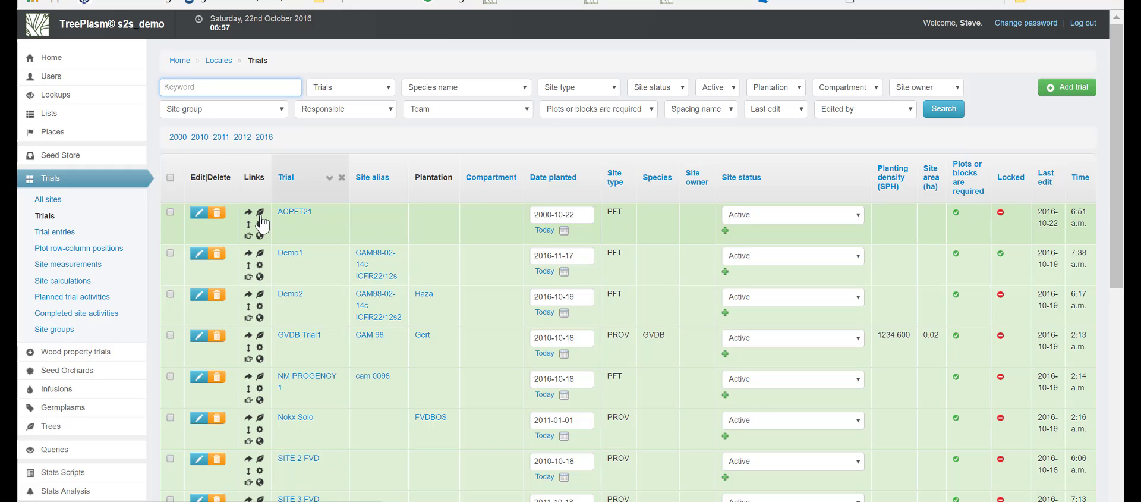
left_click(263, 216)
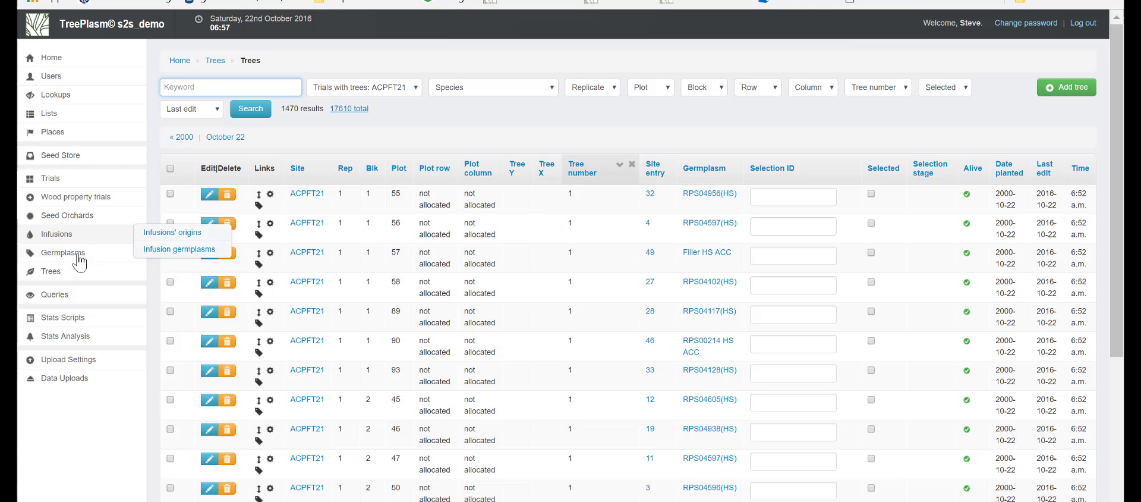
Open the list of current tree measurements.
mouse_move(51, 277)
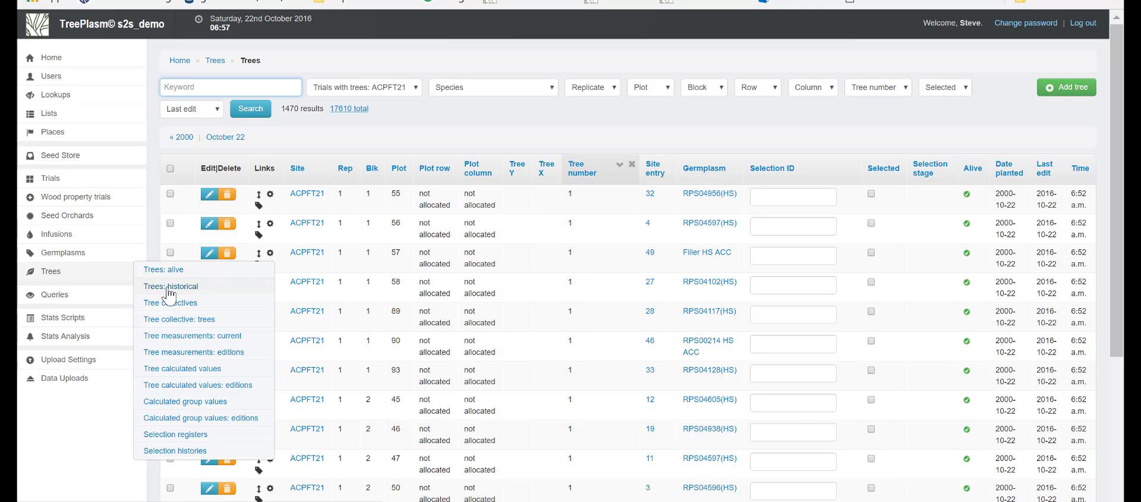
left_click(187, 344)
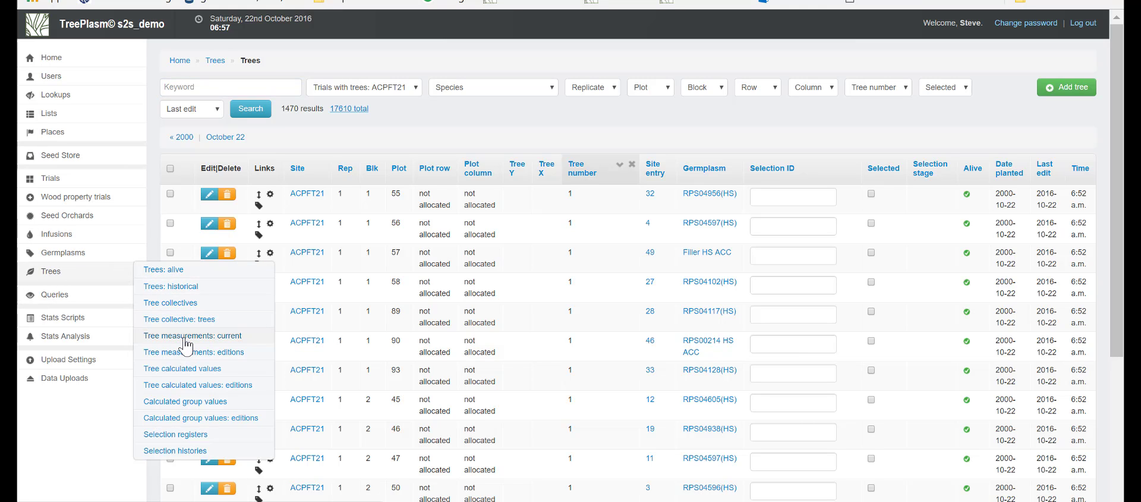